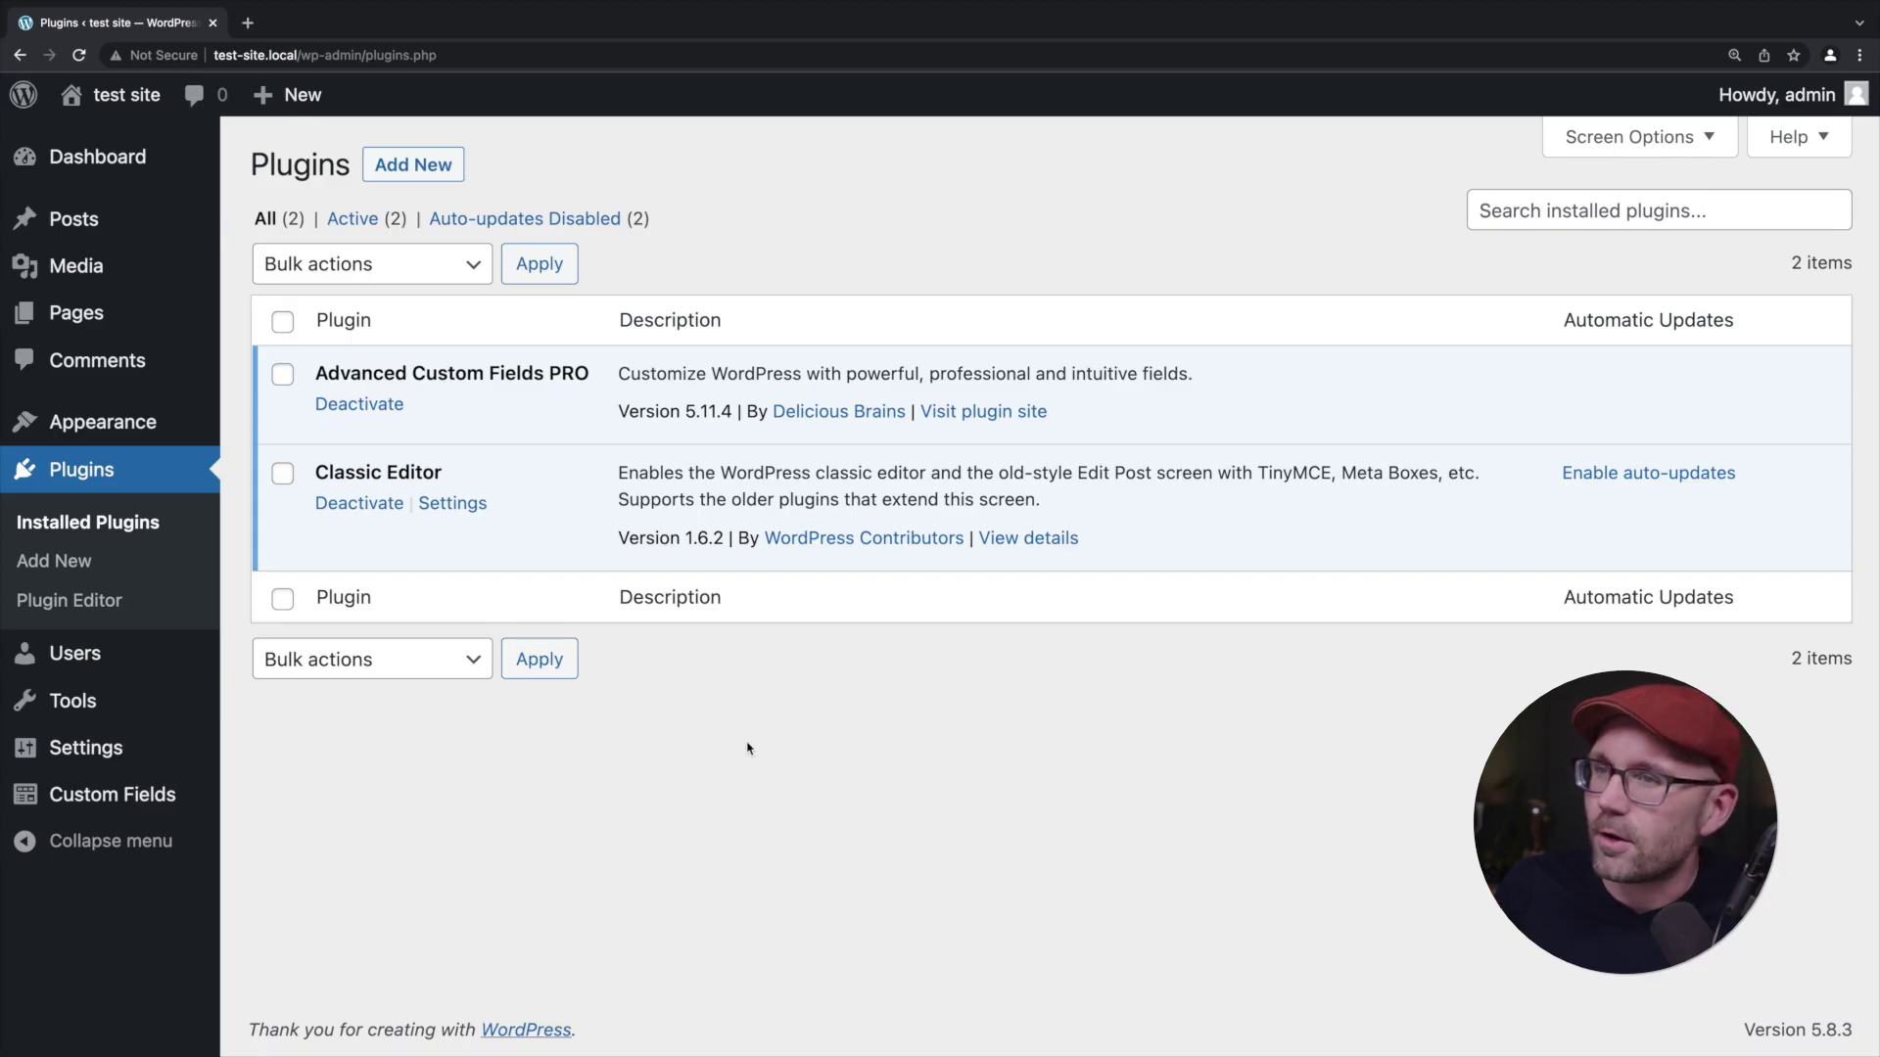
Reveal the test site's folder in Finder from the Local site manager.
key(super+Tab)
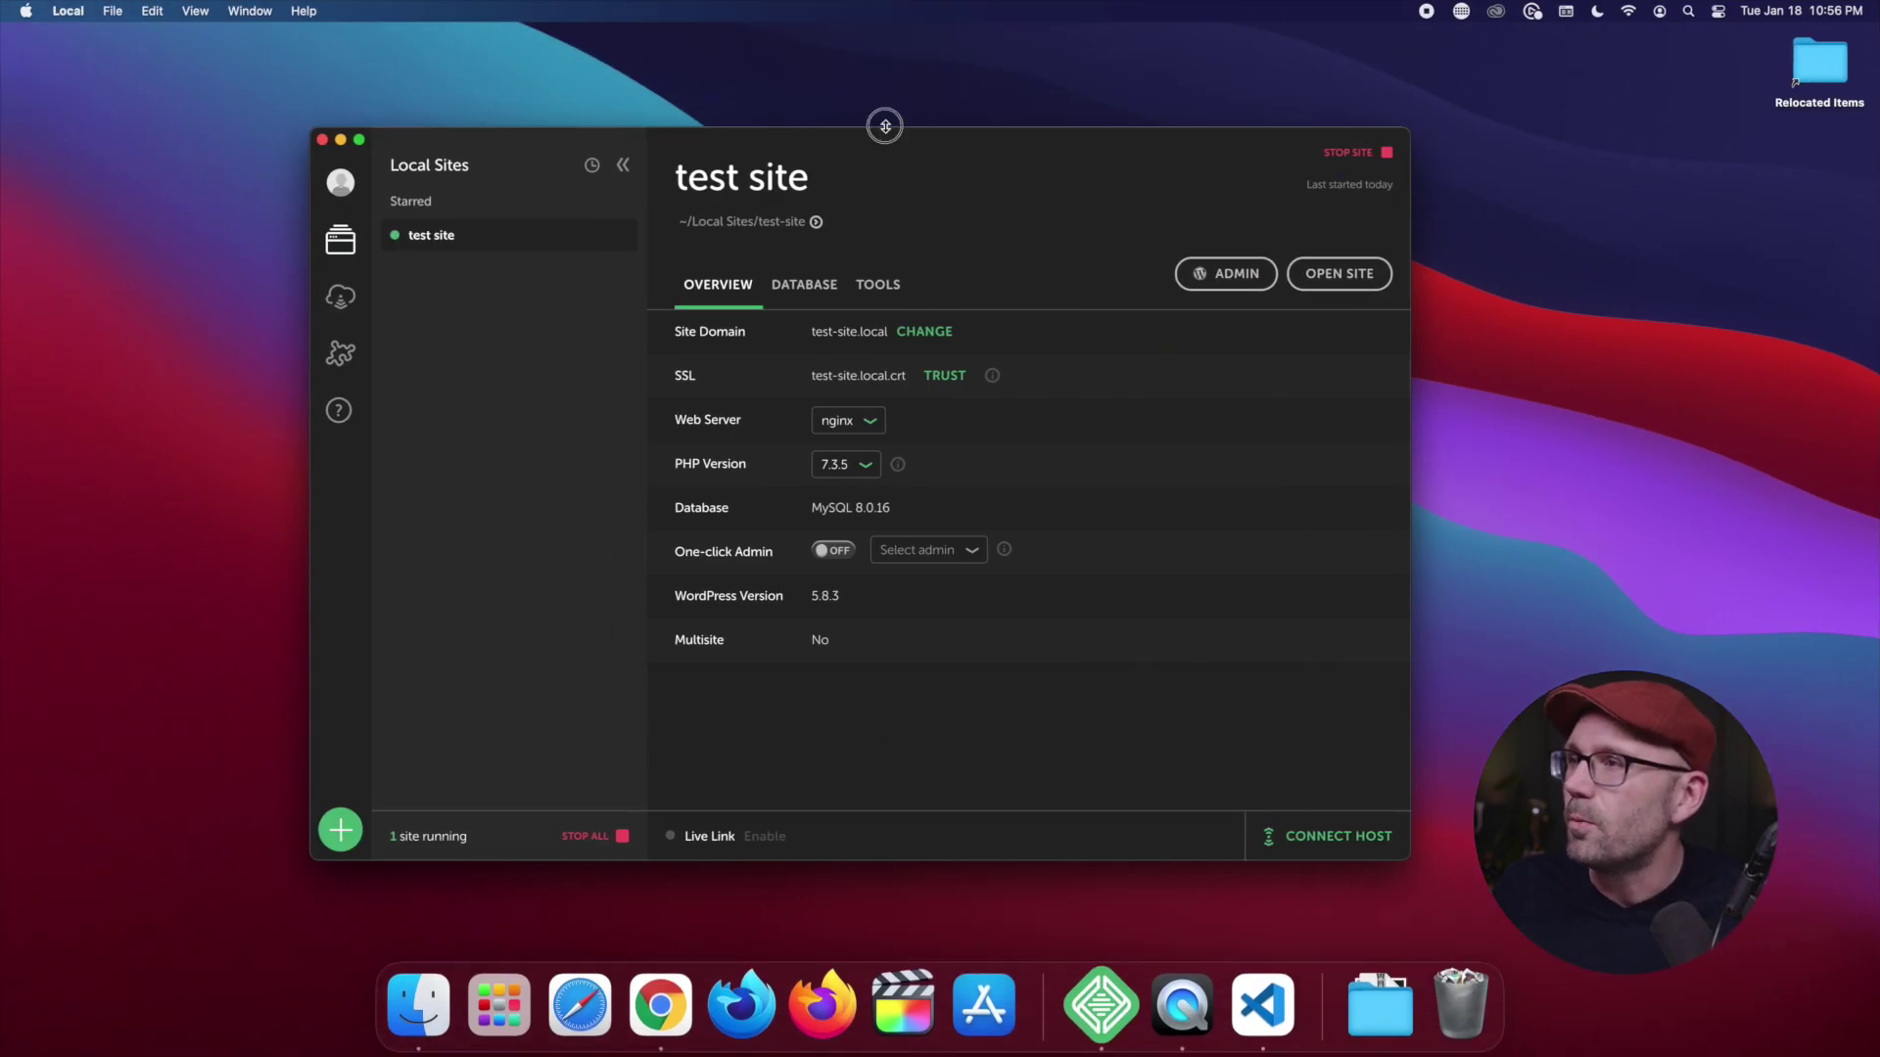
click(815, 222)
drag(1203, 115, 804, 157)
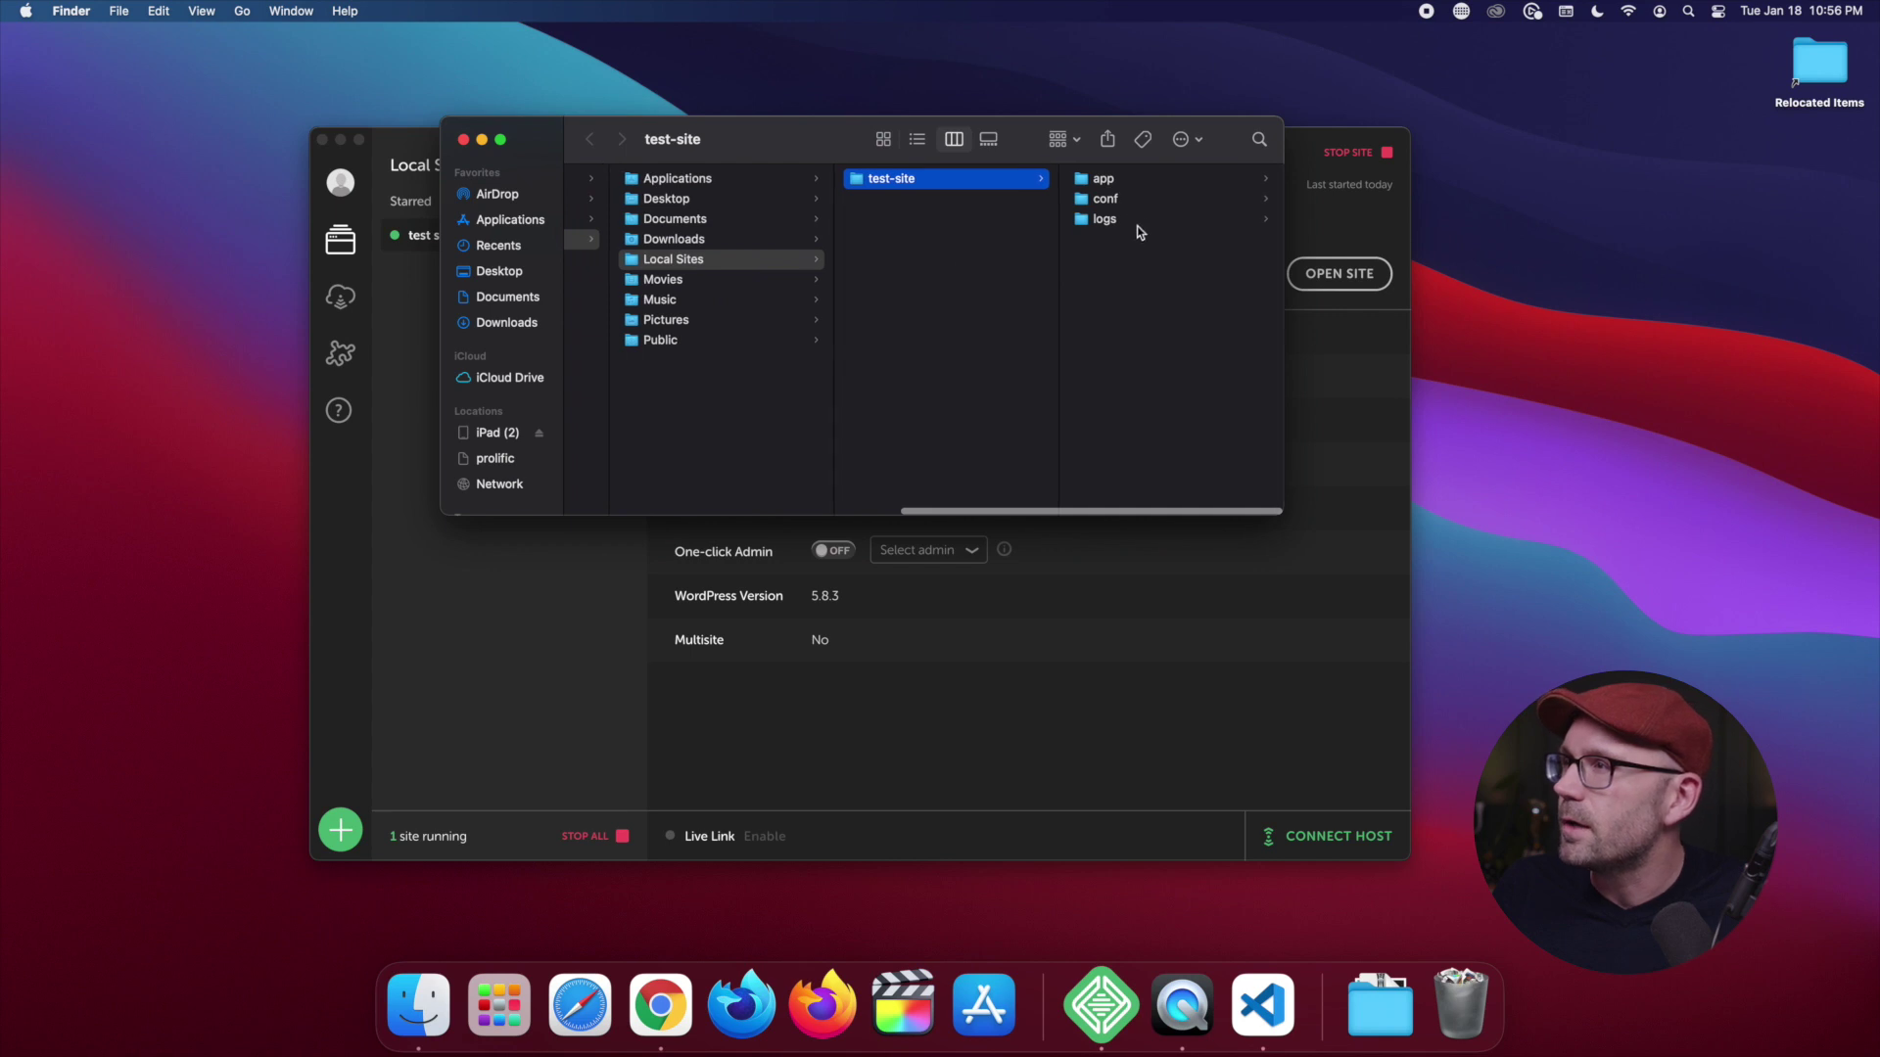
Drag the app/public/wp-content/themes/twentytwentyone folder from Finder onto VS Code.
click(1117, 182)
click(1170, 184)
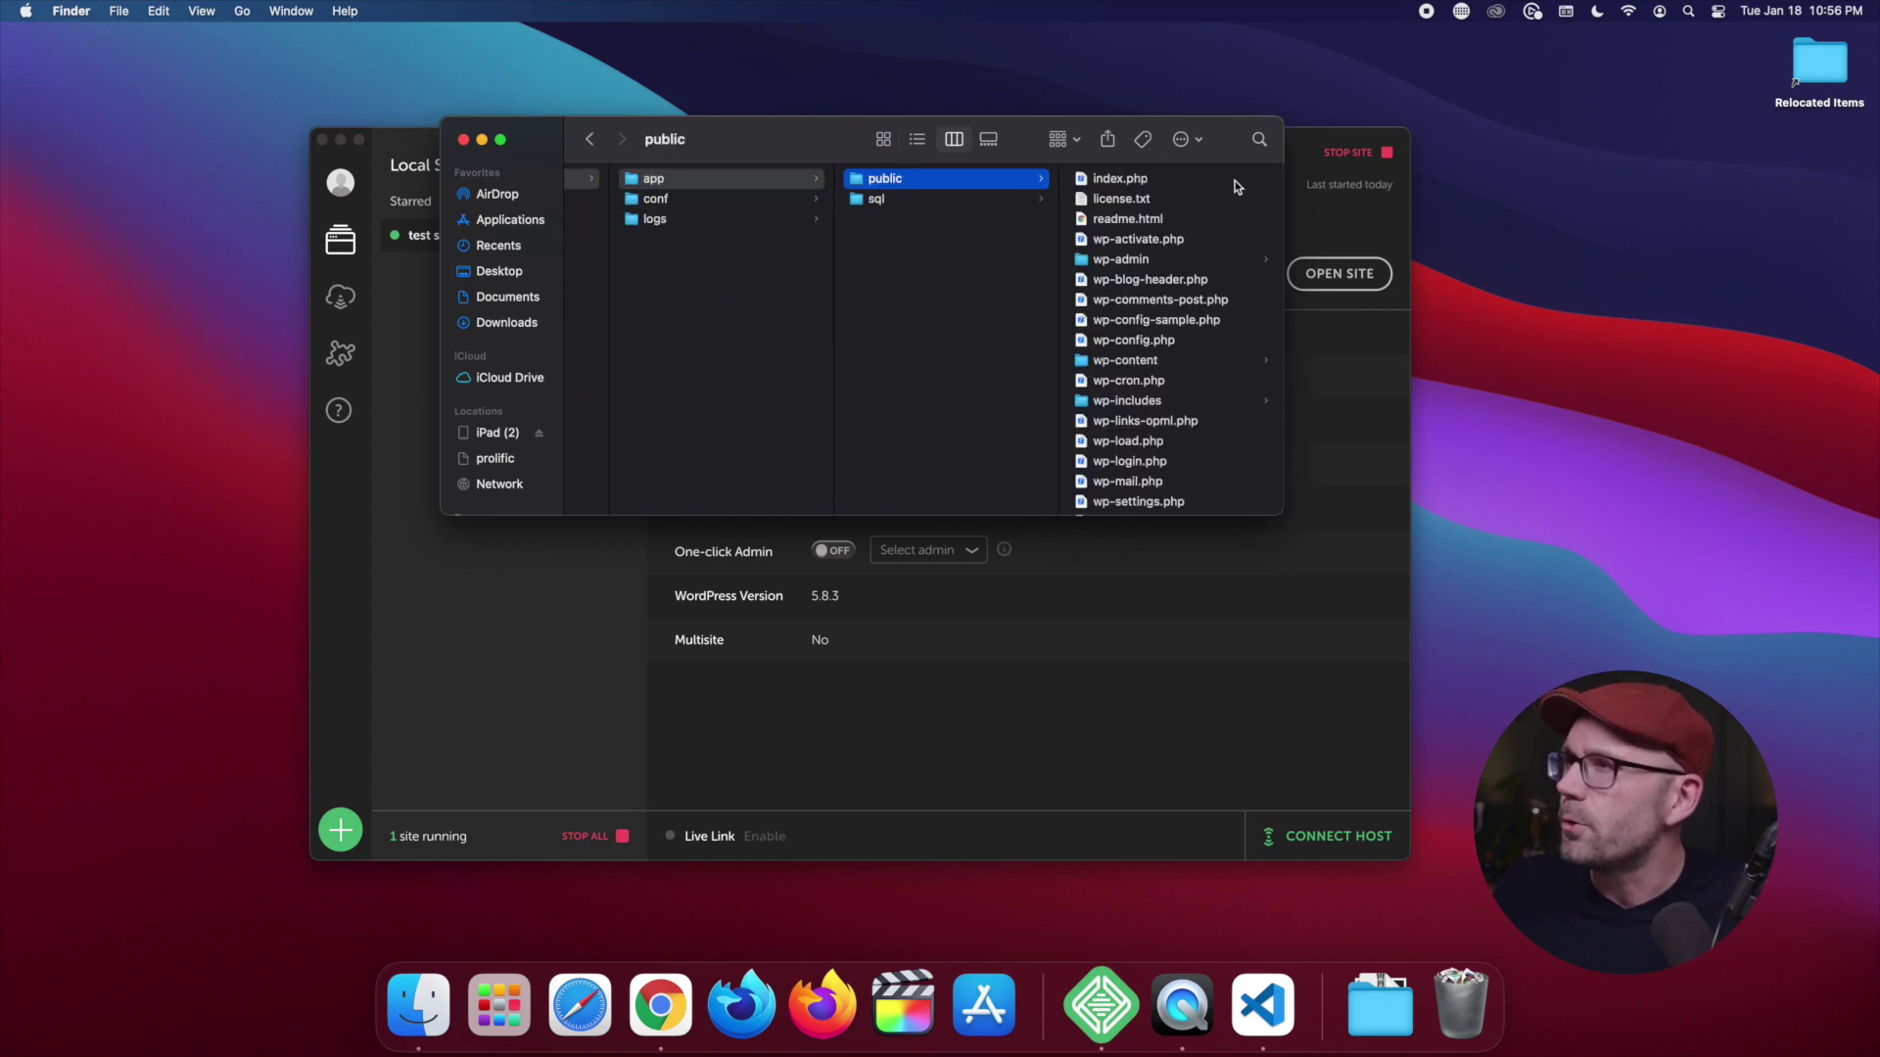
click(1152, 363)
click(1138, 218)
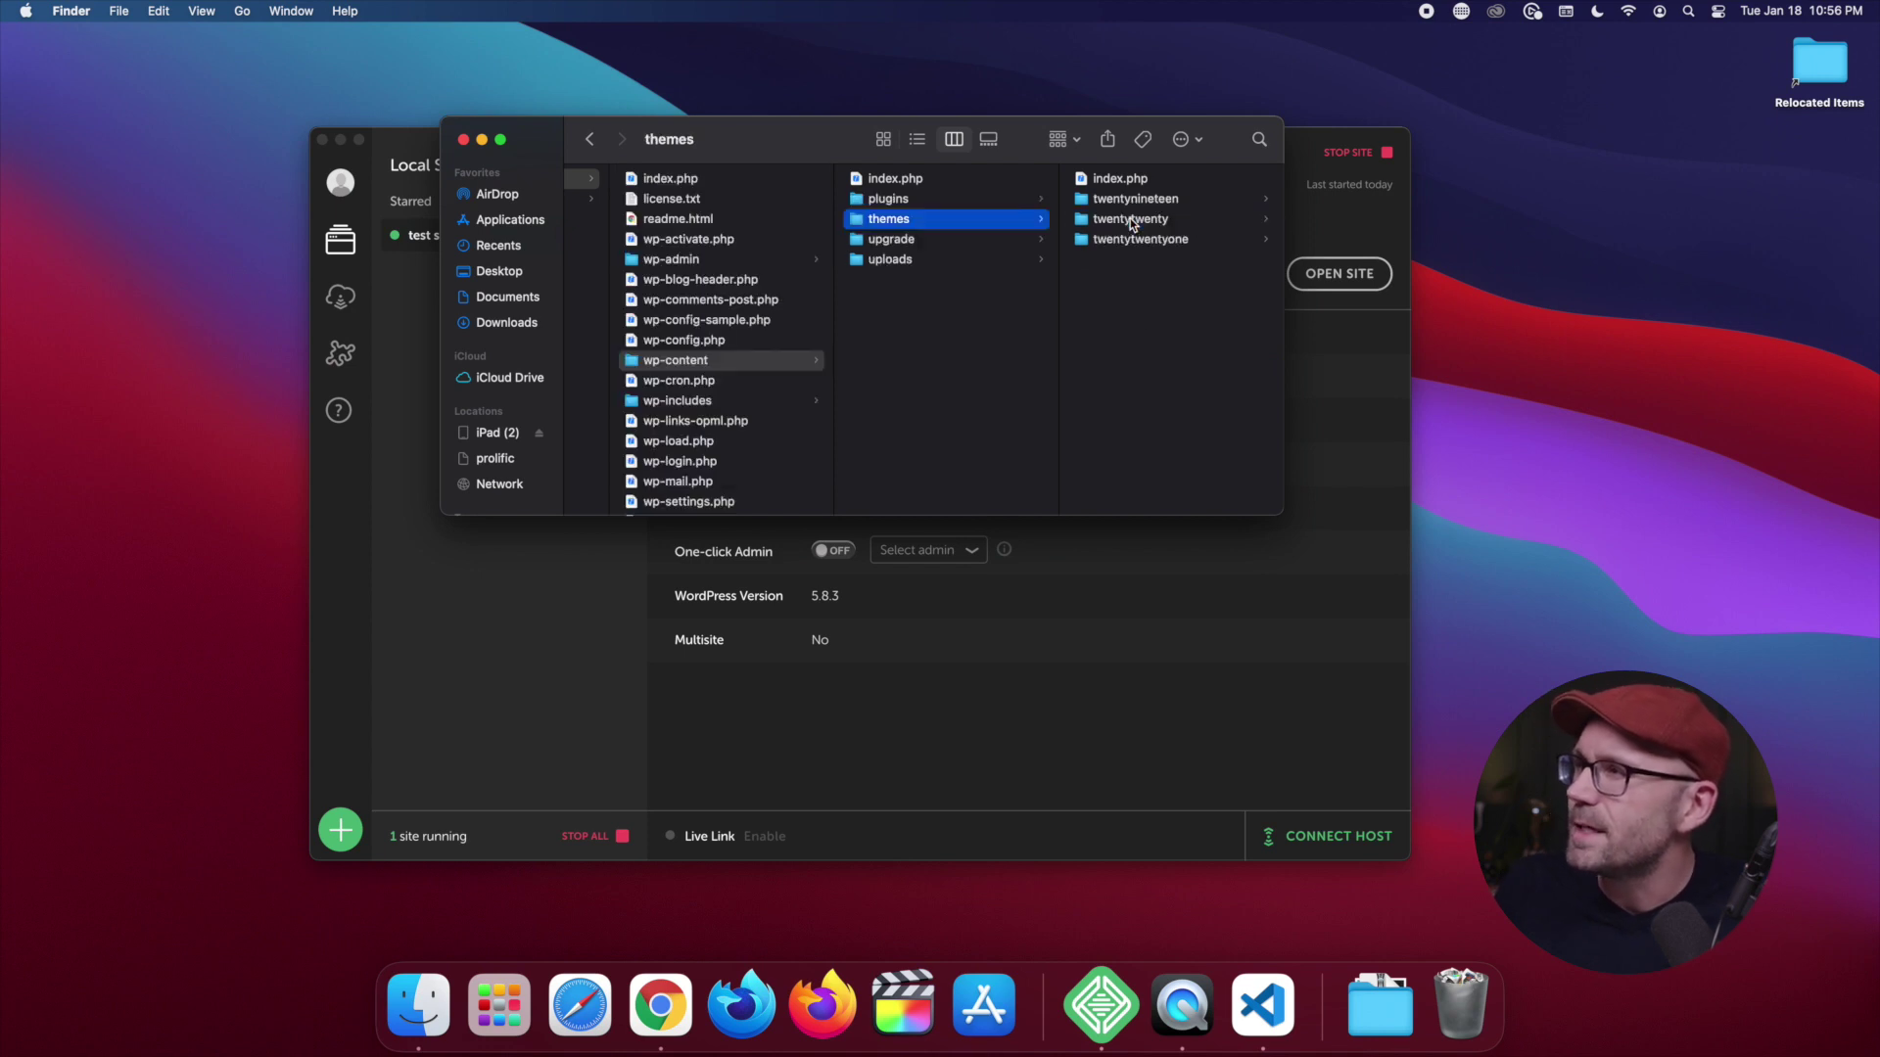
click(1147, 242)
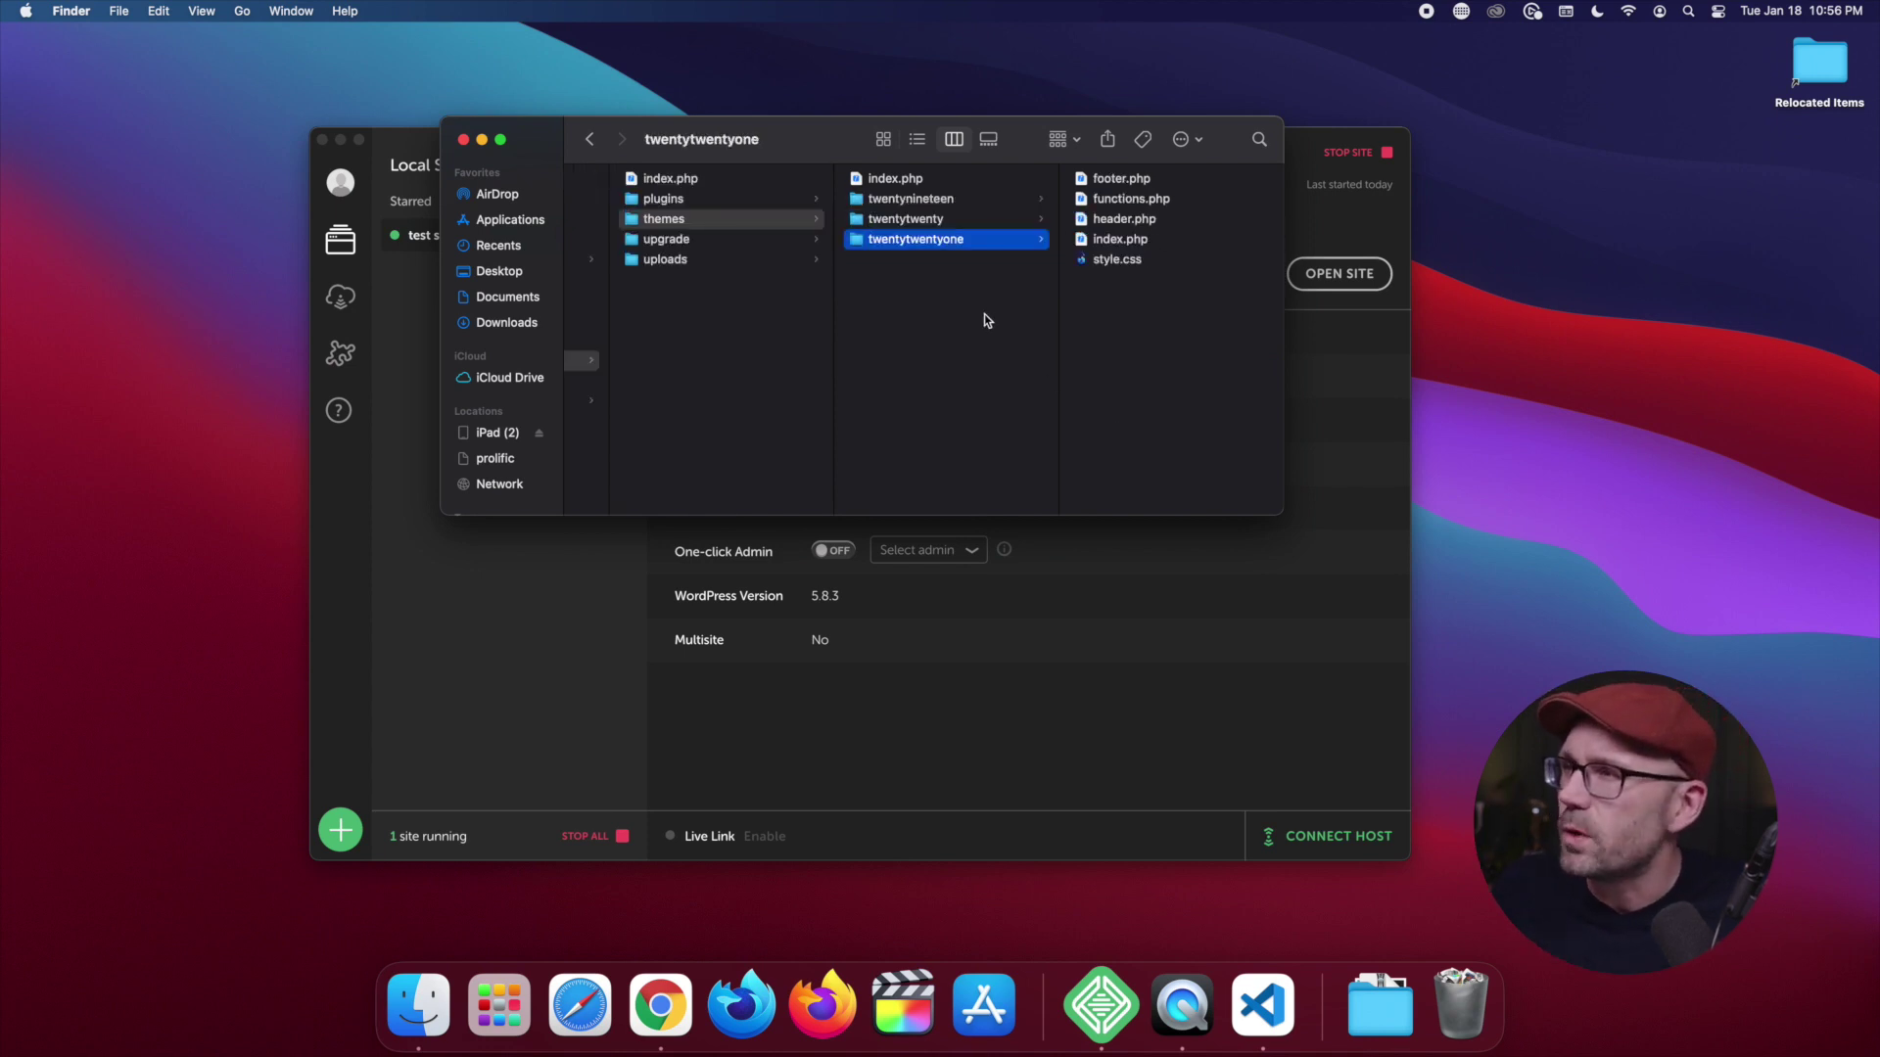
drag(901, 241, 1263, 990)
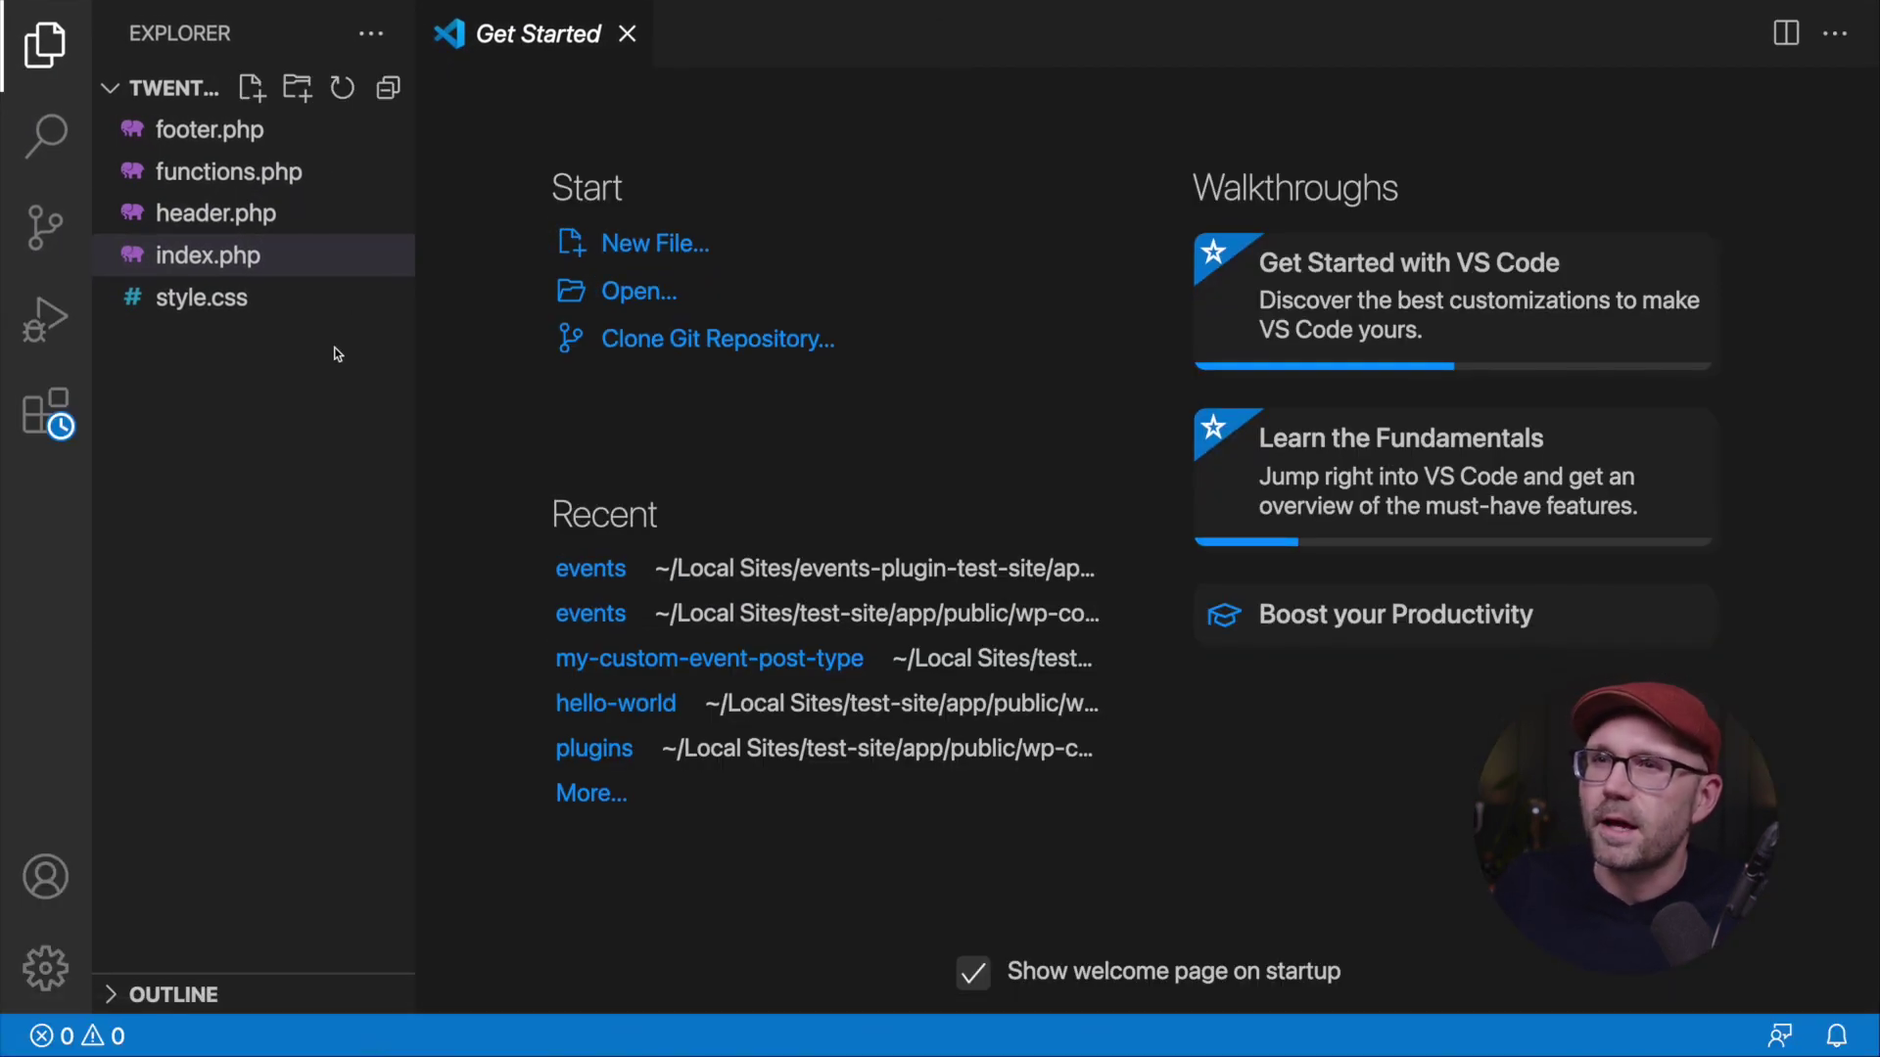
In index.php, delete the category, description and the_content lines.
click(285, 380)
click(280, 267)
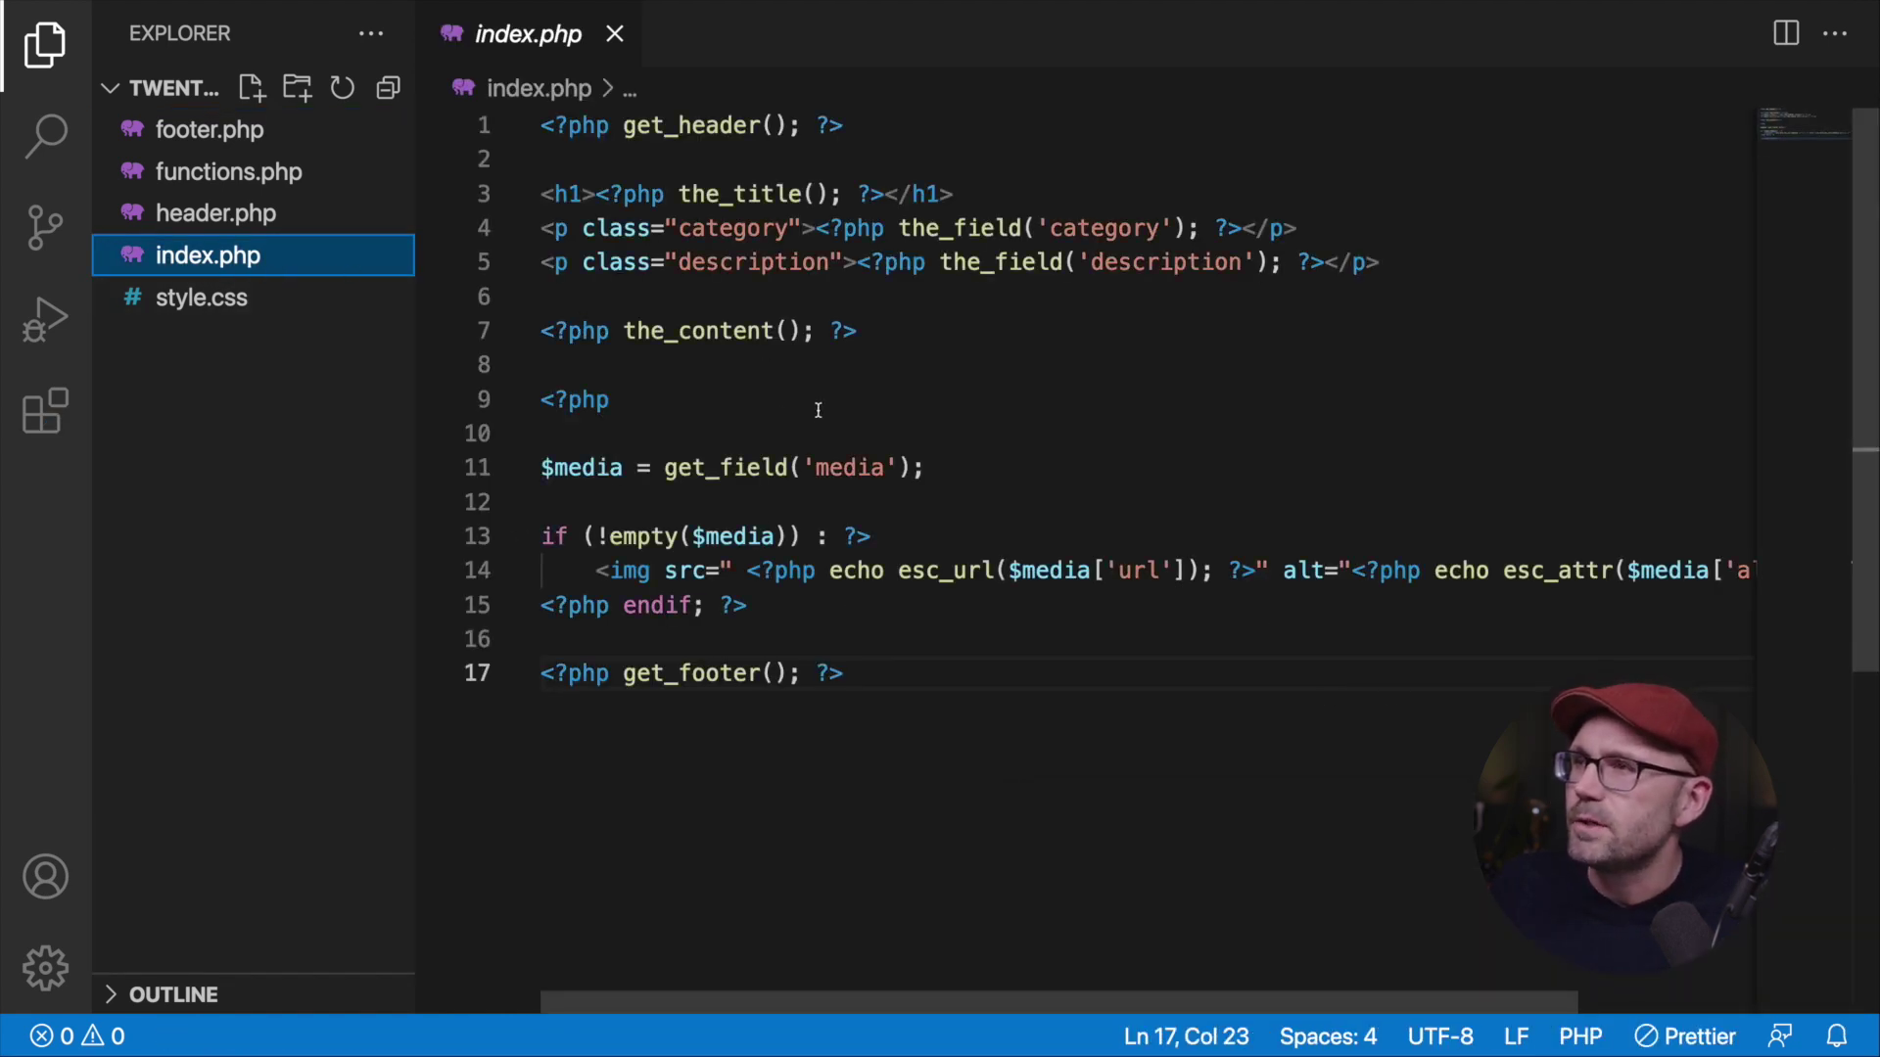
drag(1407, 265, 531, 225)
key(BackSpace)
key(BackSpace)
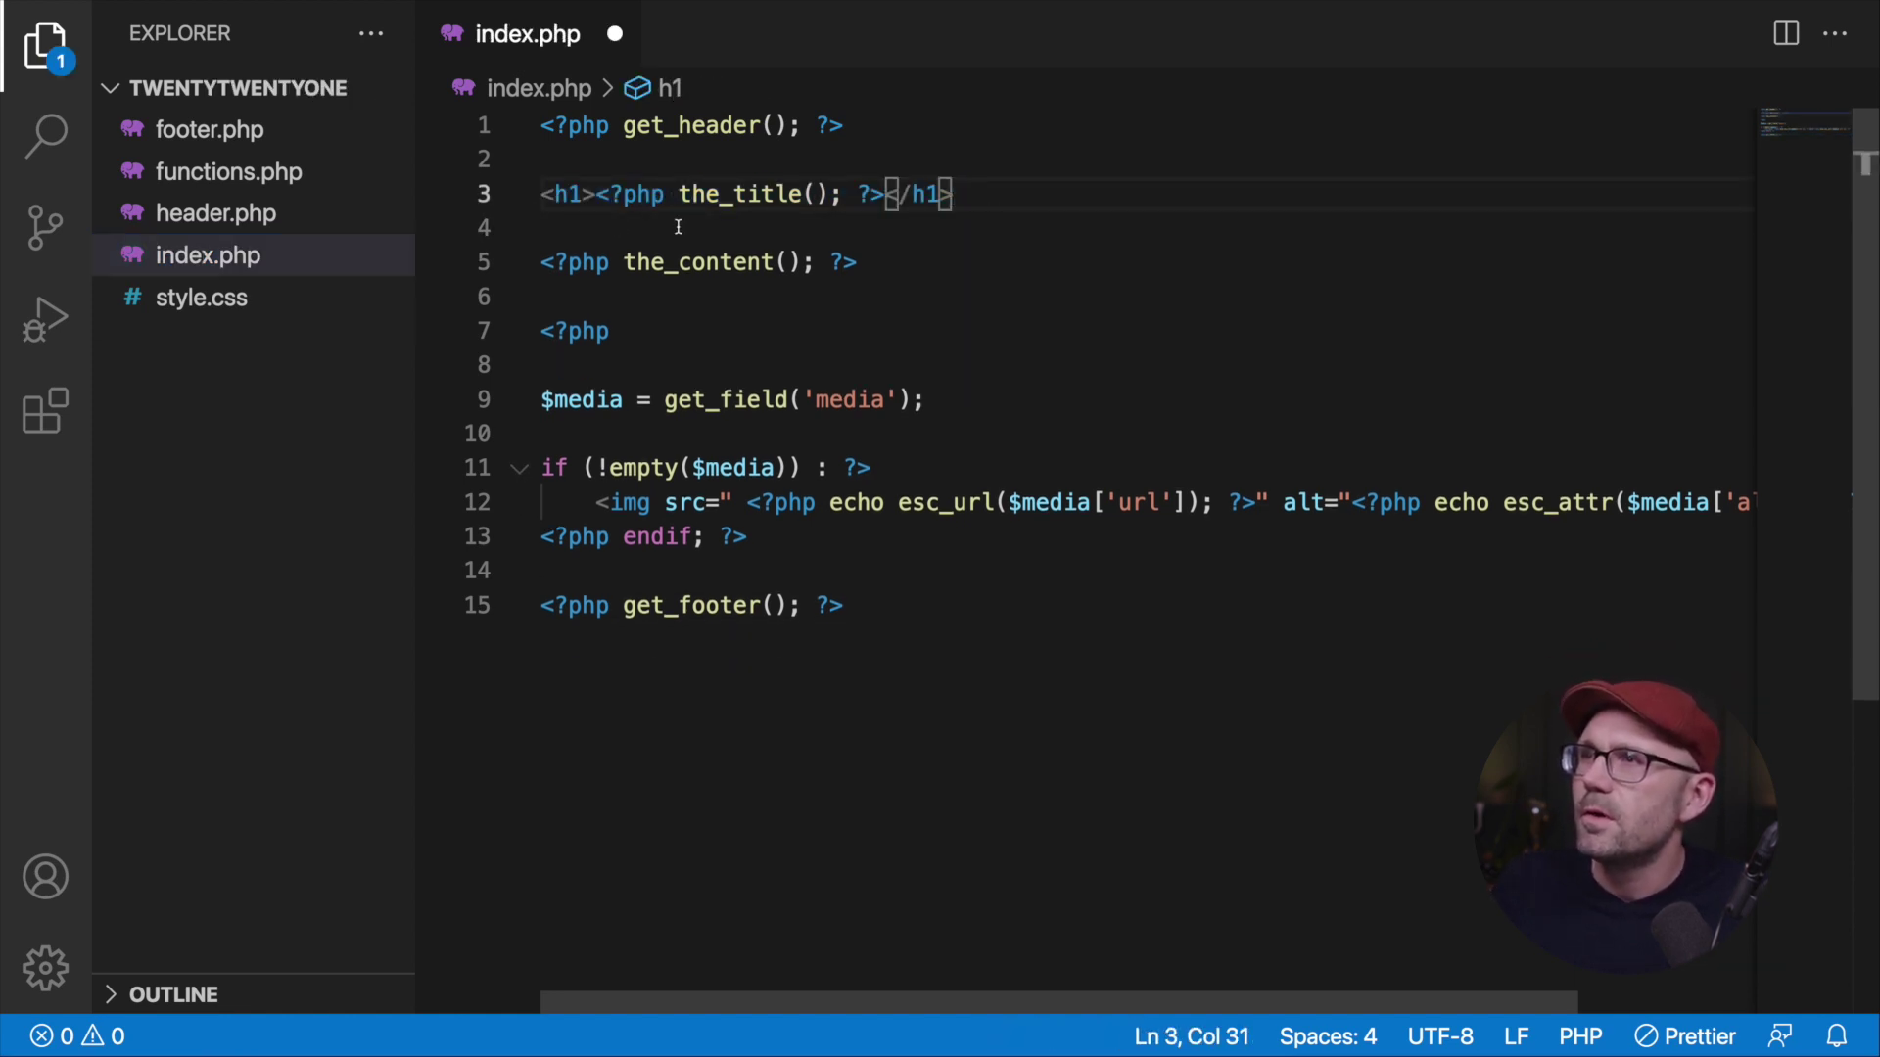
click(852, 261)
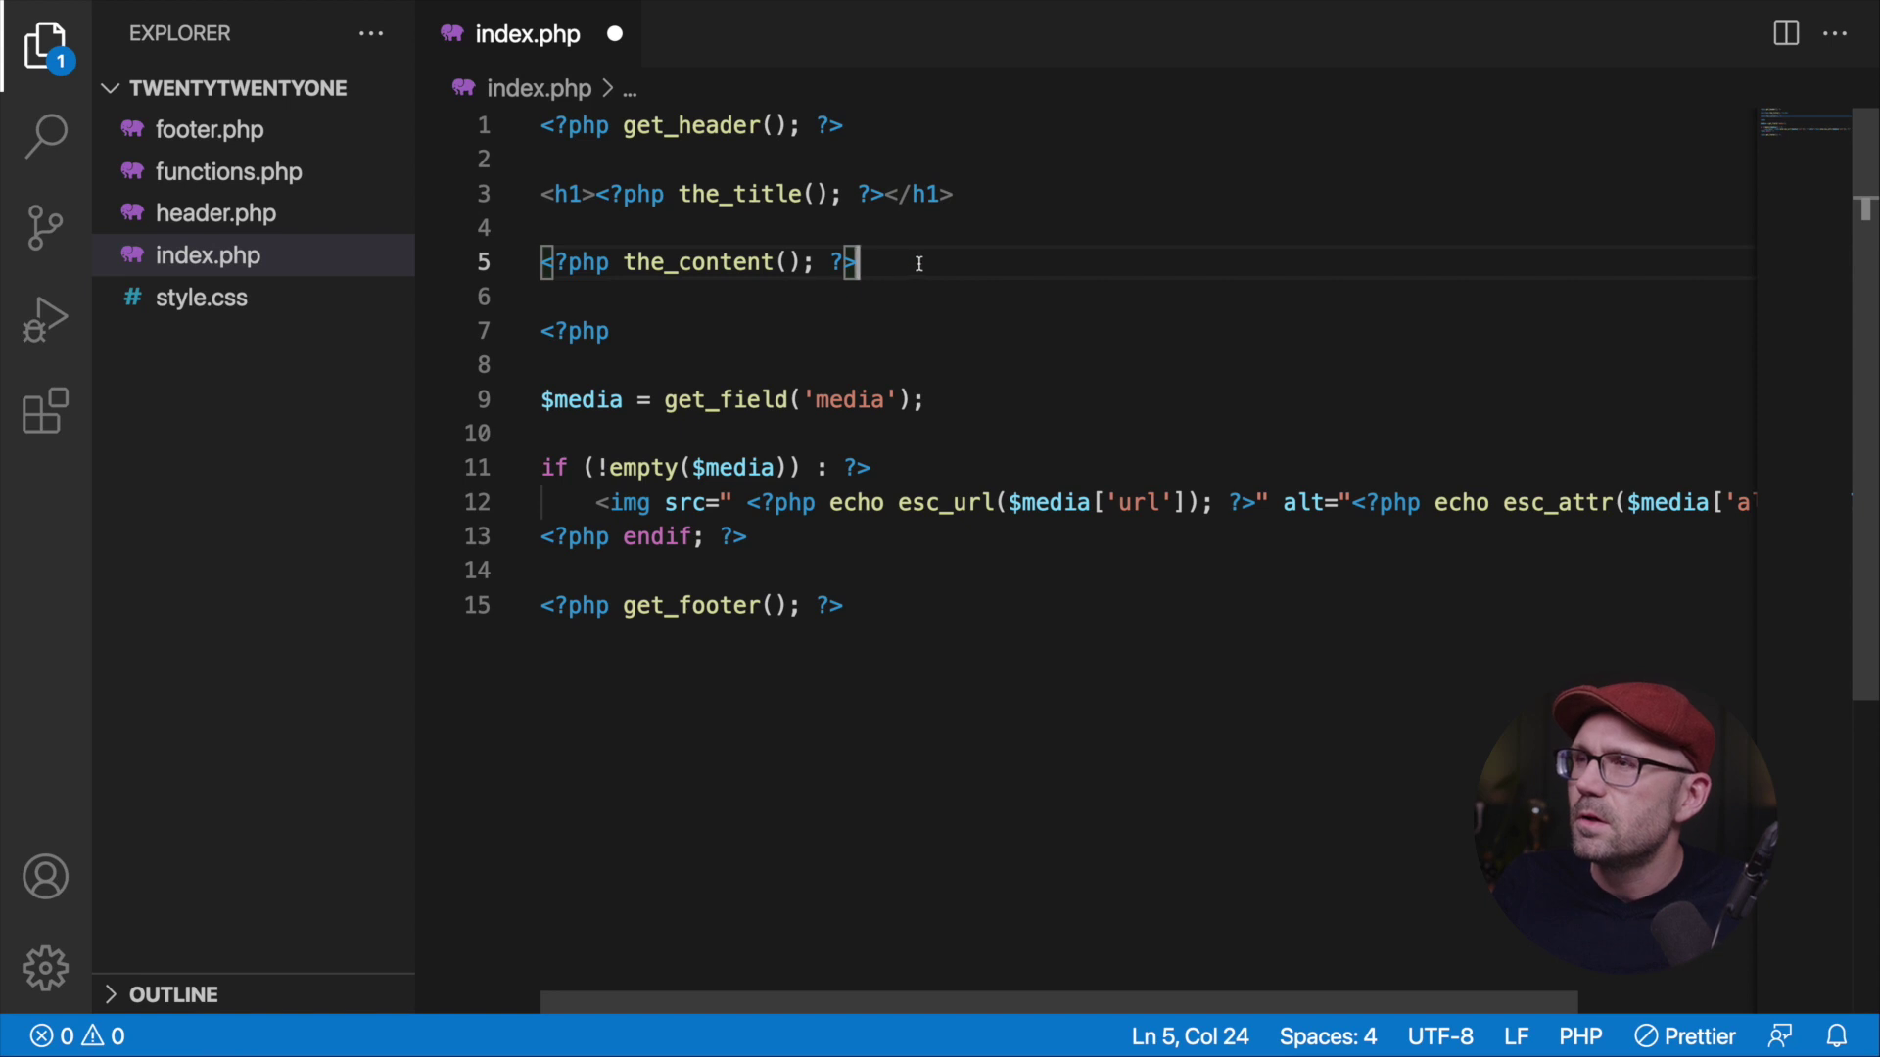
drag(859, 261, 534, 196)
key(BackSpace)
key(BackSpace)
Remove the remaining title and media lines, leaving only get_header and get_footer, and save.
key(BackSpace)
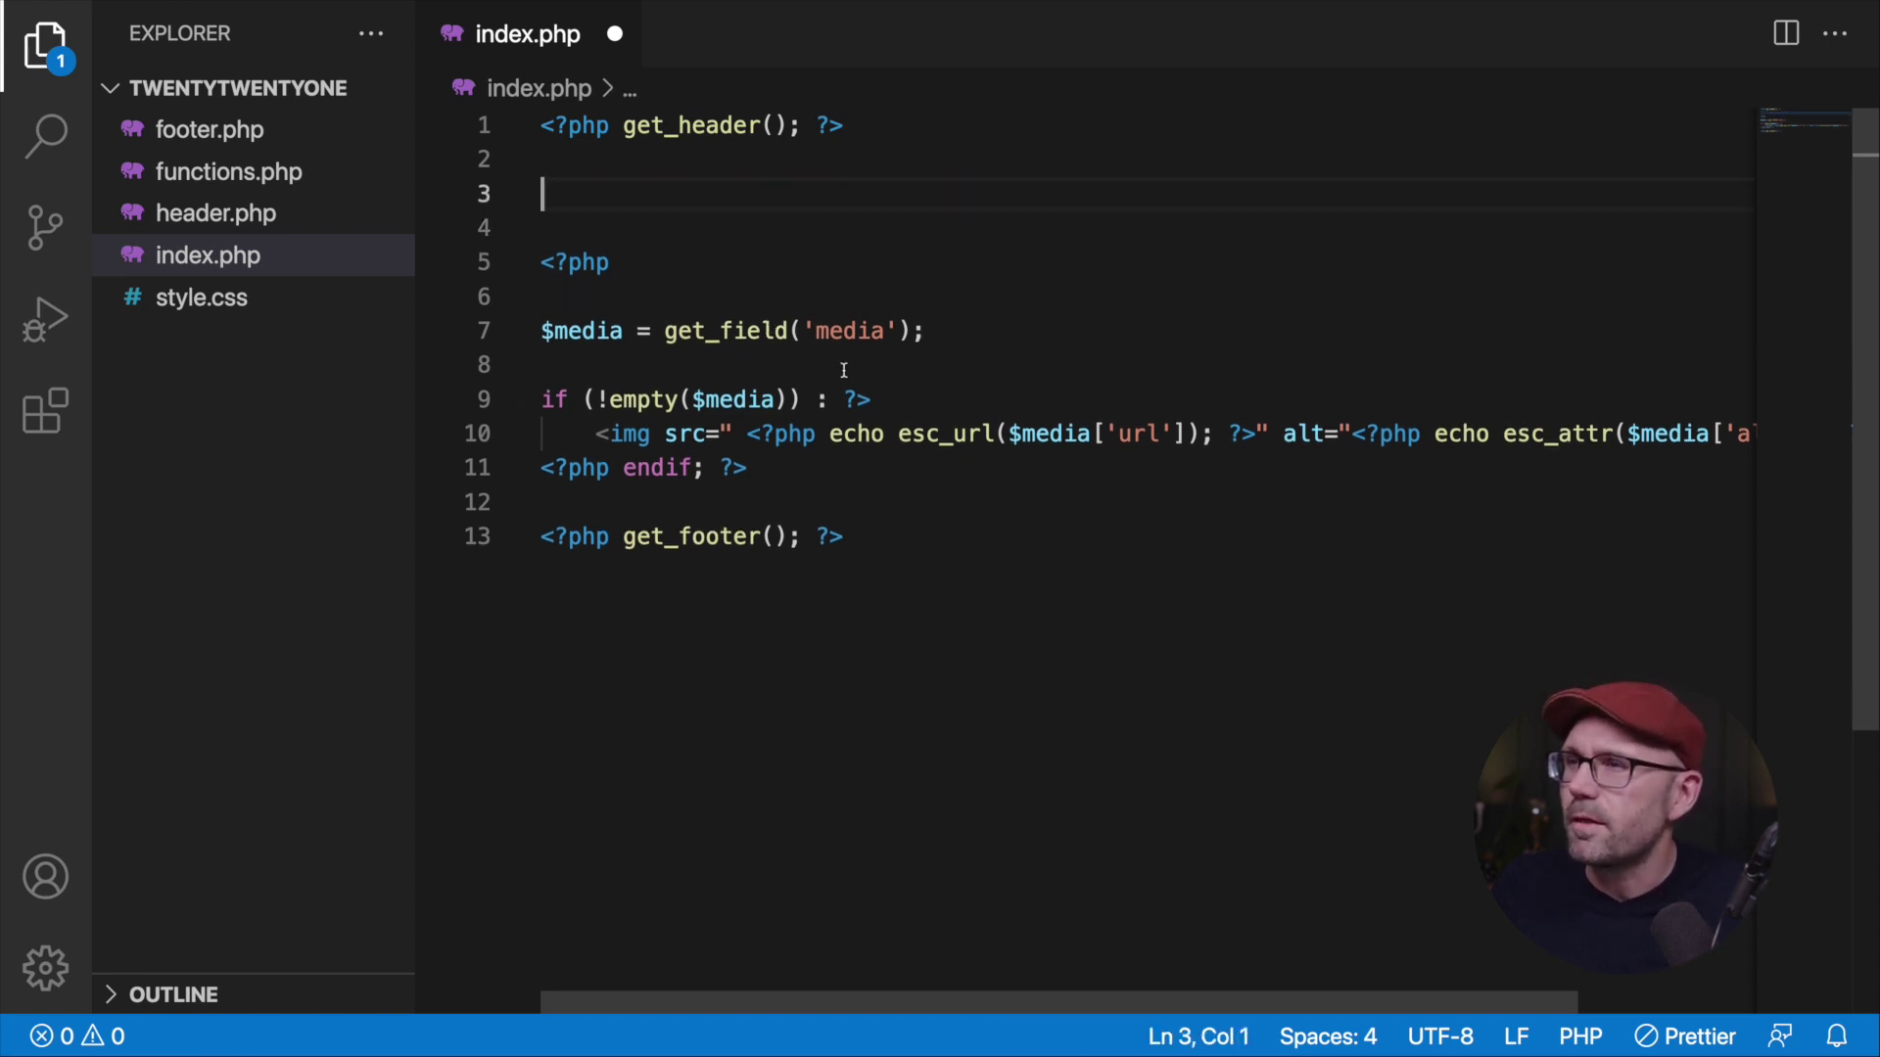
drag(836, 467, 491, 260)
key(BackSpace)
key(BackSpace)
key(BackSpace)
key(BackSpace)
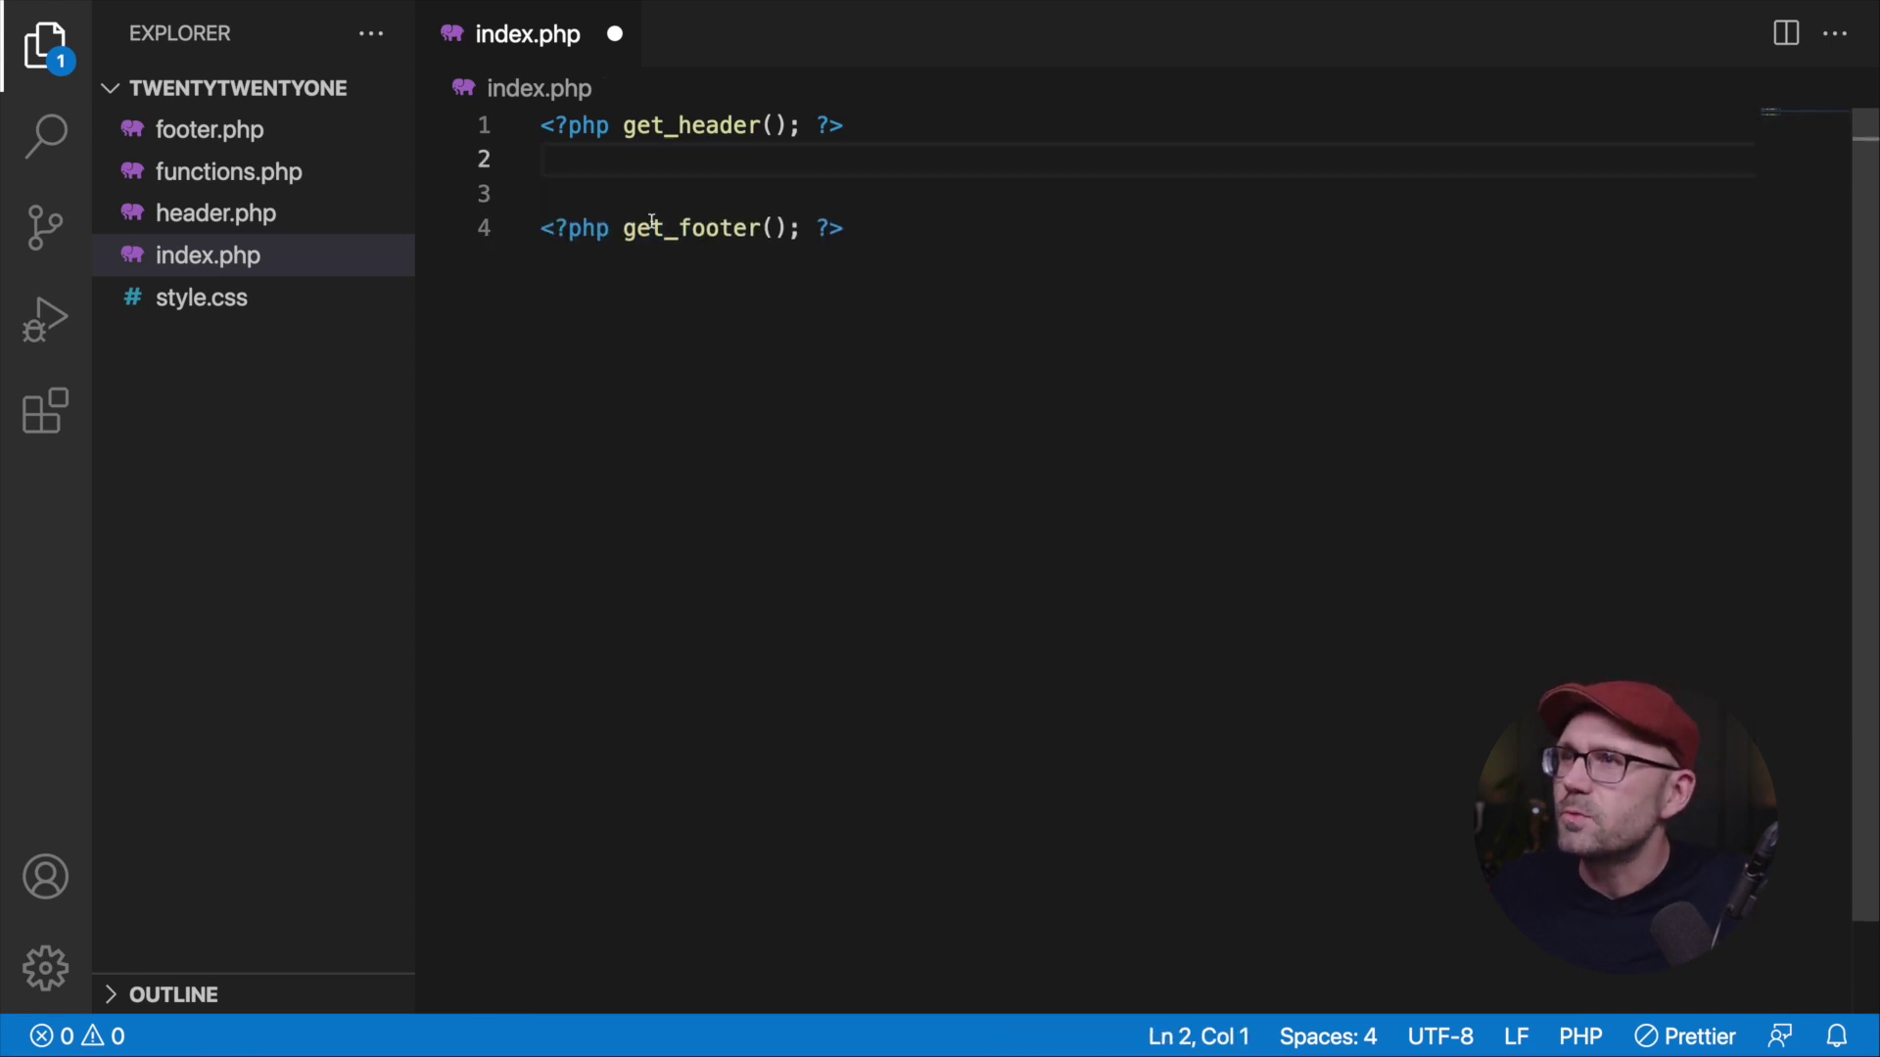
key(Return)
key(super+s)
key(ctrl+Right)
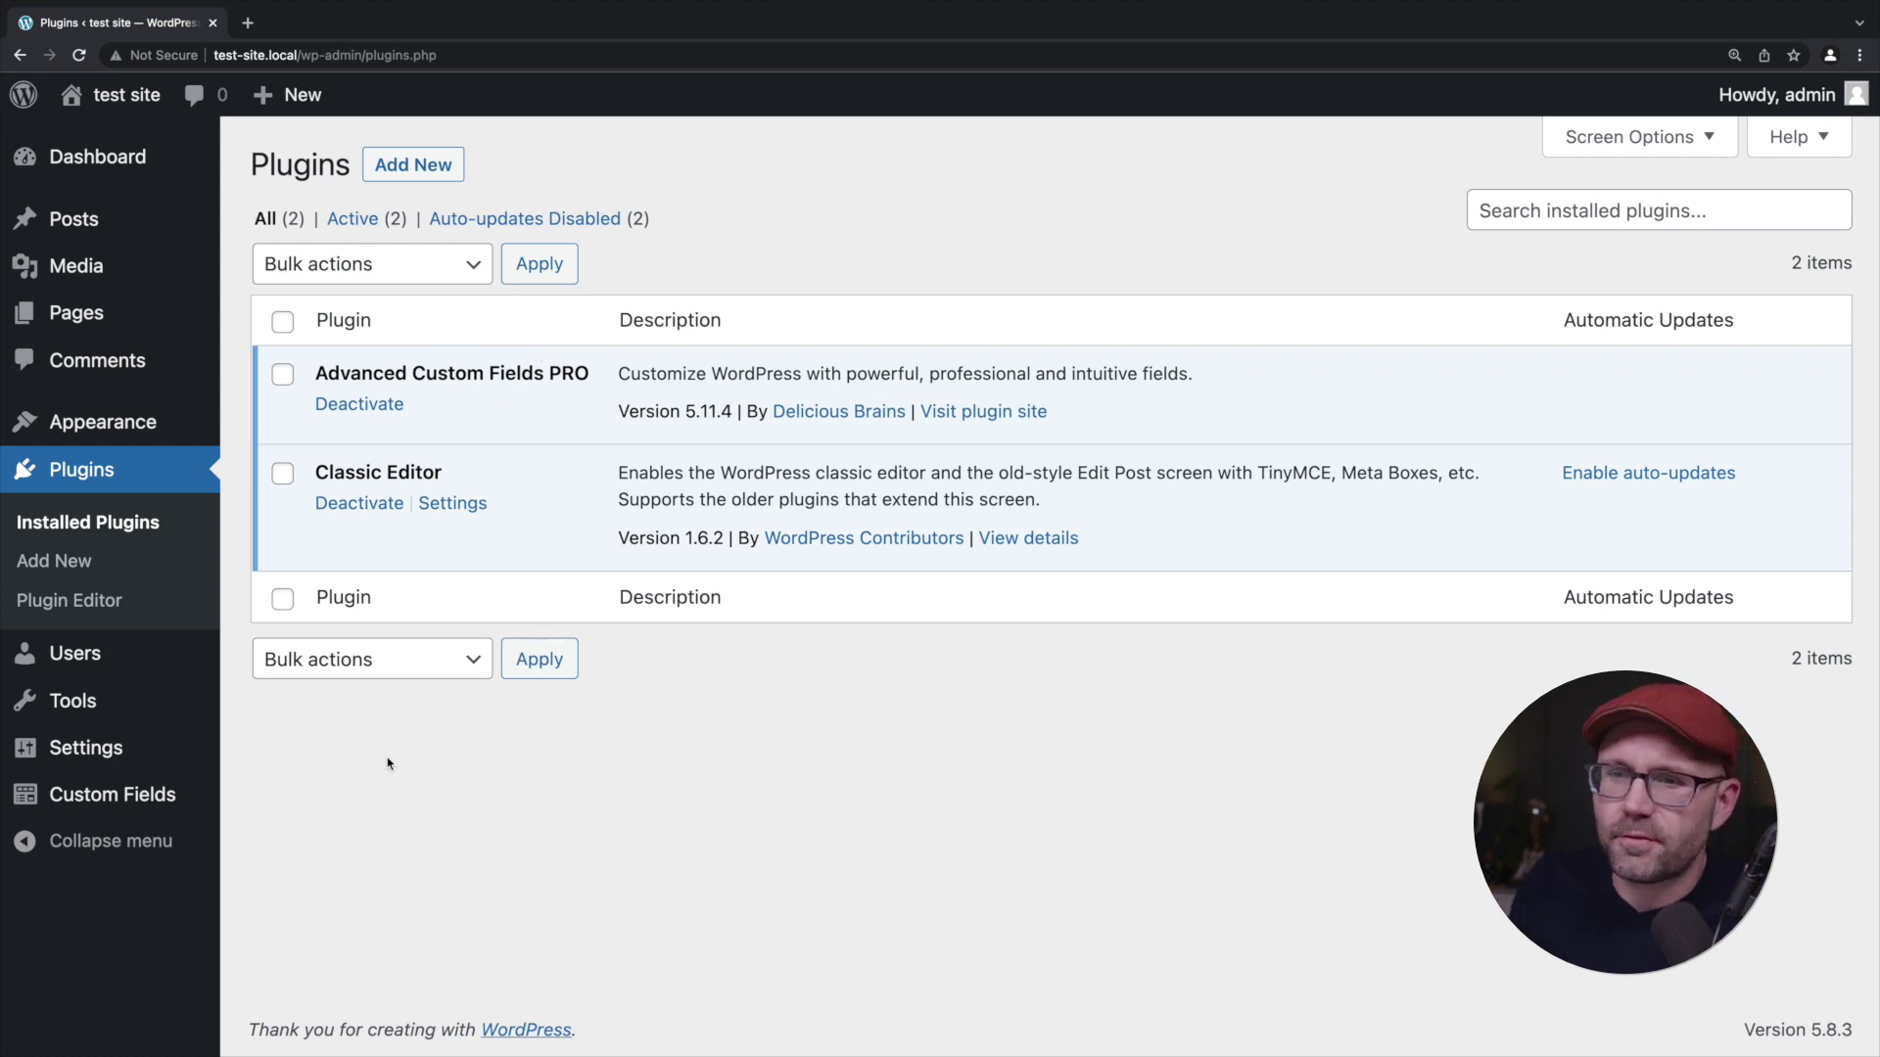
Open the Custom Fields group list and zoom the page in.
click(113, 794)
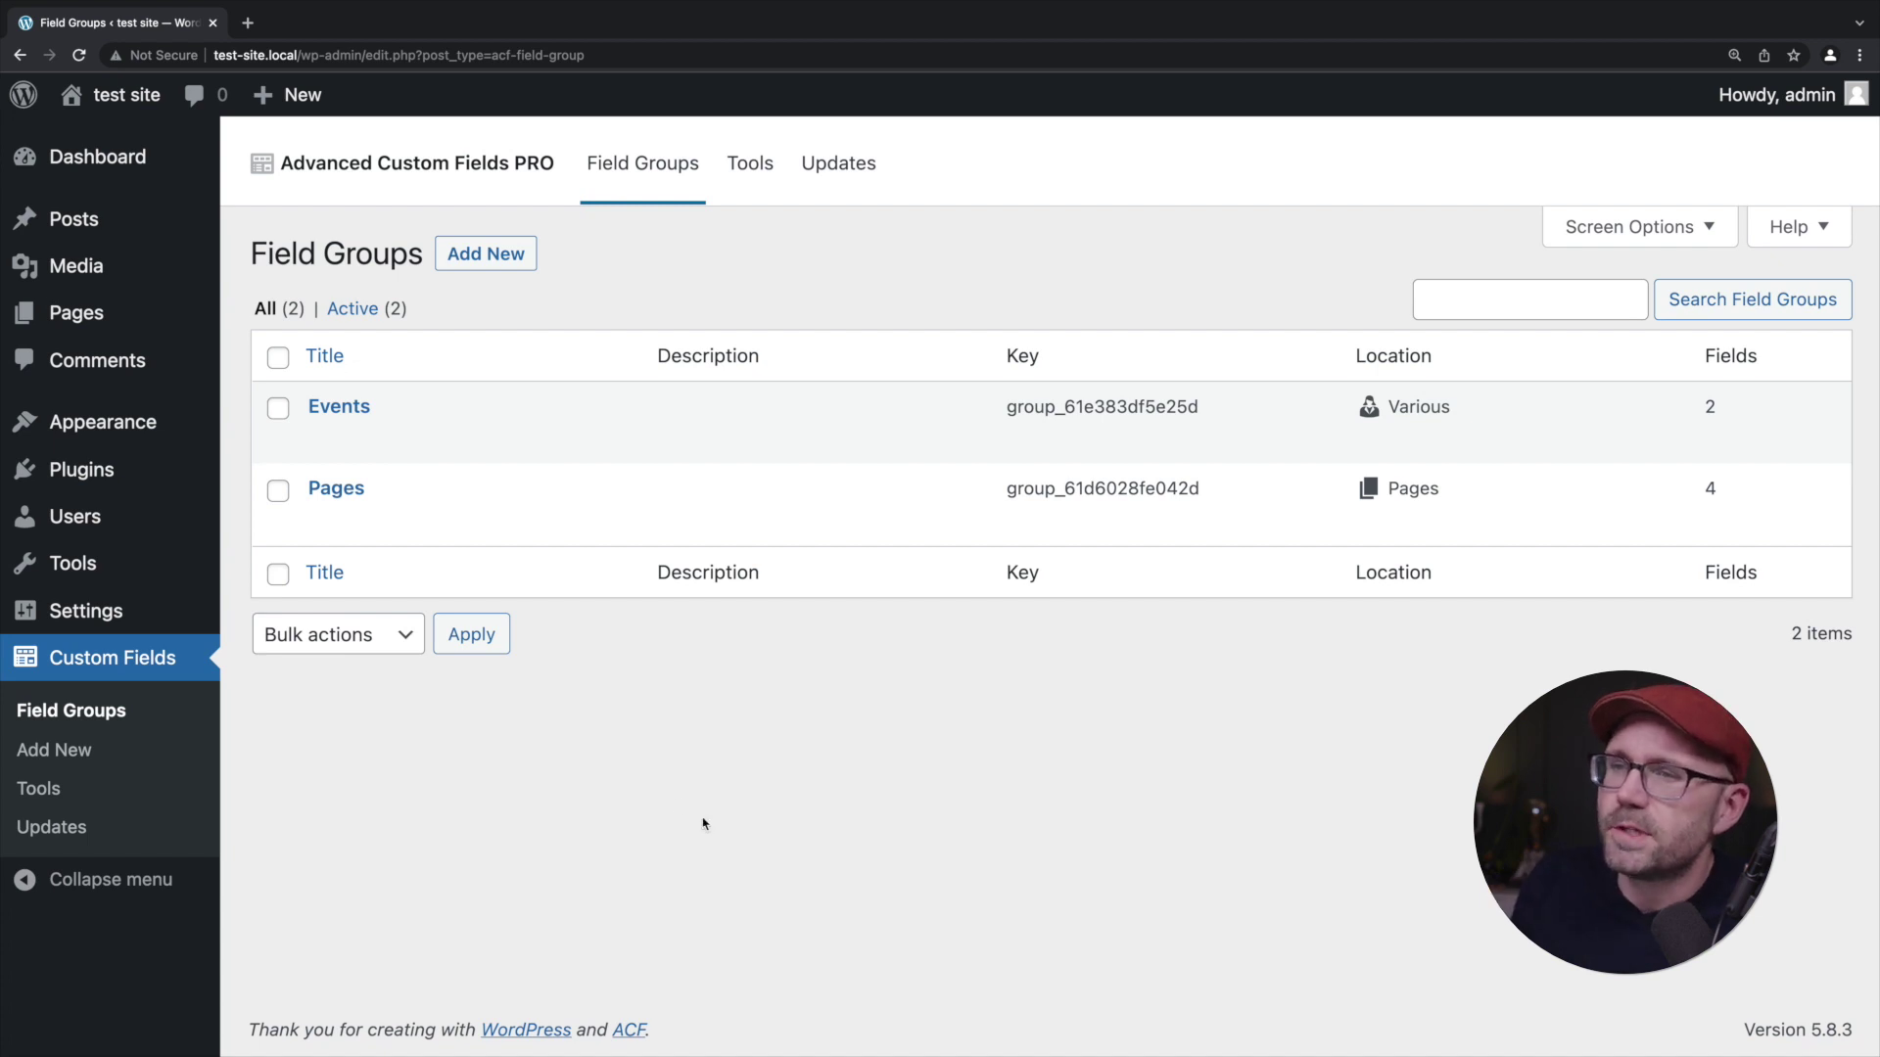
key(super+equal)
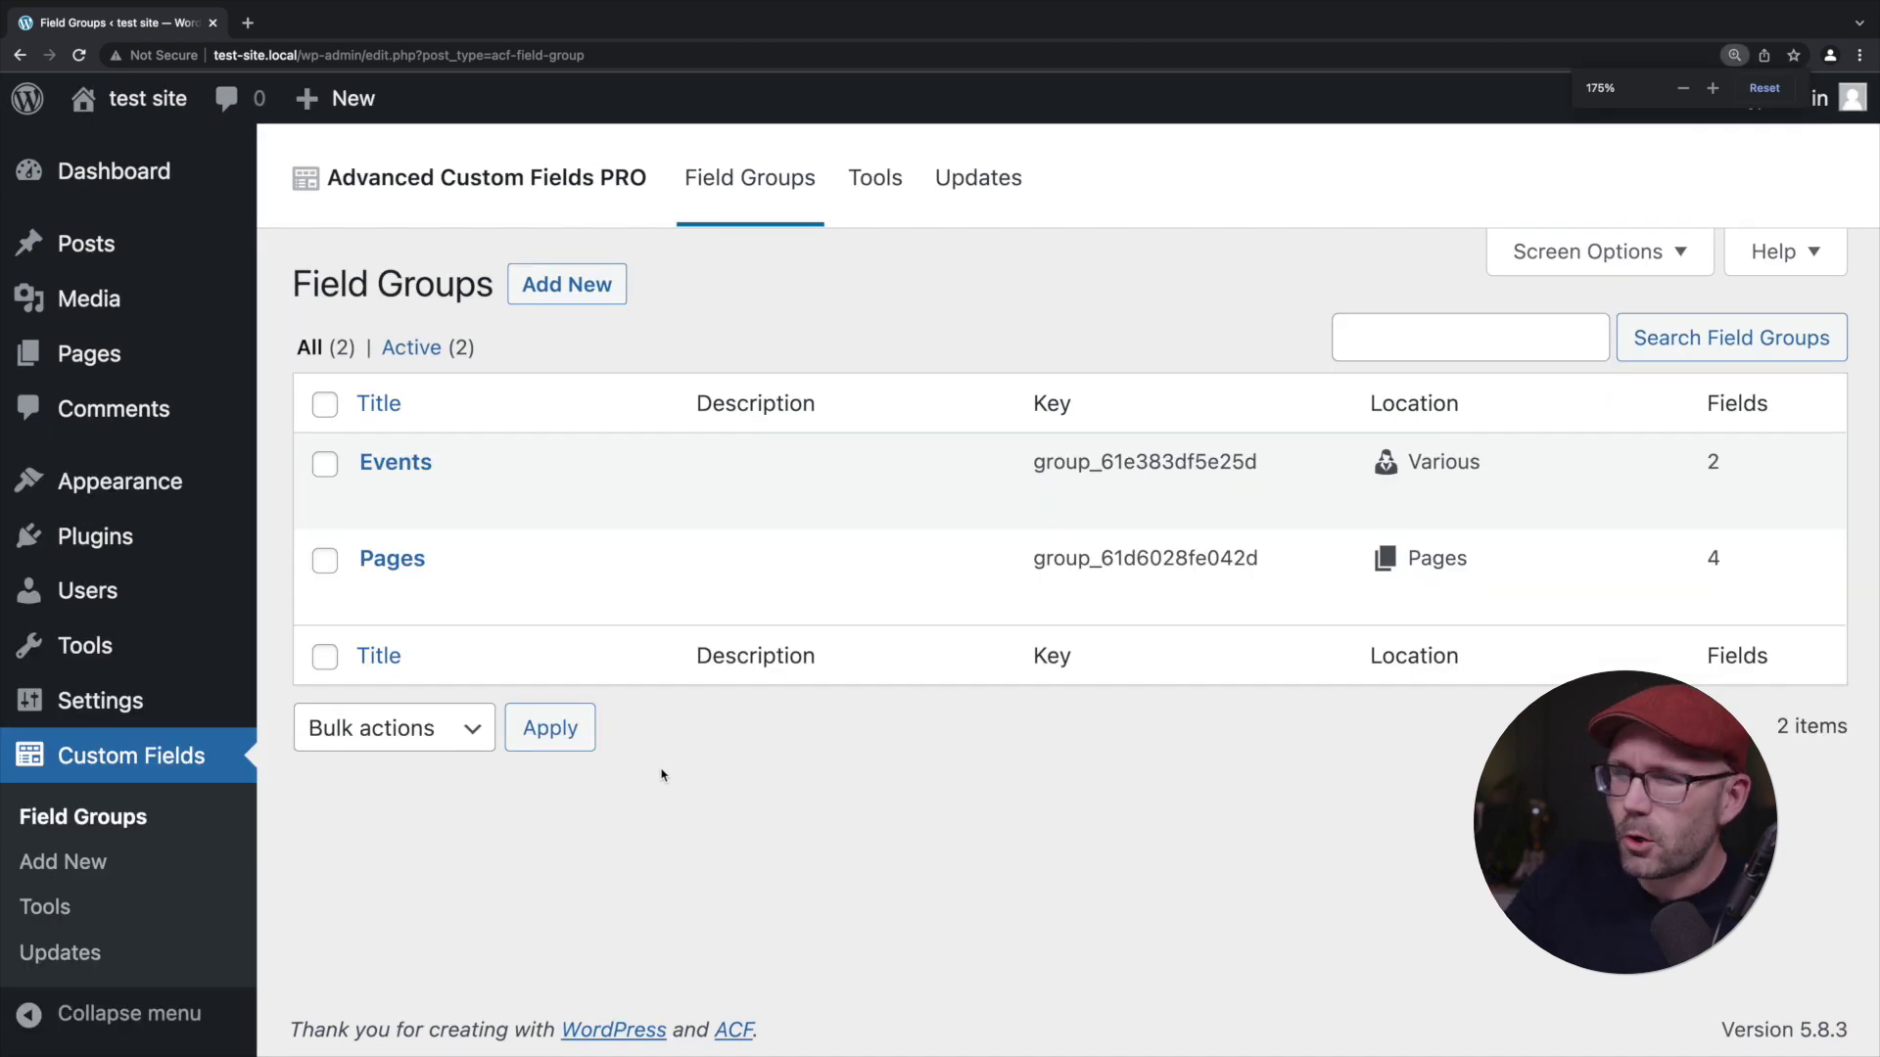
In the Pages field group, remove the Title, Category, Description and Media fields.
mouse_move(321, 554)
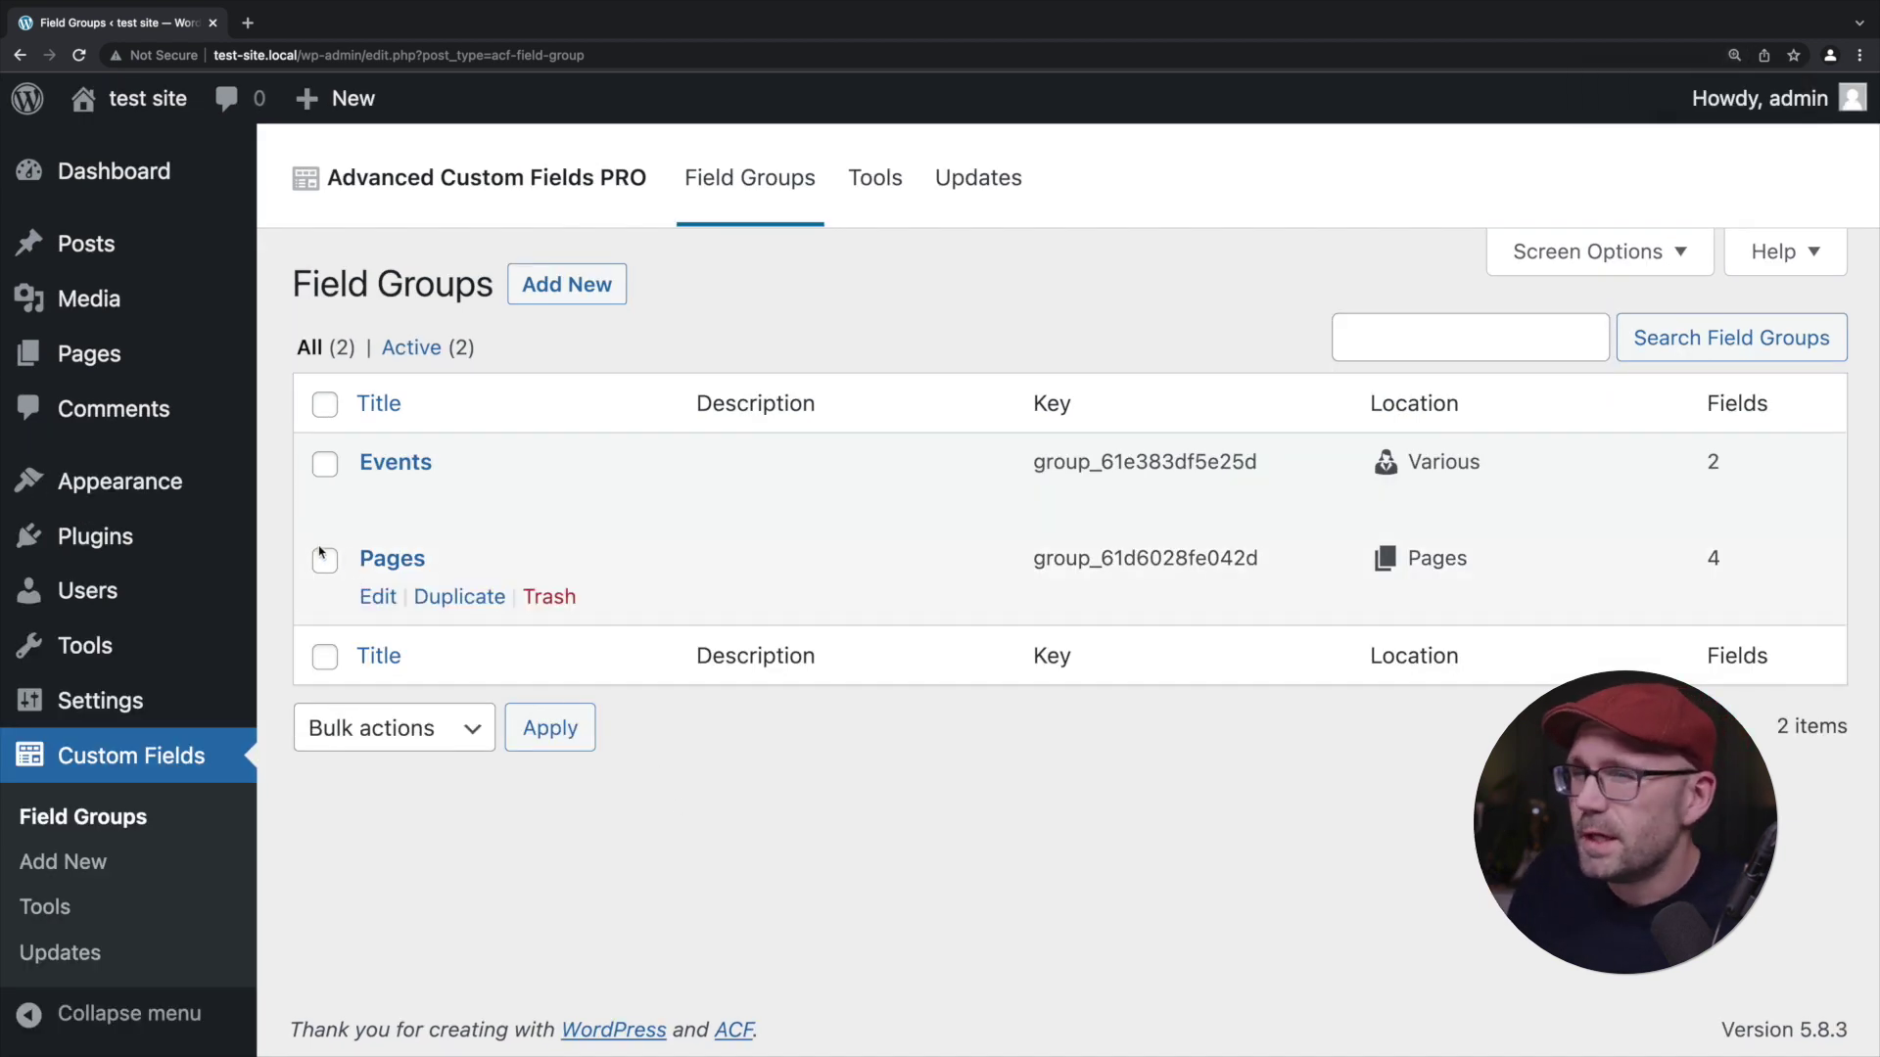
click(393, 568)
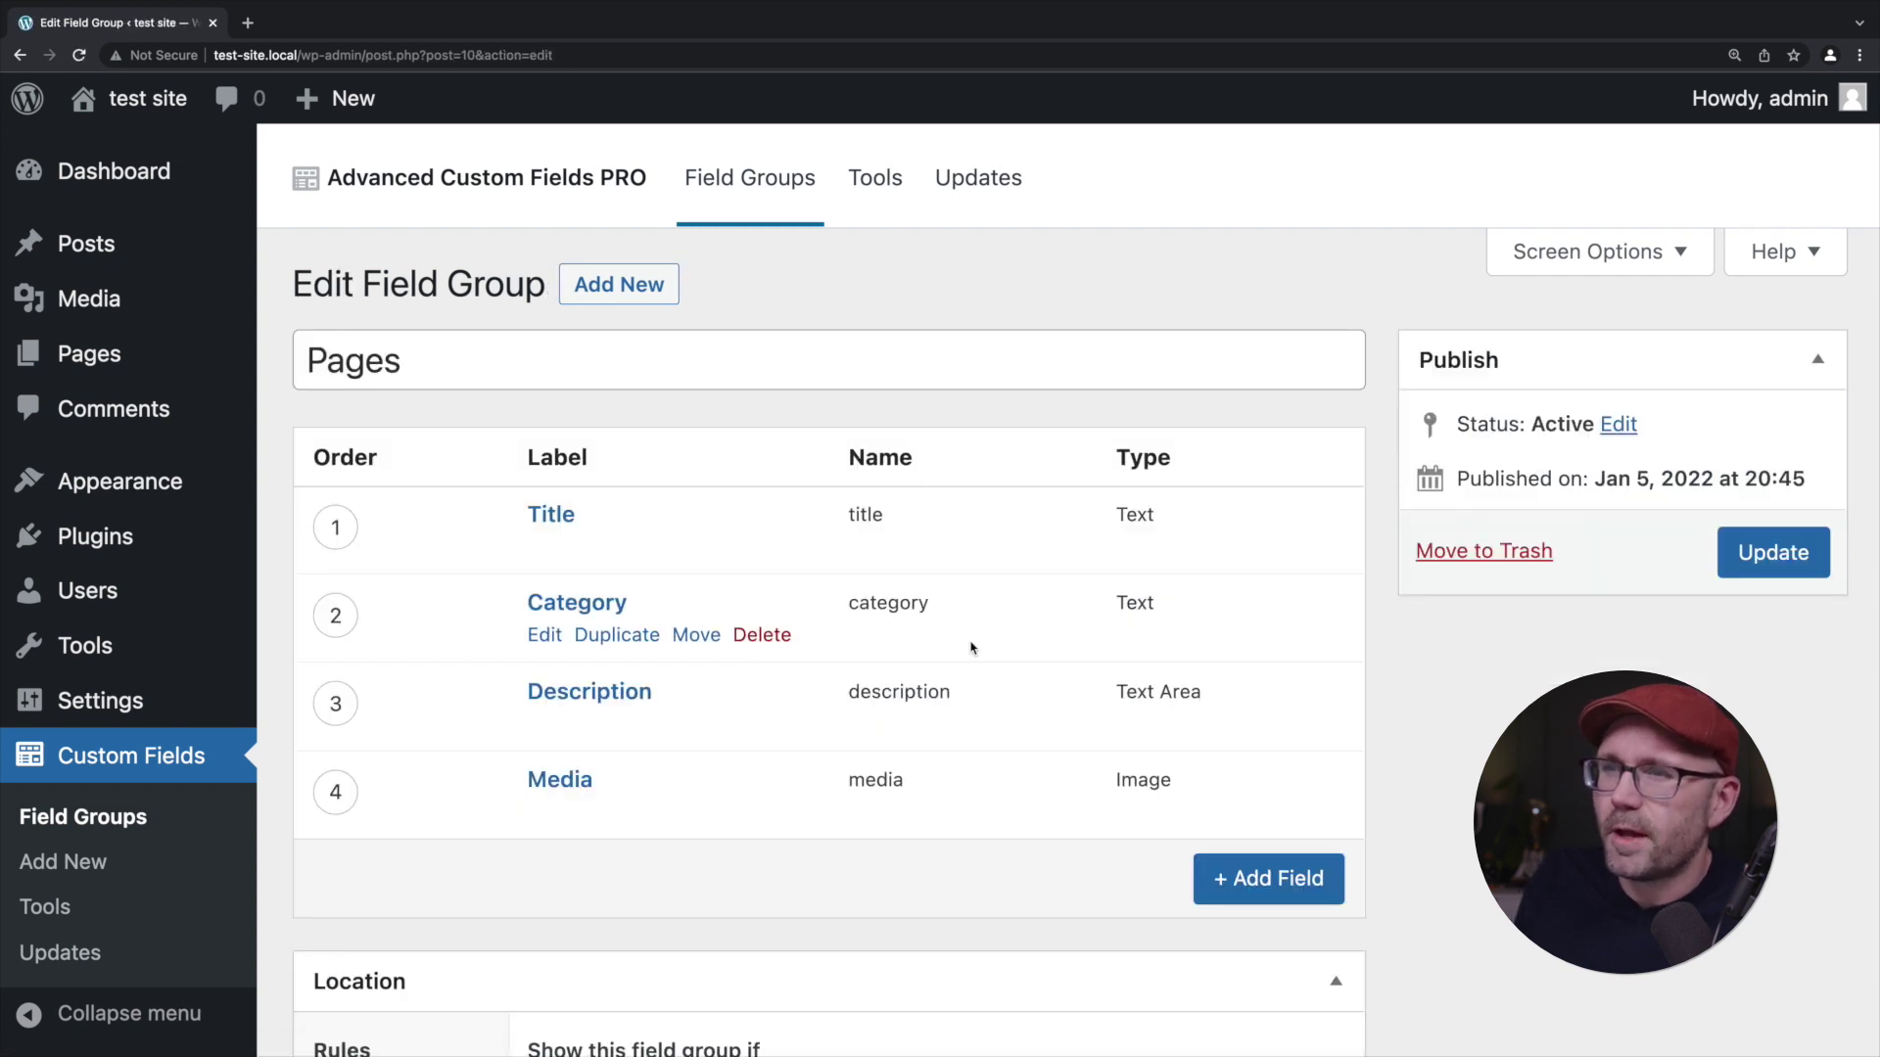
scroll(720, 596, down, 1)
click(760, 484)
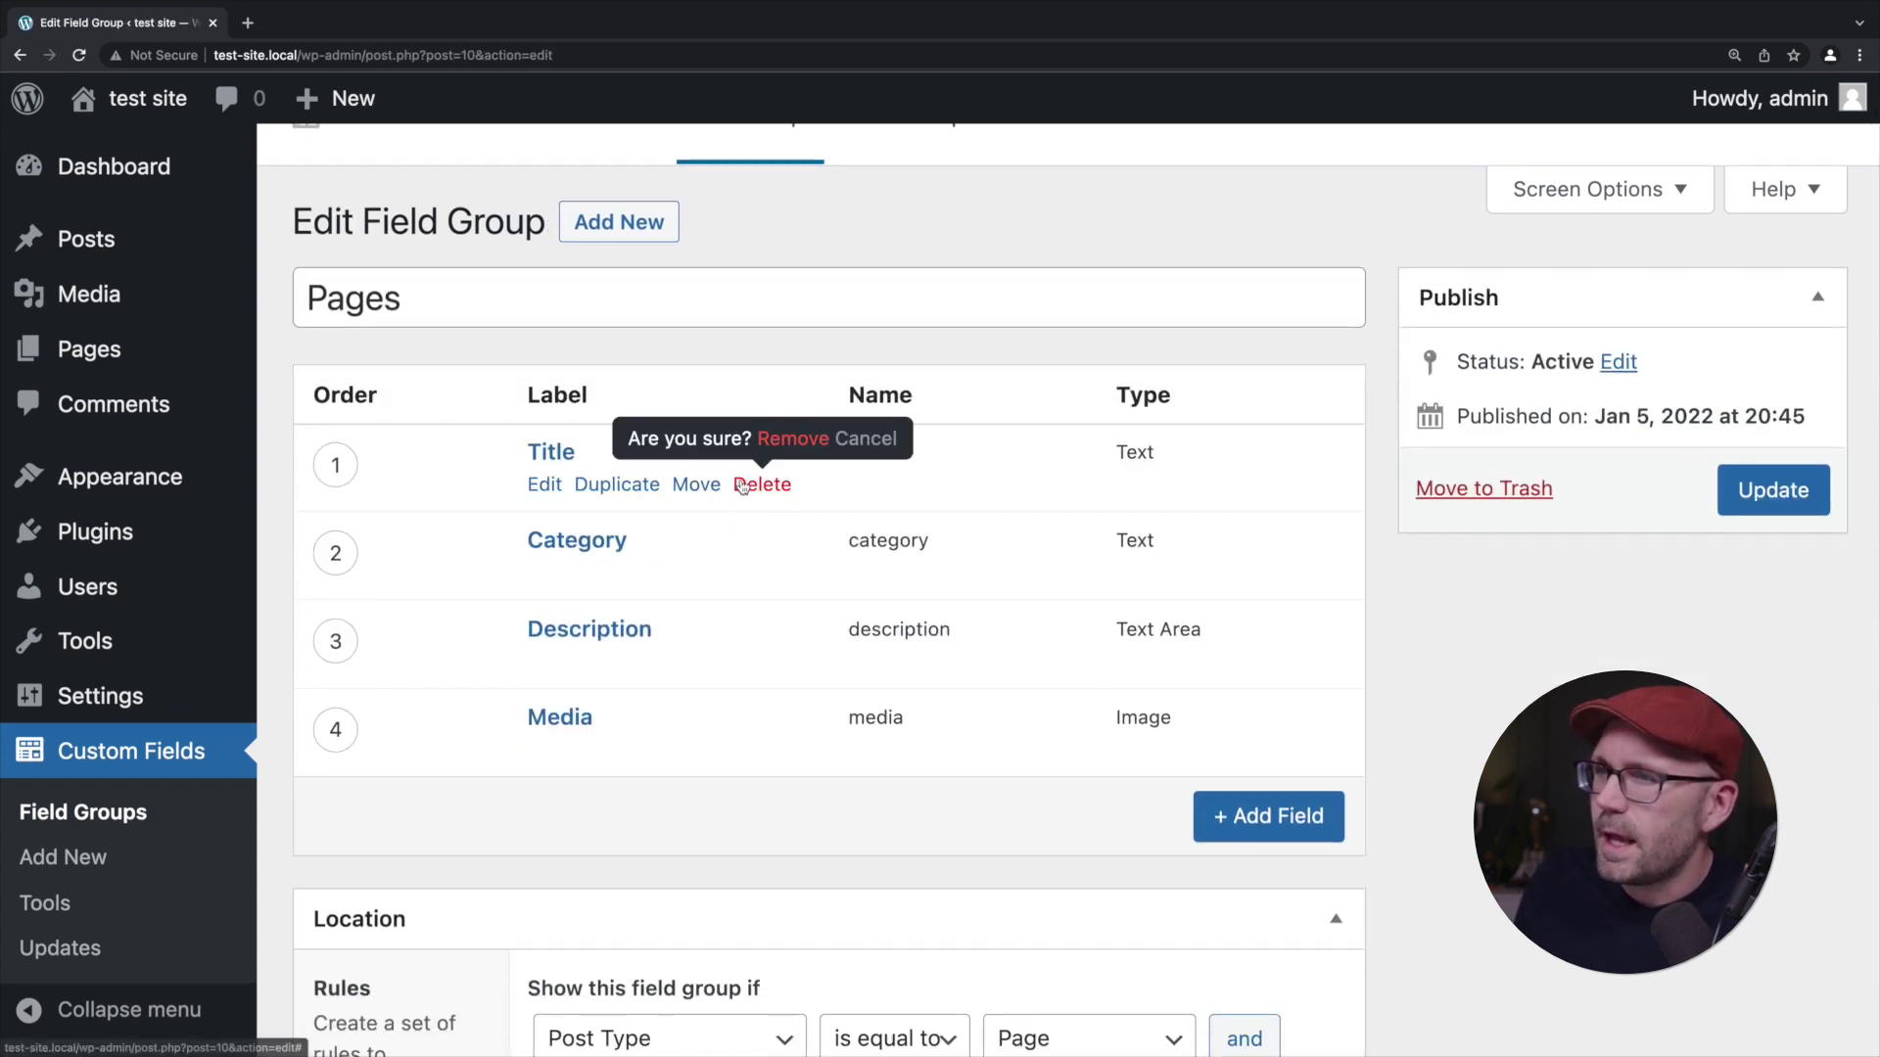
click(783, 448)
click(761, 484)
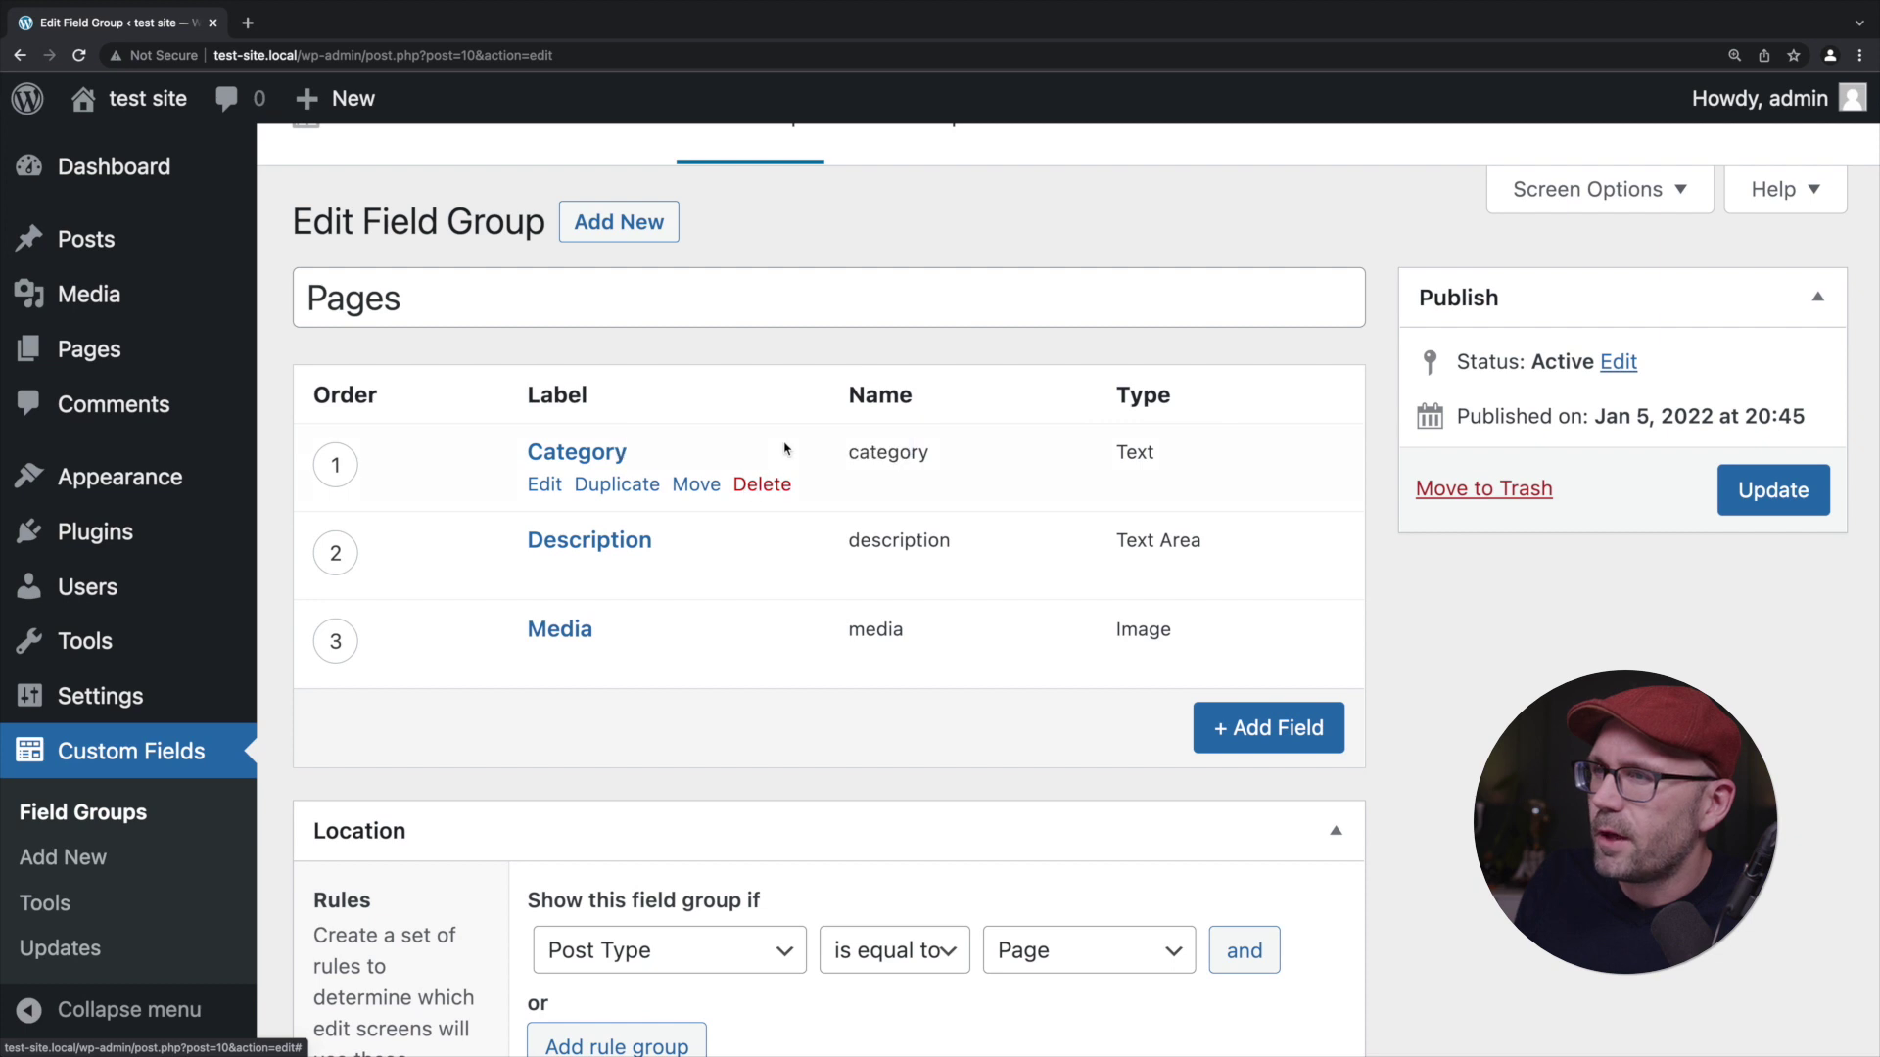
click(785, 448)
click(773, 483)
click(789, 443)
click(761, 485)
click(789, 443)
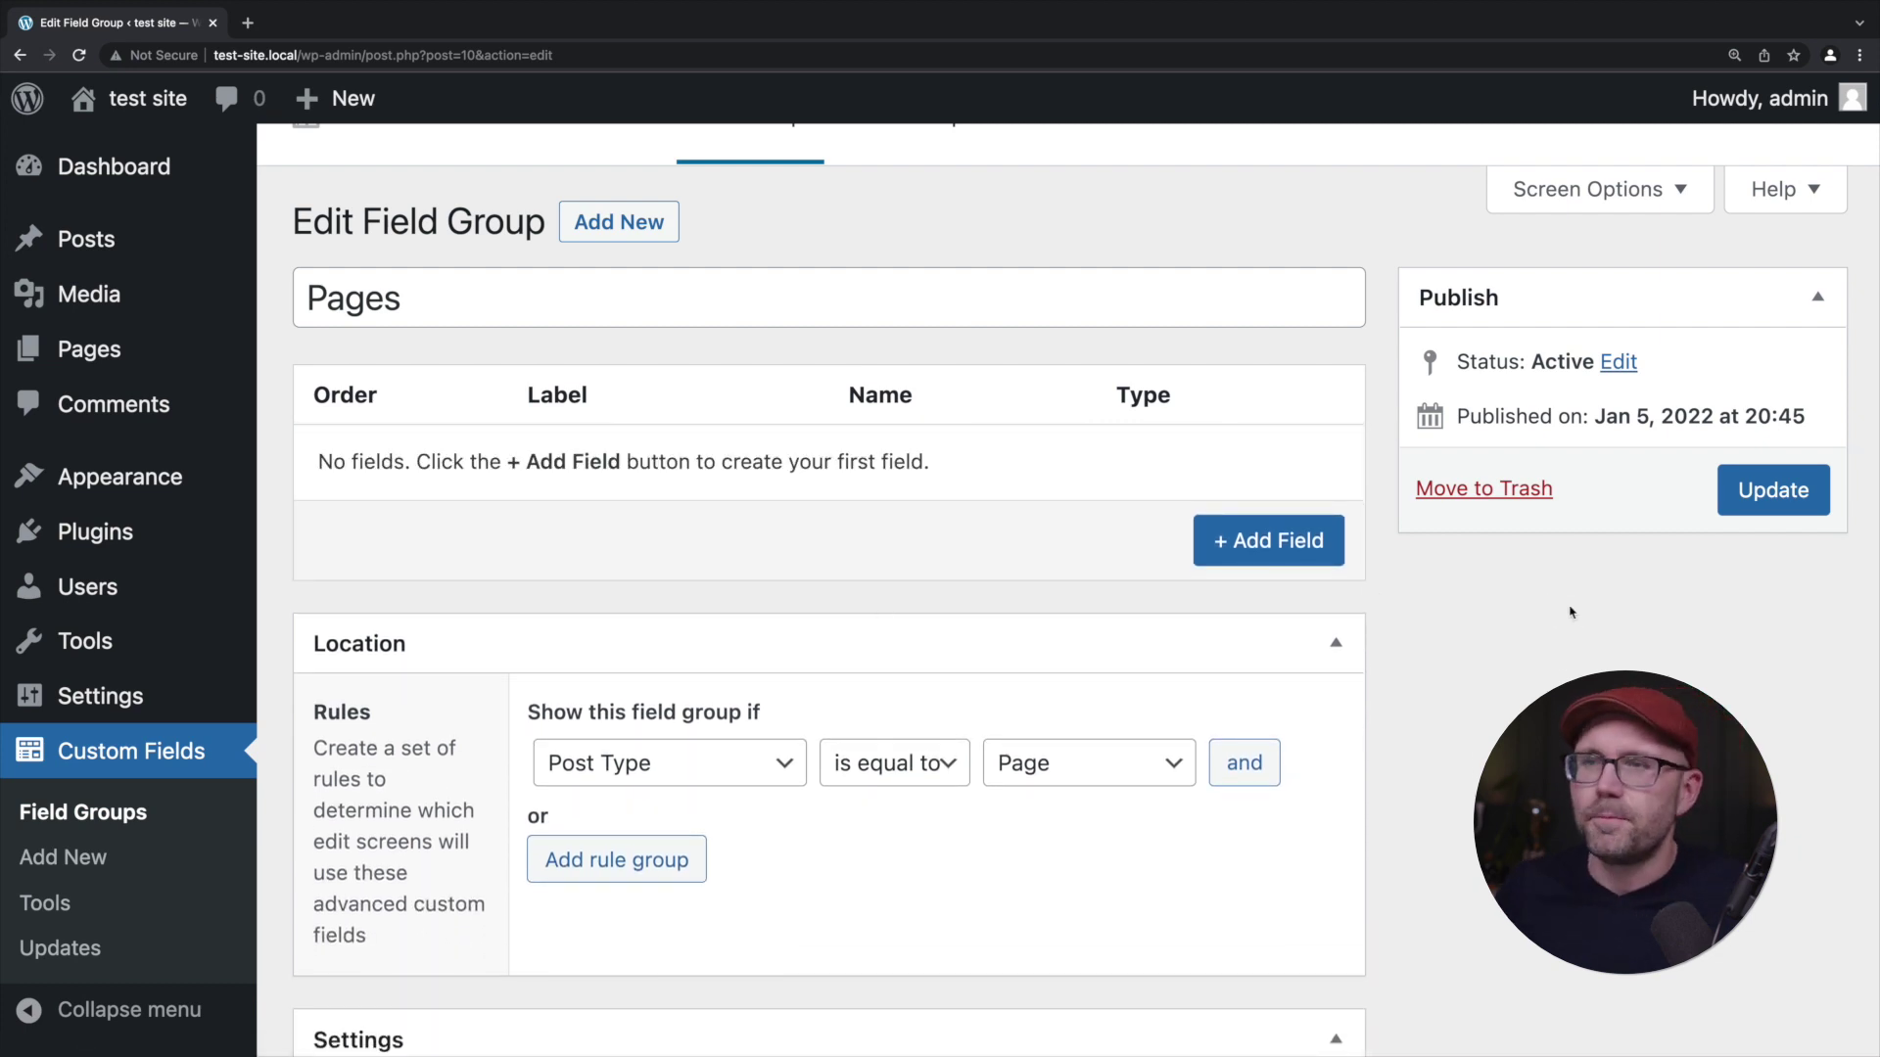
Add a new field with Field Type set to Repeater.
click(1317, 544)
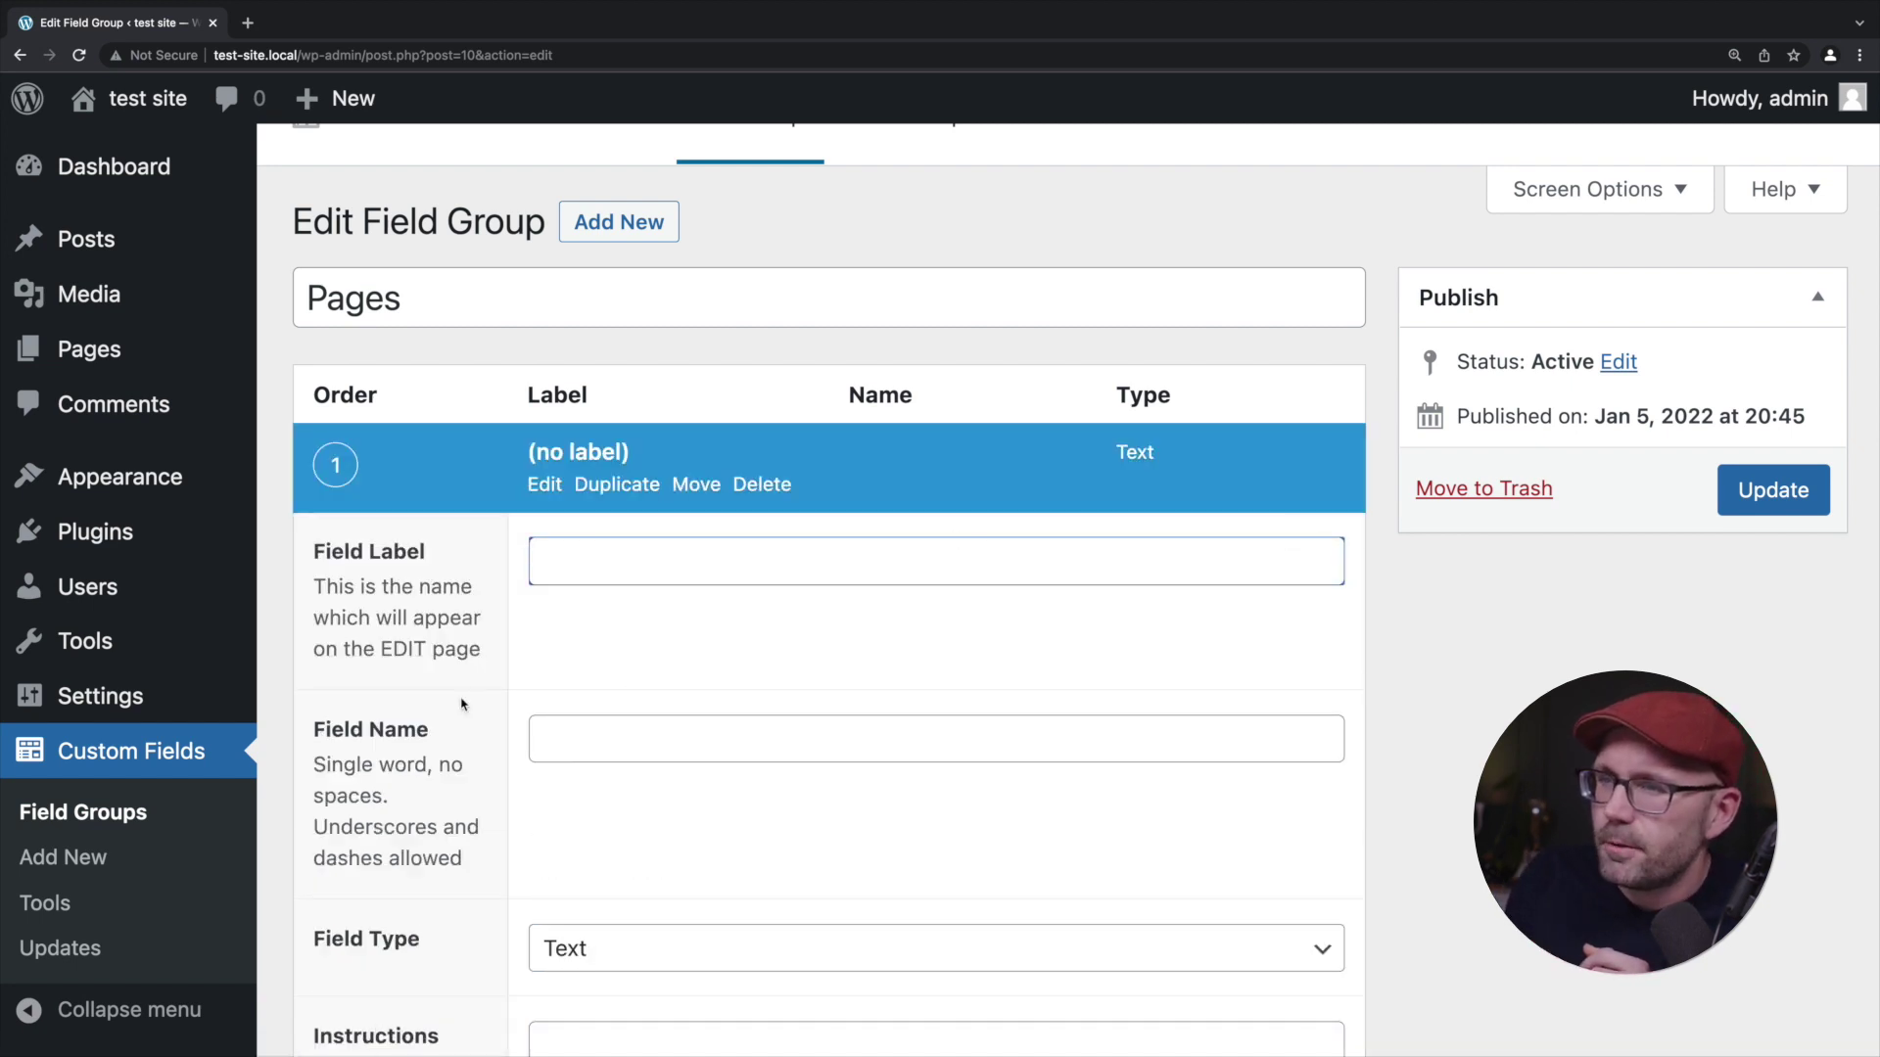
scroll(462, 704, down, 1)
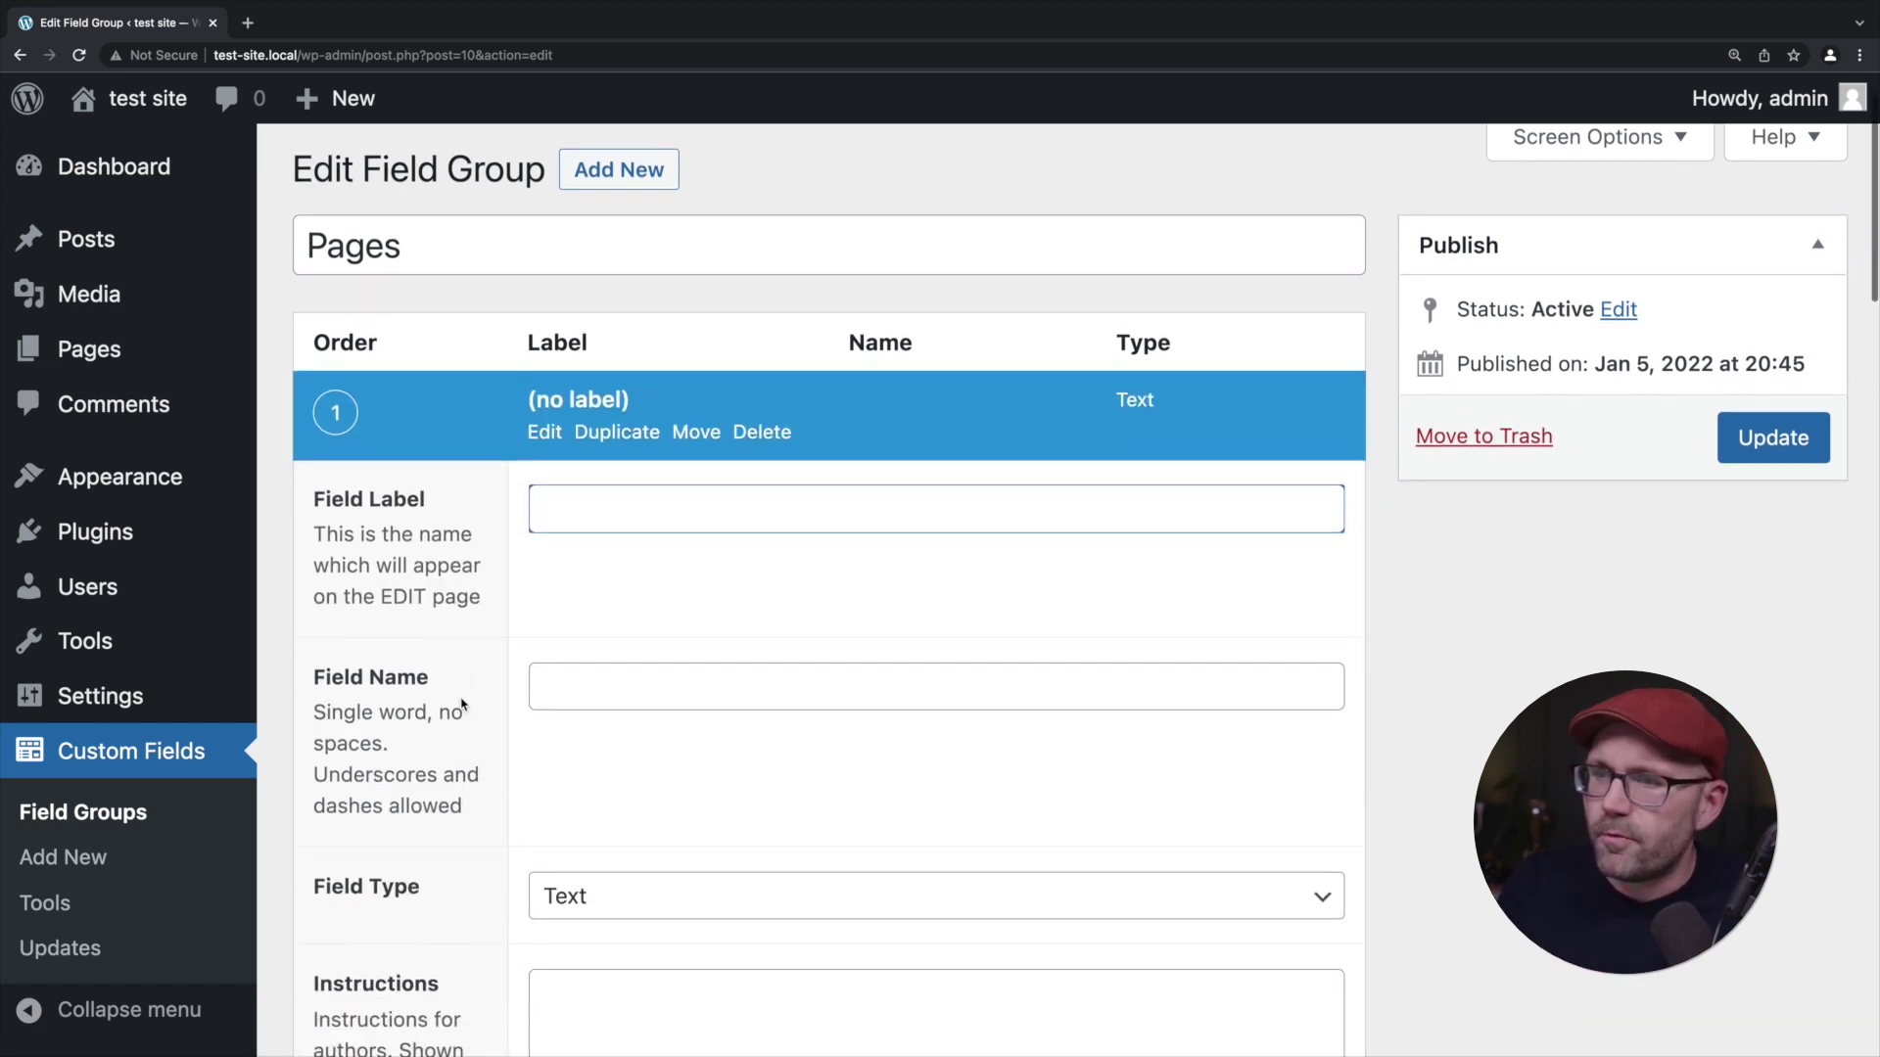
scroll(447, 697, down, 2)
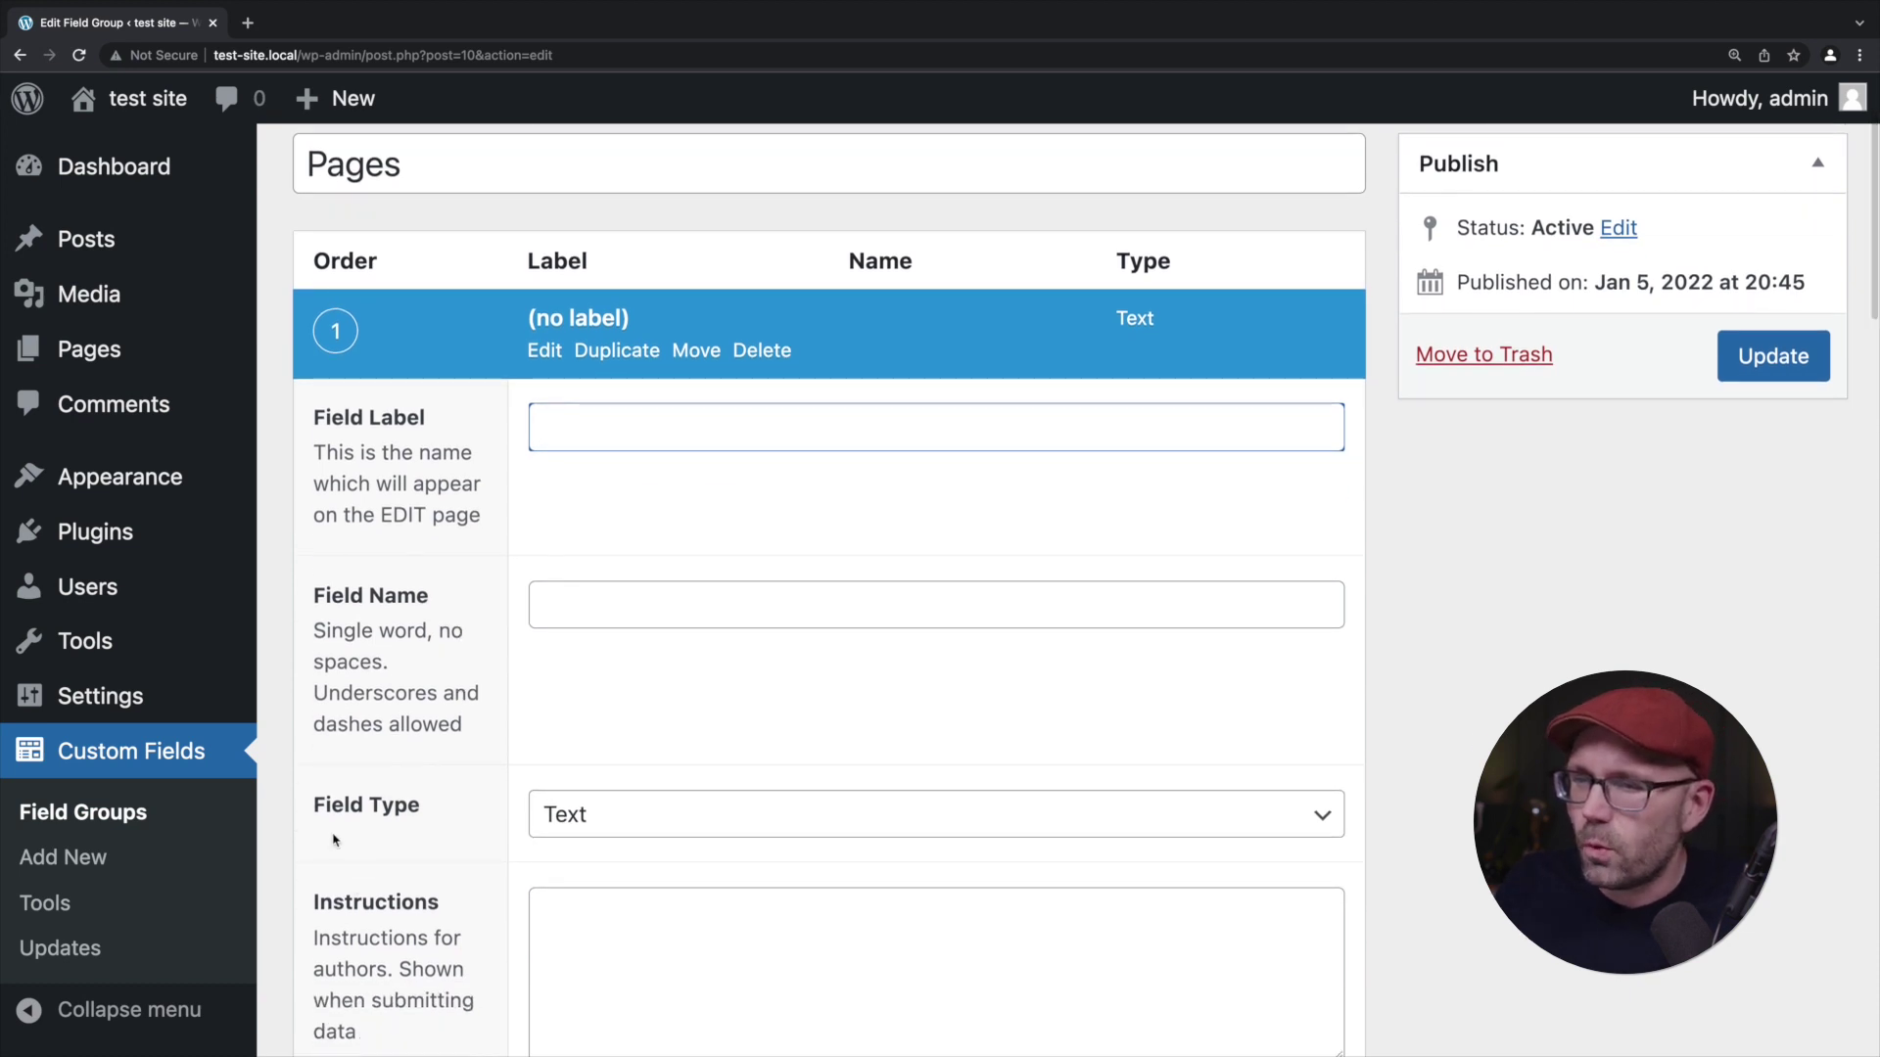
click(573, 822)
scroll(666, 819, down, 10)
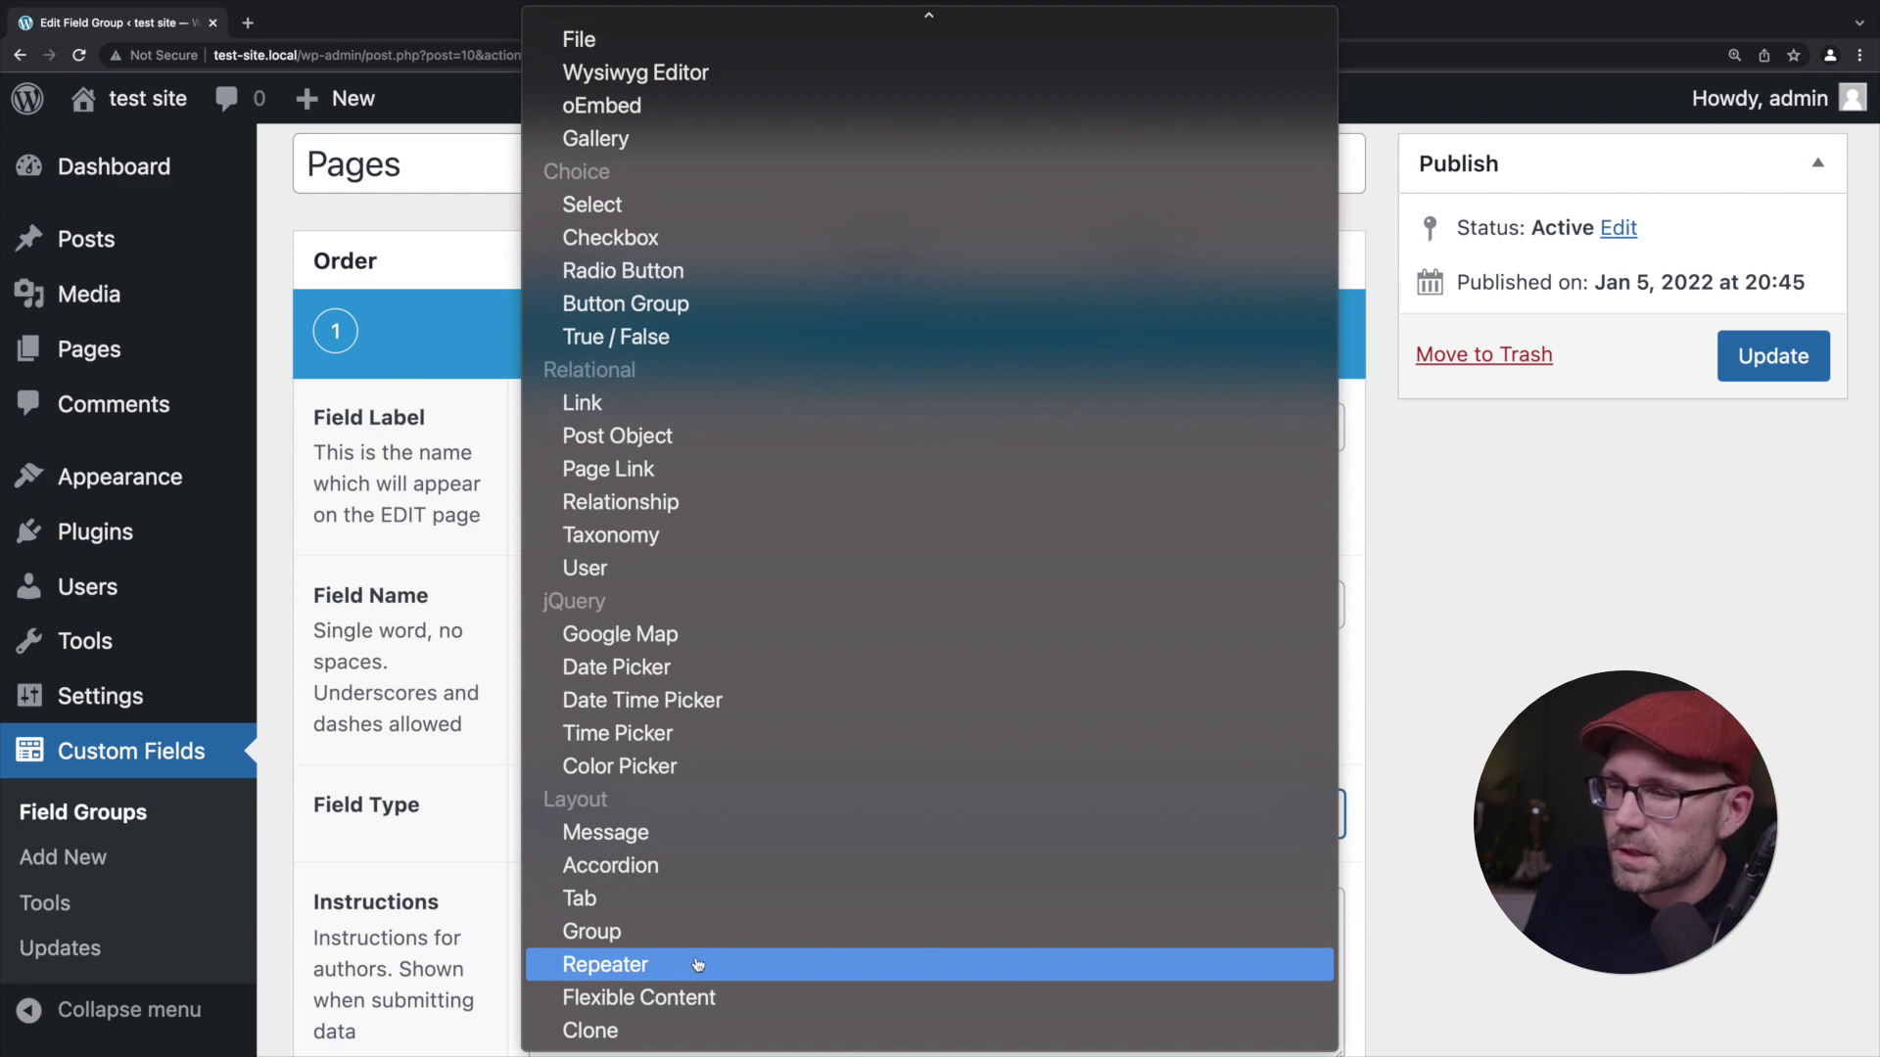
click(627, 968)
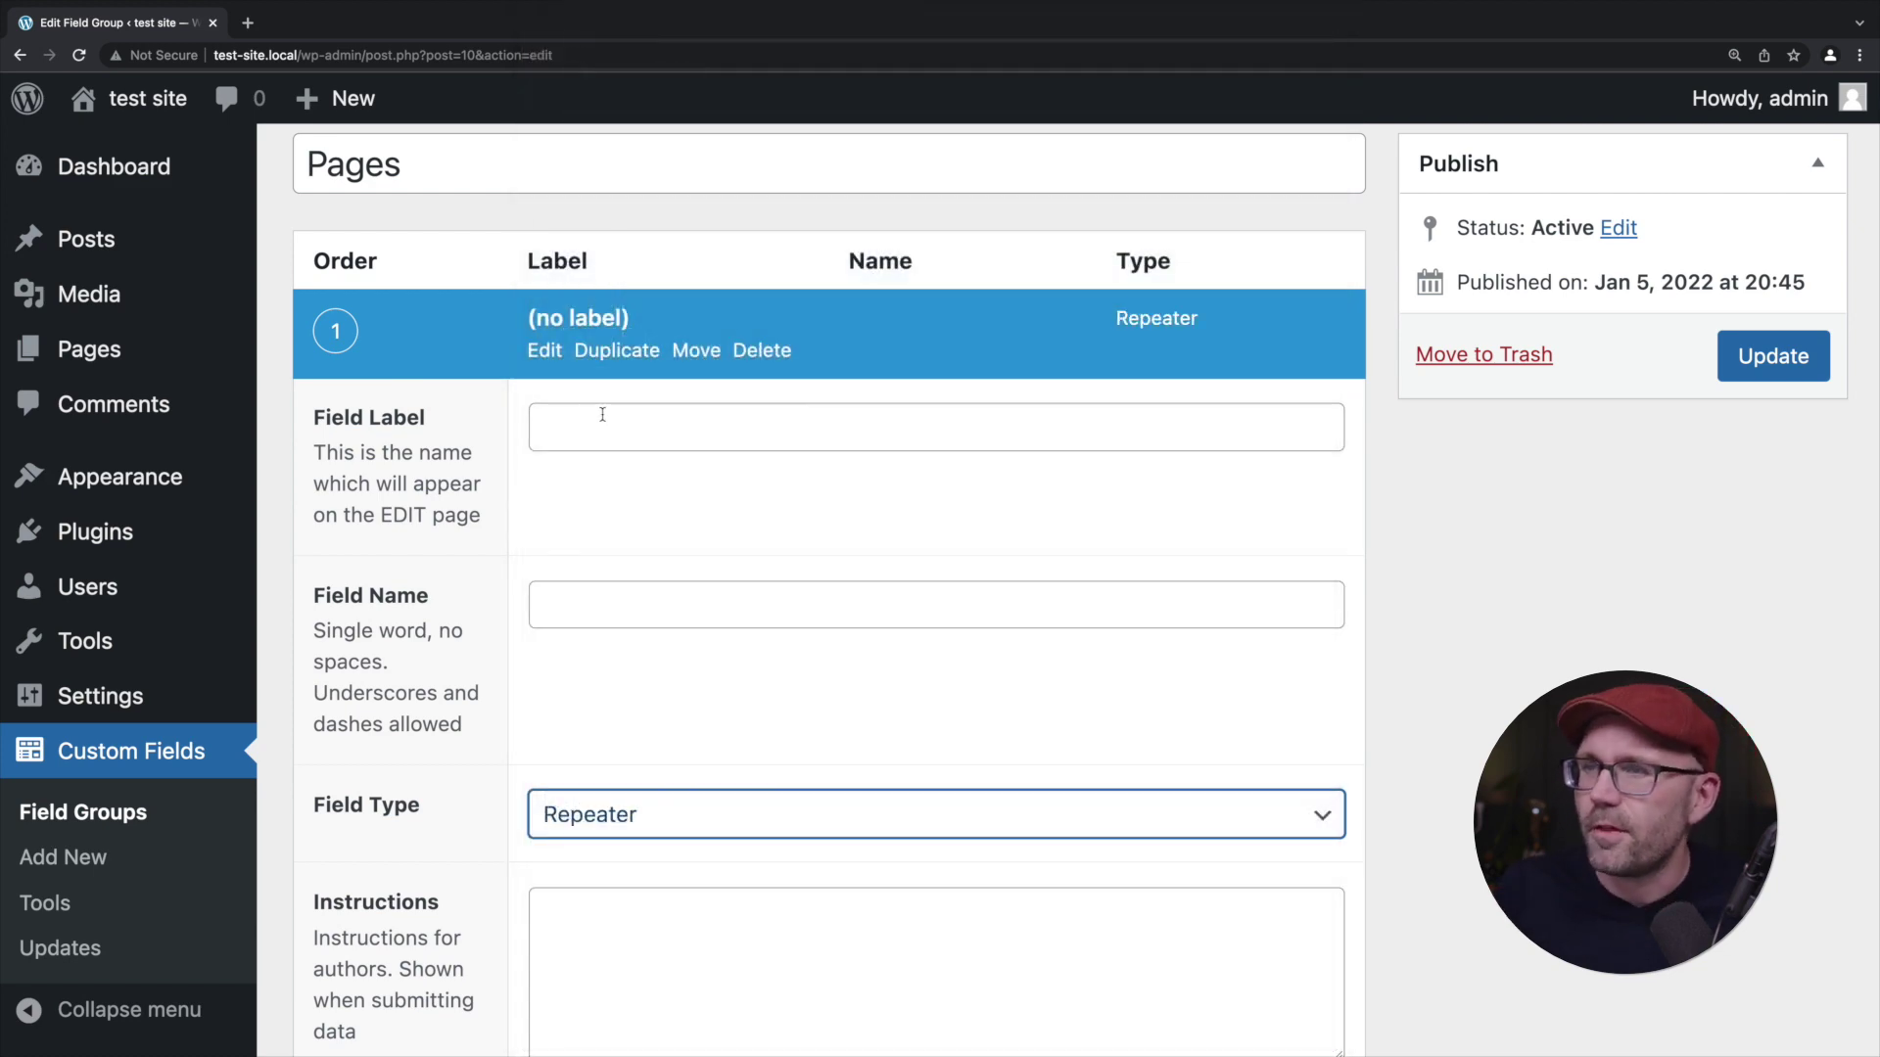
click(604, 416)
scroll(524, 506, down, 1)
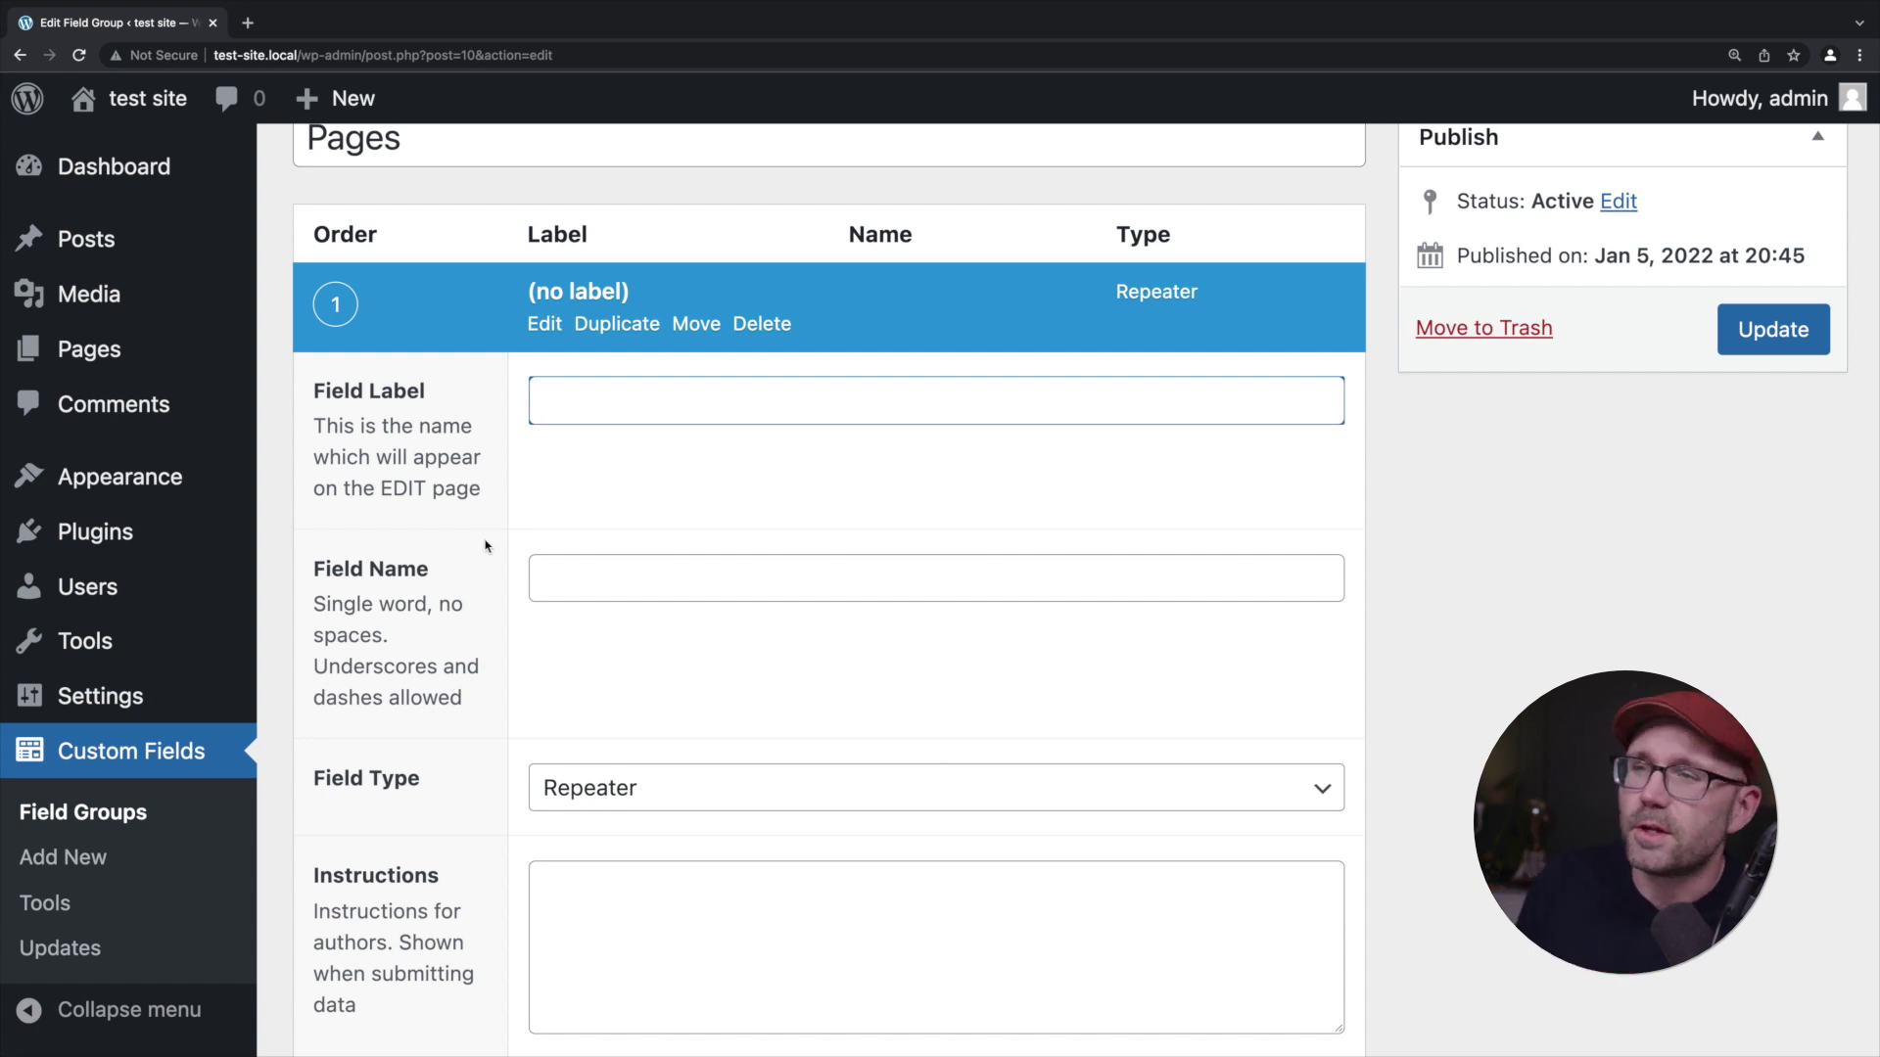
Label the Repeater field 'Accordion' so its field name fills in as accordion.
scroll(485, 546, up, 1)
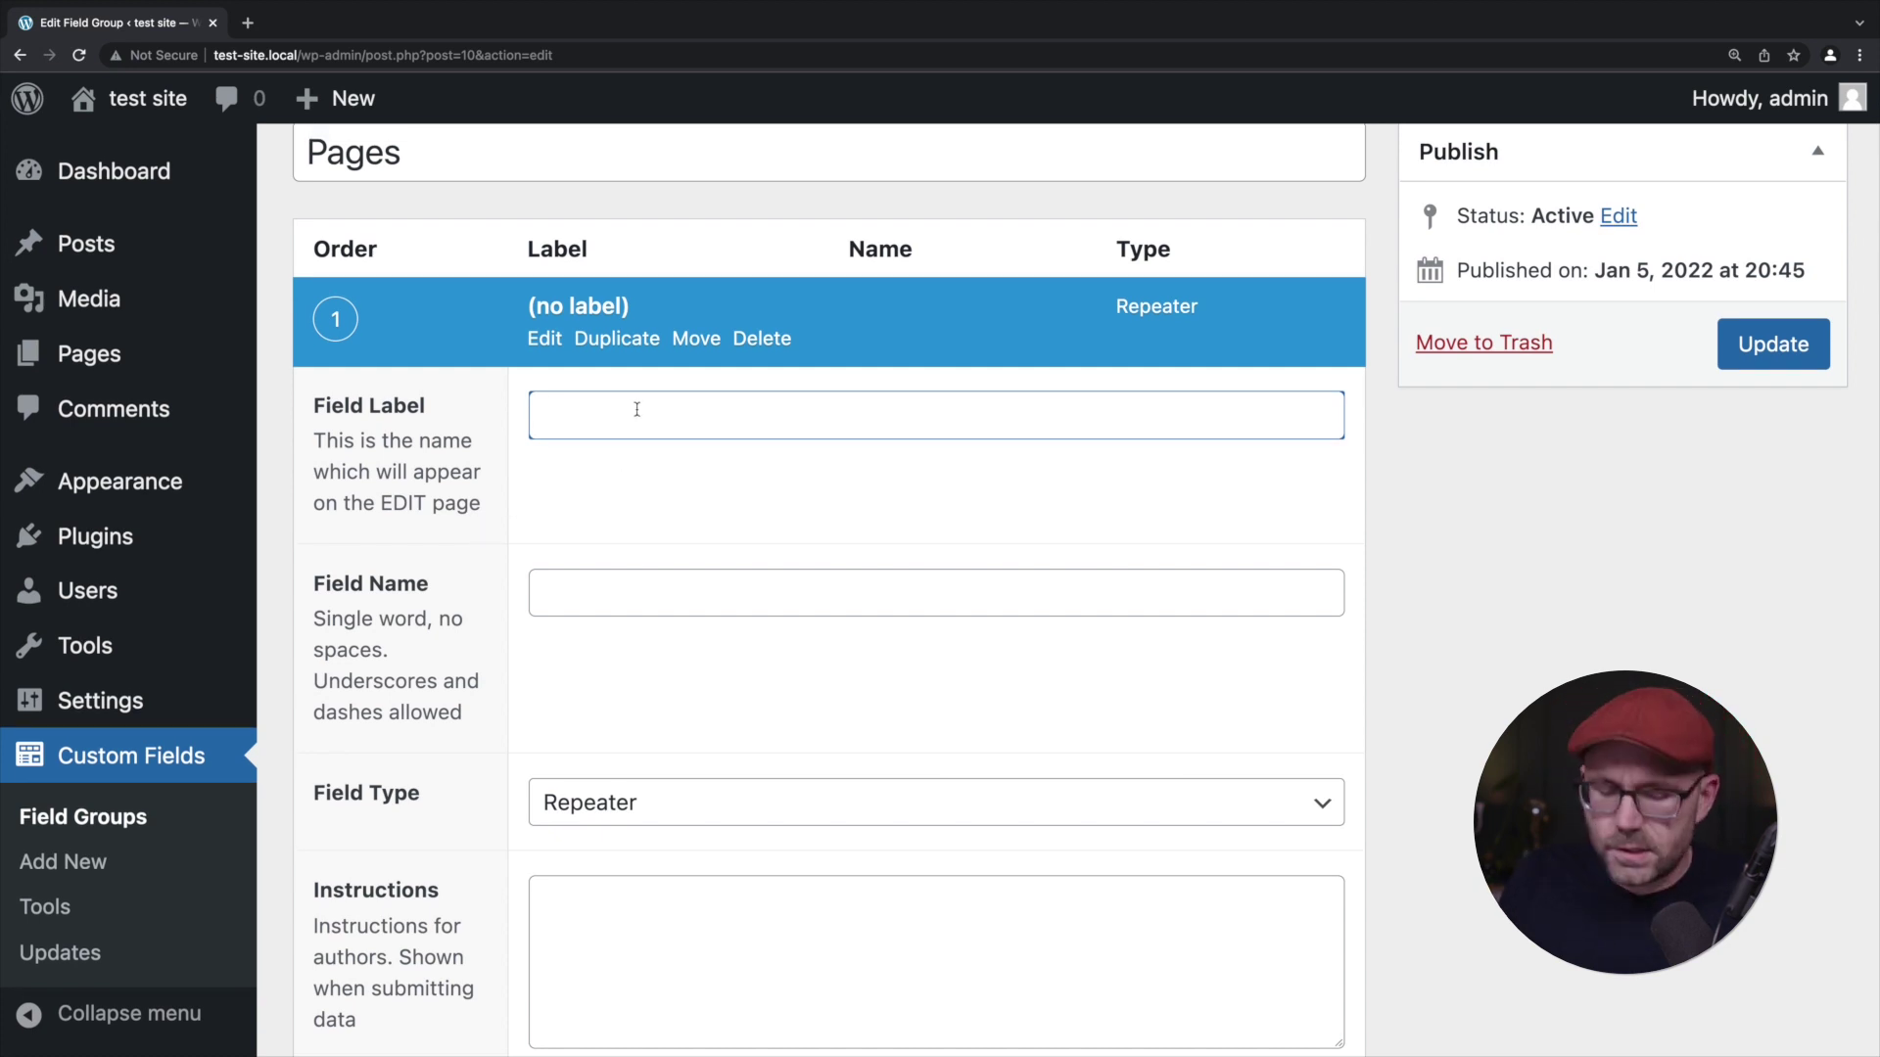
text(Accordion)
key(Tab)
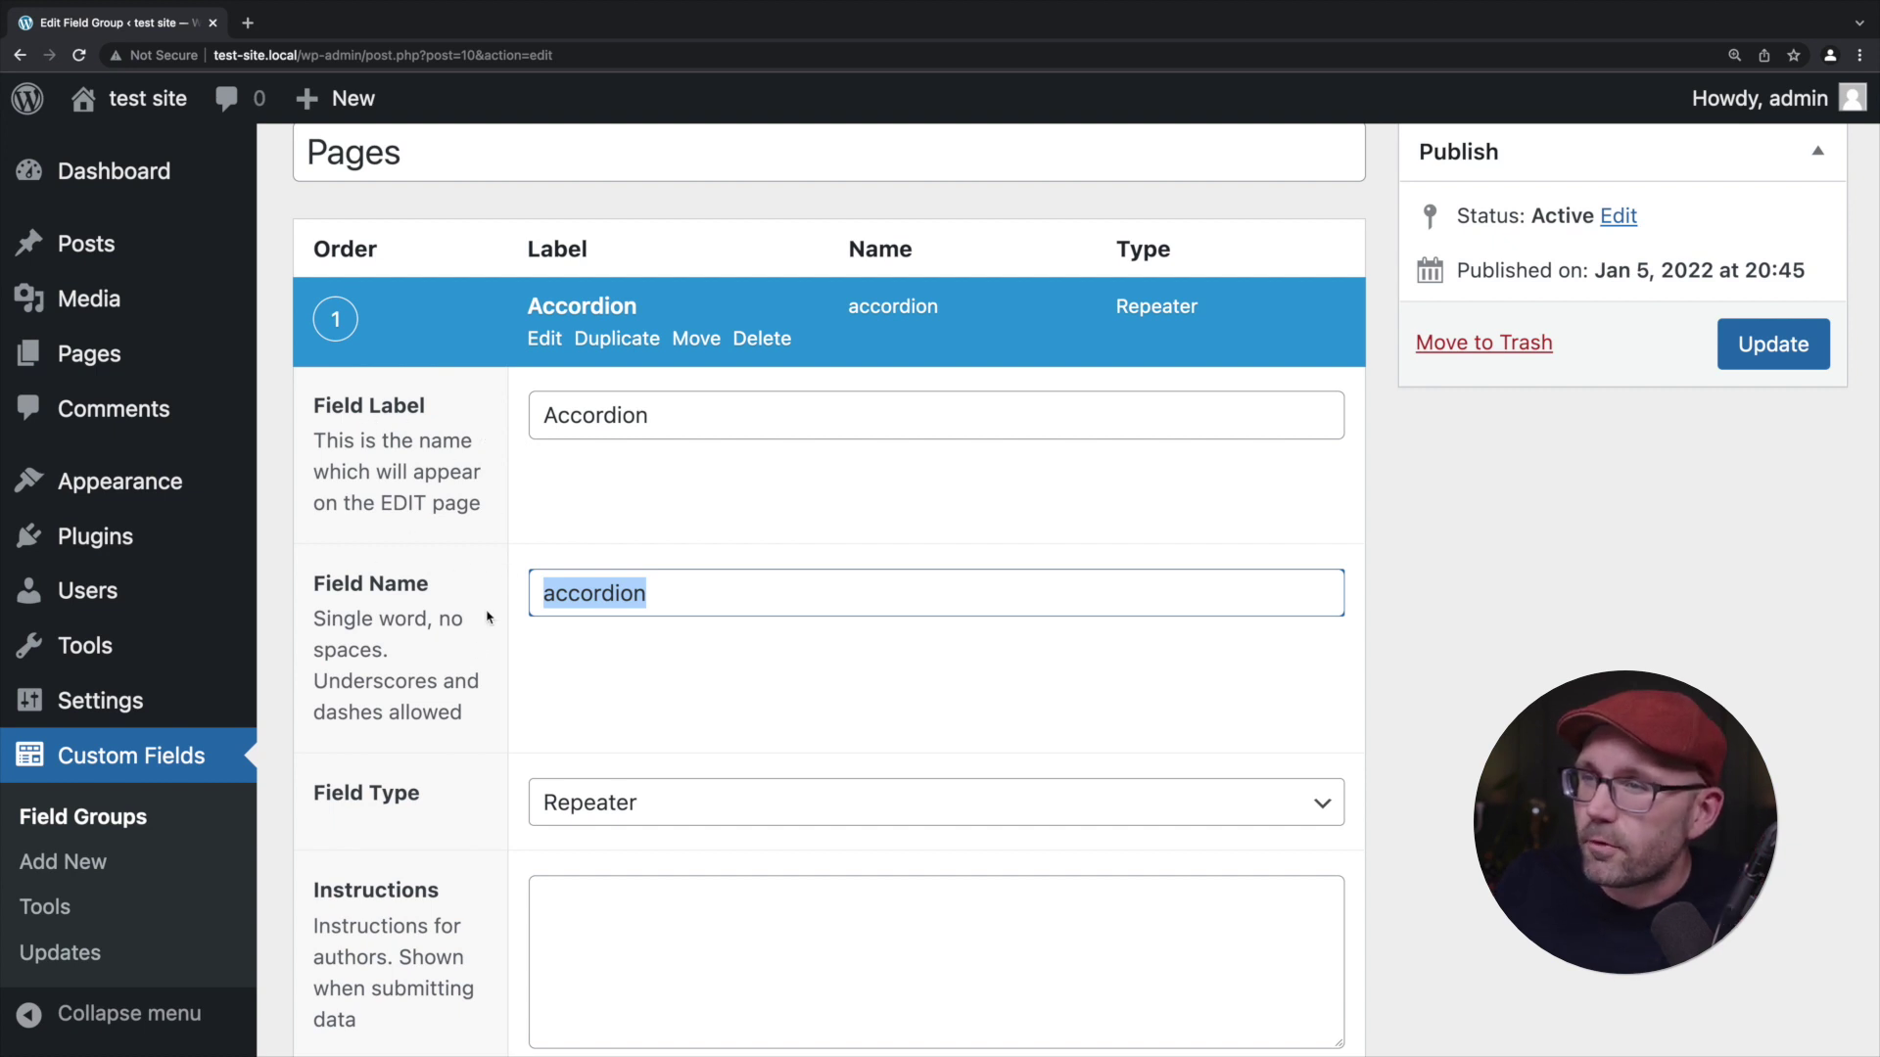
scroll(474, 649, down, 10)
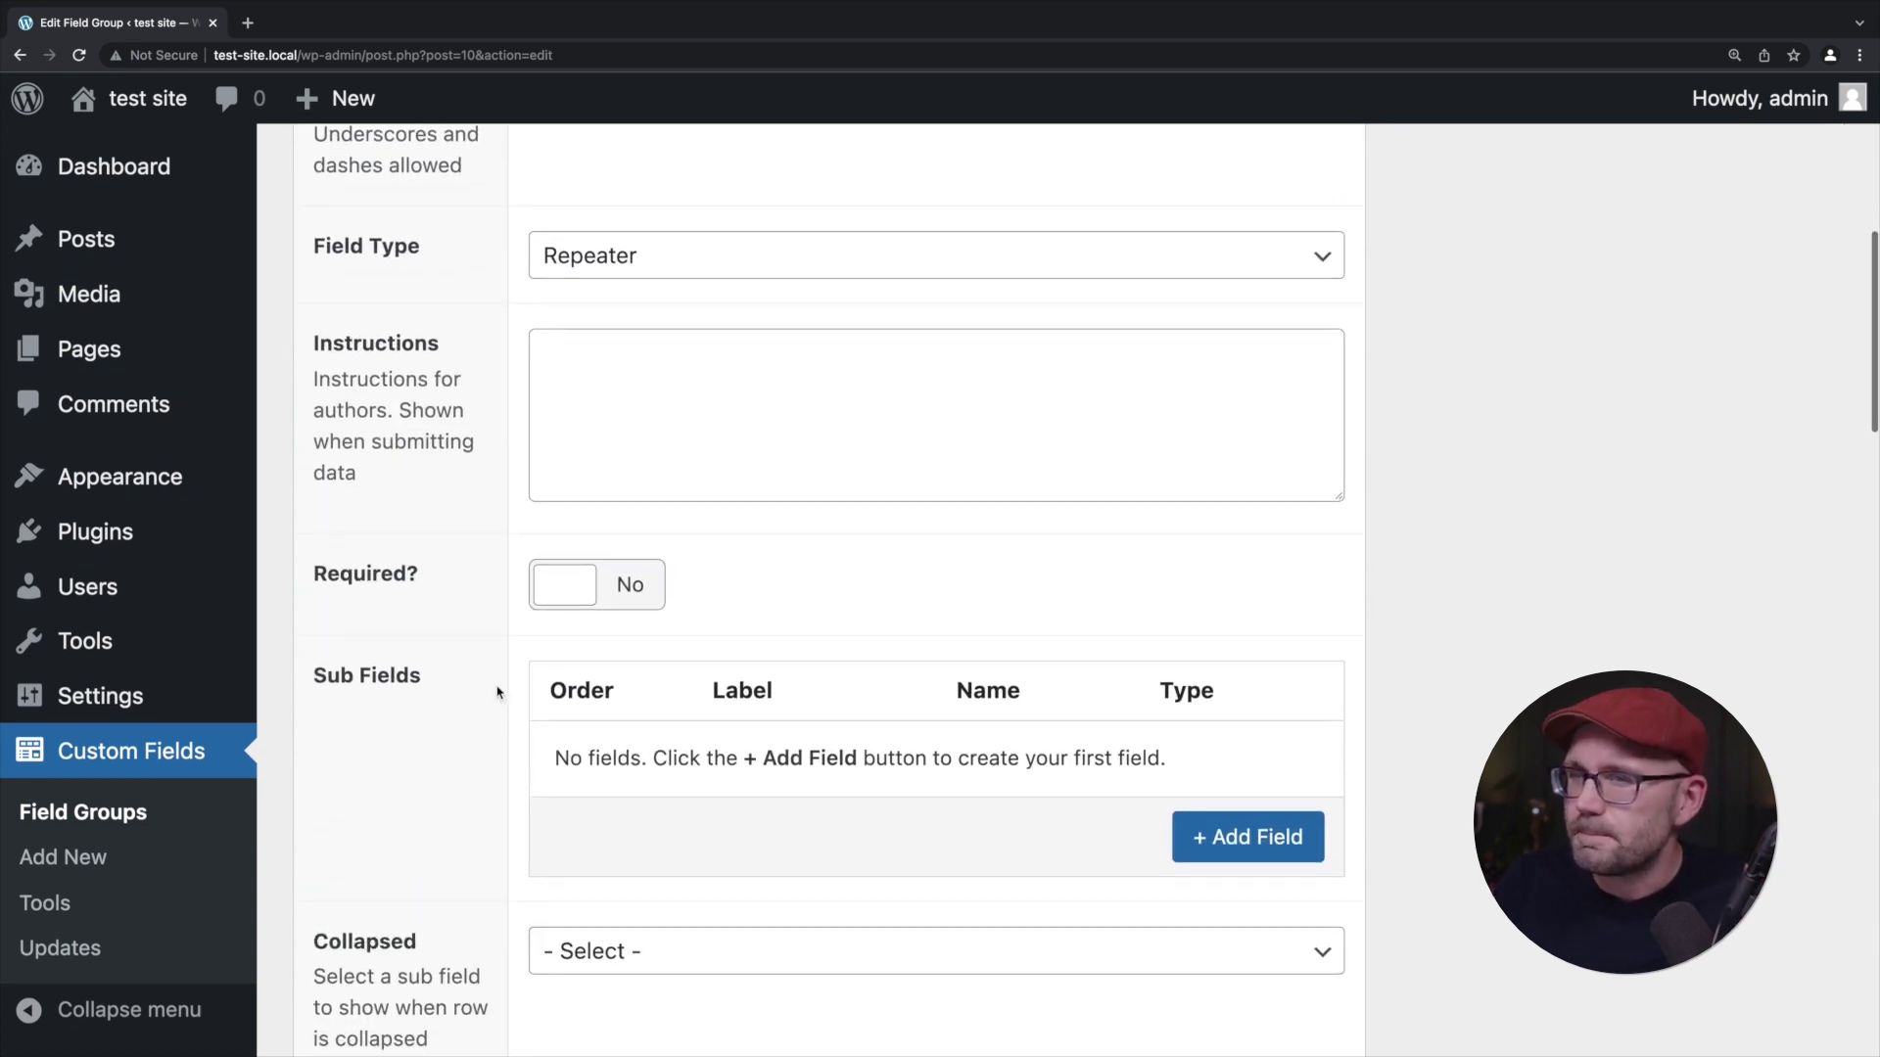
scroll(496, 705, down, 4)
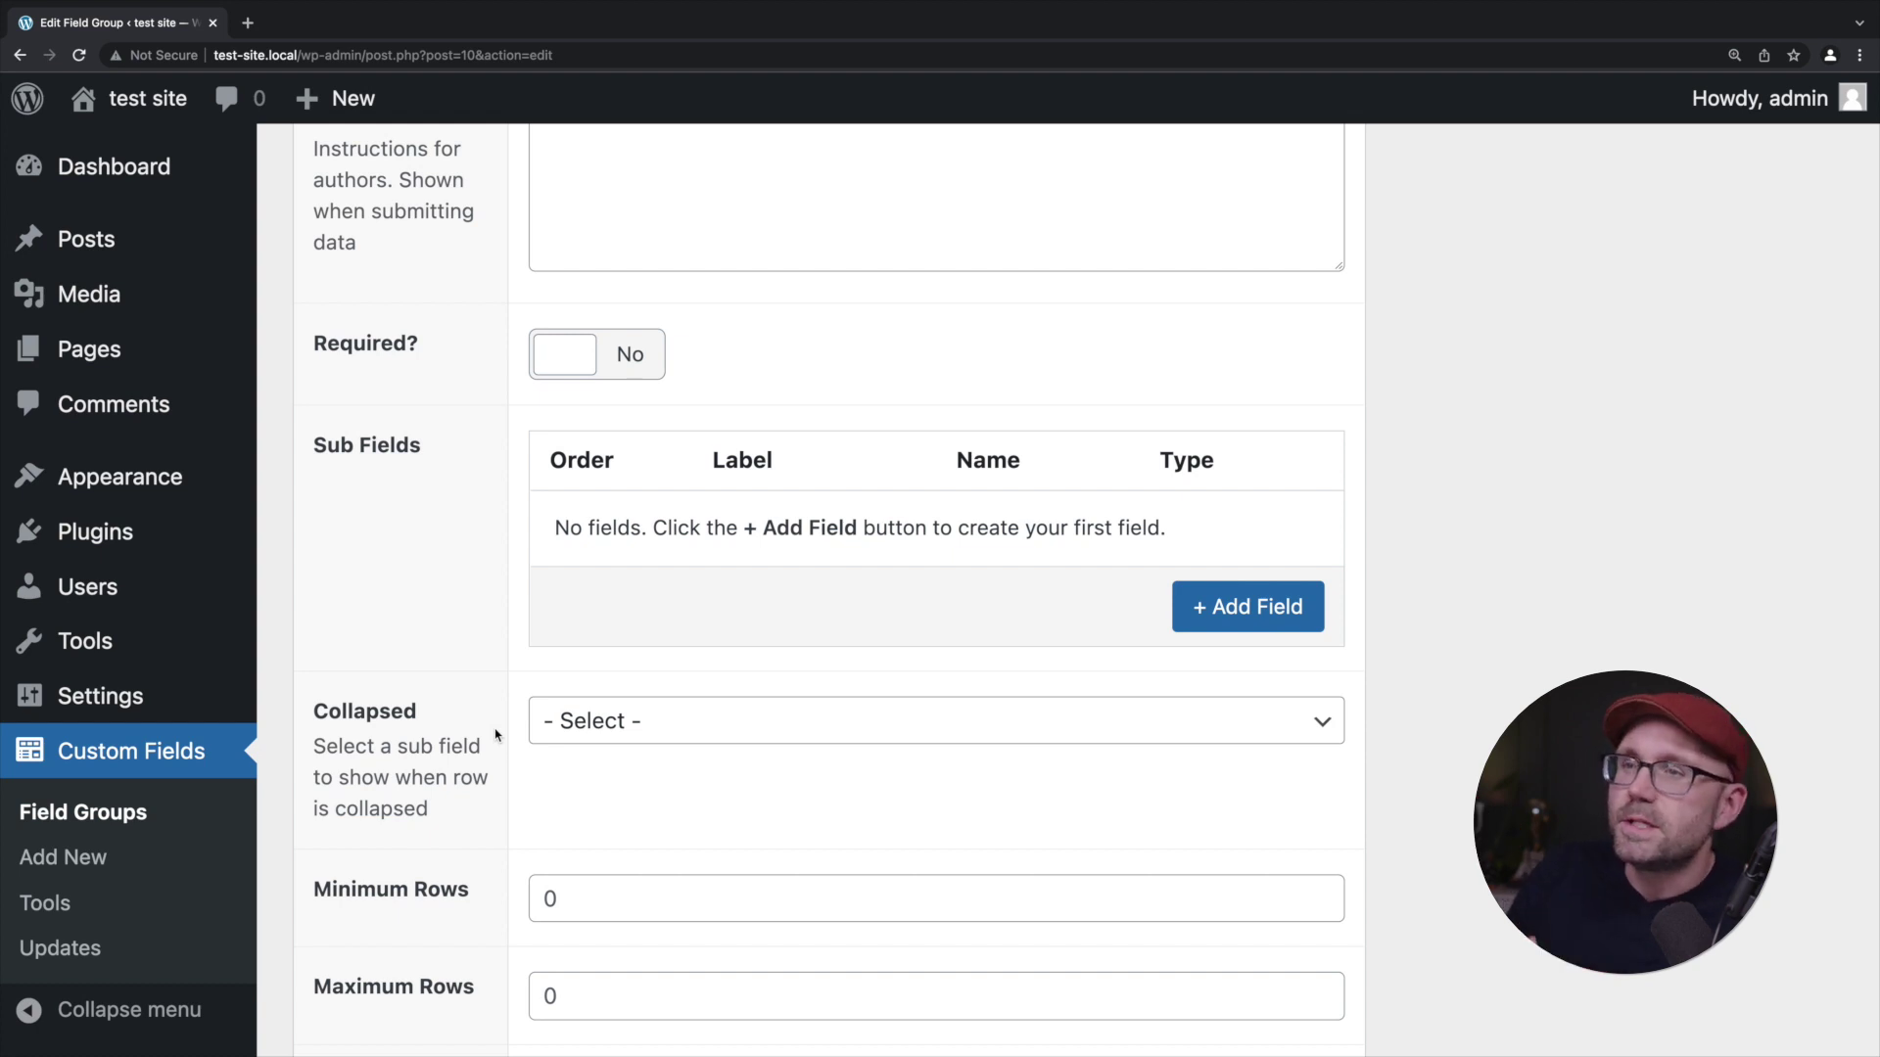
scroll(372, 718, up, 1)
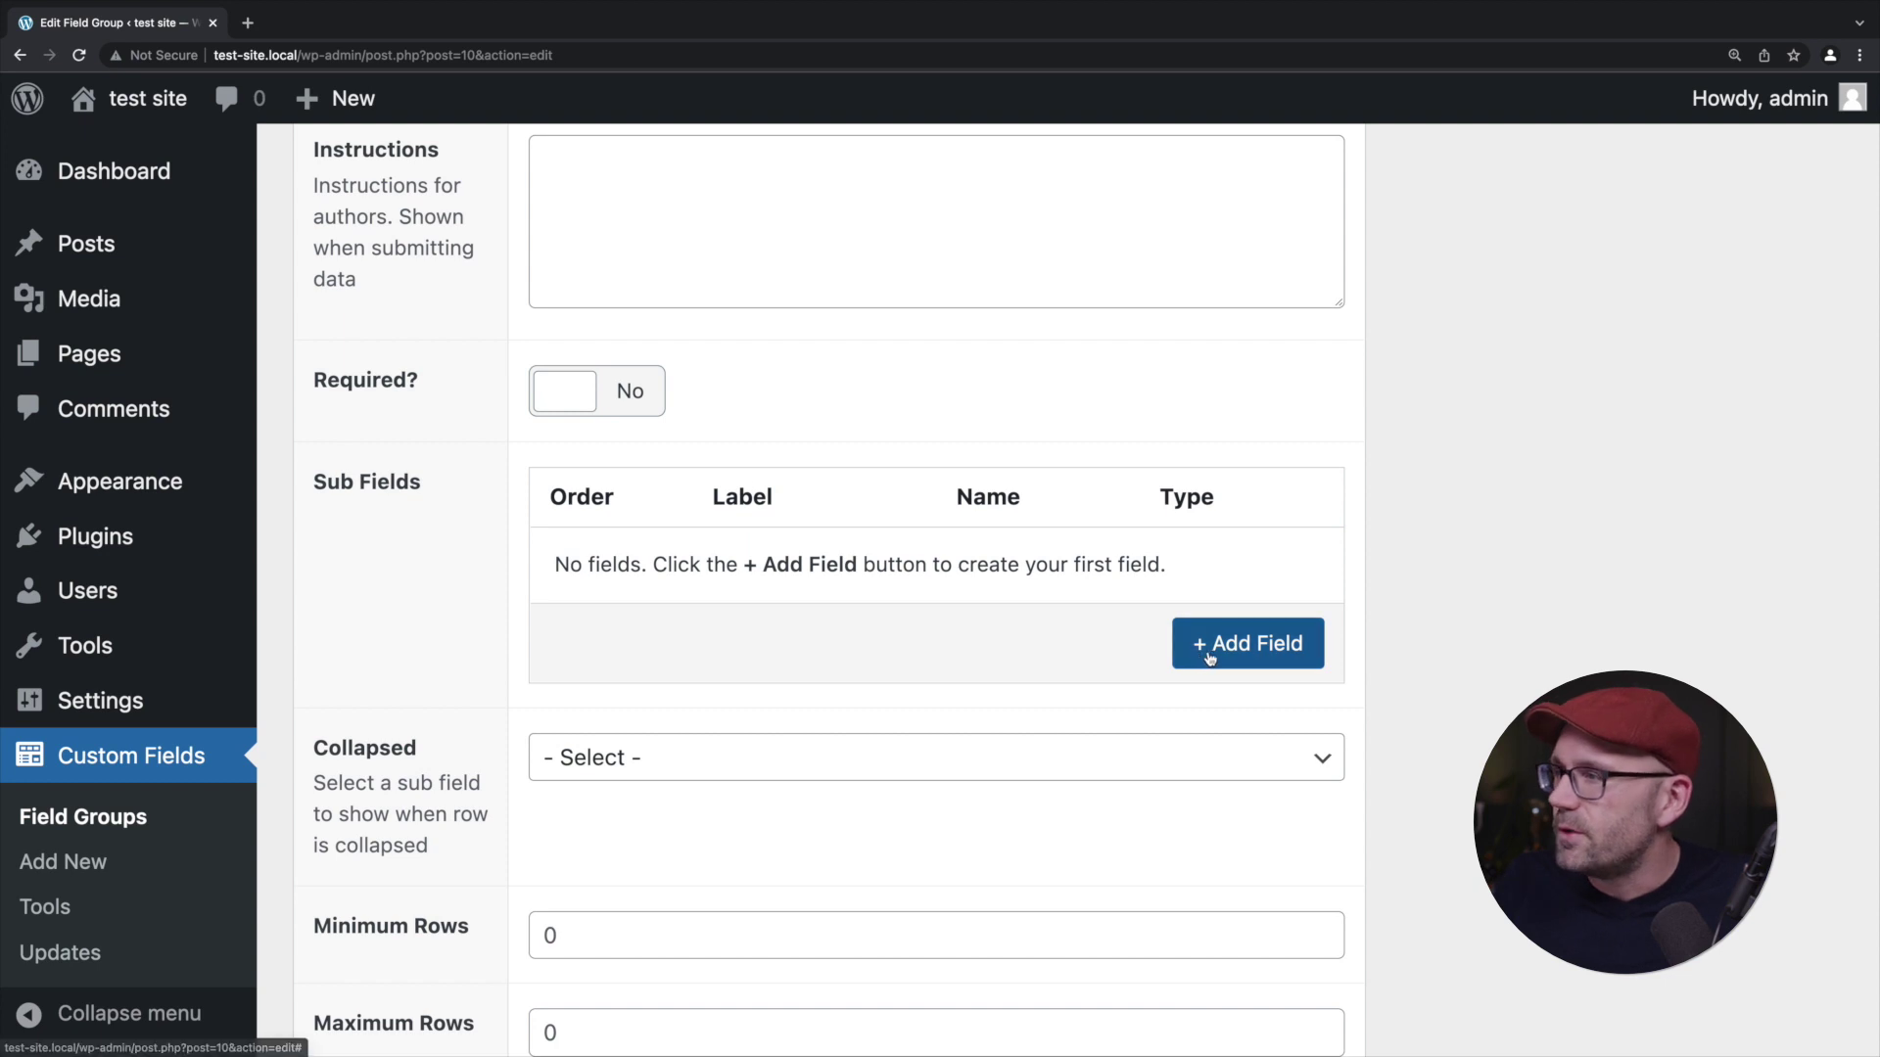
Add a first repeater sub-field labelled 'Title' and collapse it.
click(1248, 643)
scroll(966, 717, down, 3)
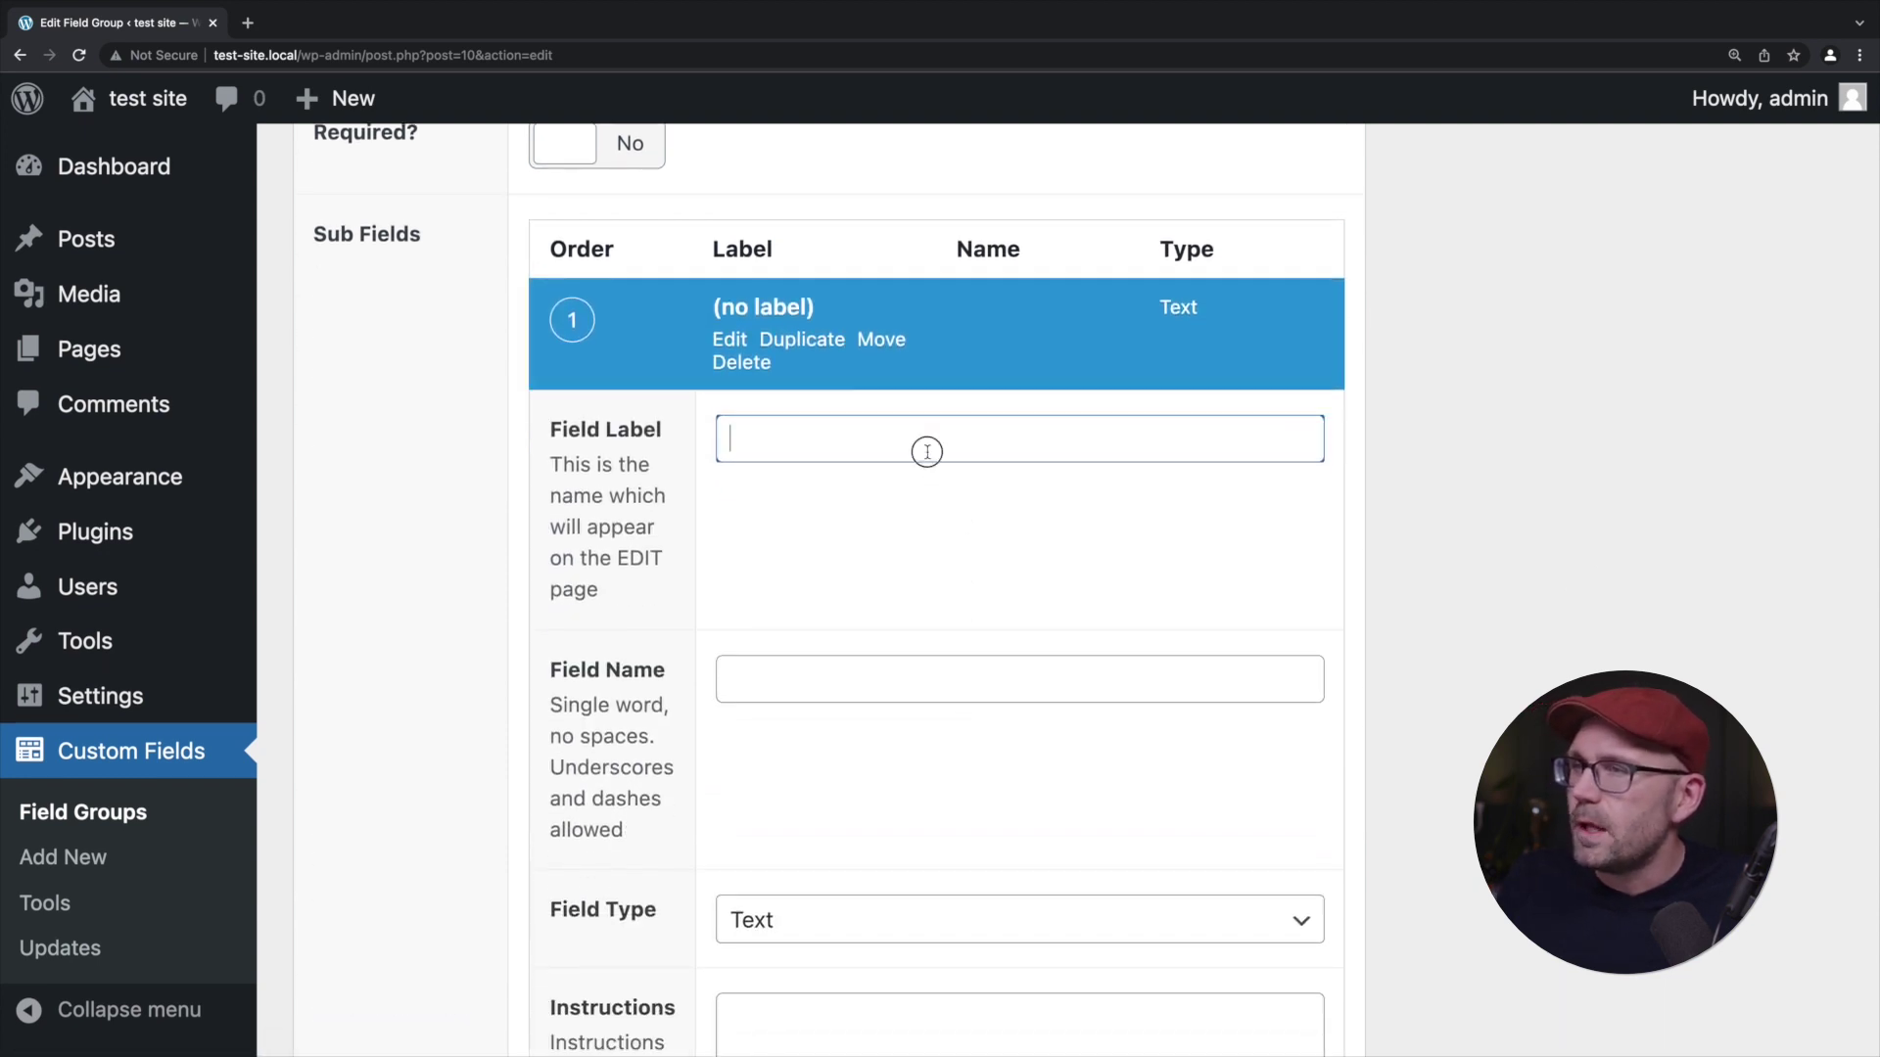
text(Title)
key(Tab)
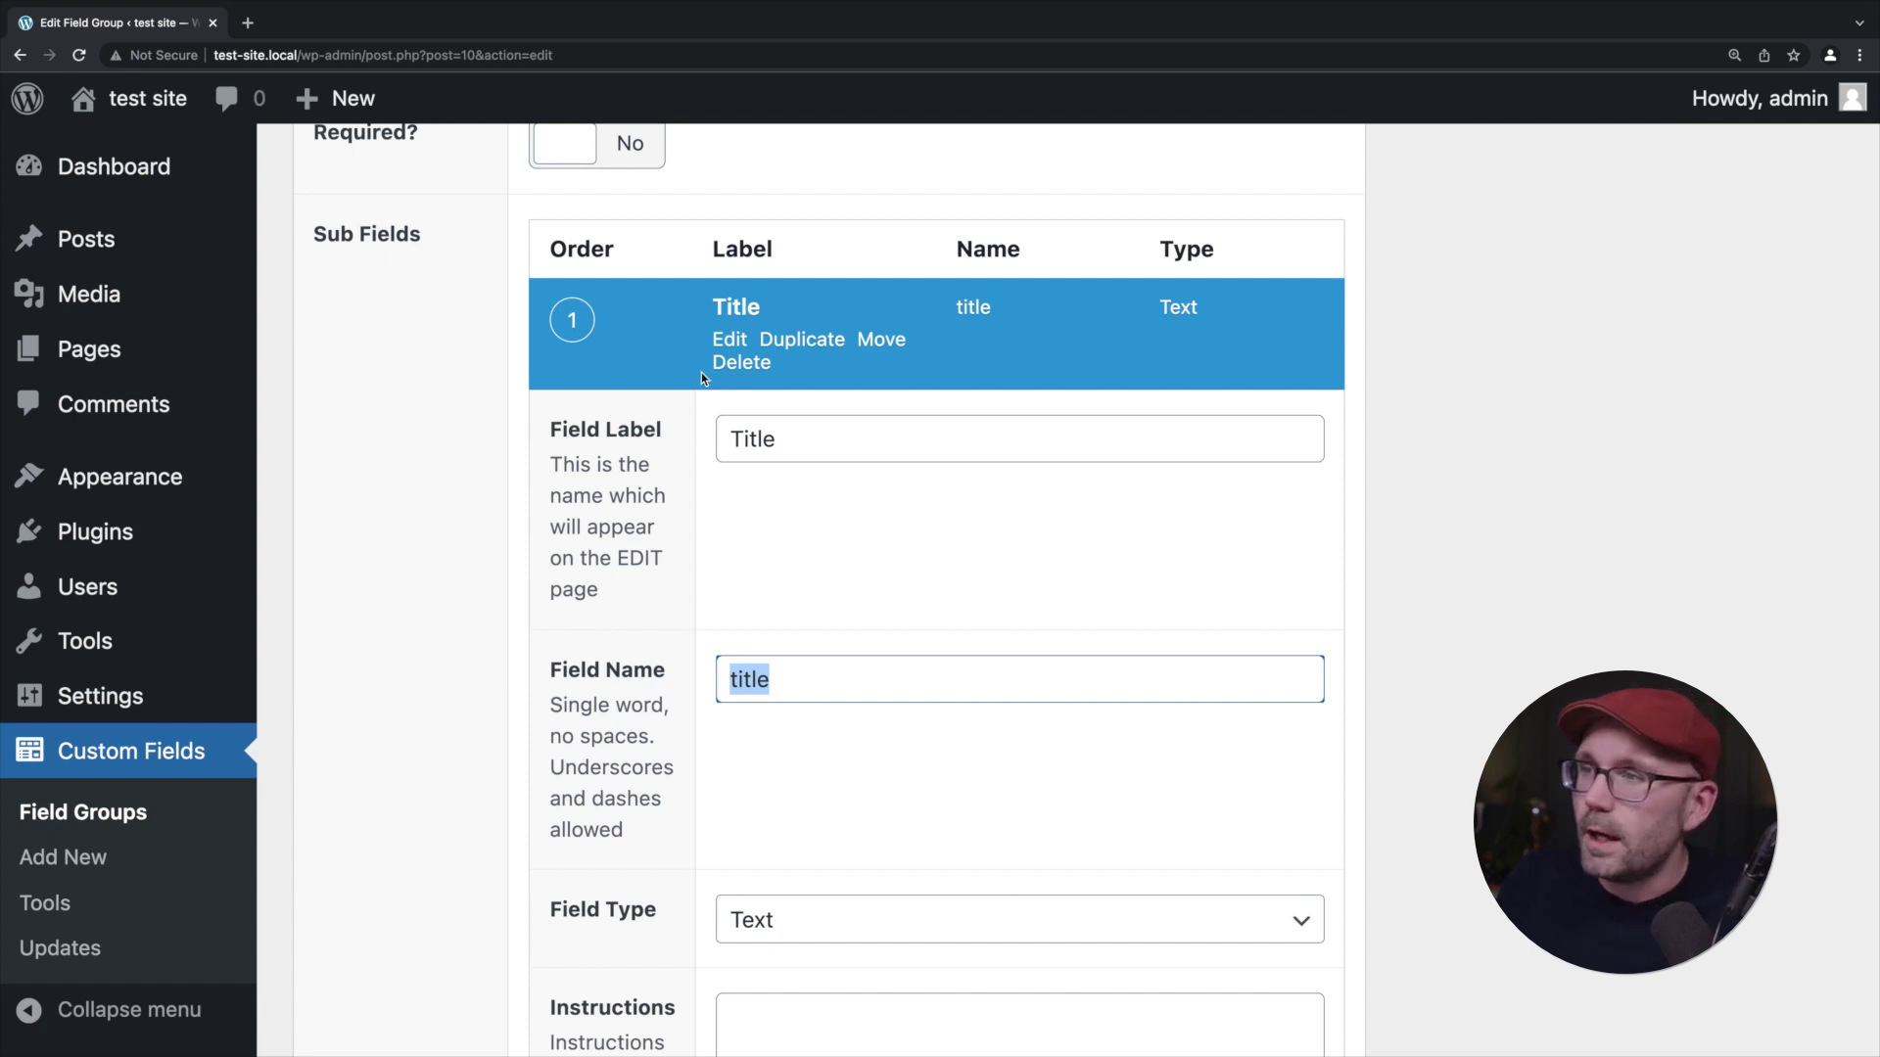
scroll(692, 479, down, 2)
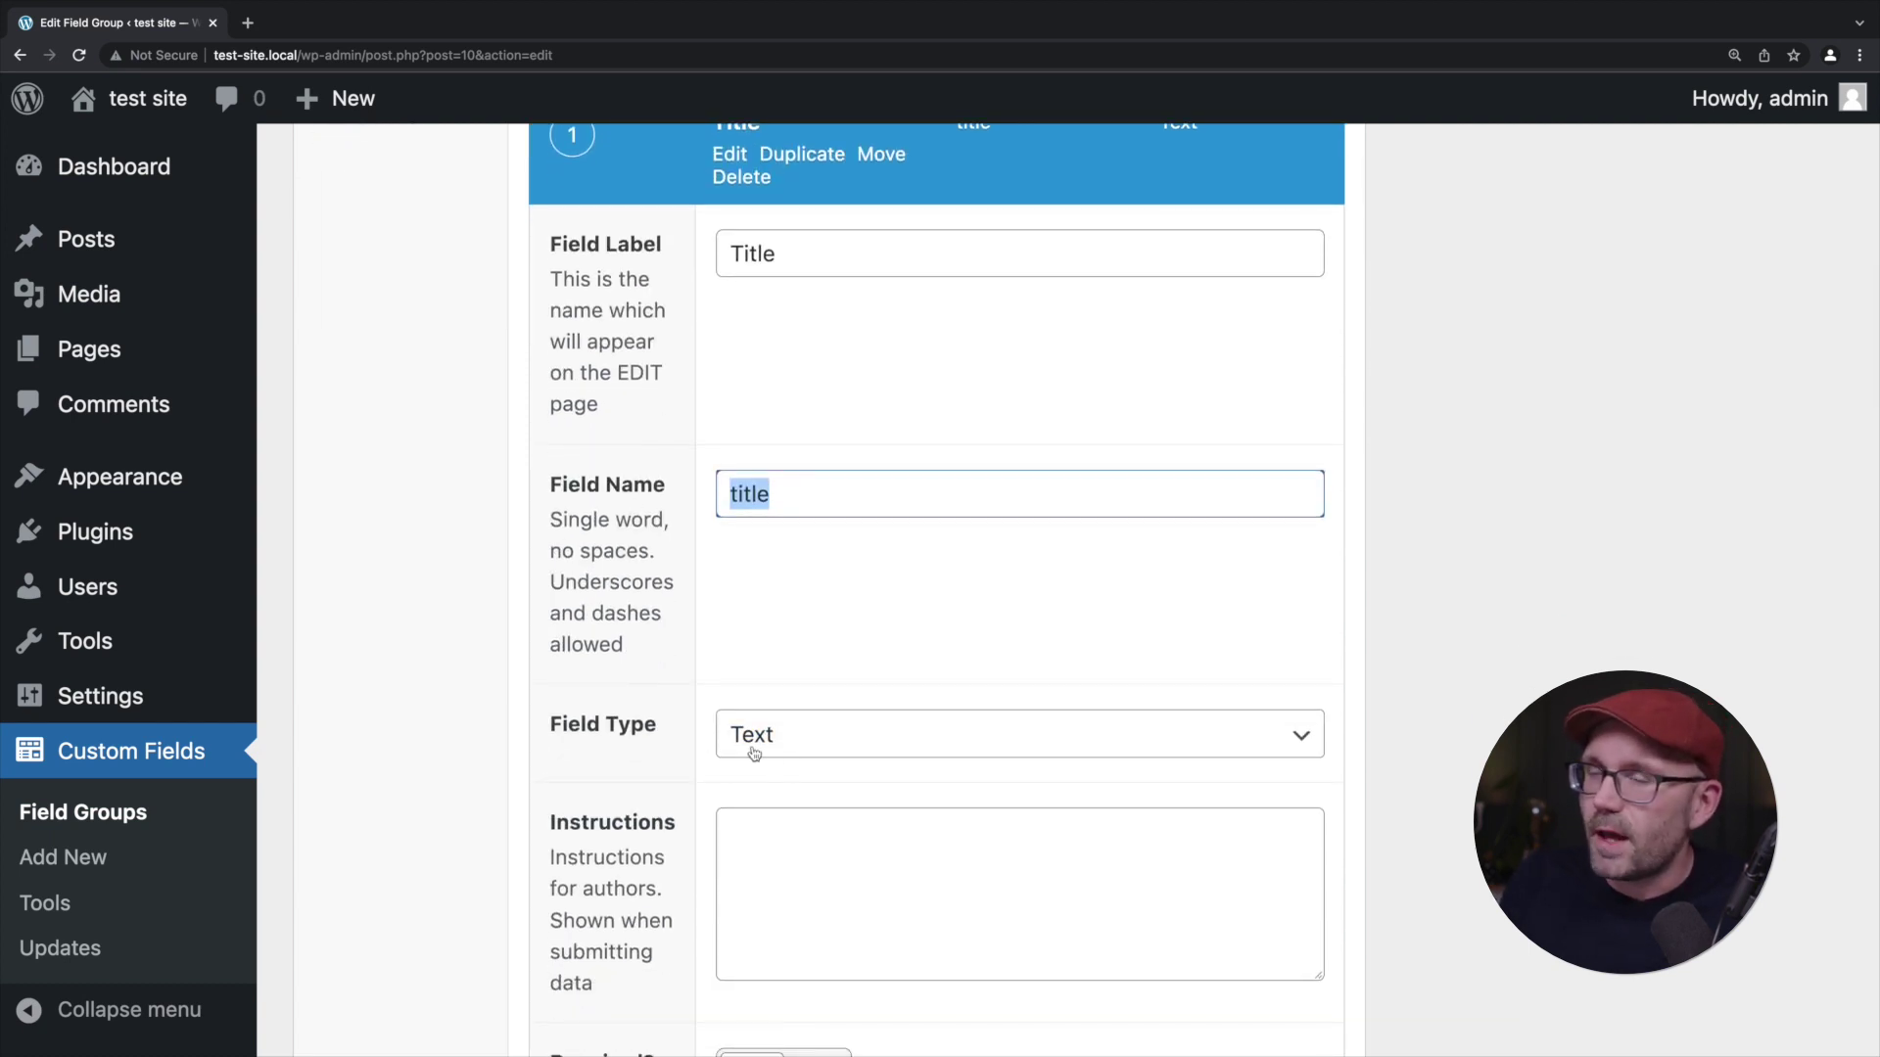
scroll(796, 191, up, 1)
click(729, 231)
scroll(810, 361, up, 1)
Add a second sub-field labelled 'Content' and collapse its settings.
click(1234, 460)
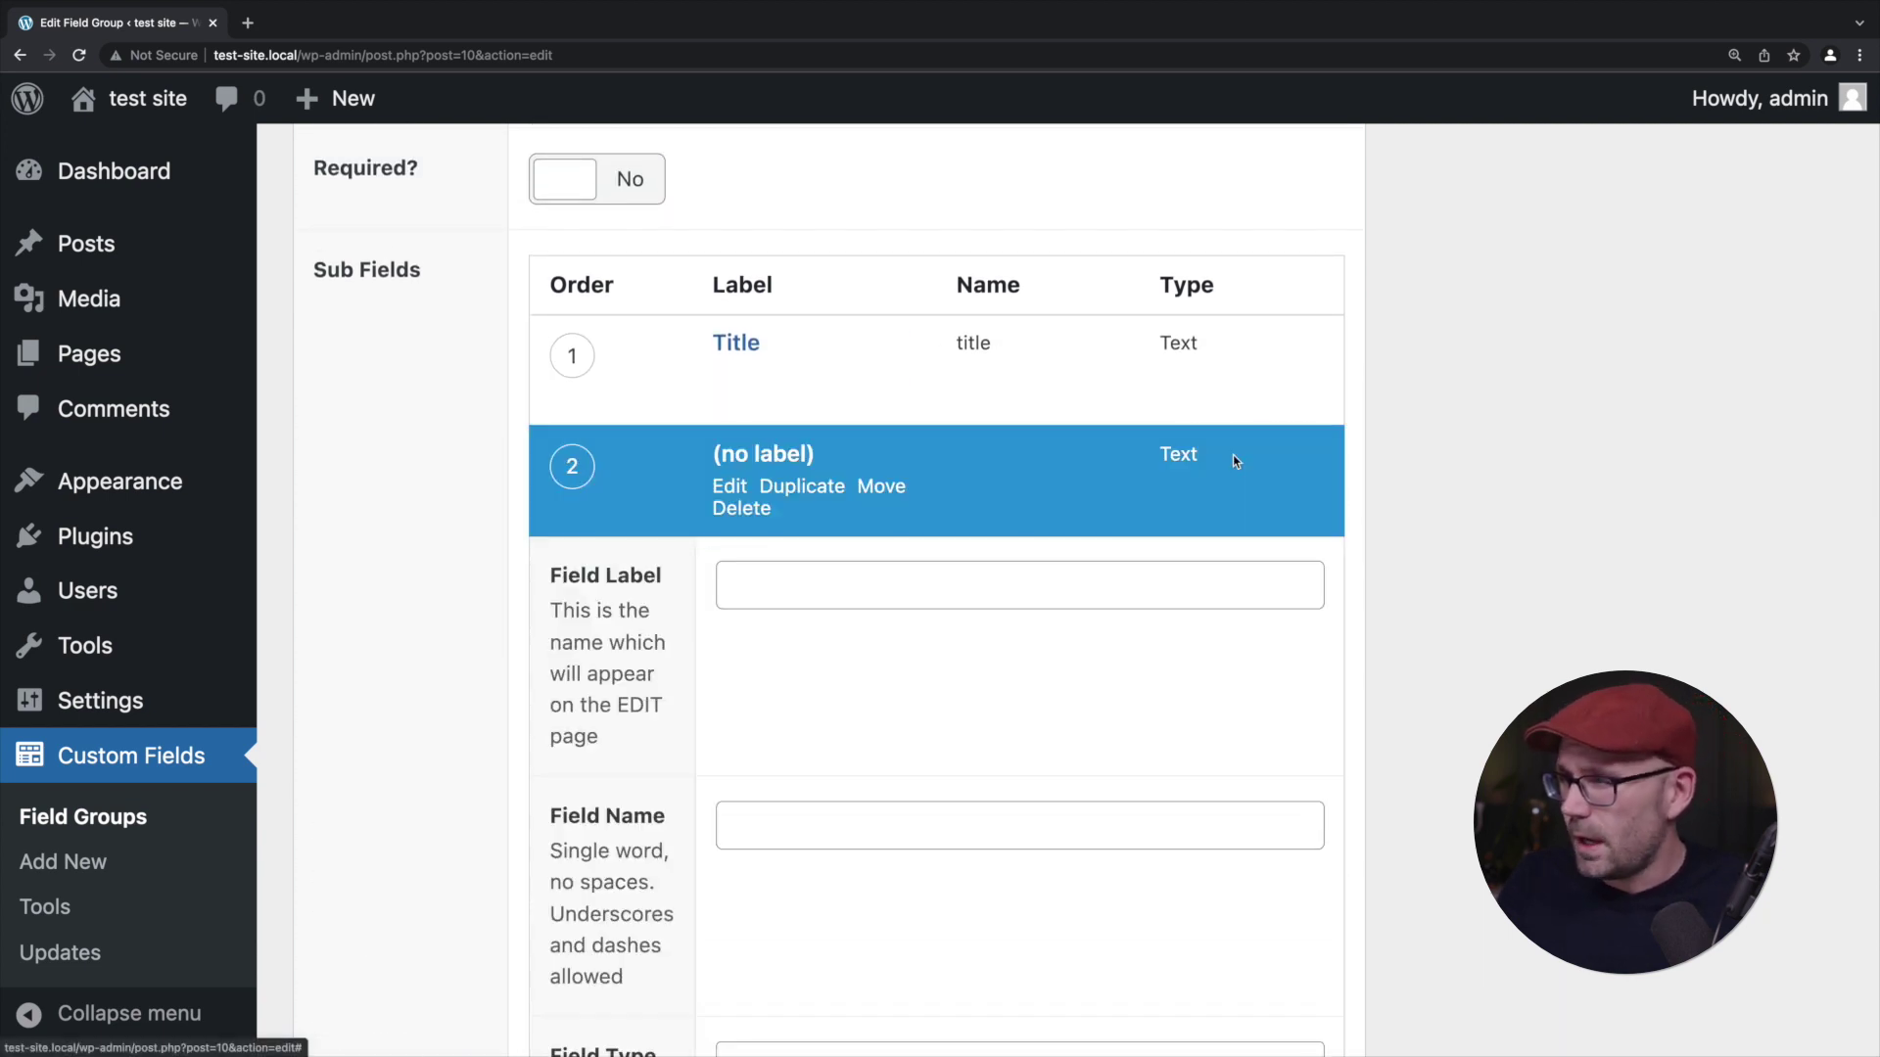
click(967, 584)
text(Content)
key(Tab)
scroll(705, 470, down, 3)
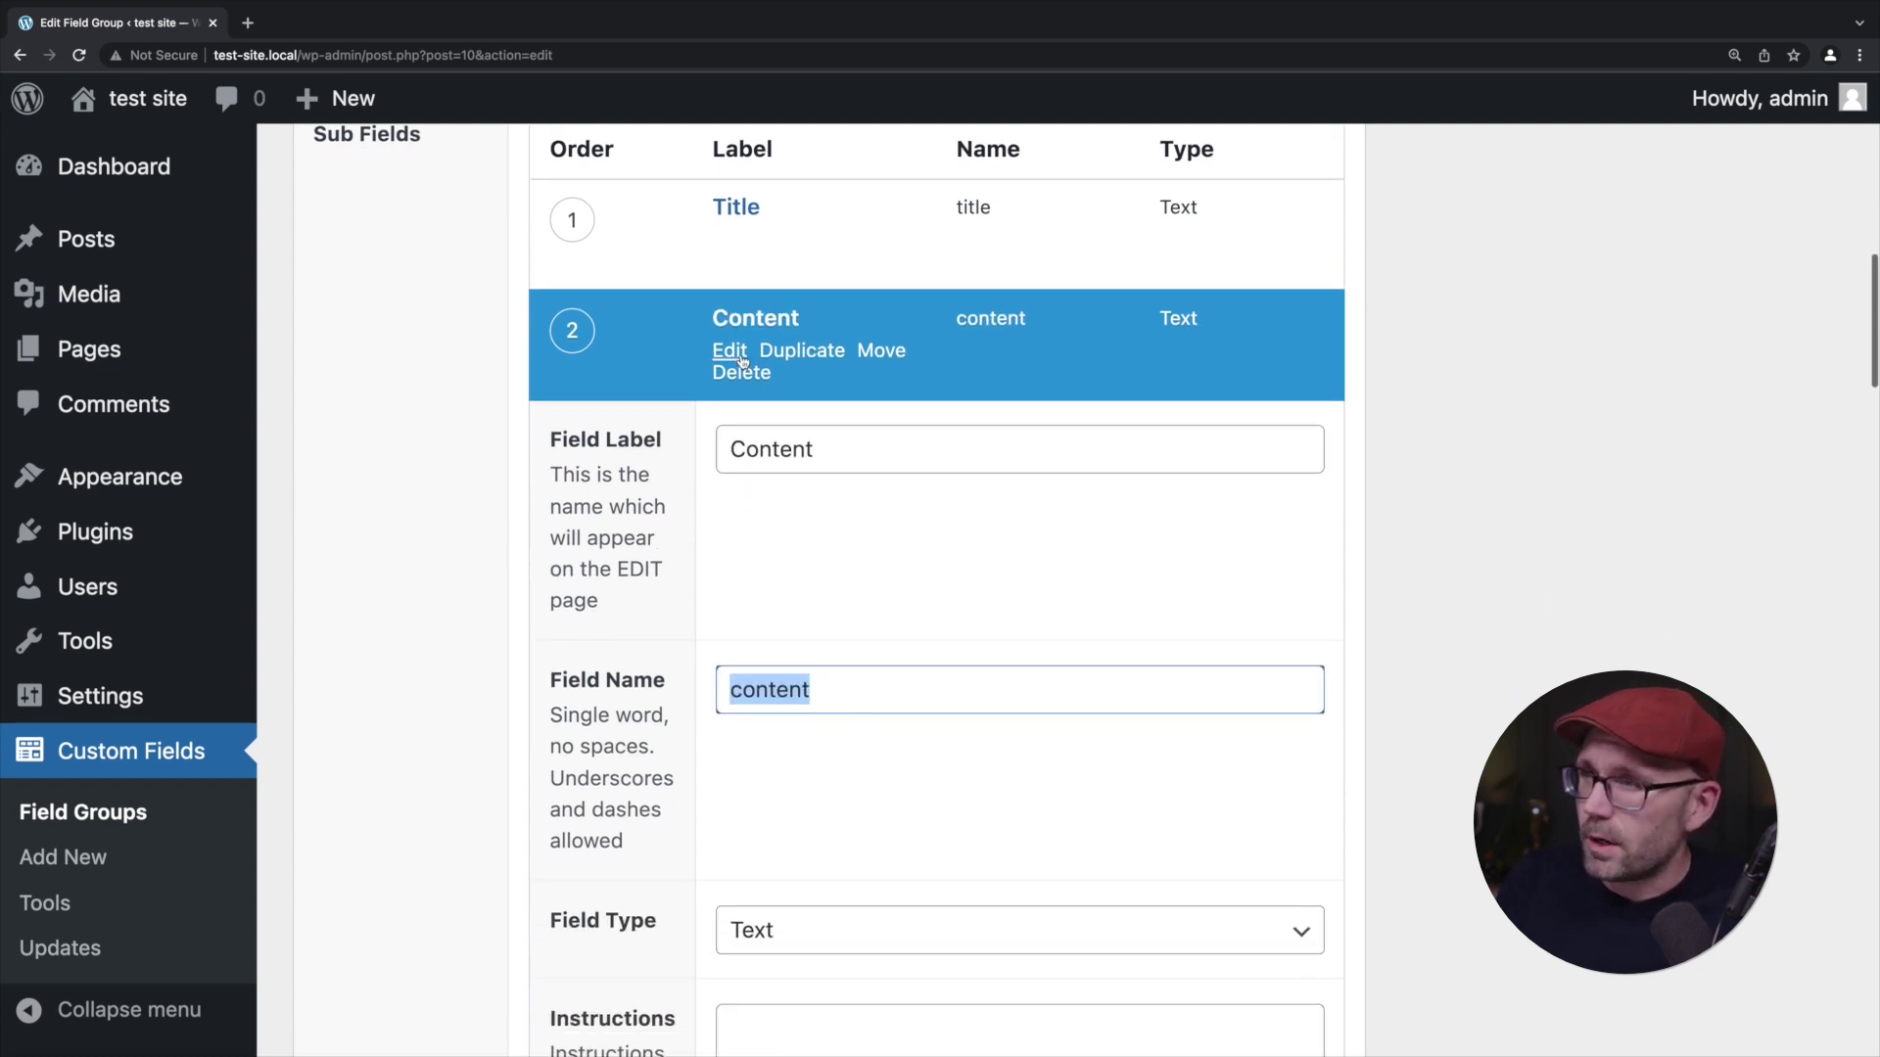
click(733, 351)
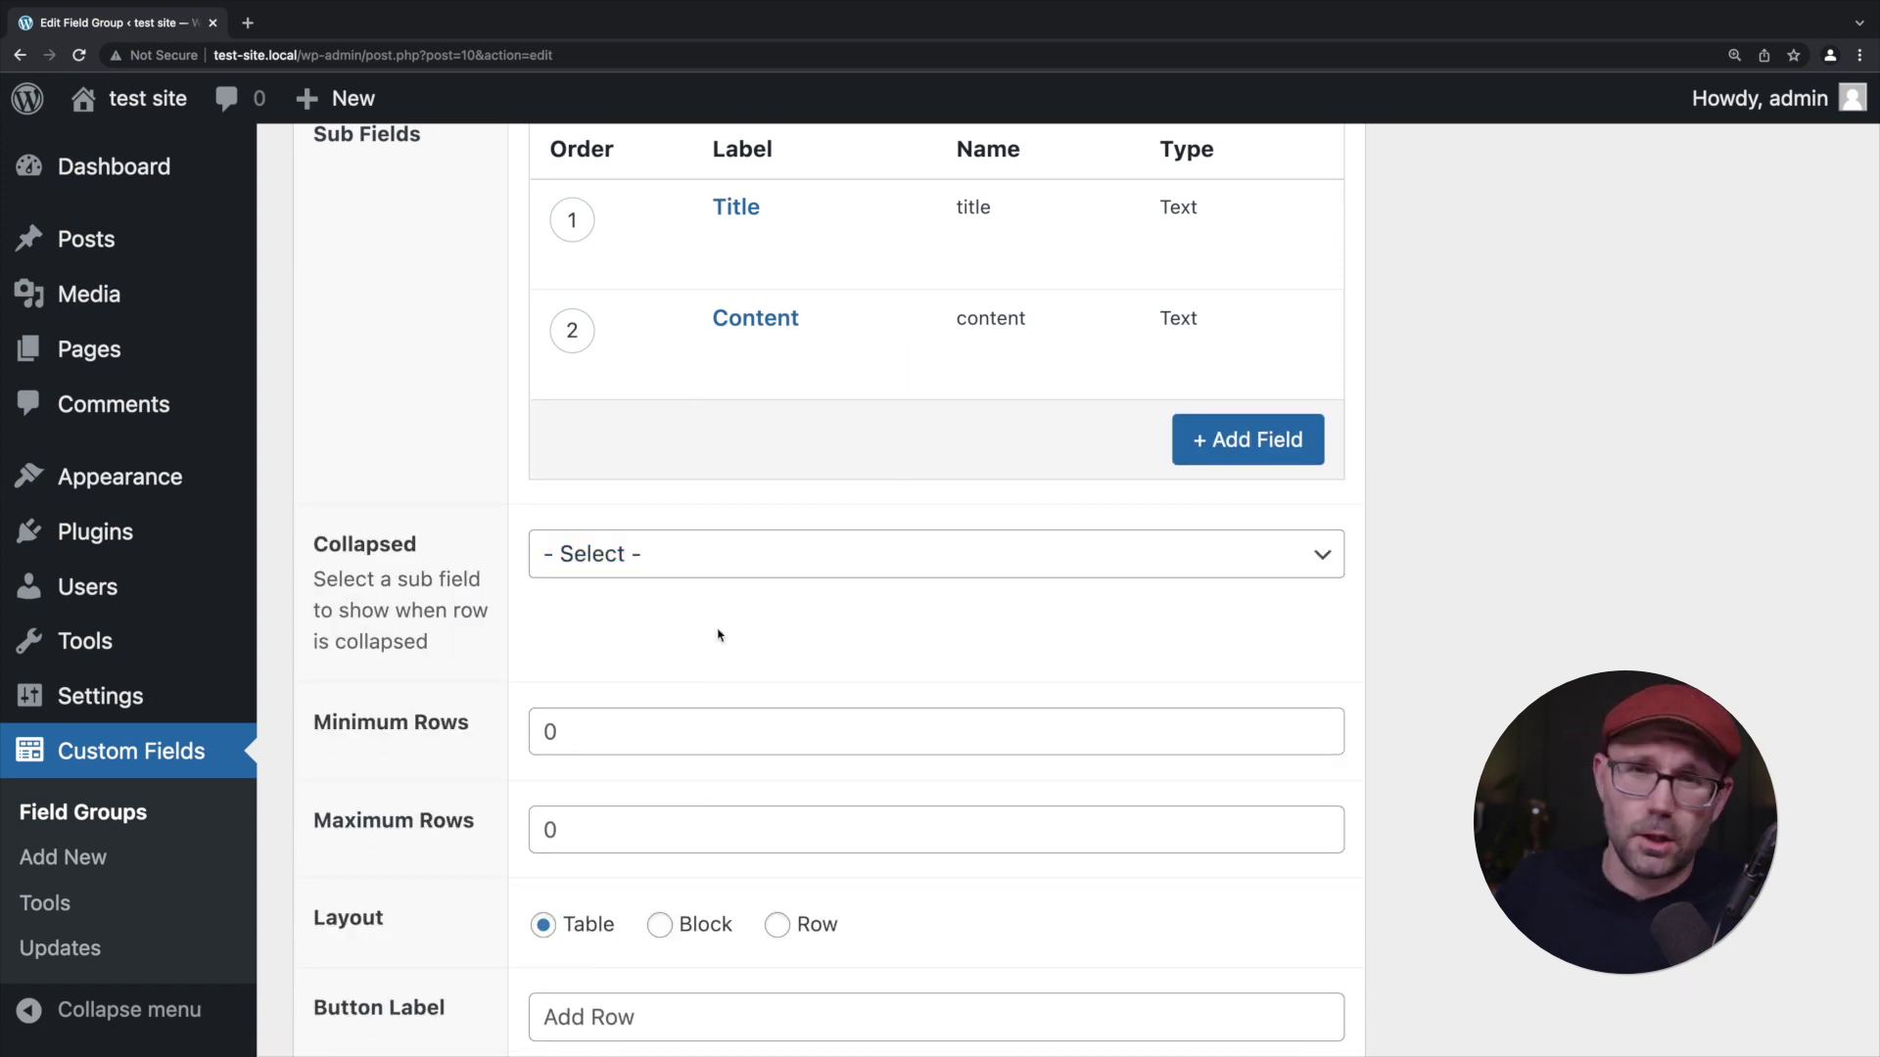
scroll(773, 573, up, 3)
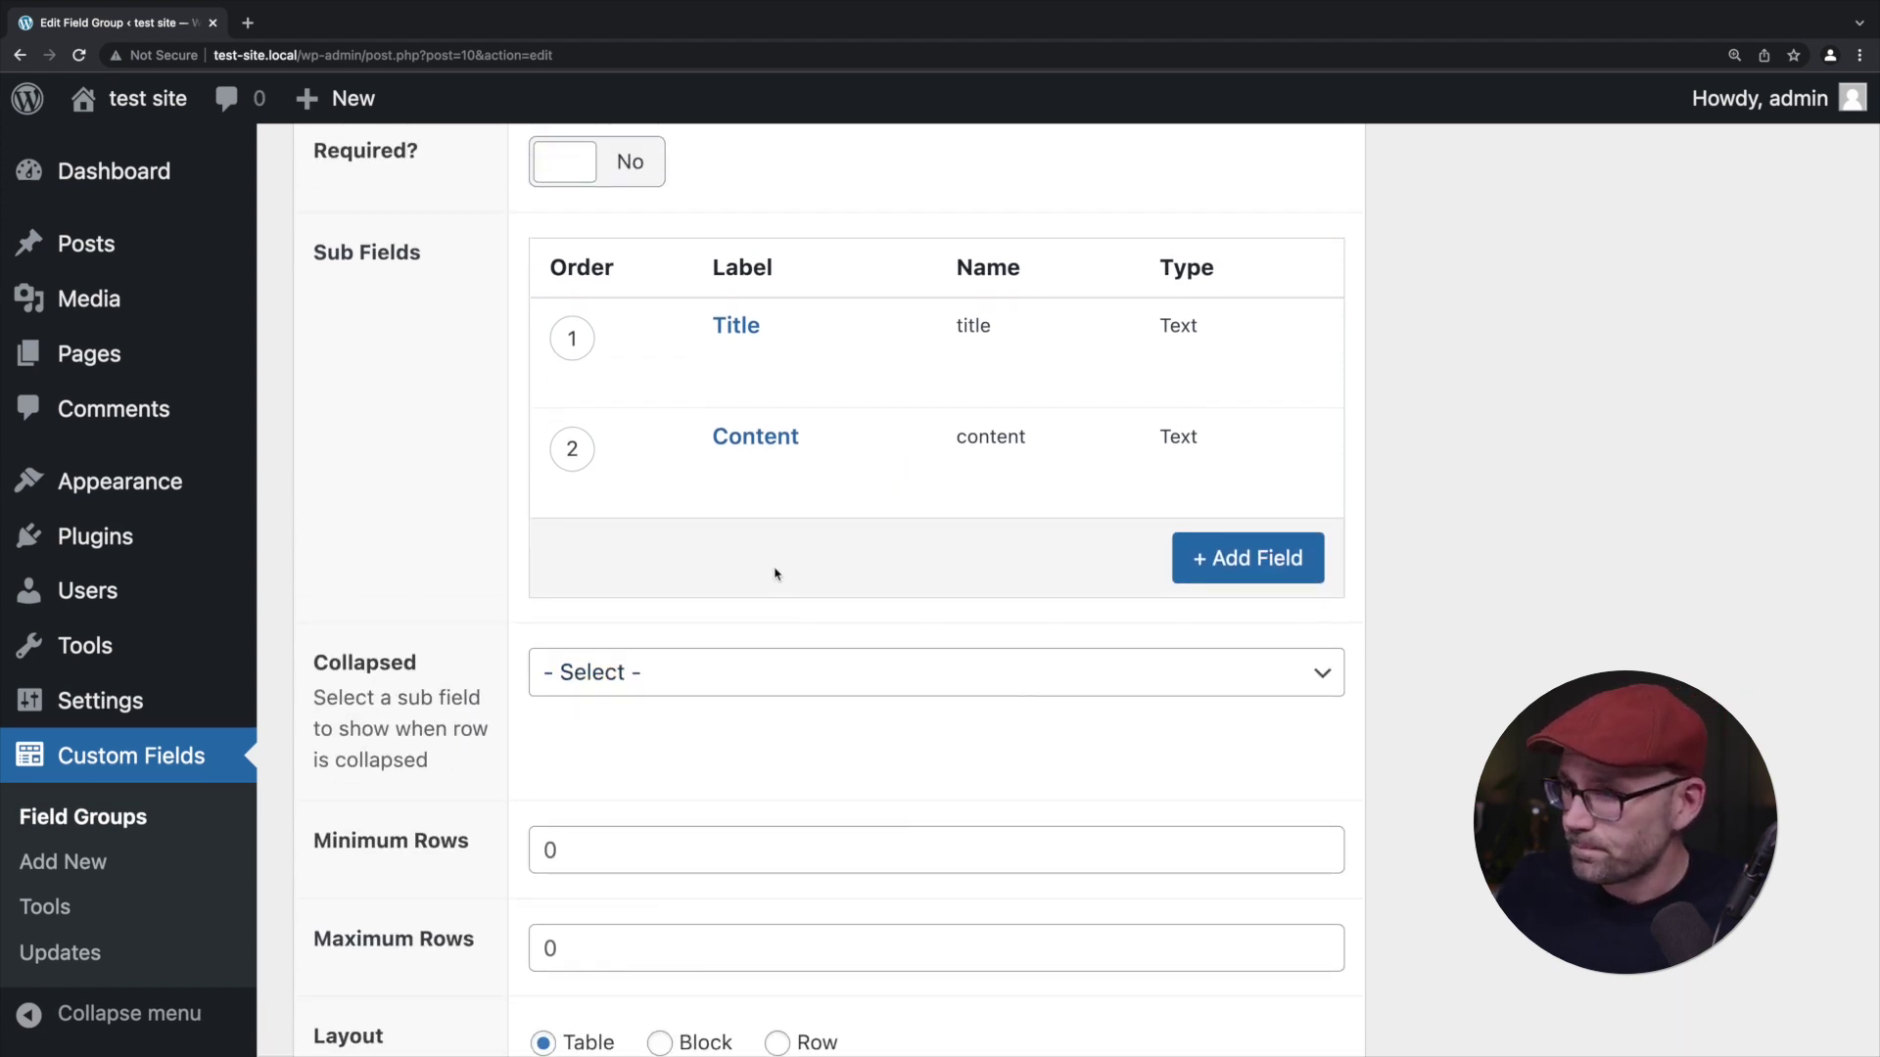
mouse_move(775, 575)
scroll(641, 722, down, 1)
scroll(638, 721, up, 1)
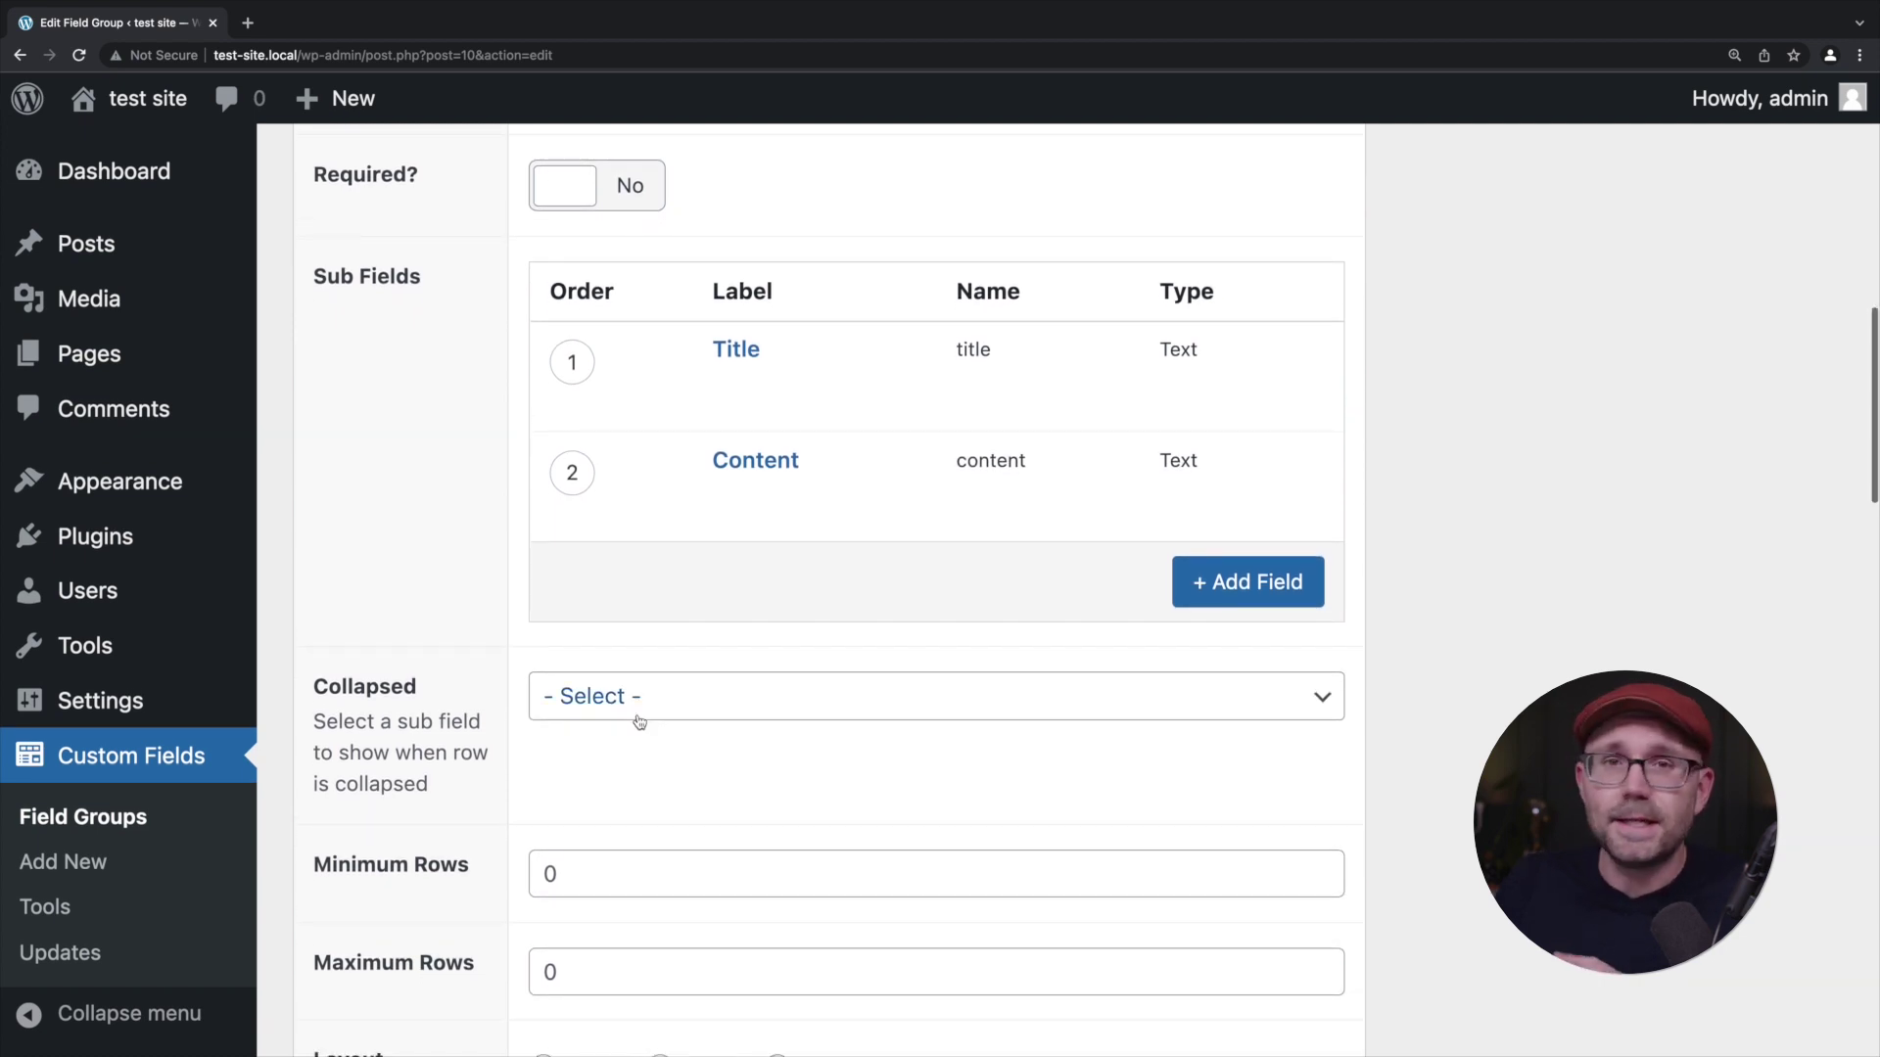
scroll(638, 721, down, 4)
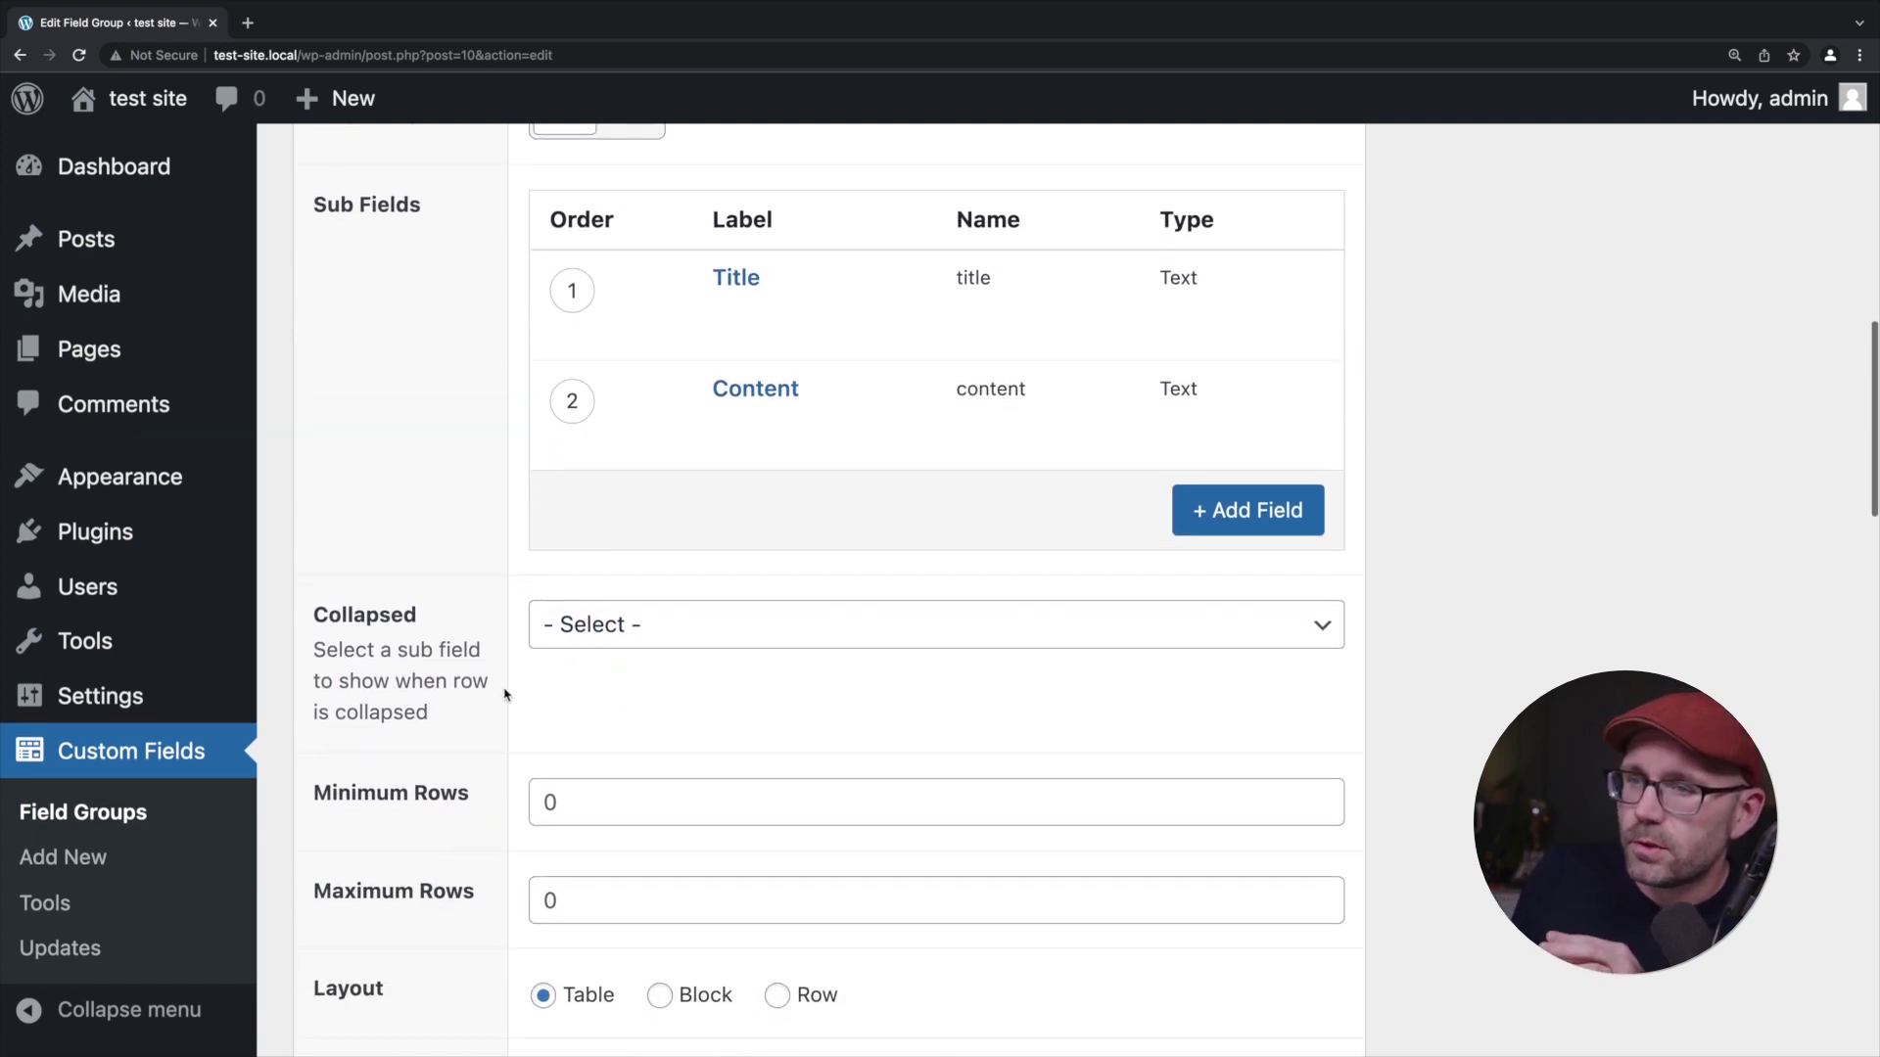
Set the Accordion repeater's Minimum Rows to 1.
scroll(500, 676, down, 1)
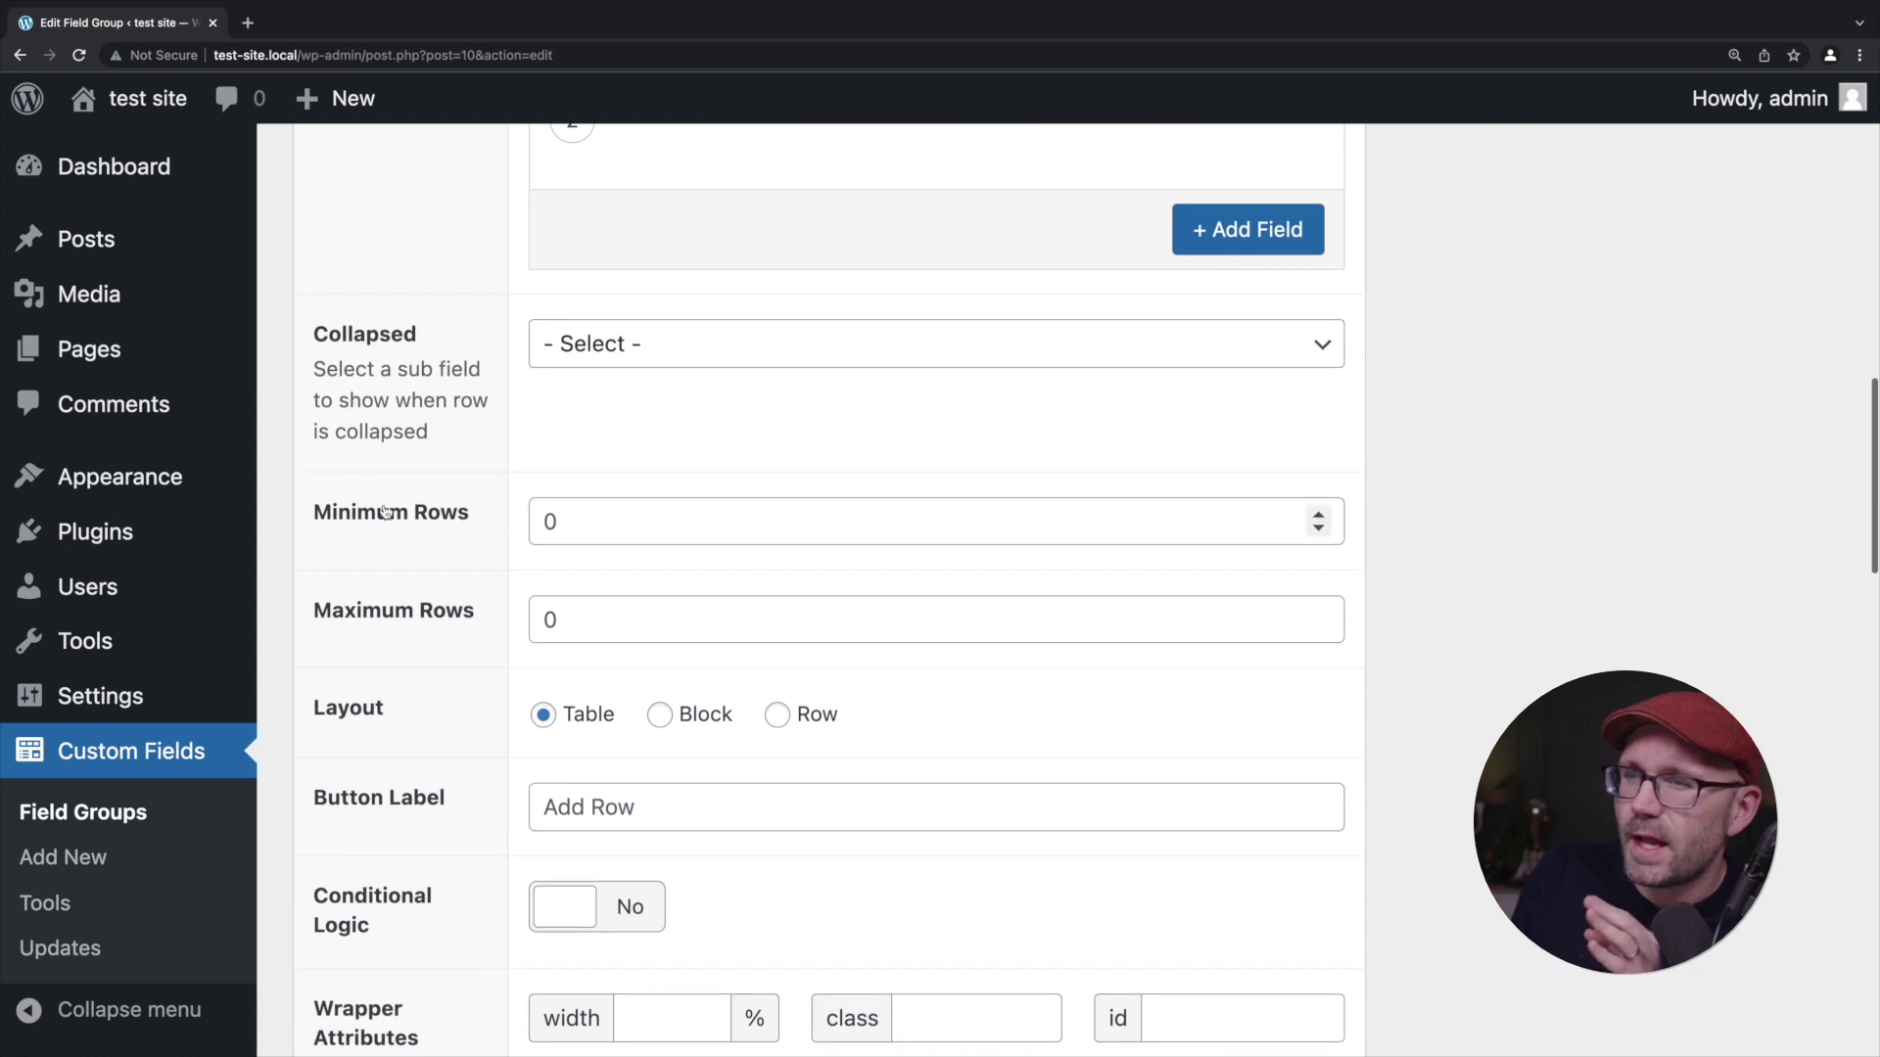
click(554, 521)
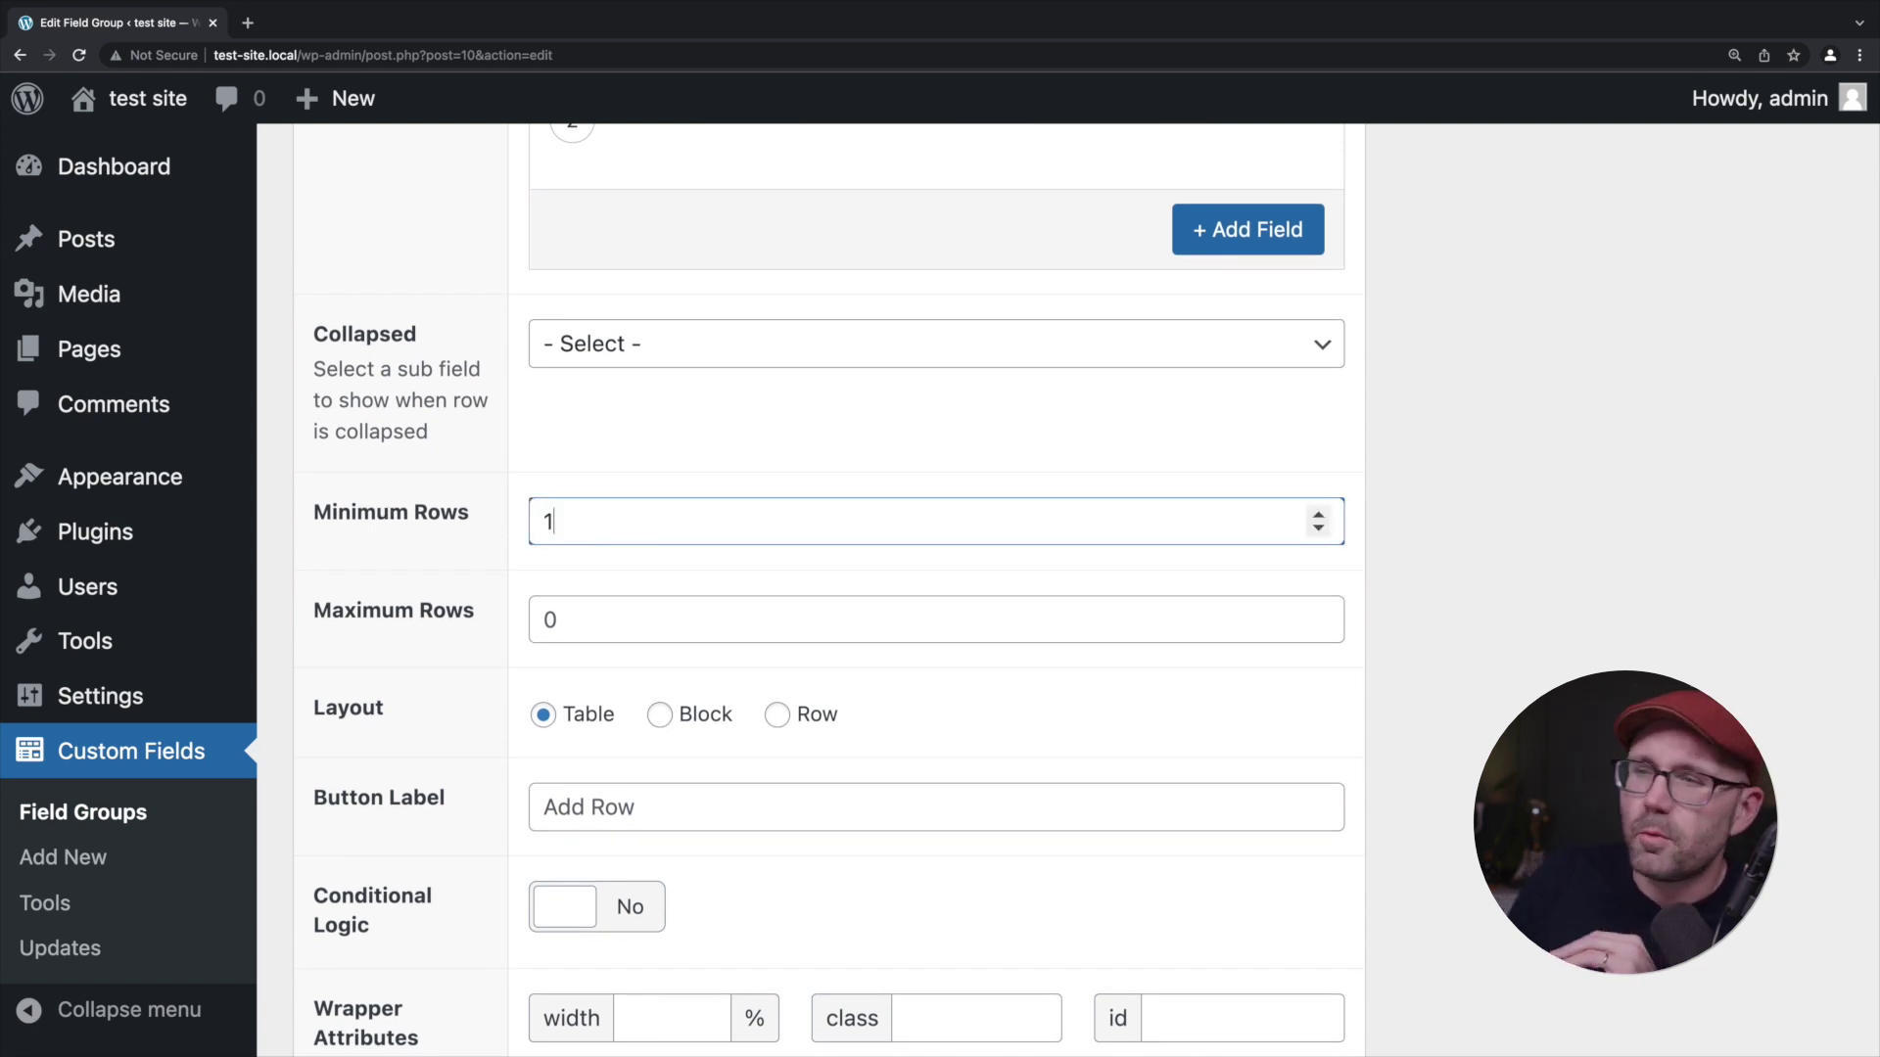
scroll(569, 592, down, 1)
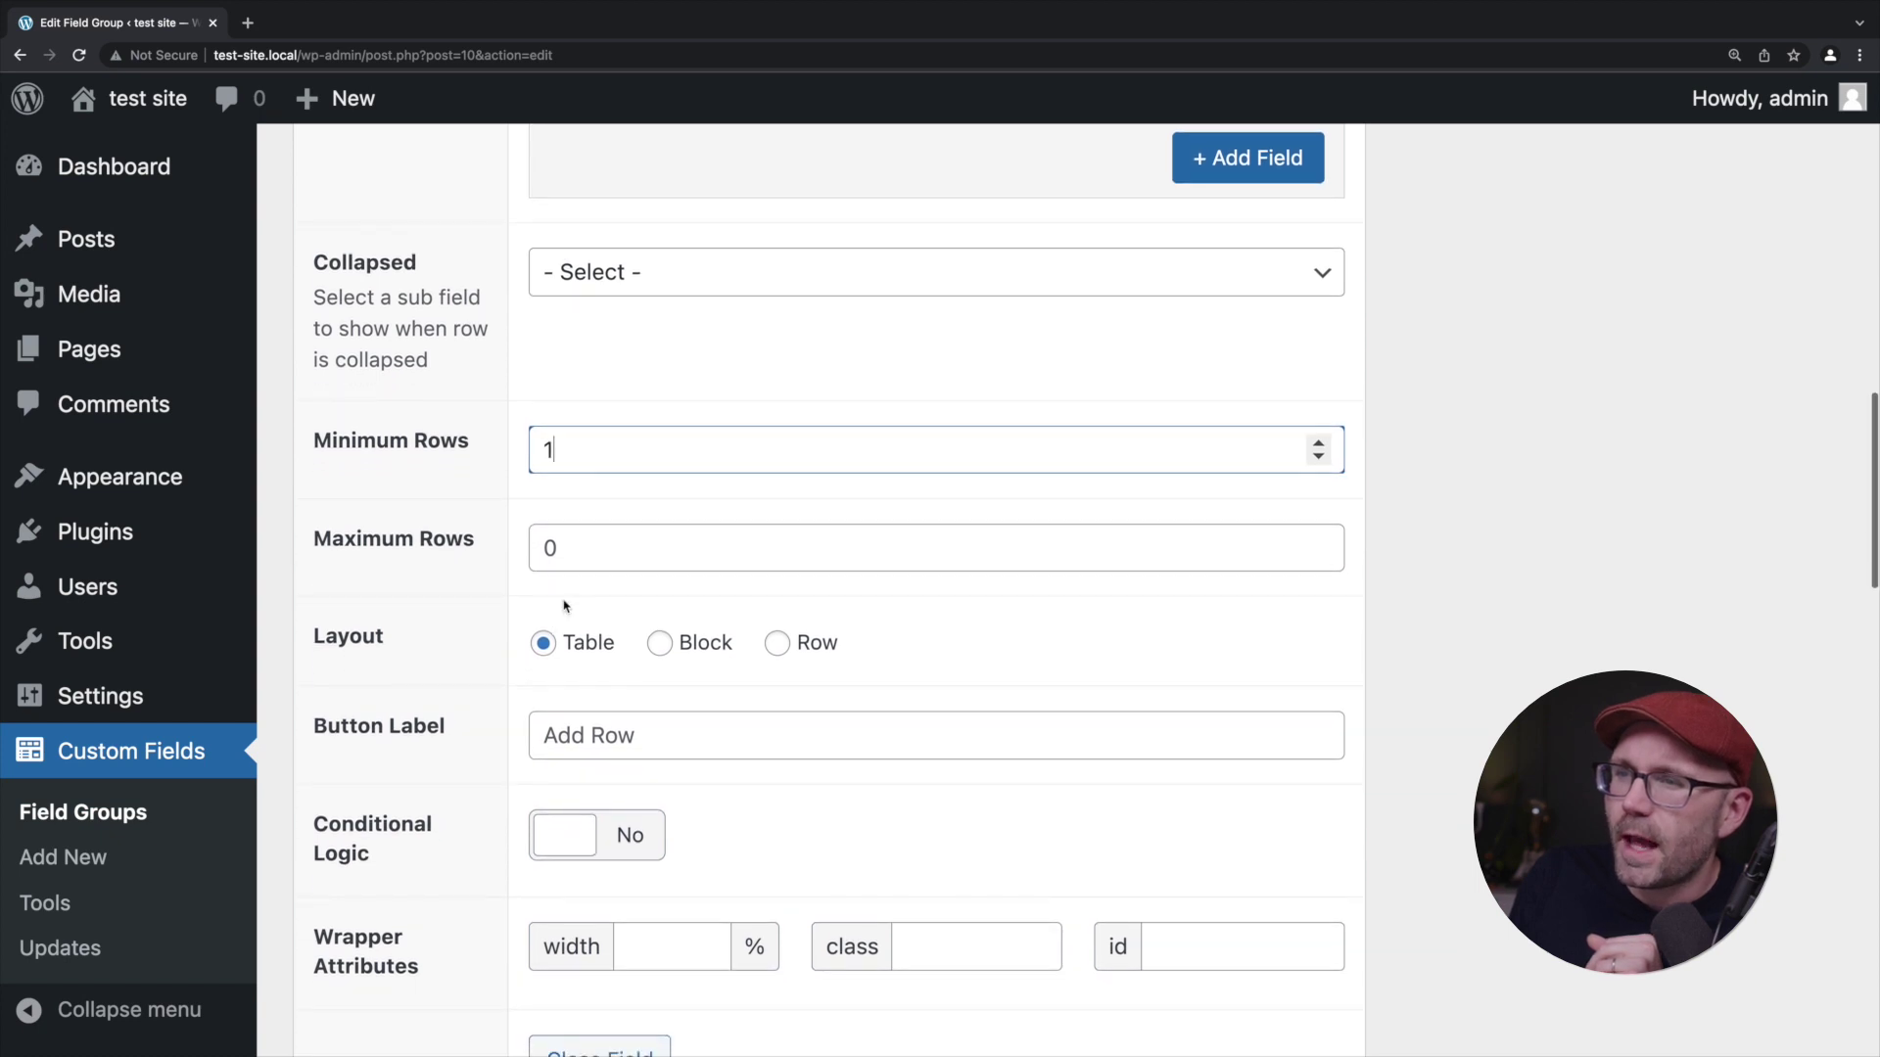
click(568, 550)
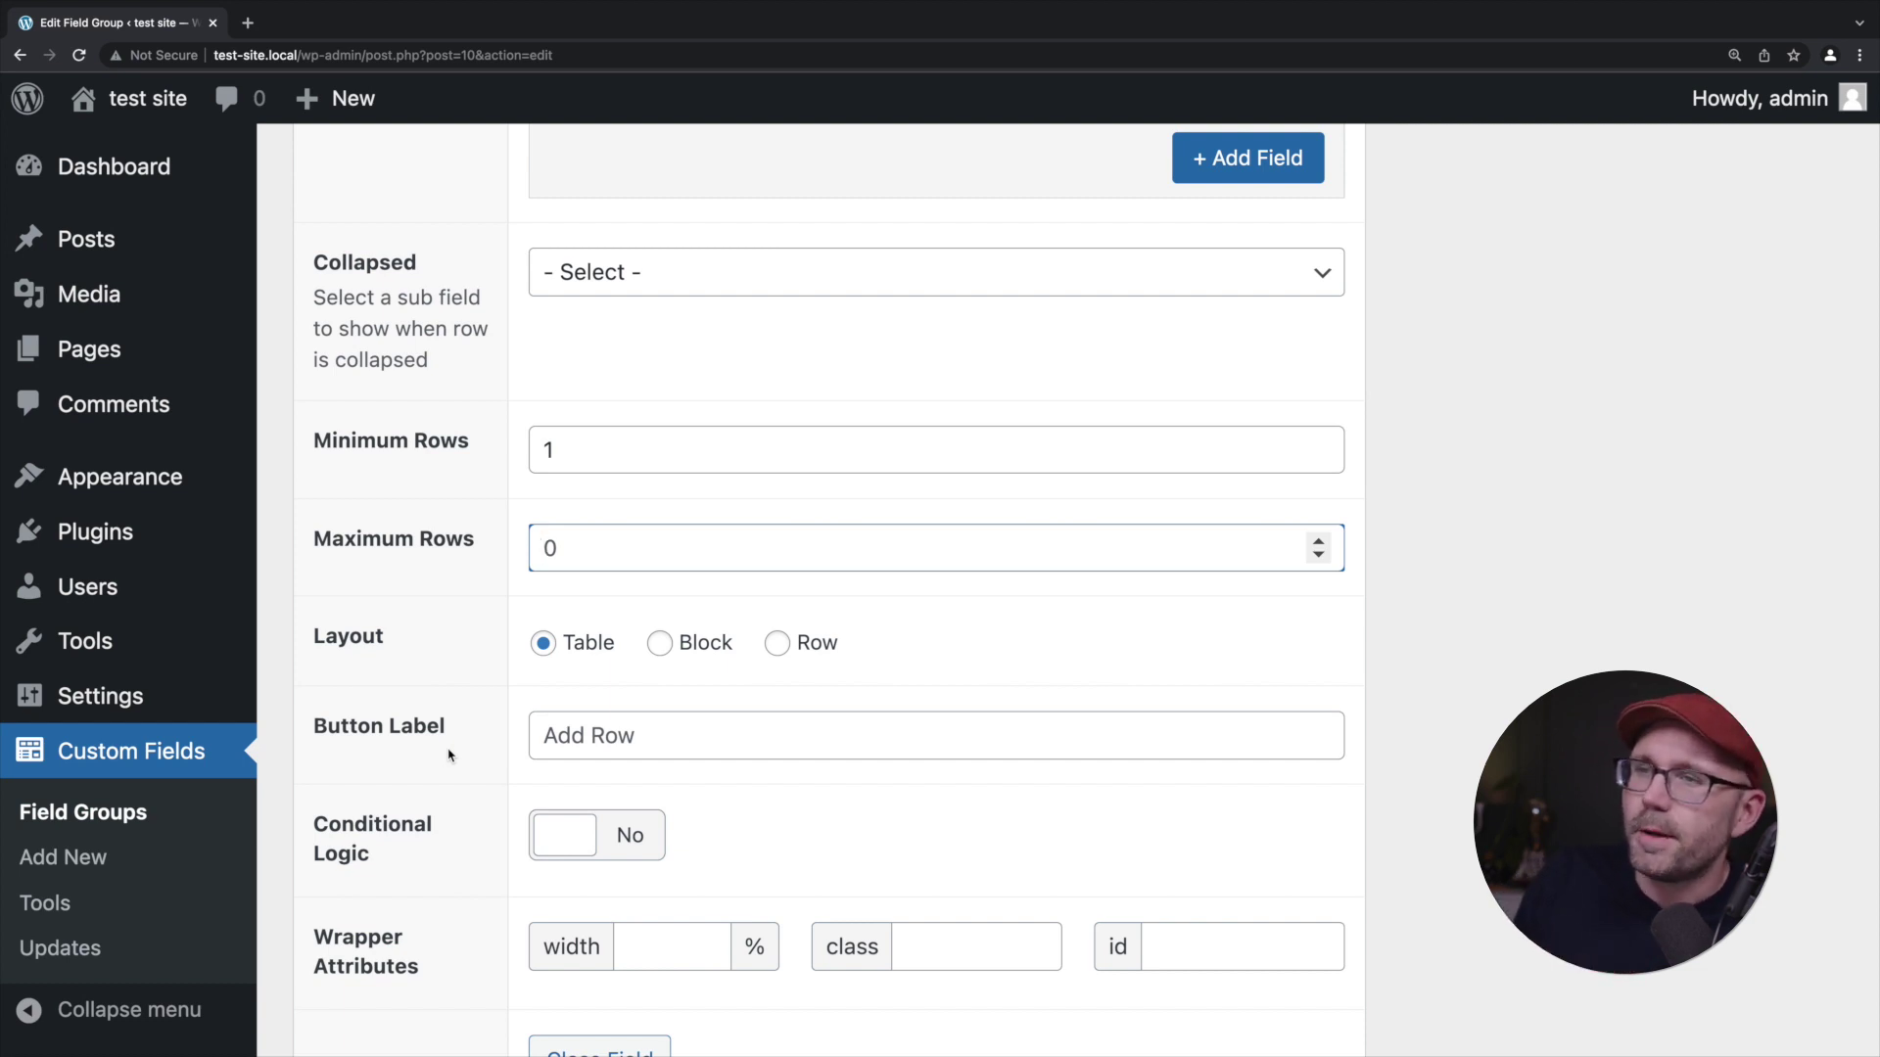
Set the button label to 'Add Accordion' and update the field group.
scroll(456, 715, down, 2)
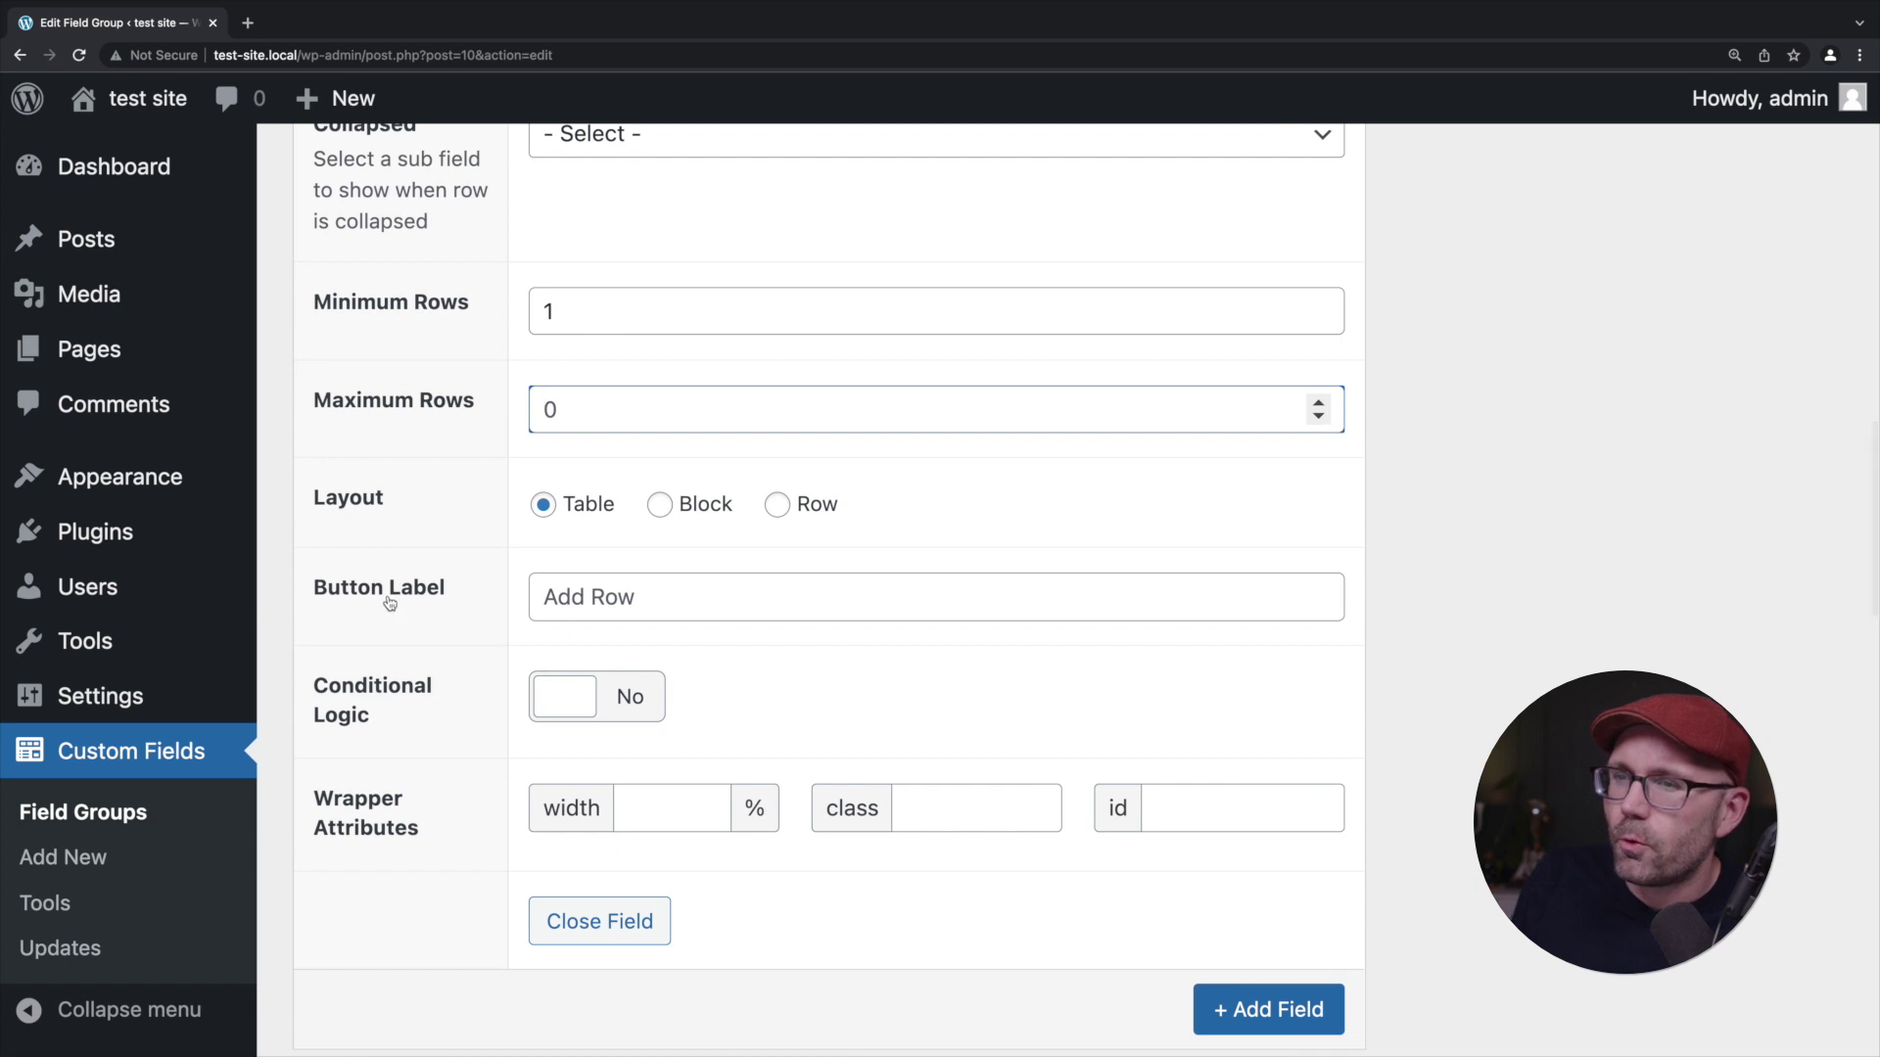
click(579, 596)
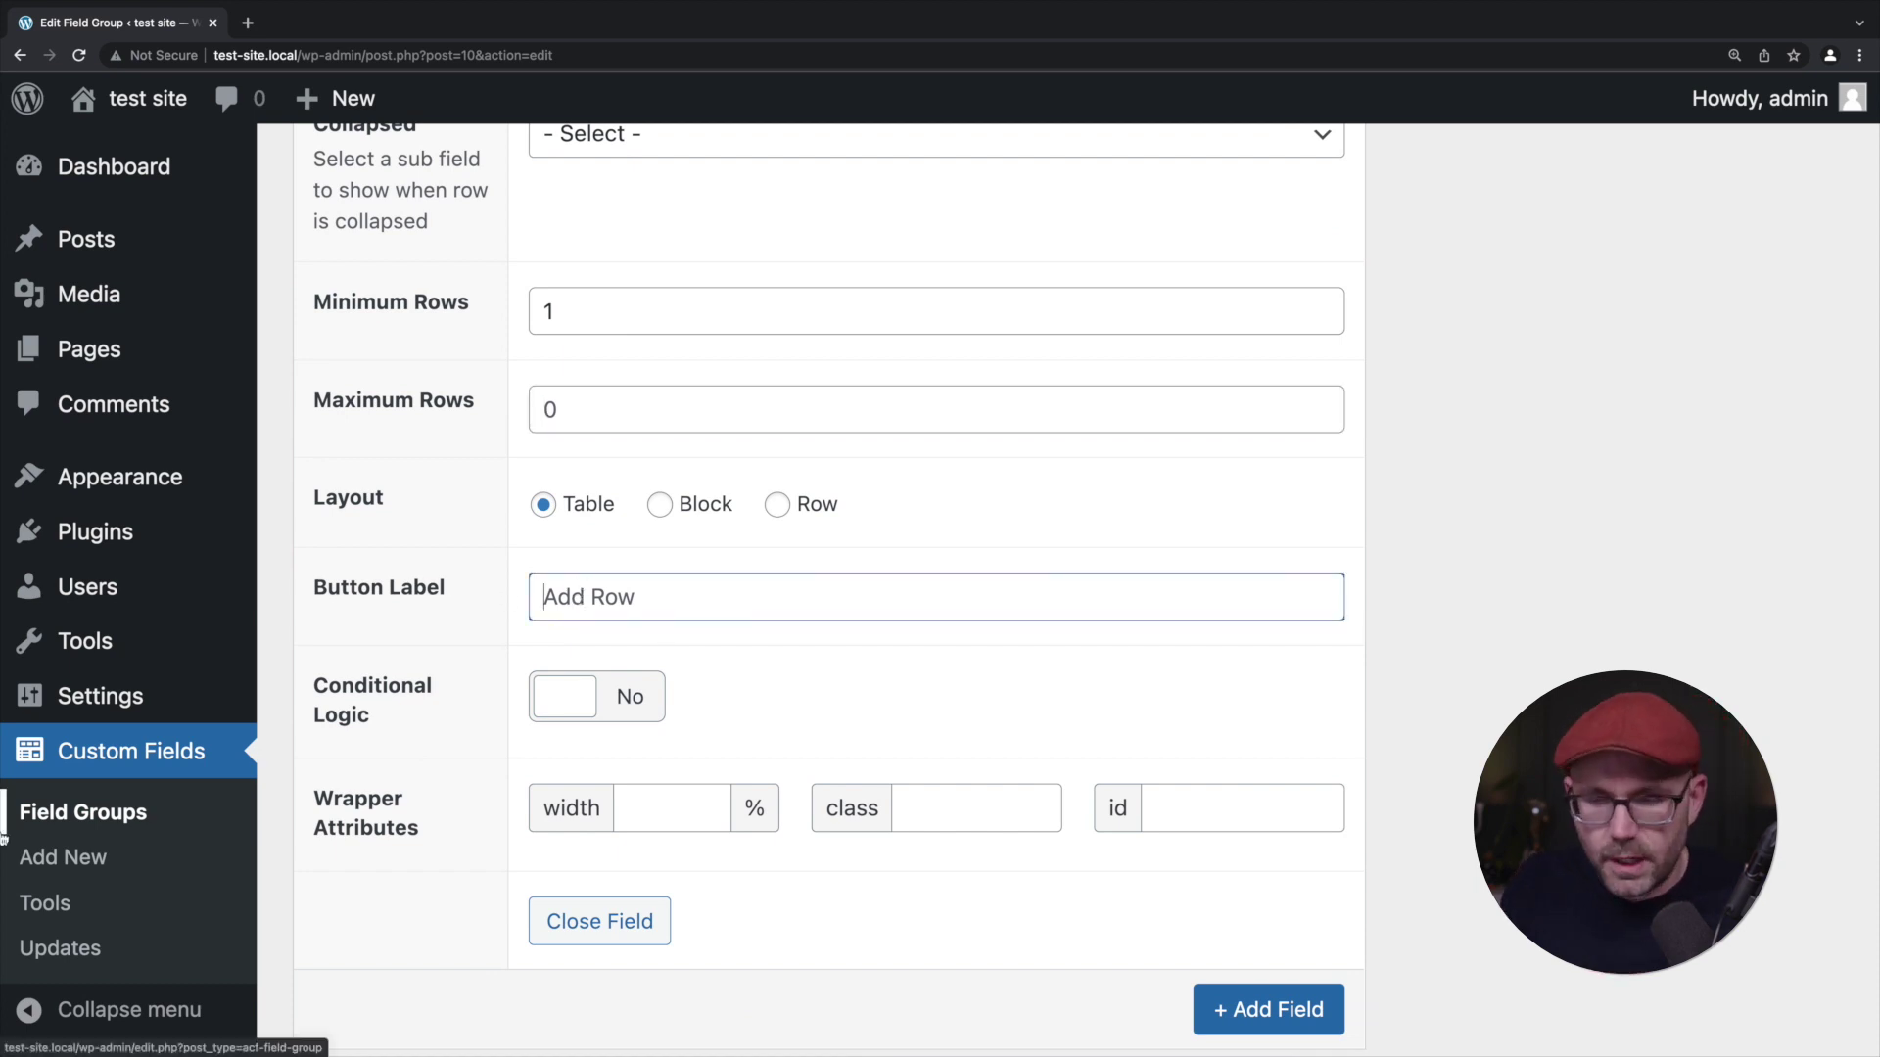
text(Add Accordion)
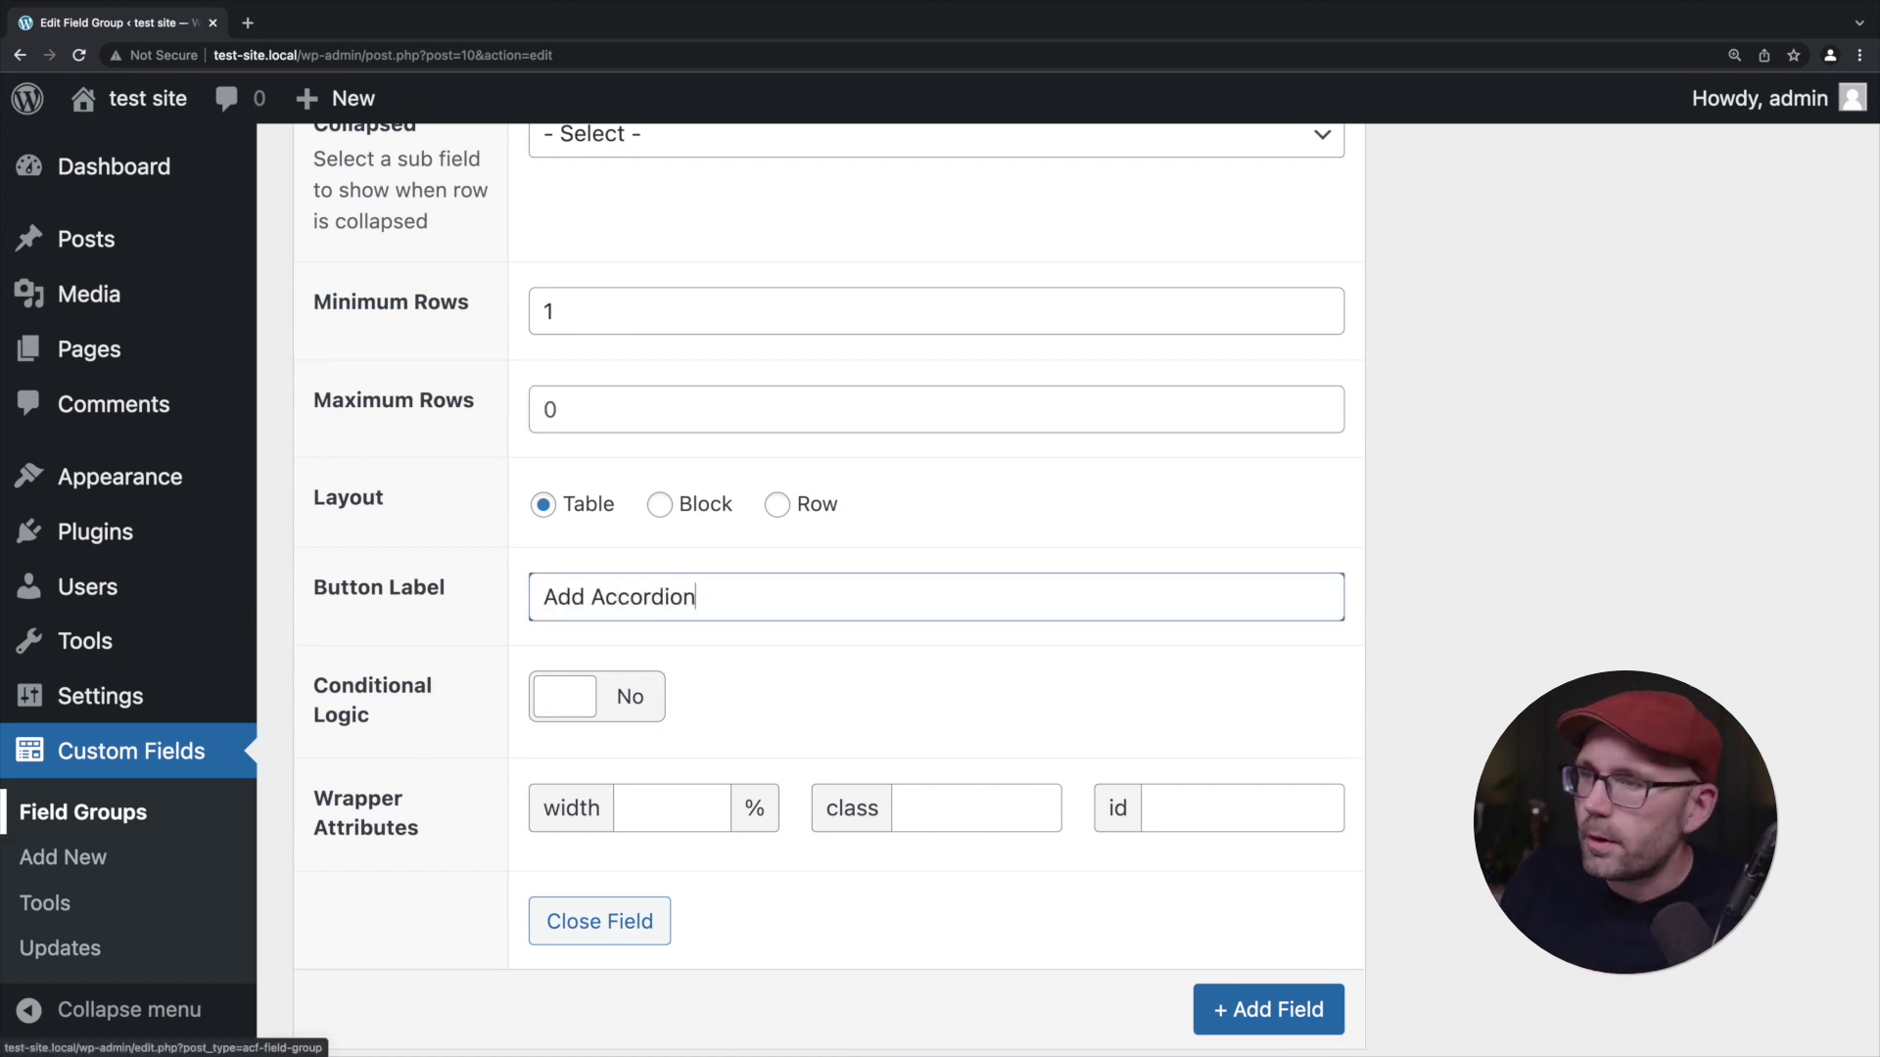
scroll(631, 806, down, 3)
click(632, 798)
click(1768, 592)
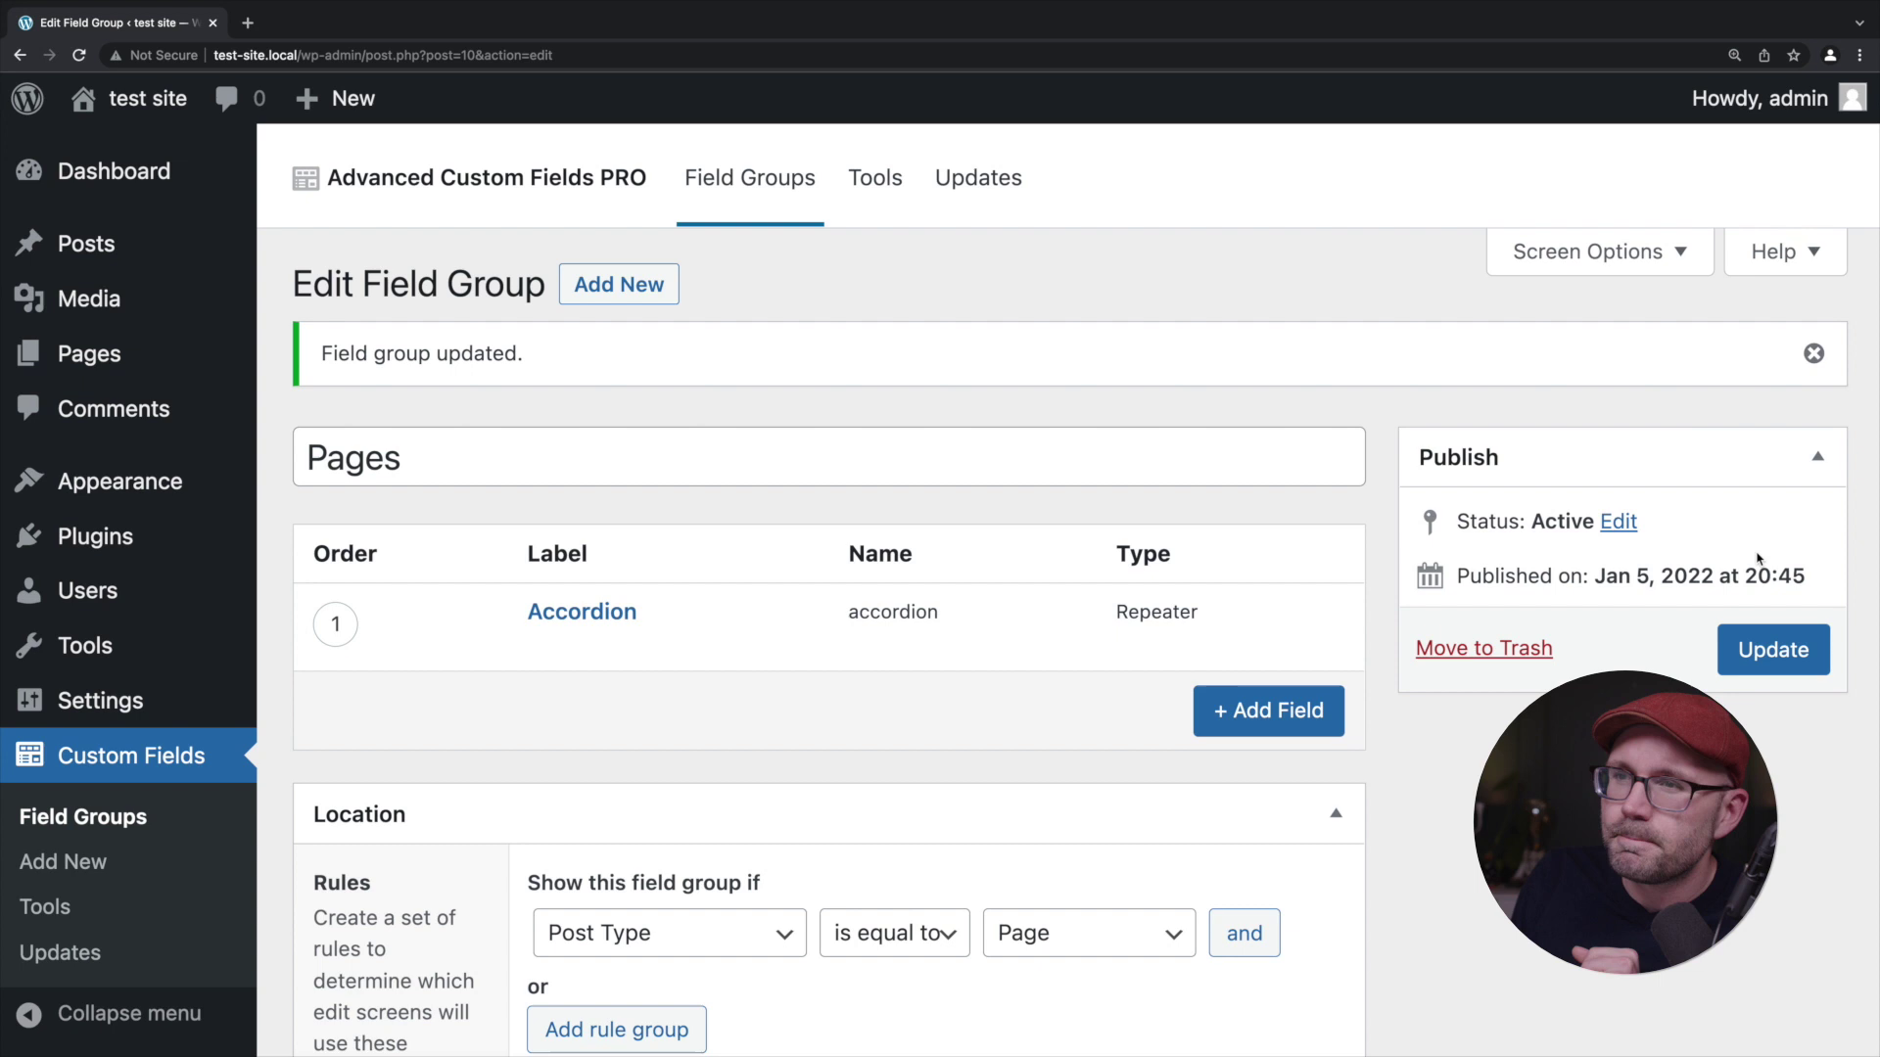
Create a new page and add three more Accordion rows, giving four empty rows.
click(120, 353)
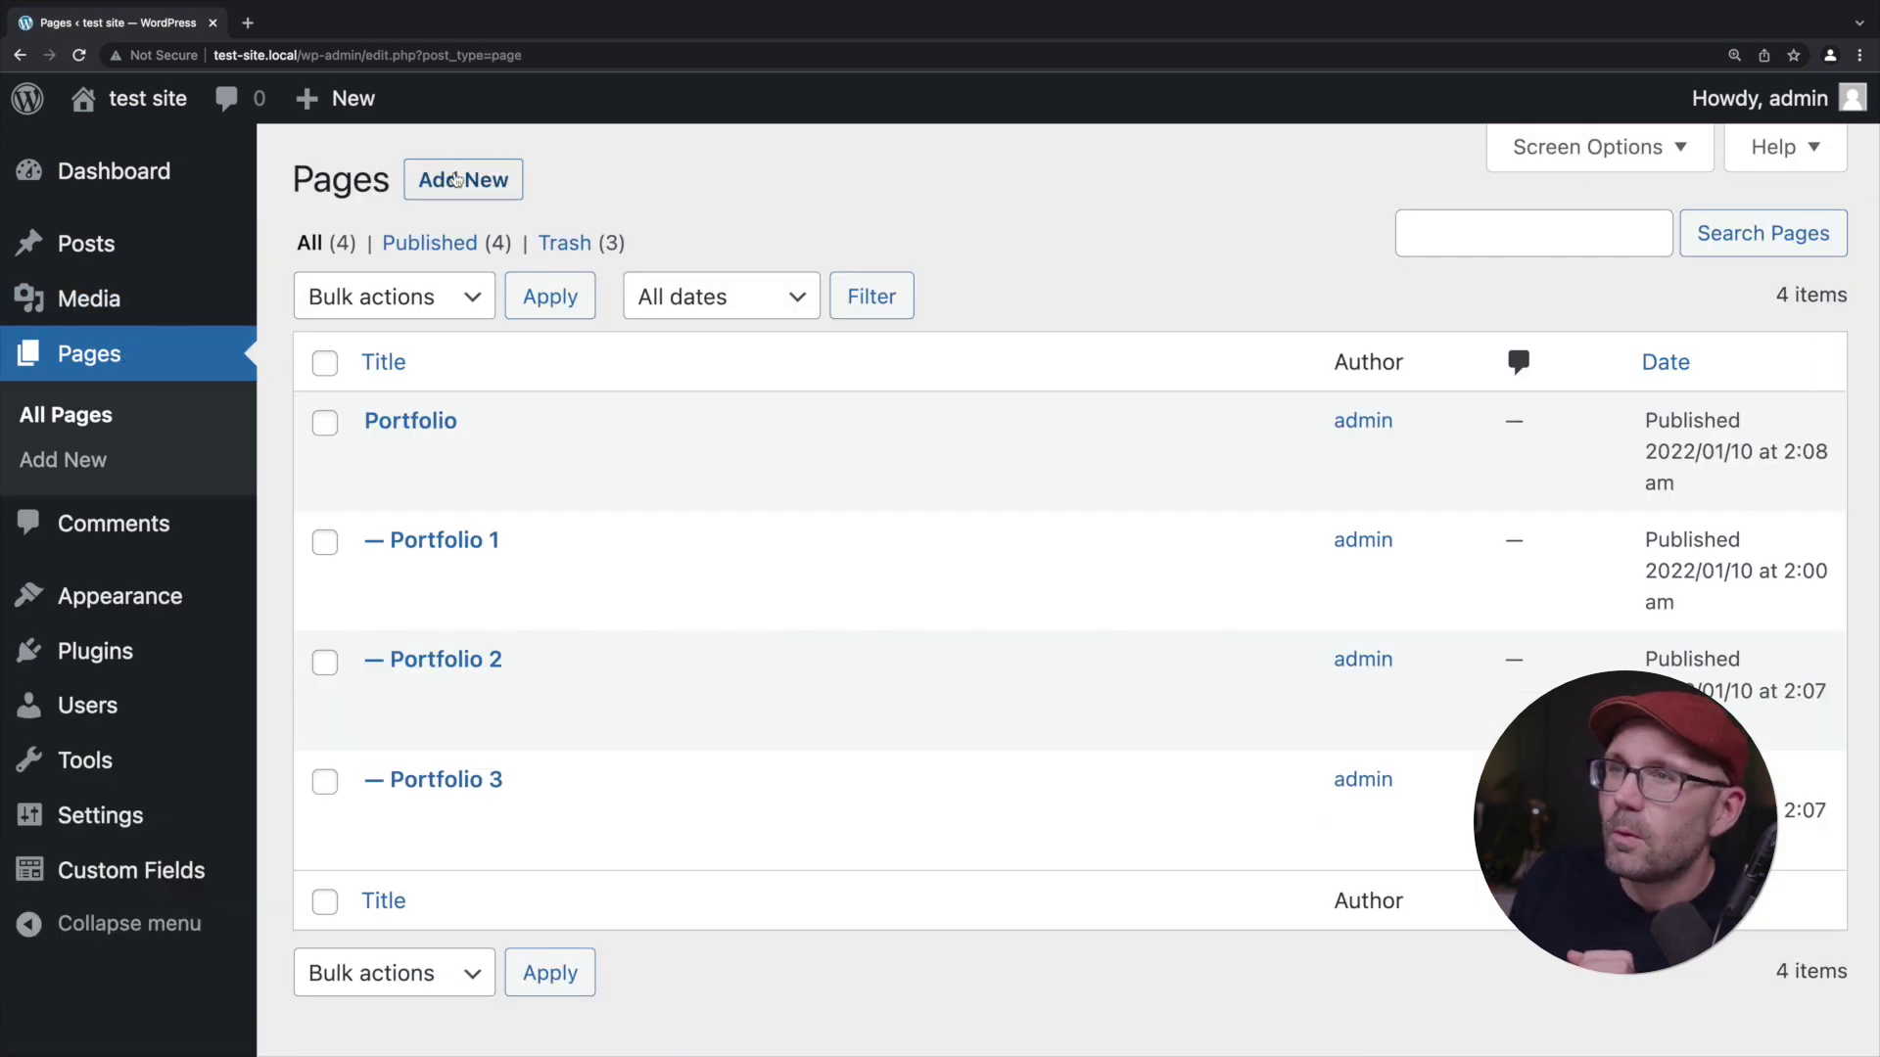
click(457, 180)
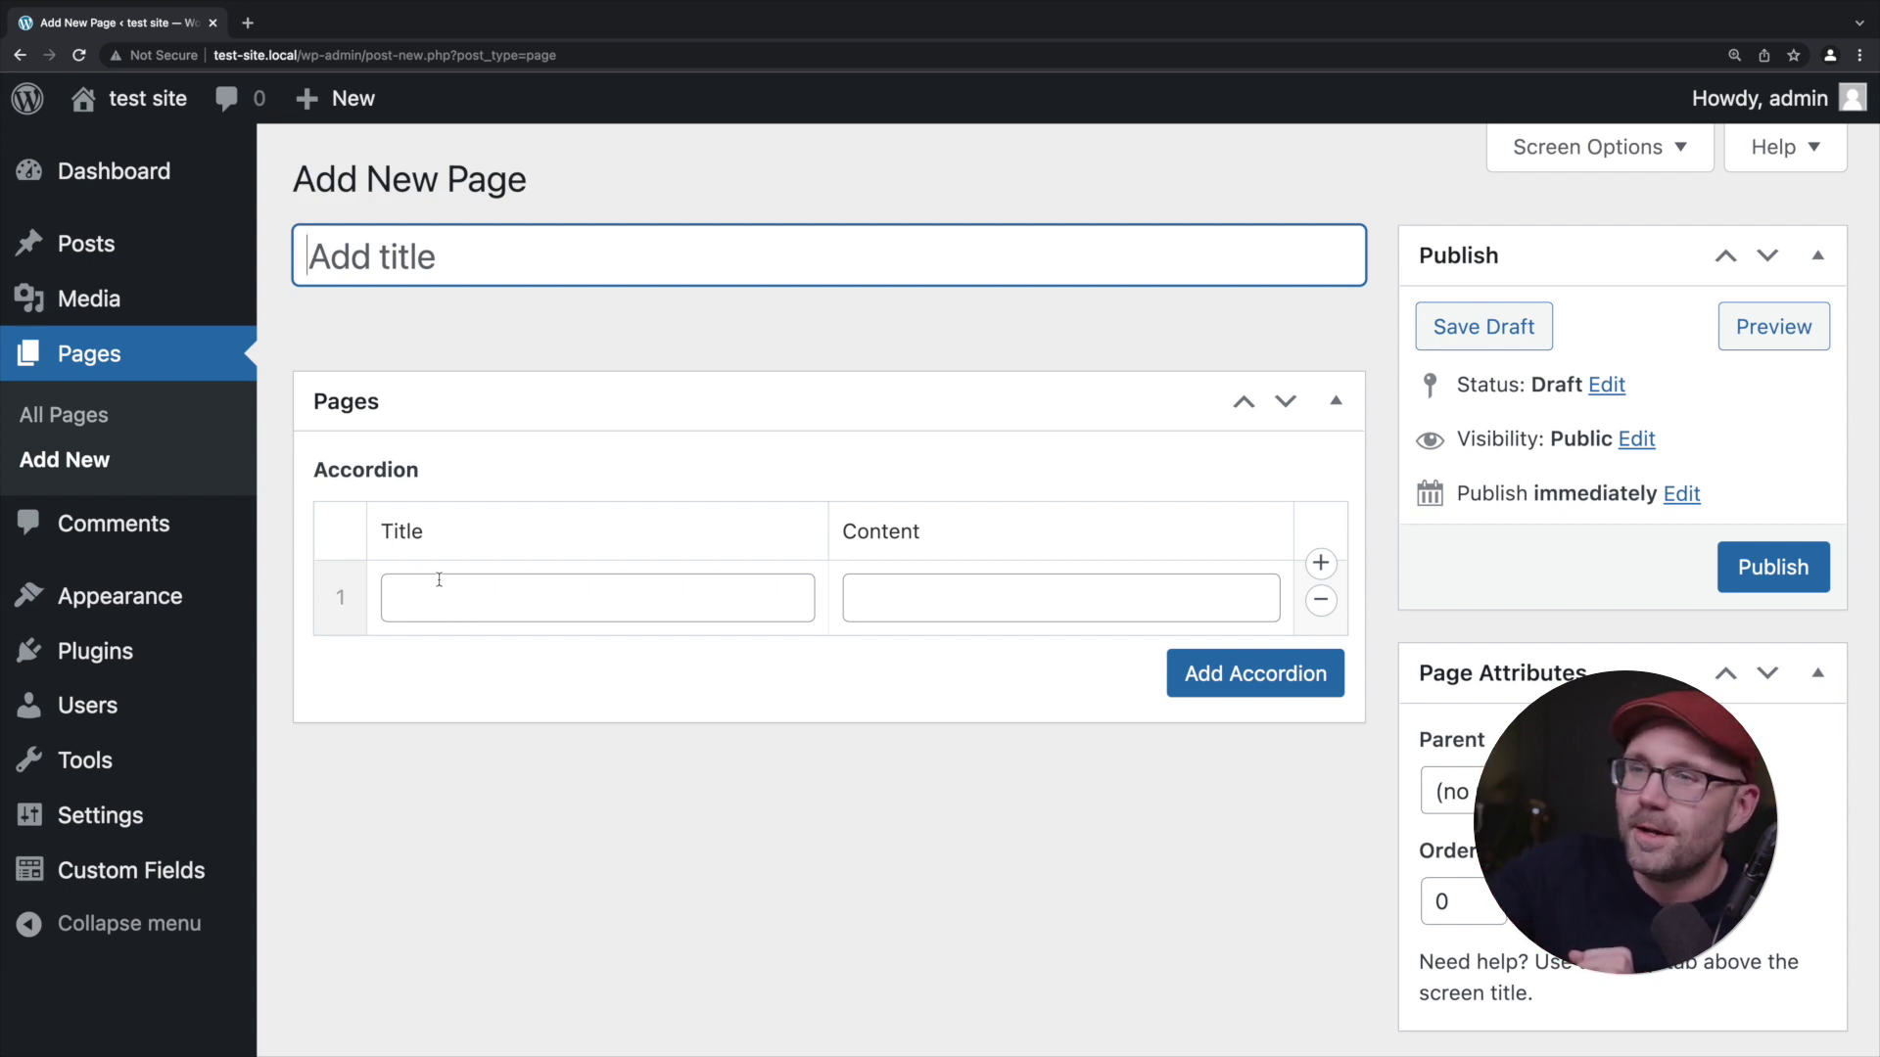
click(1242, 676)
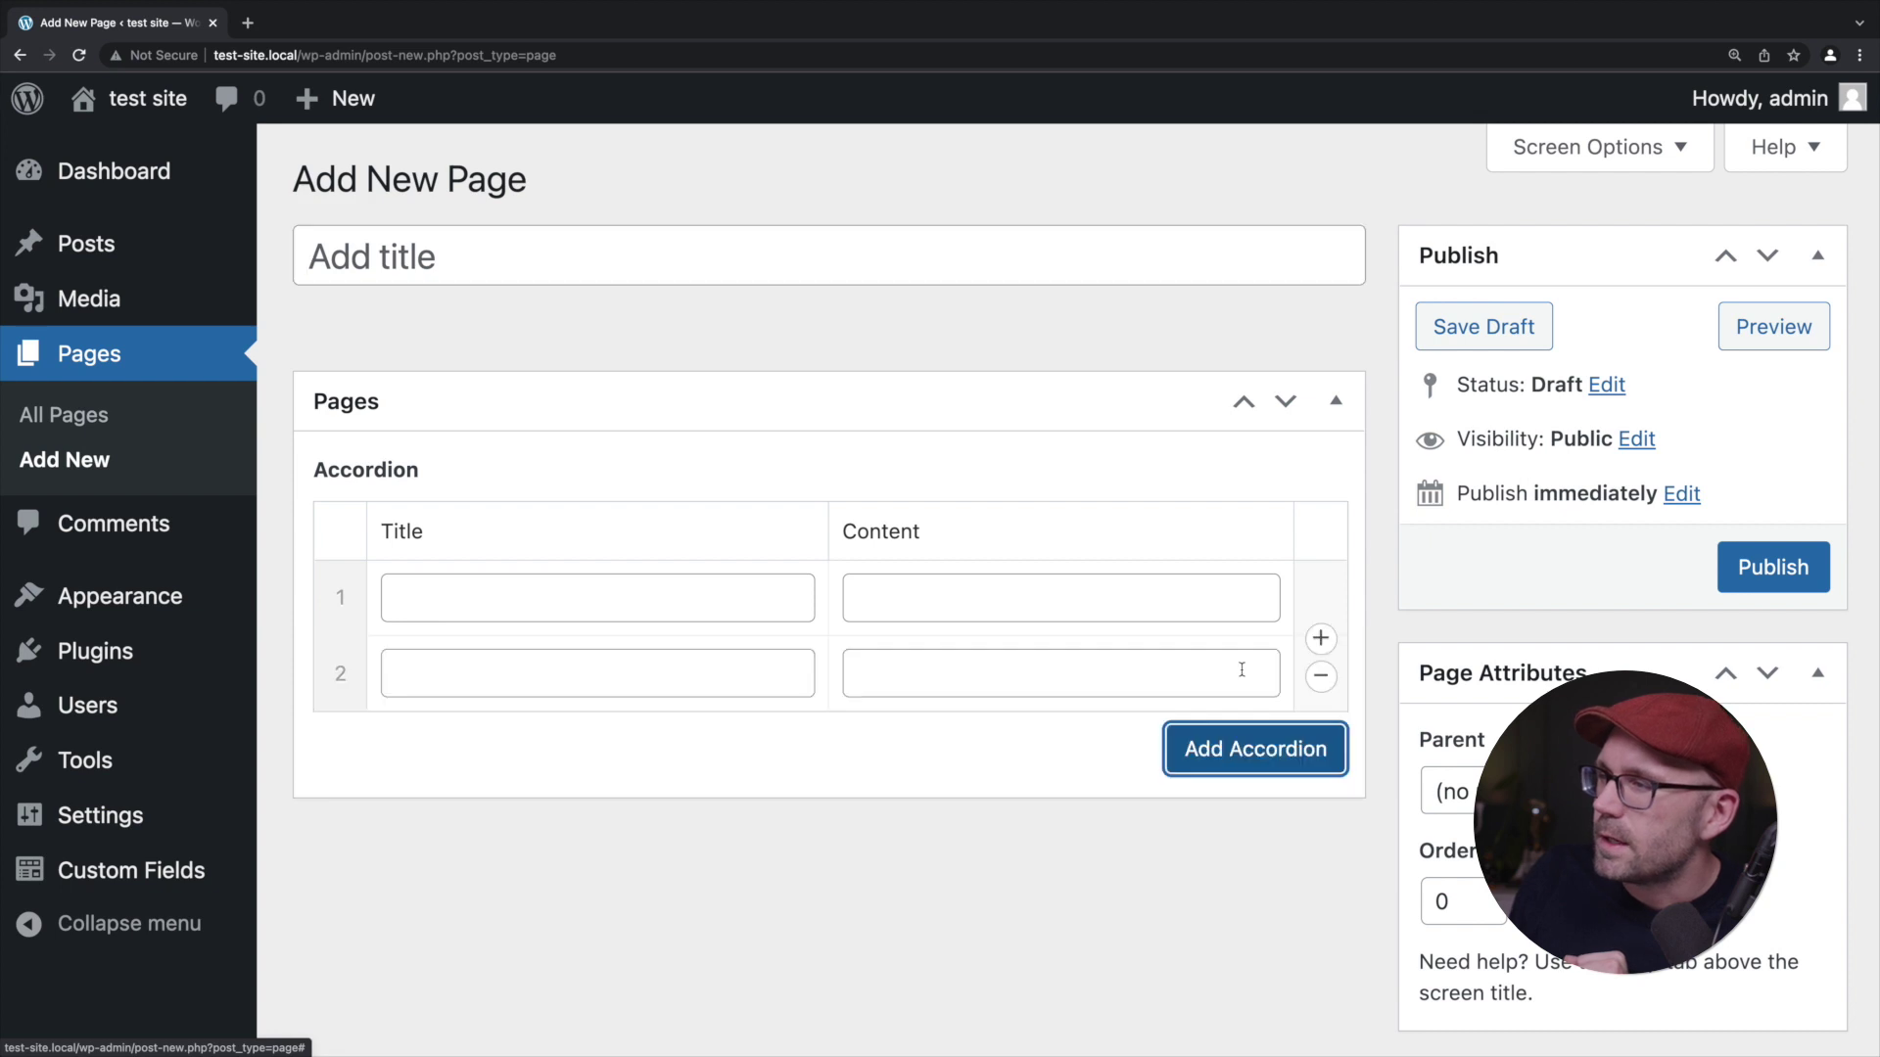
click(1241, 749)
click(1219, 825)
scroll(1136, 936, down, 1)
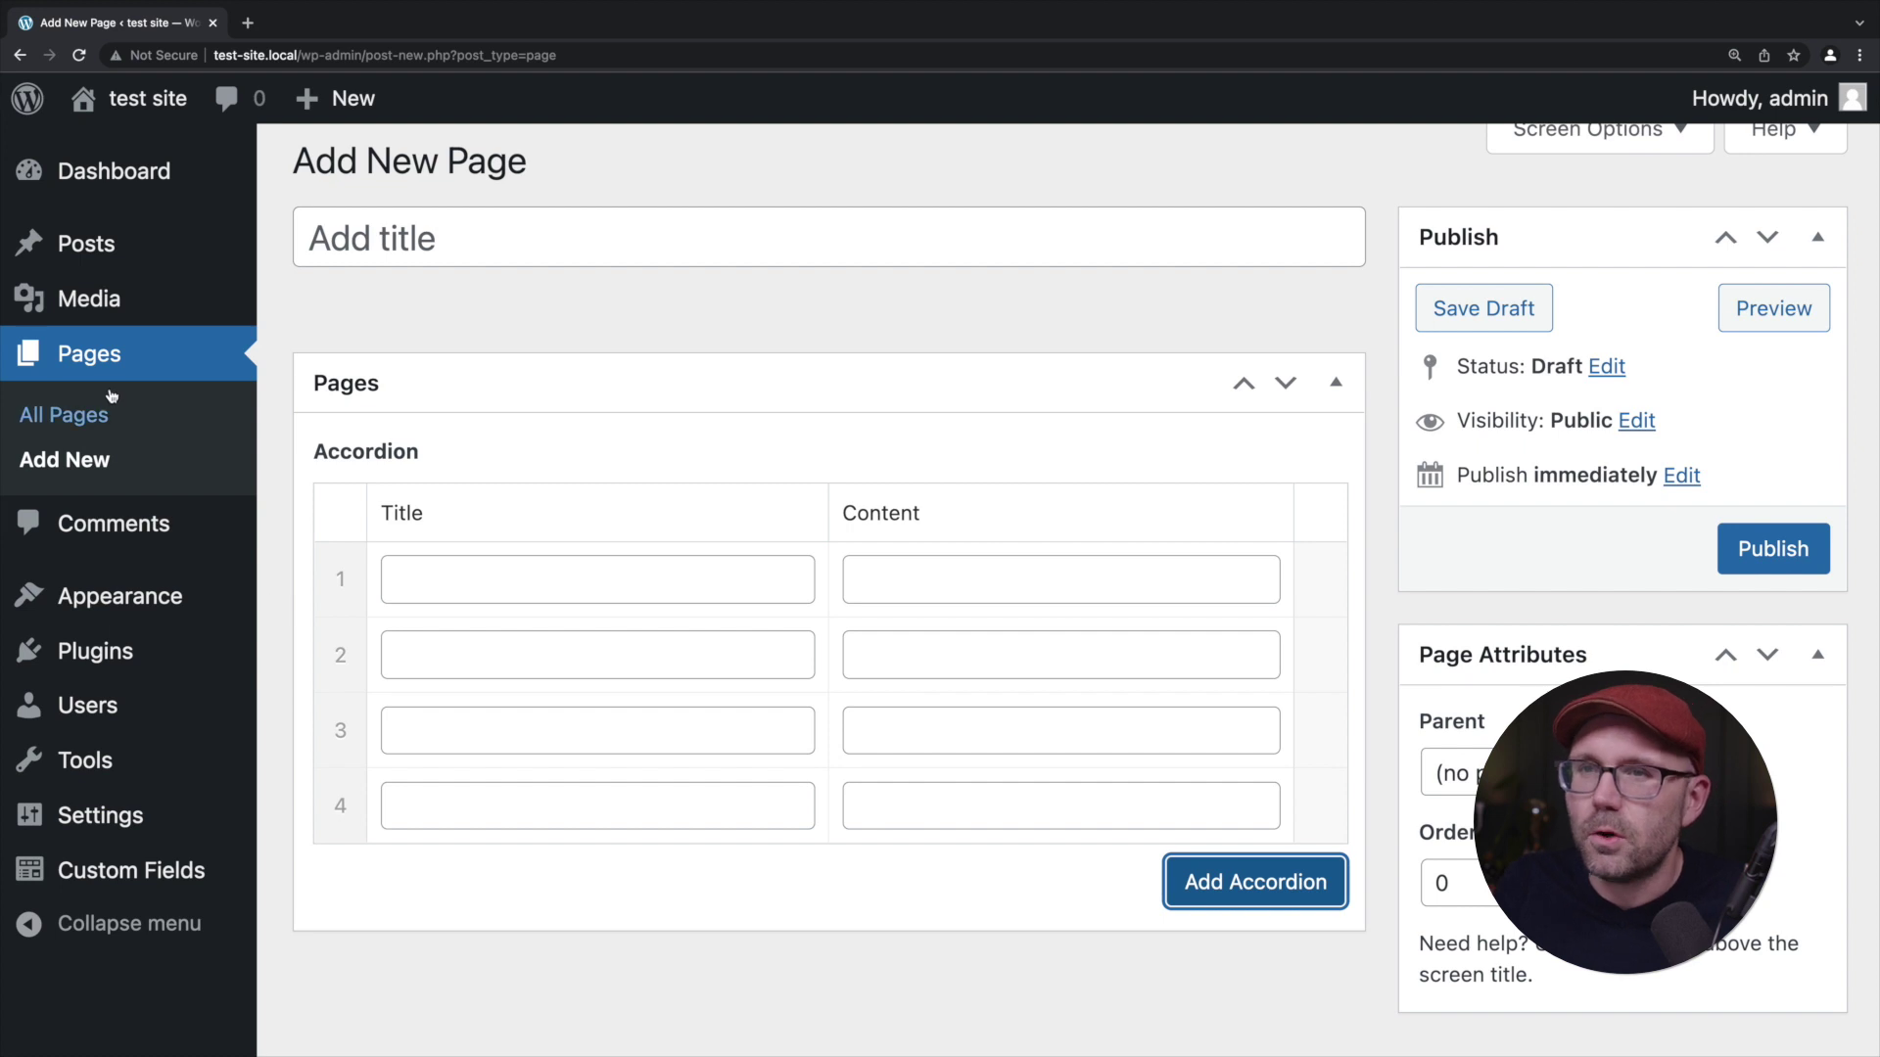
Leave the unsaved page, reopen the Pages group and make Content a Wysiwyg Editor field.
click(151, 875)
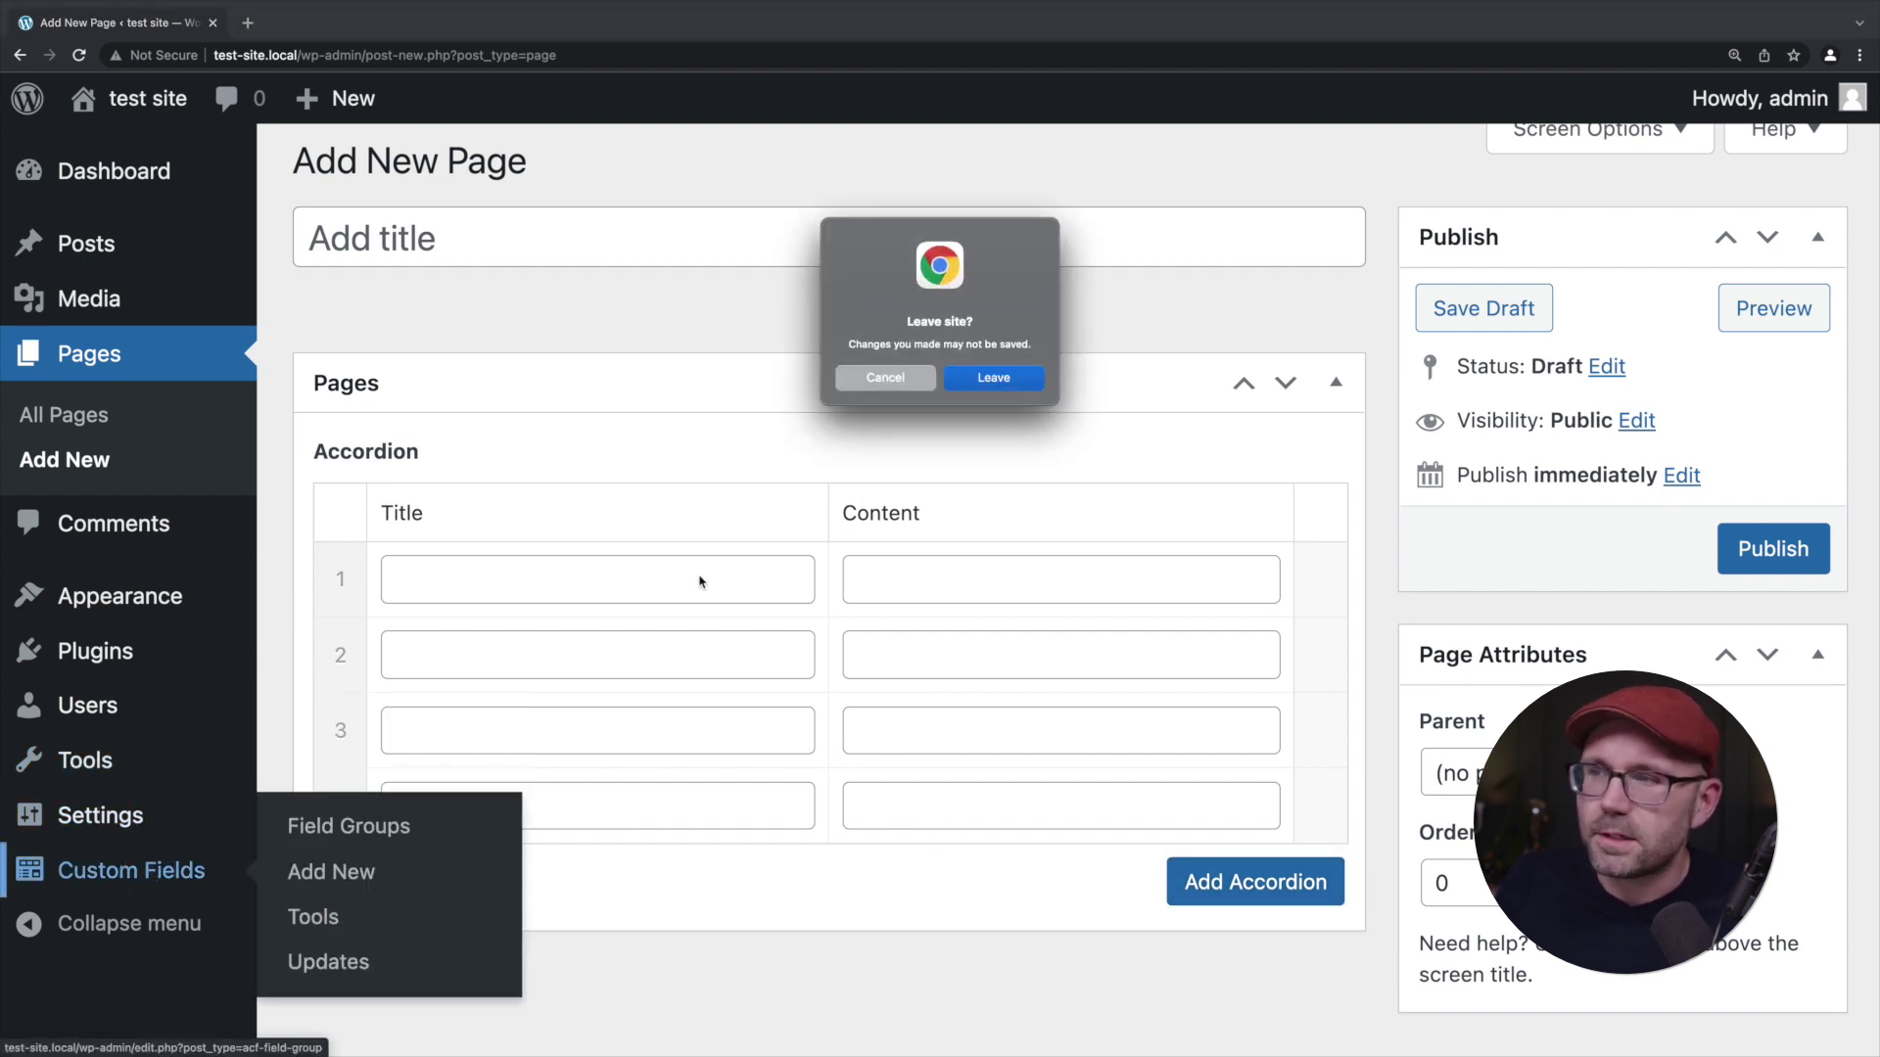
click(979, 381)
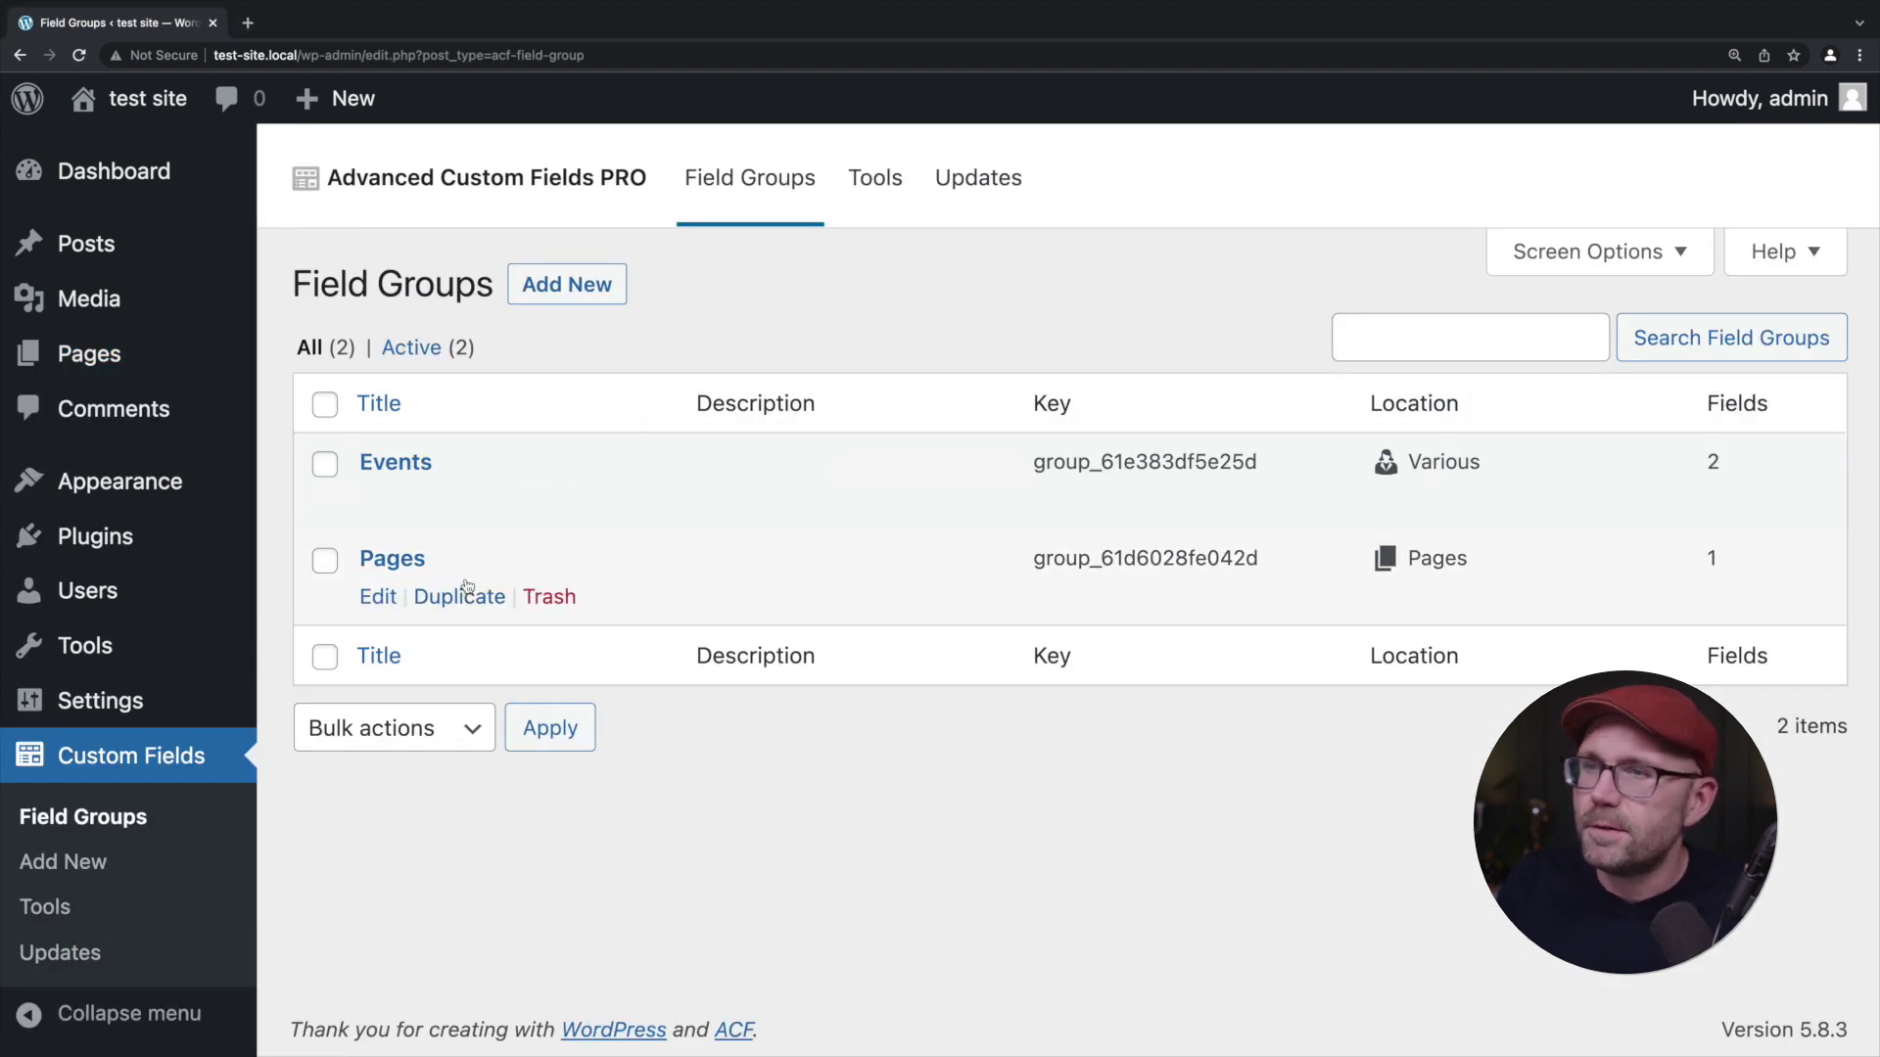
click(402, 562)
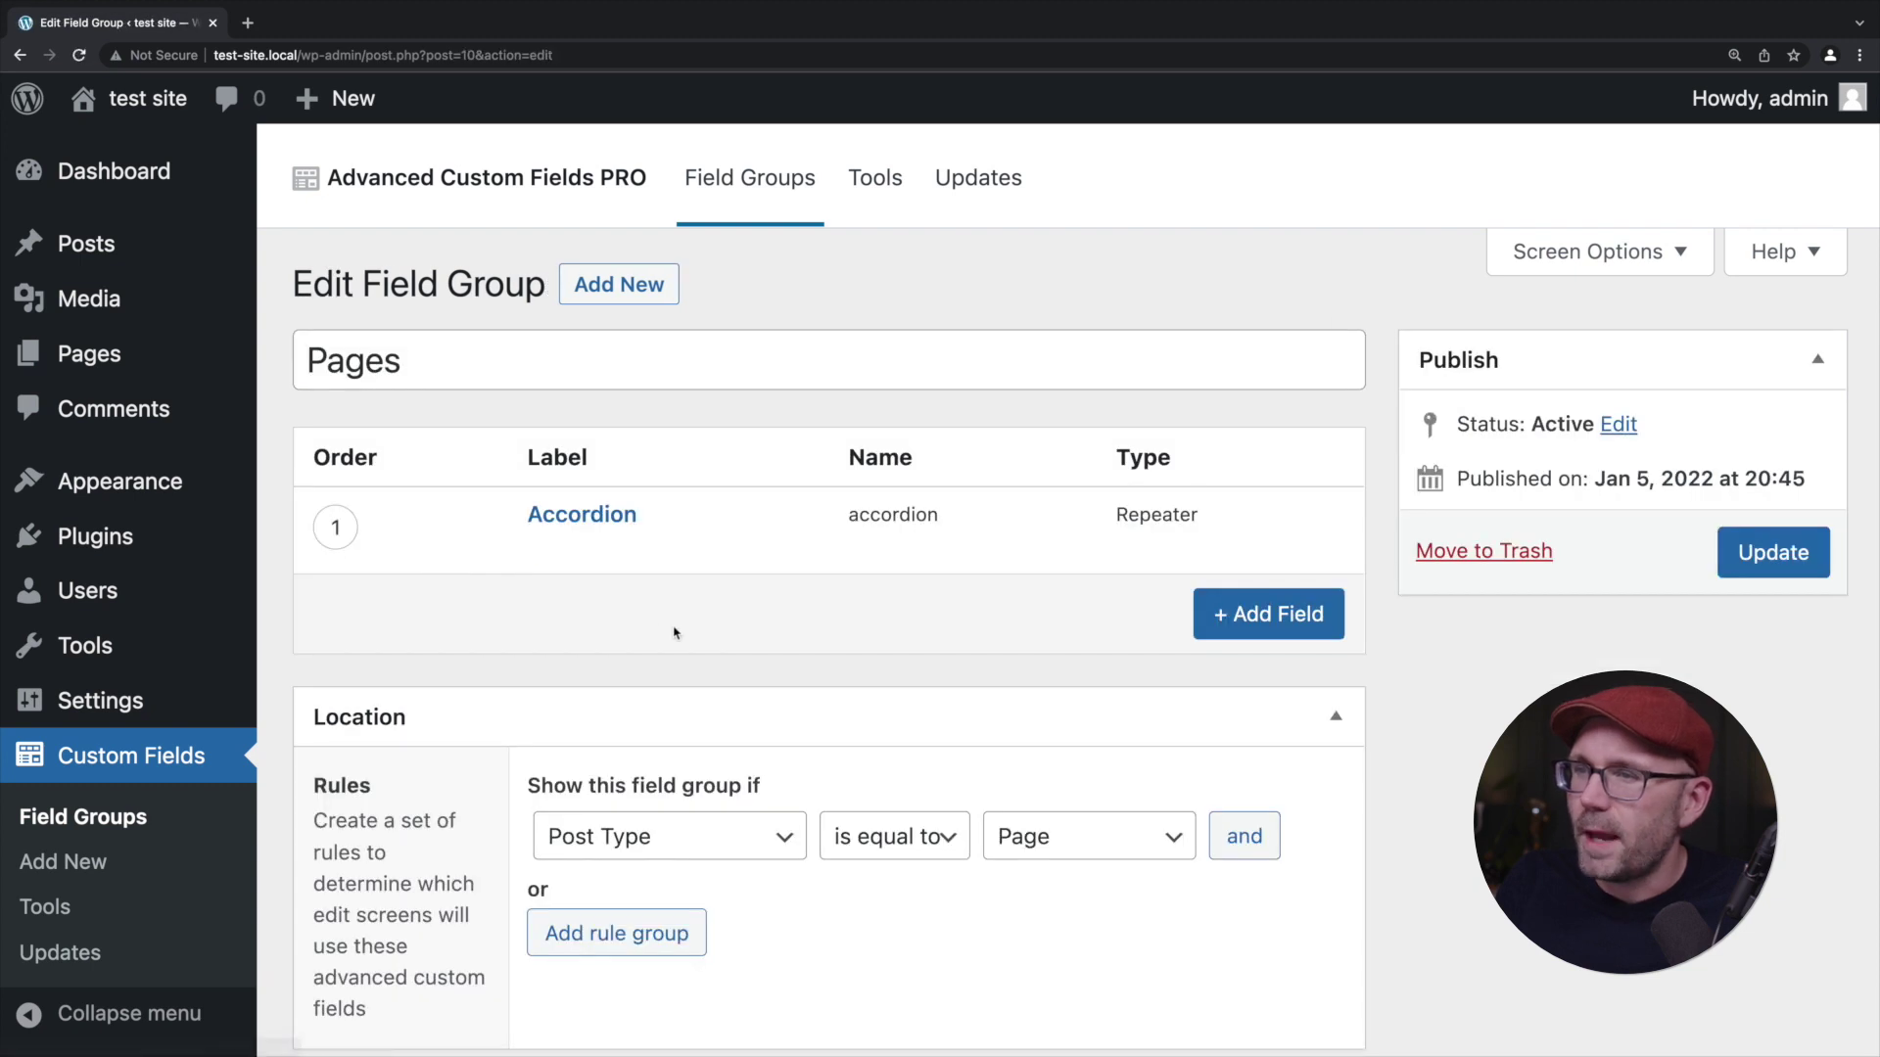
click(538, 541)
scroll(449, 719, down, 7)
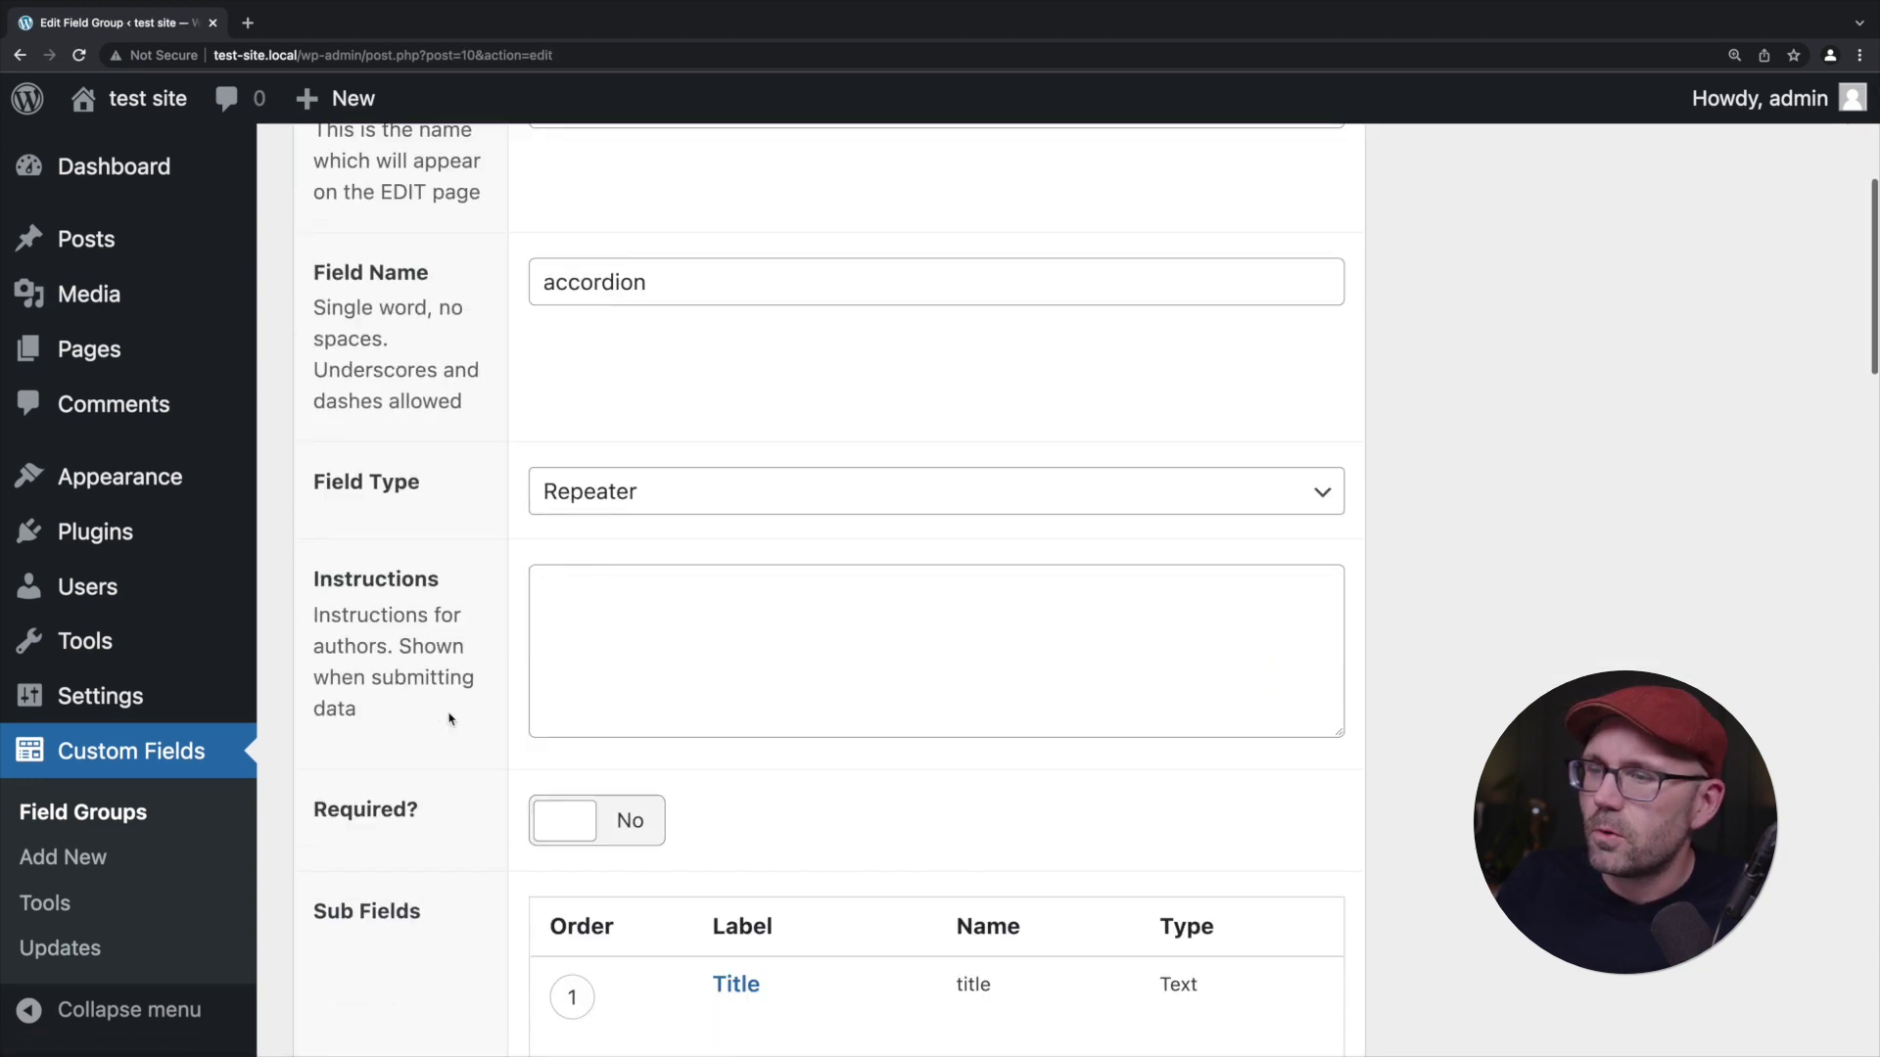
scroll(449, 720, down, 3)
click(720, 534)
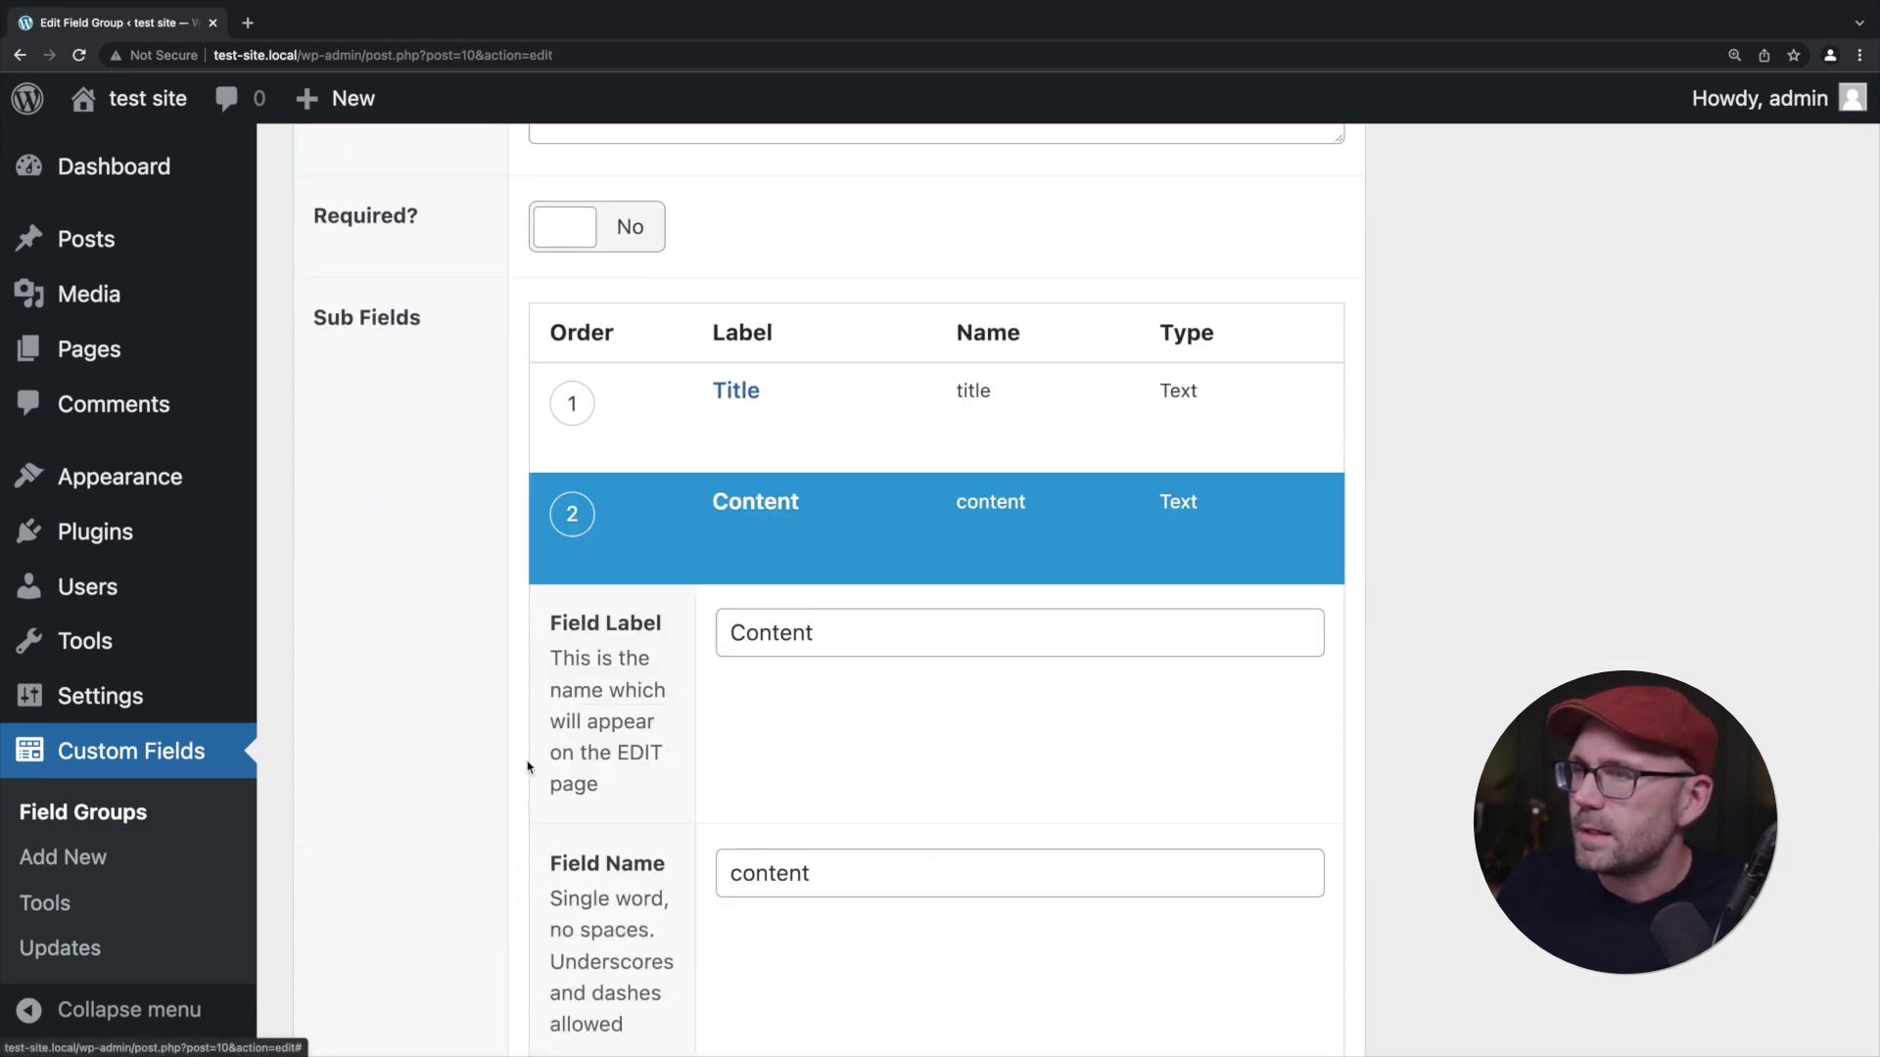
scroll(516, 764, down, 3)
scroll(528, 769, down, 3)
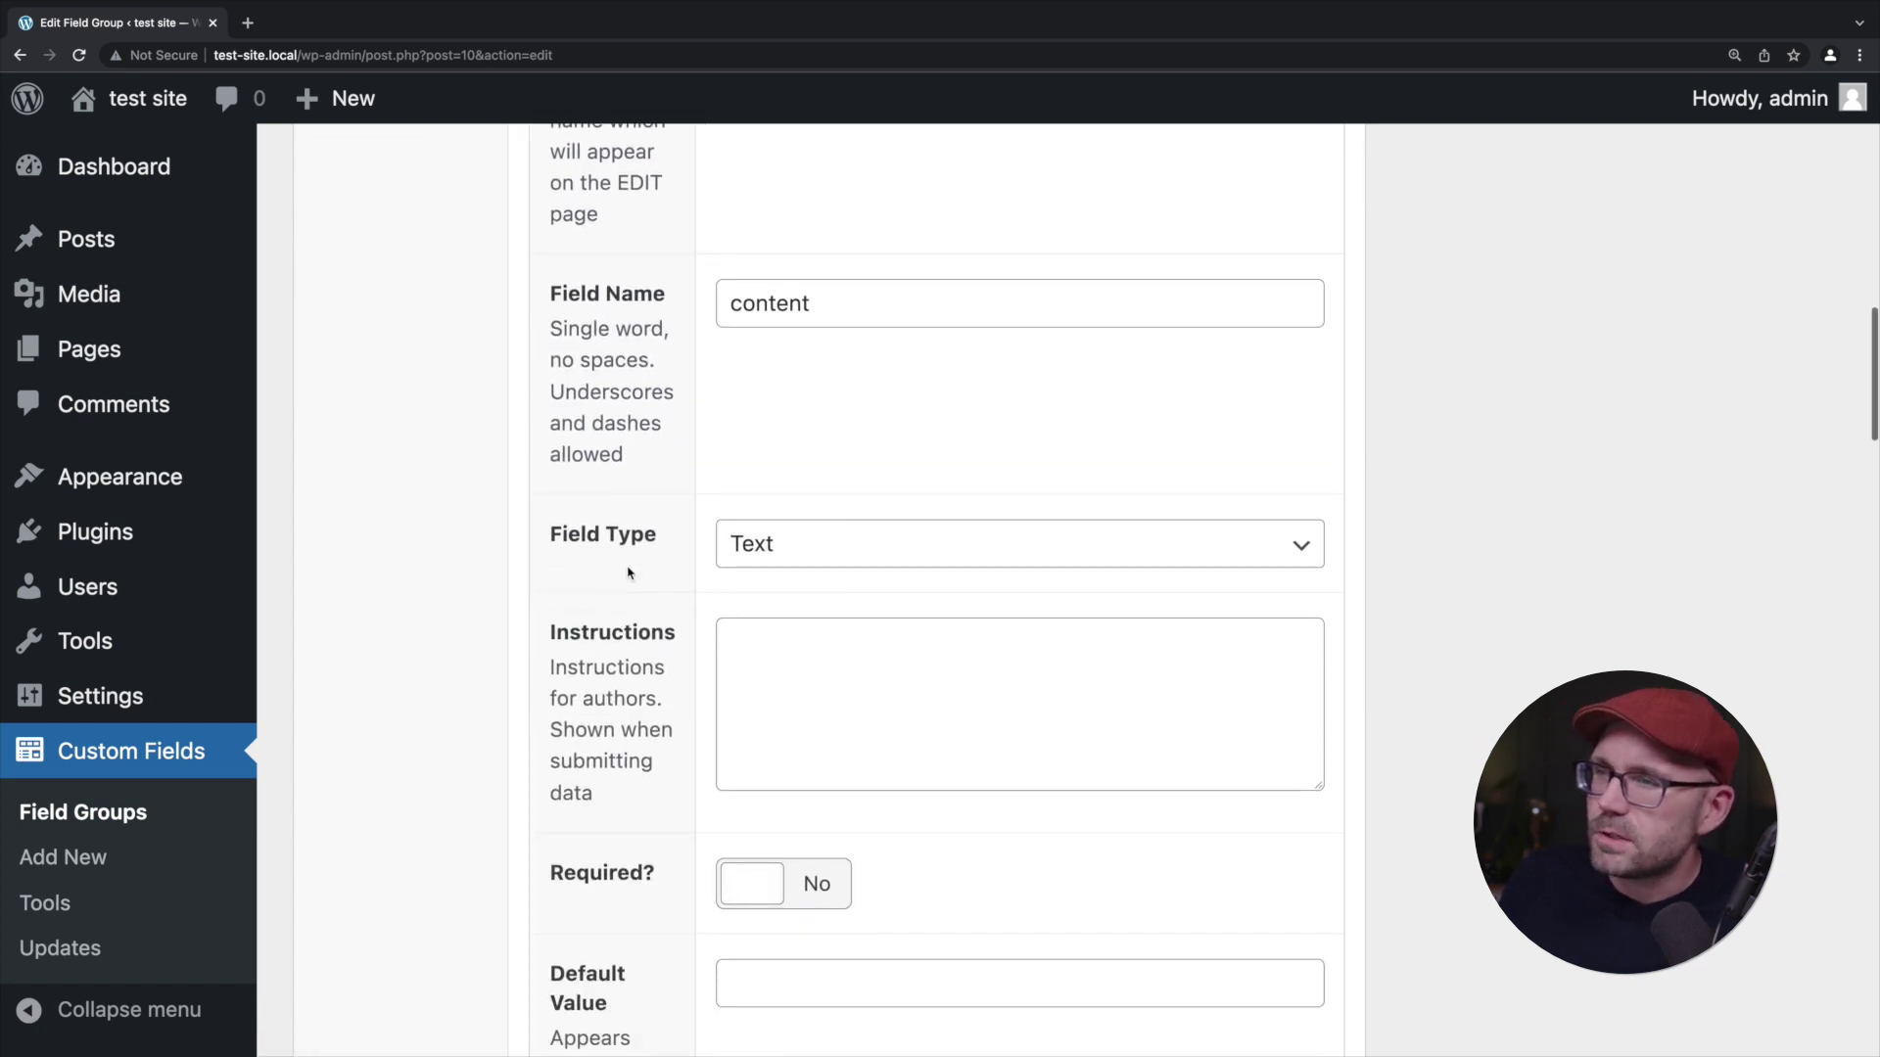
click(820, 553)
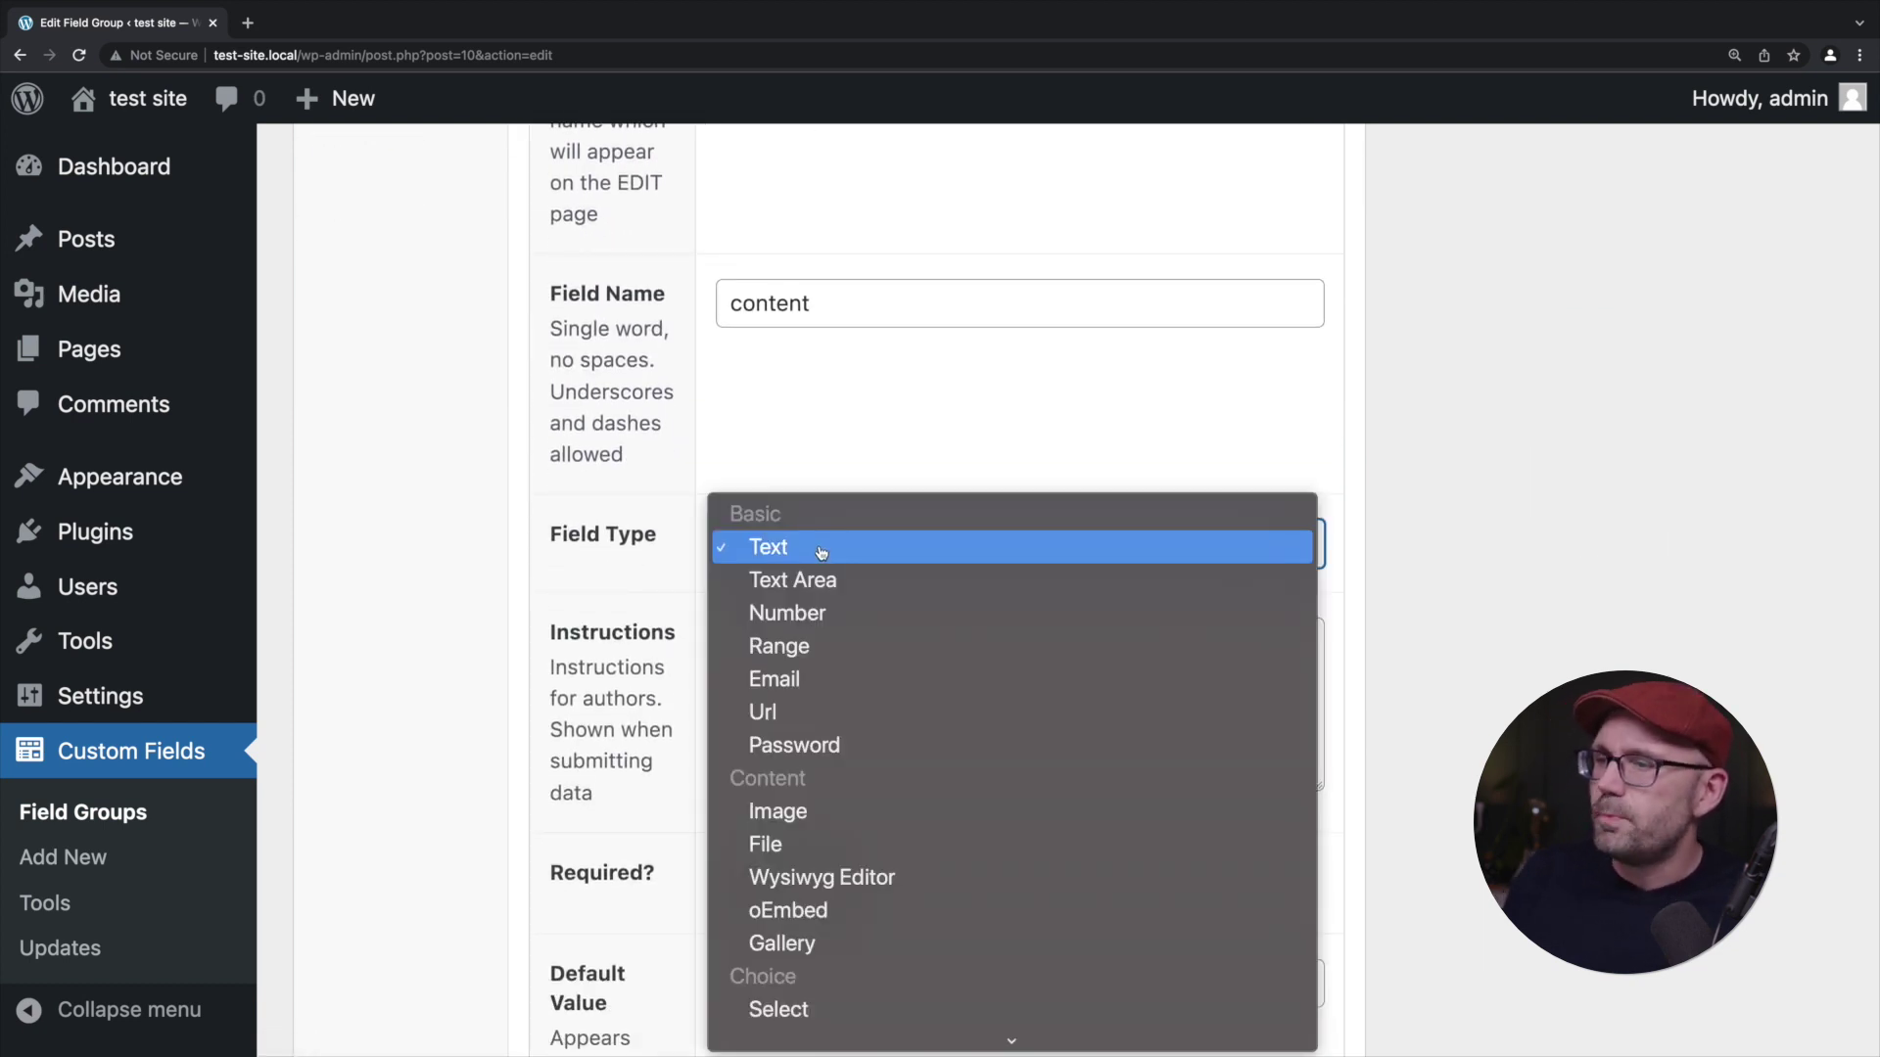
click(848, 881)
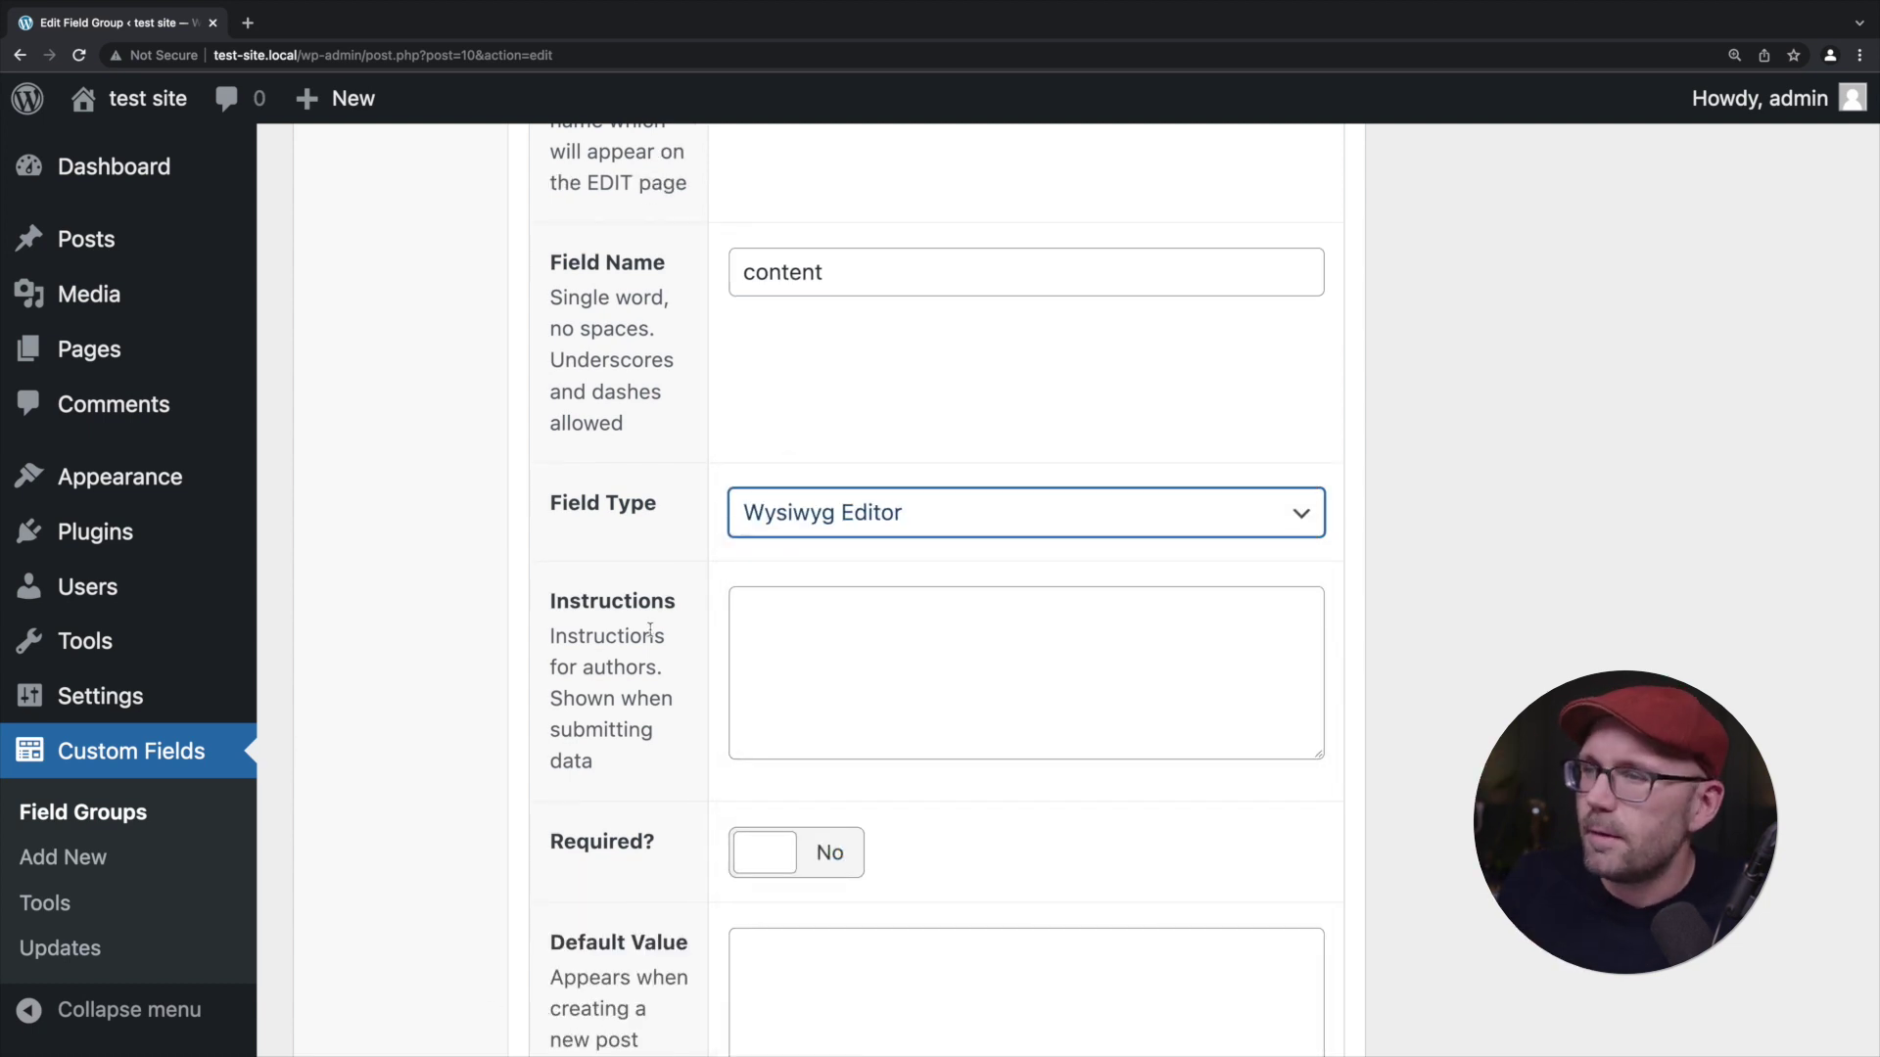
Switch the Accordion repeater's layout from Table to Block.
scroll(695, 628, up, 9)
click(736, 773)
scroll(365, 853, down, 9)
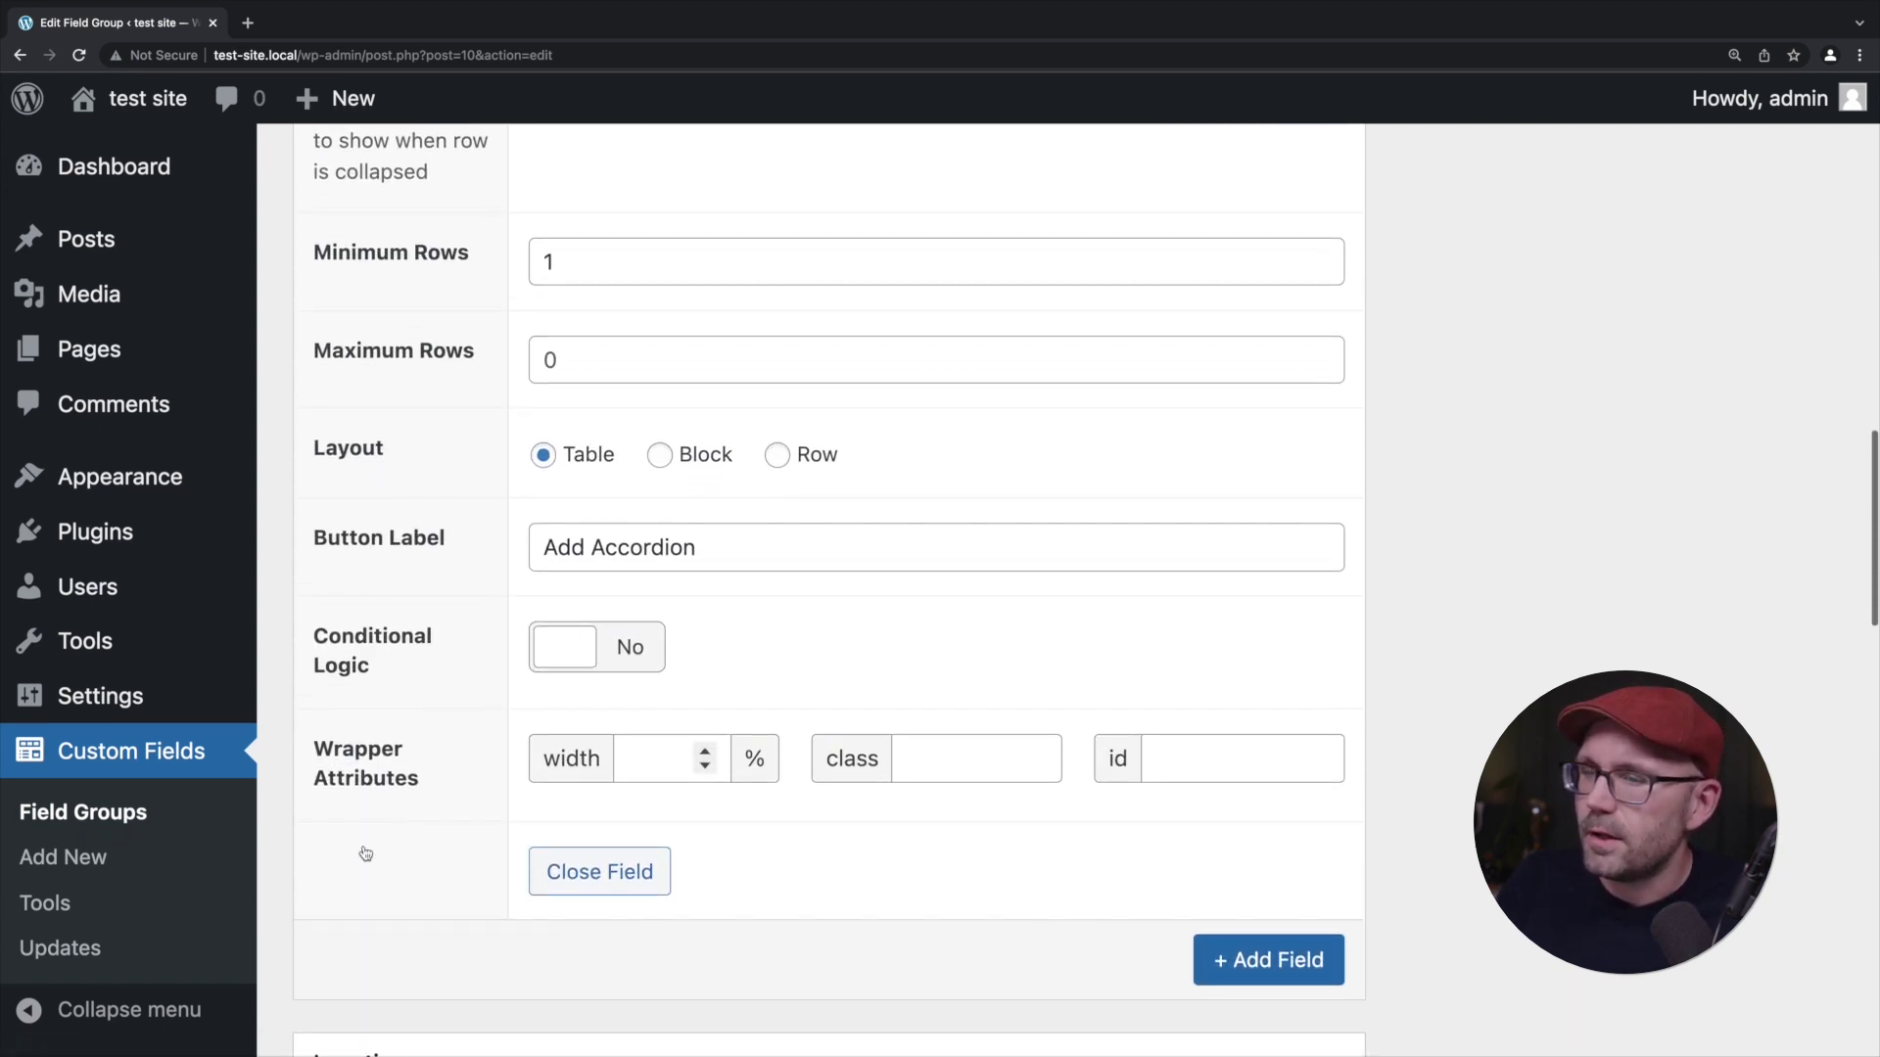
drag(314, 421, 382, 427)
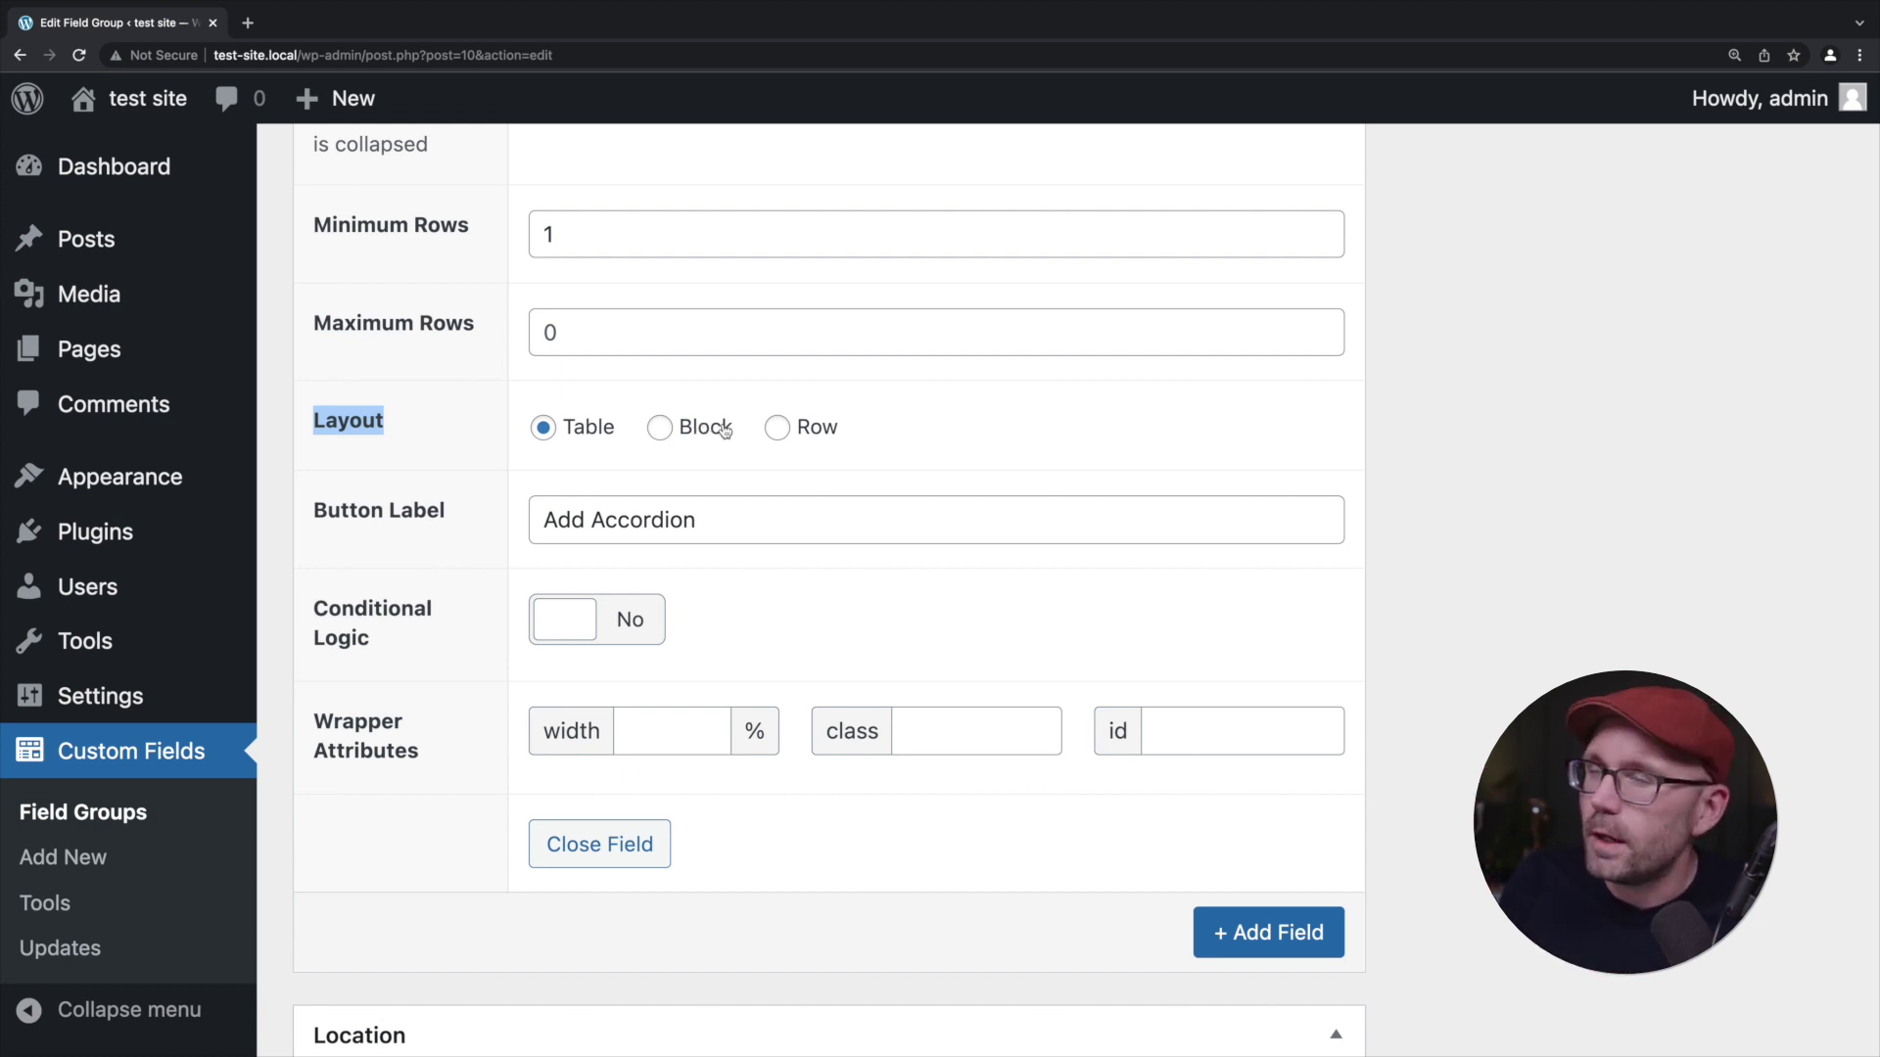
click(666, 430)
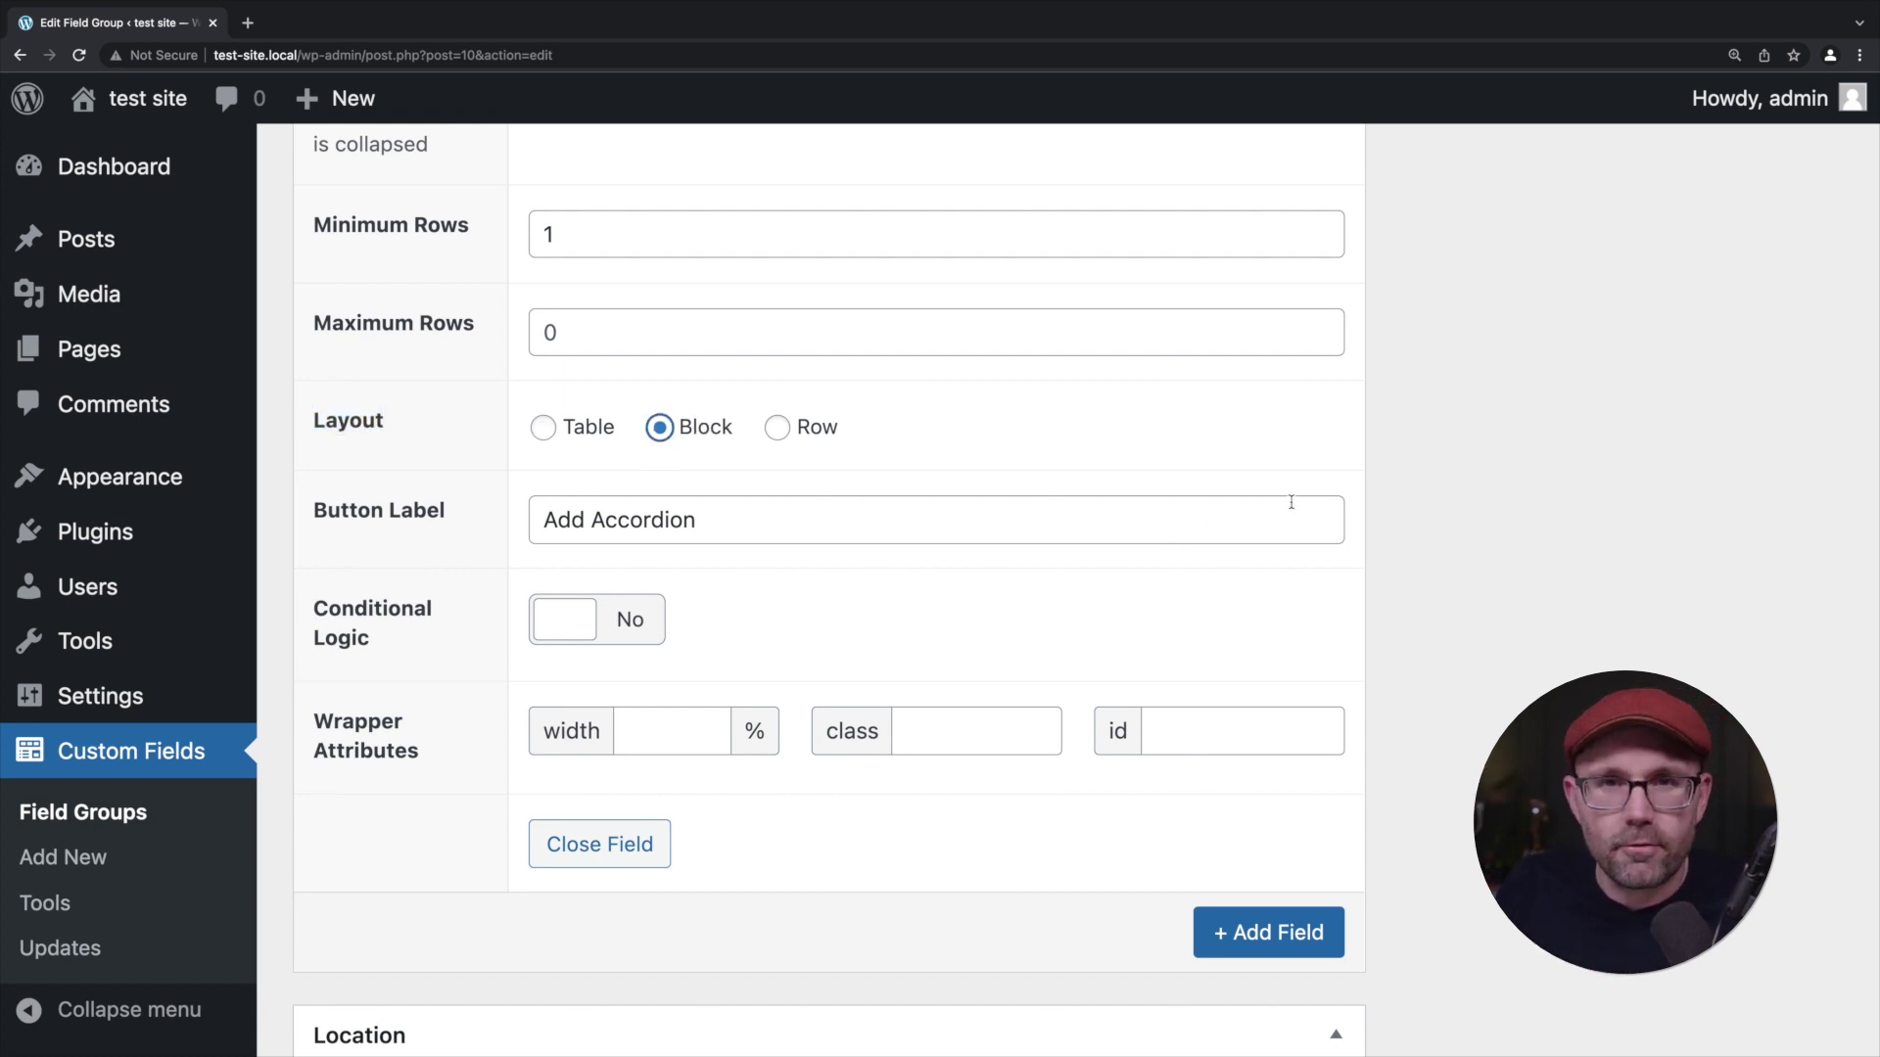
scroll(1521, 474, up, 15)
Update the field group and start a new page.
click(1773, 554)
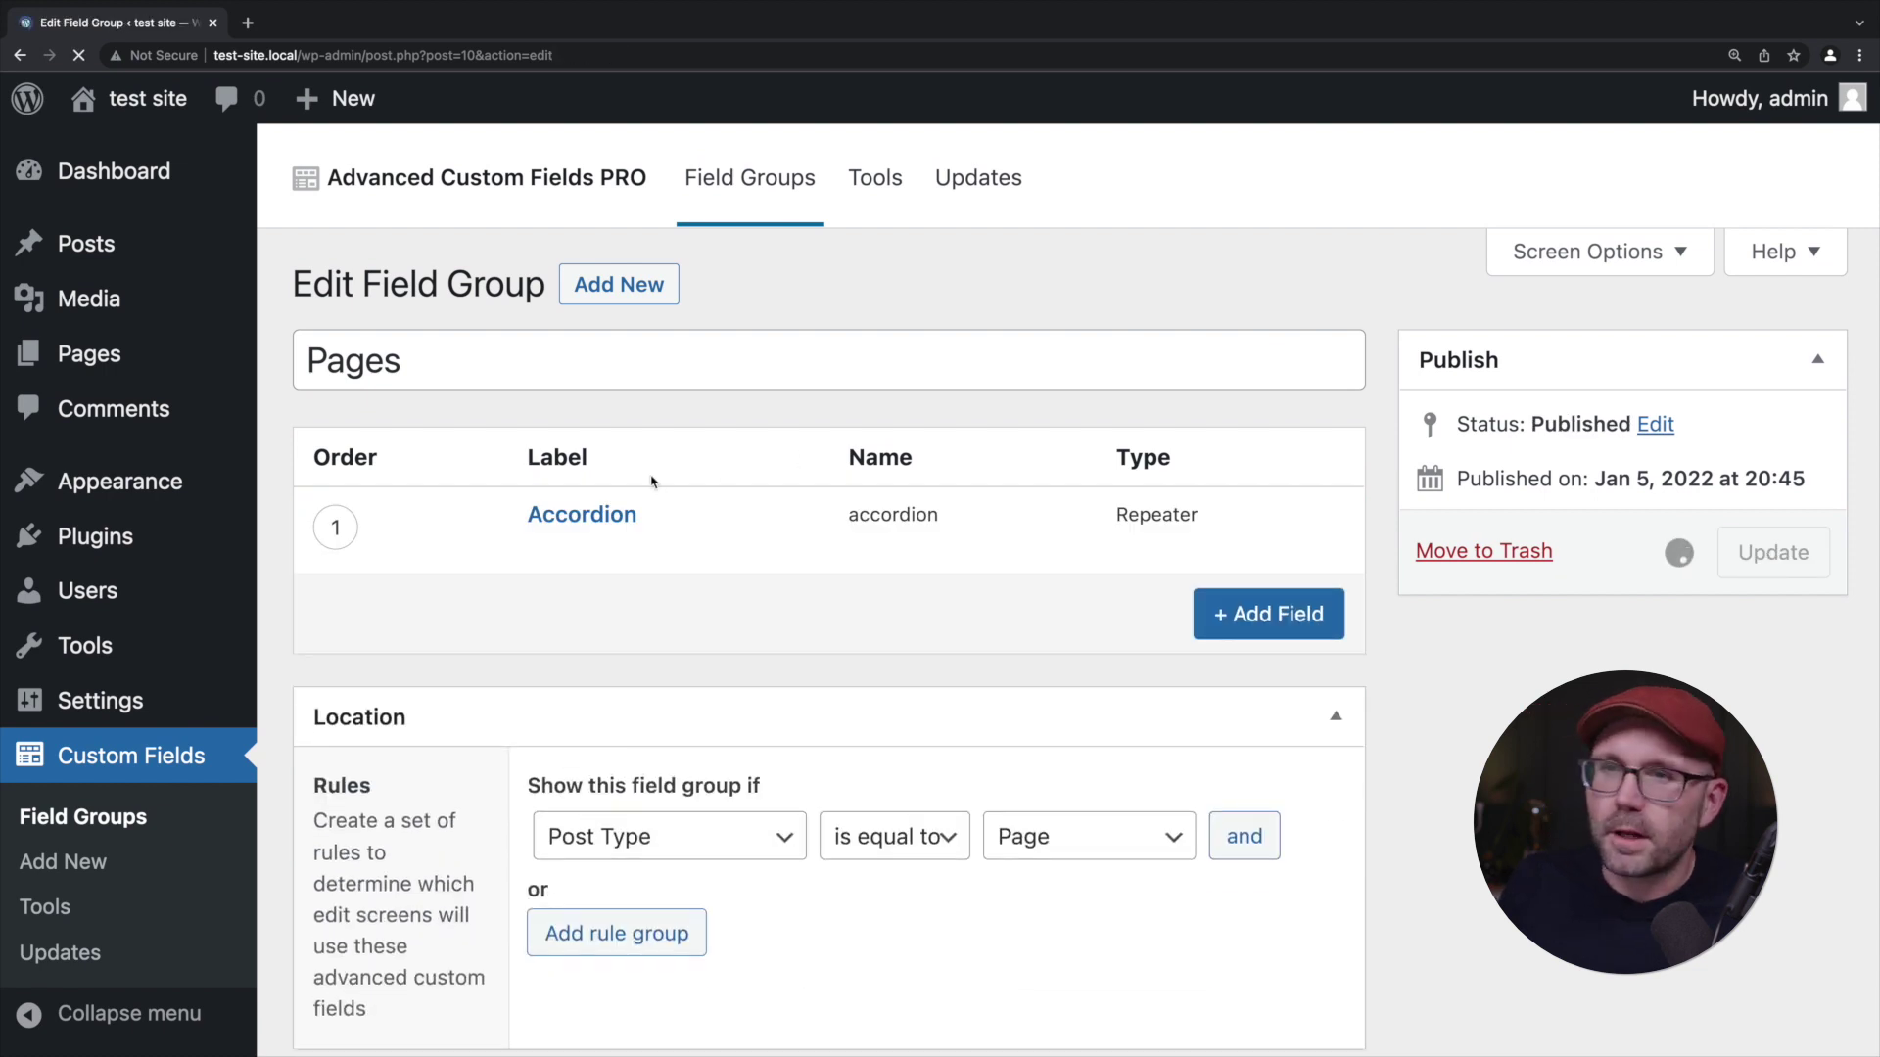
click(90, 360)
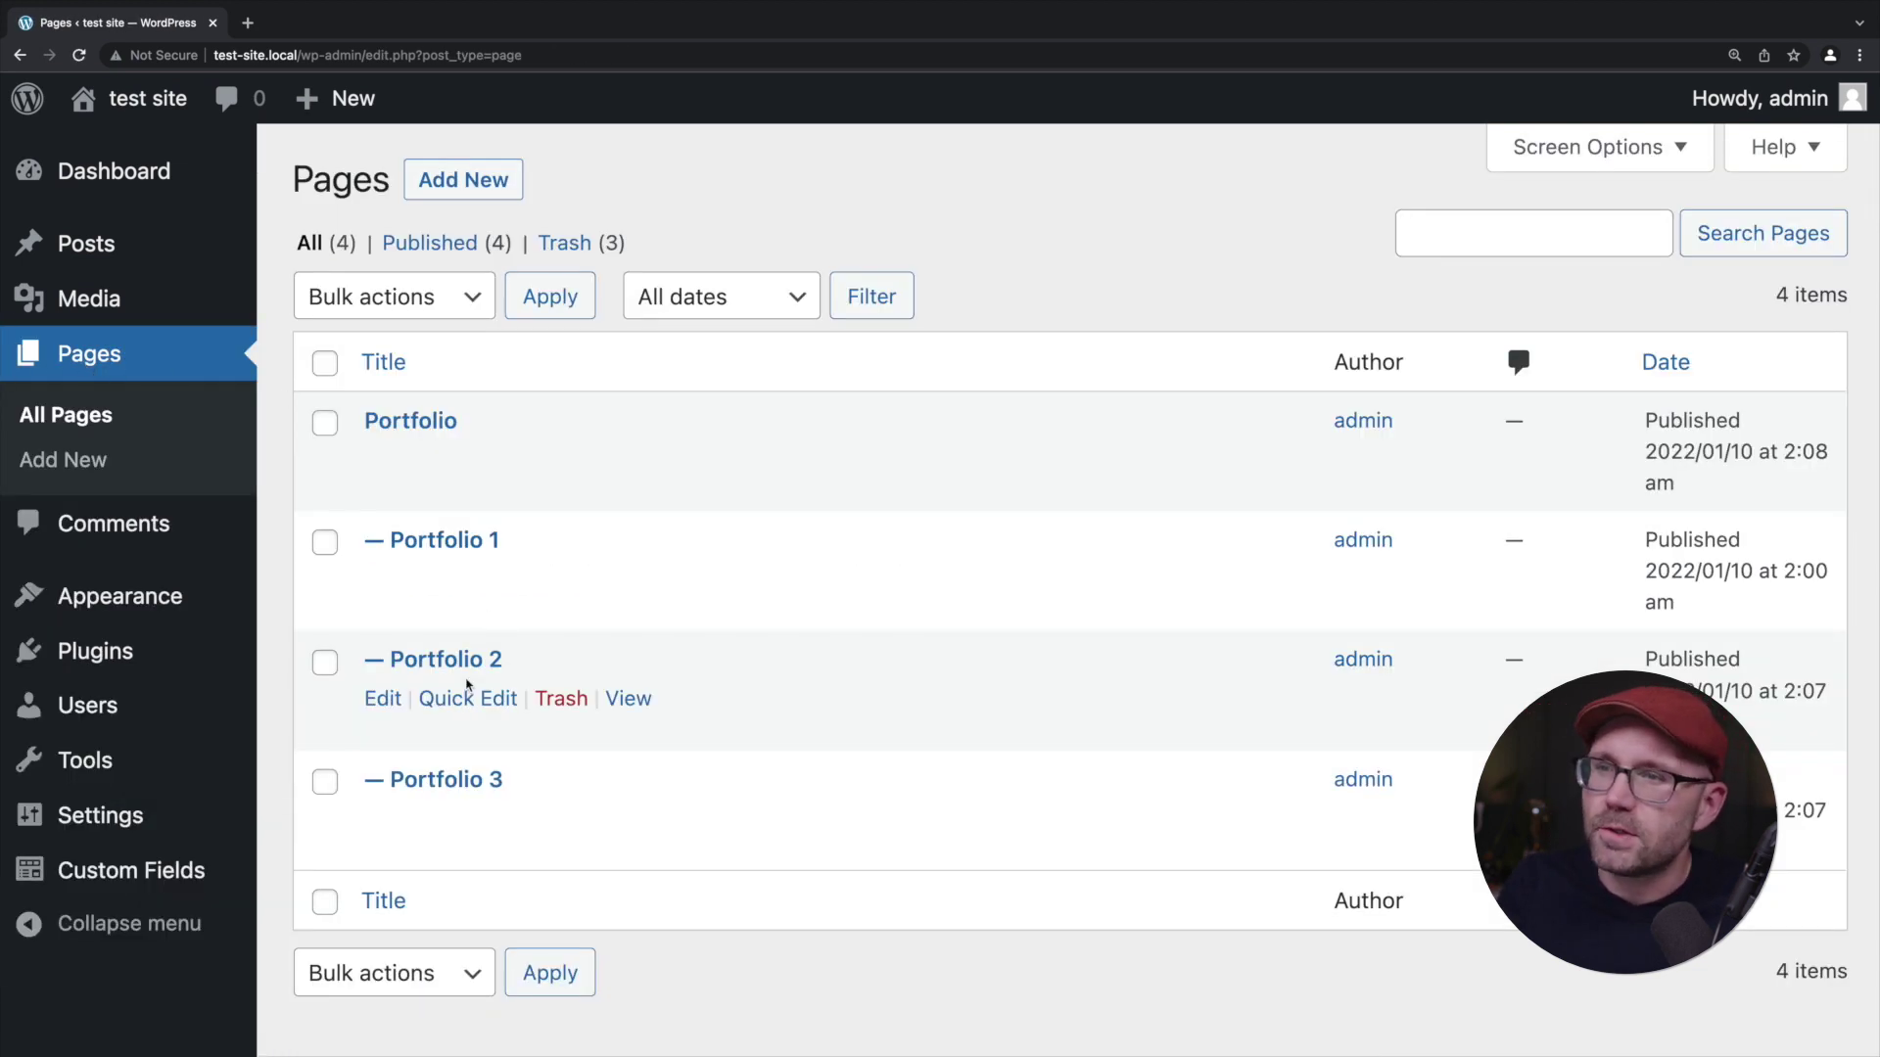
click(463, 179)
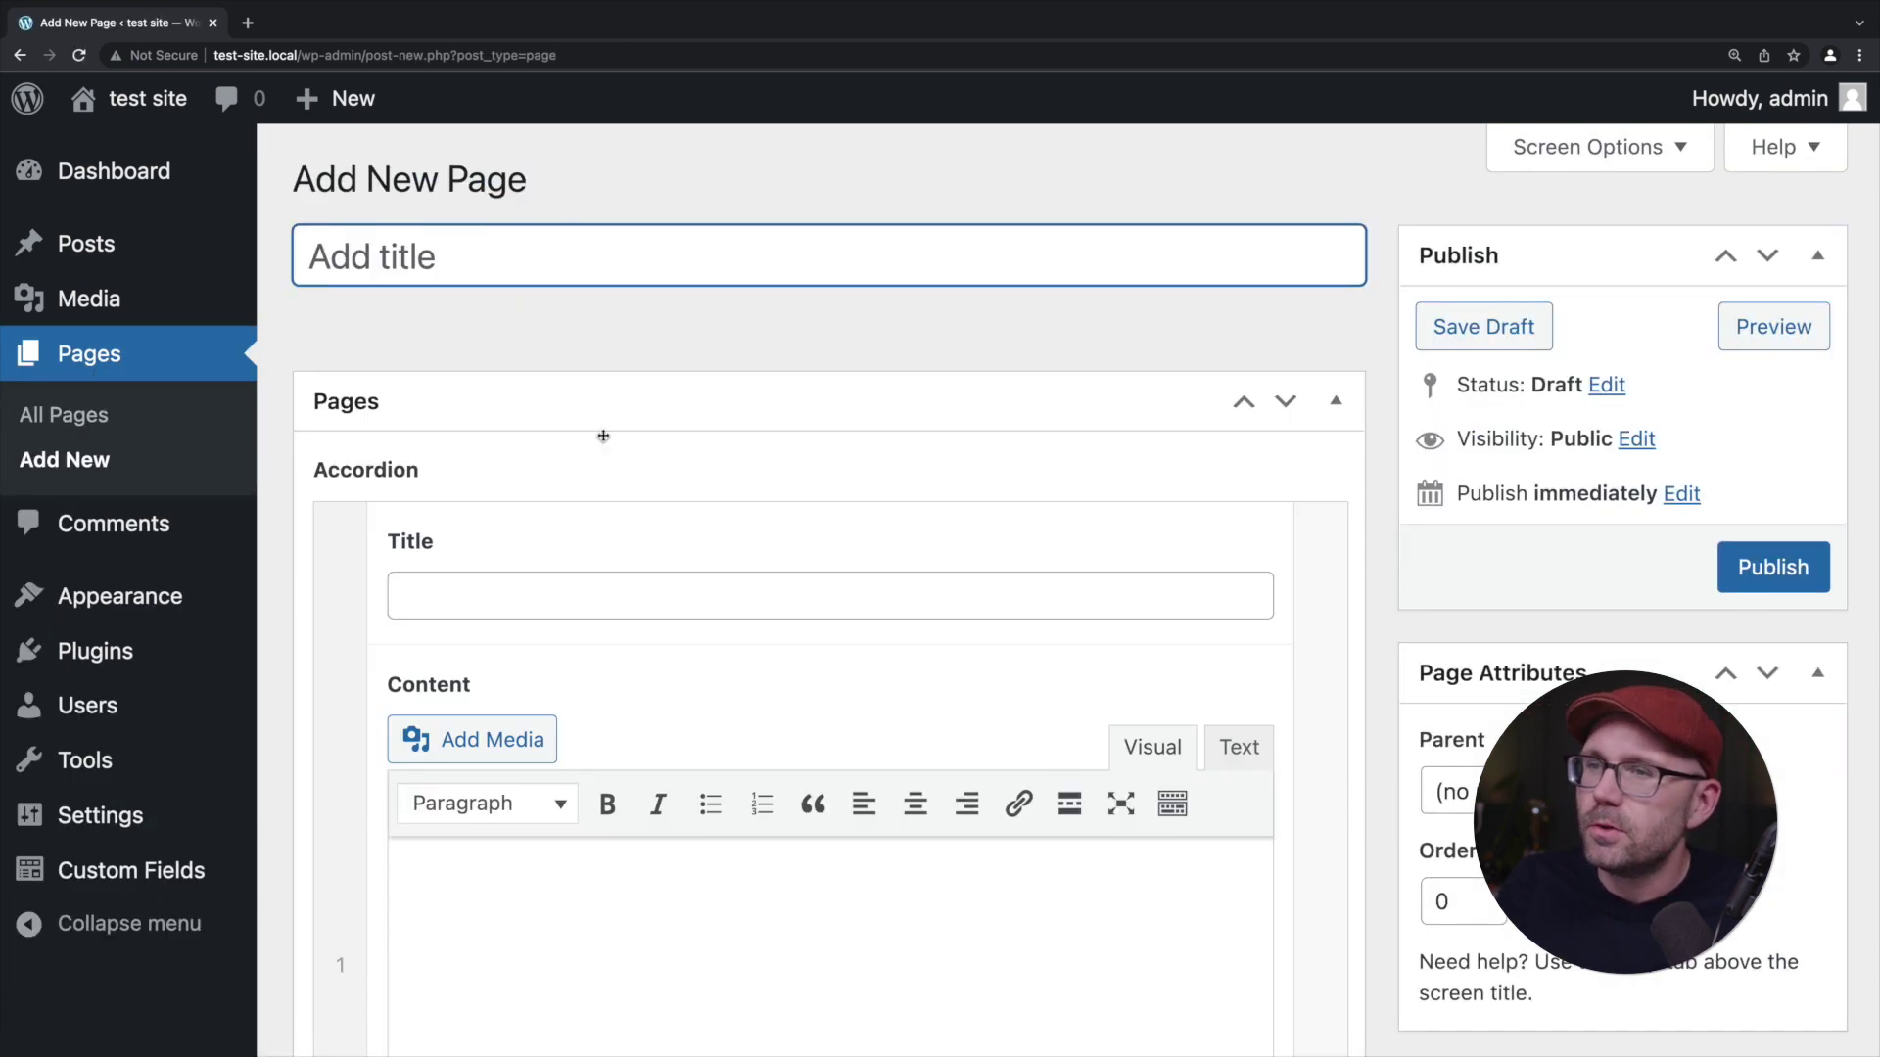
Enter 'Accordion' as the first row's Title, then move into its Content editor.
scroll(532, 567, down, 4)
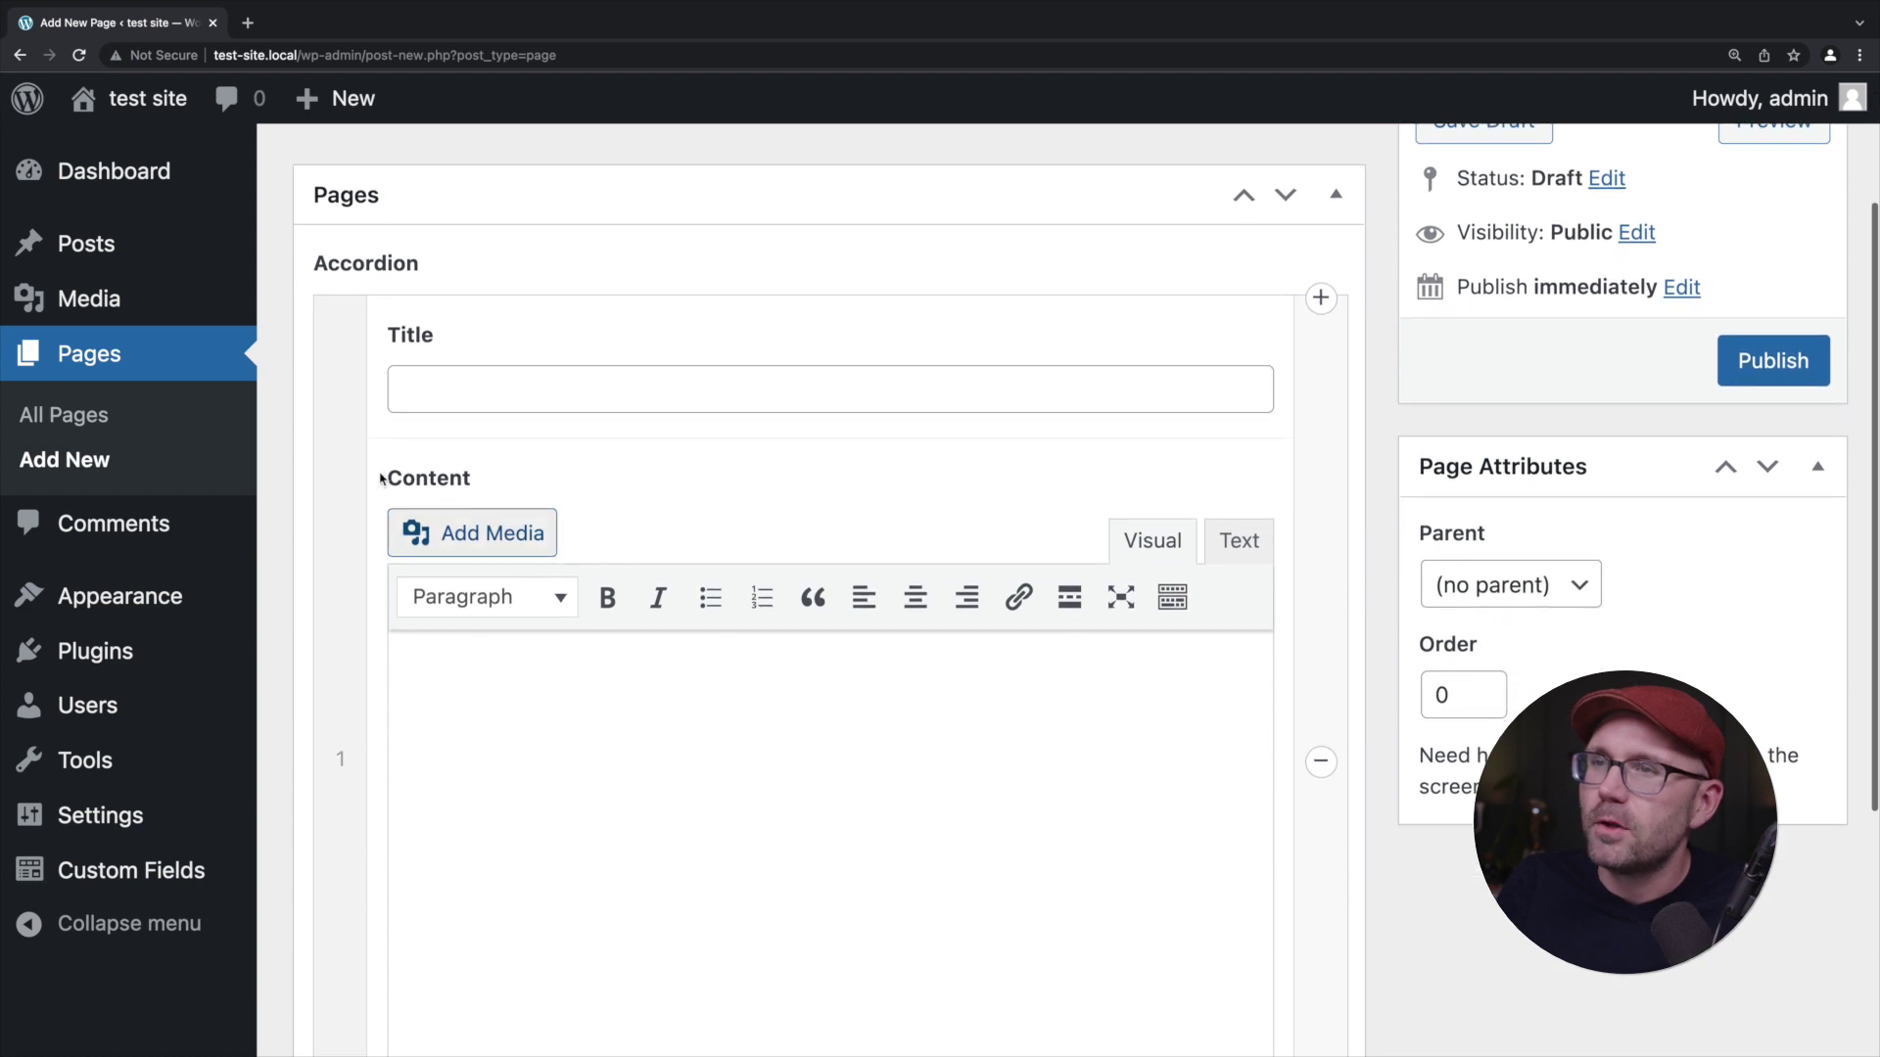
click(750, 370)
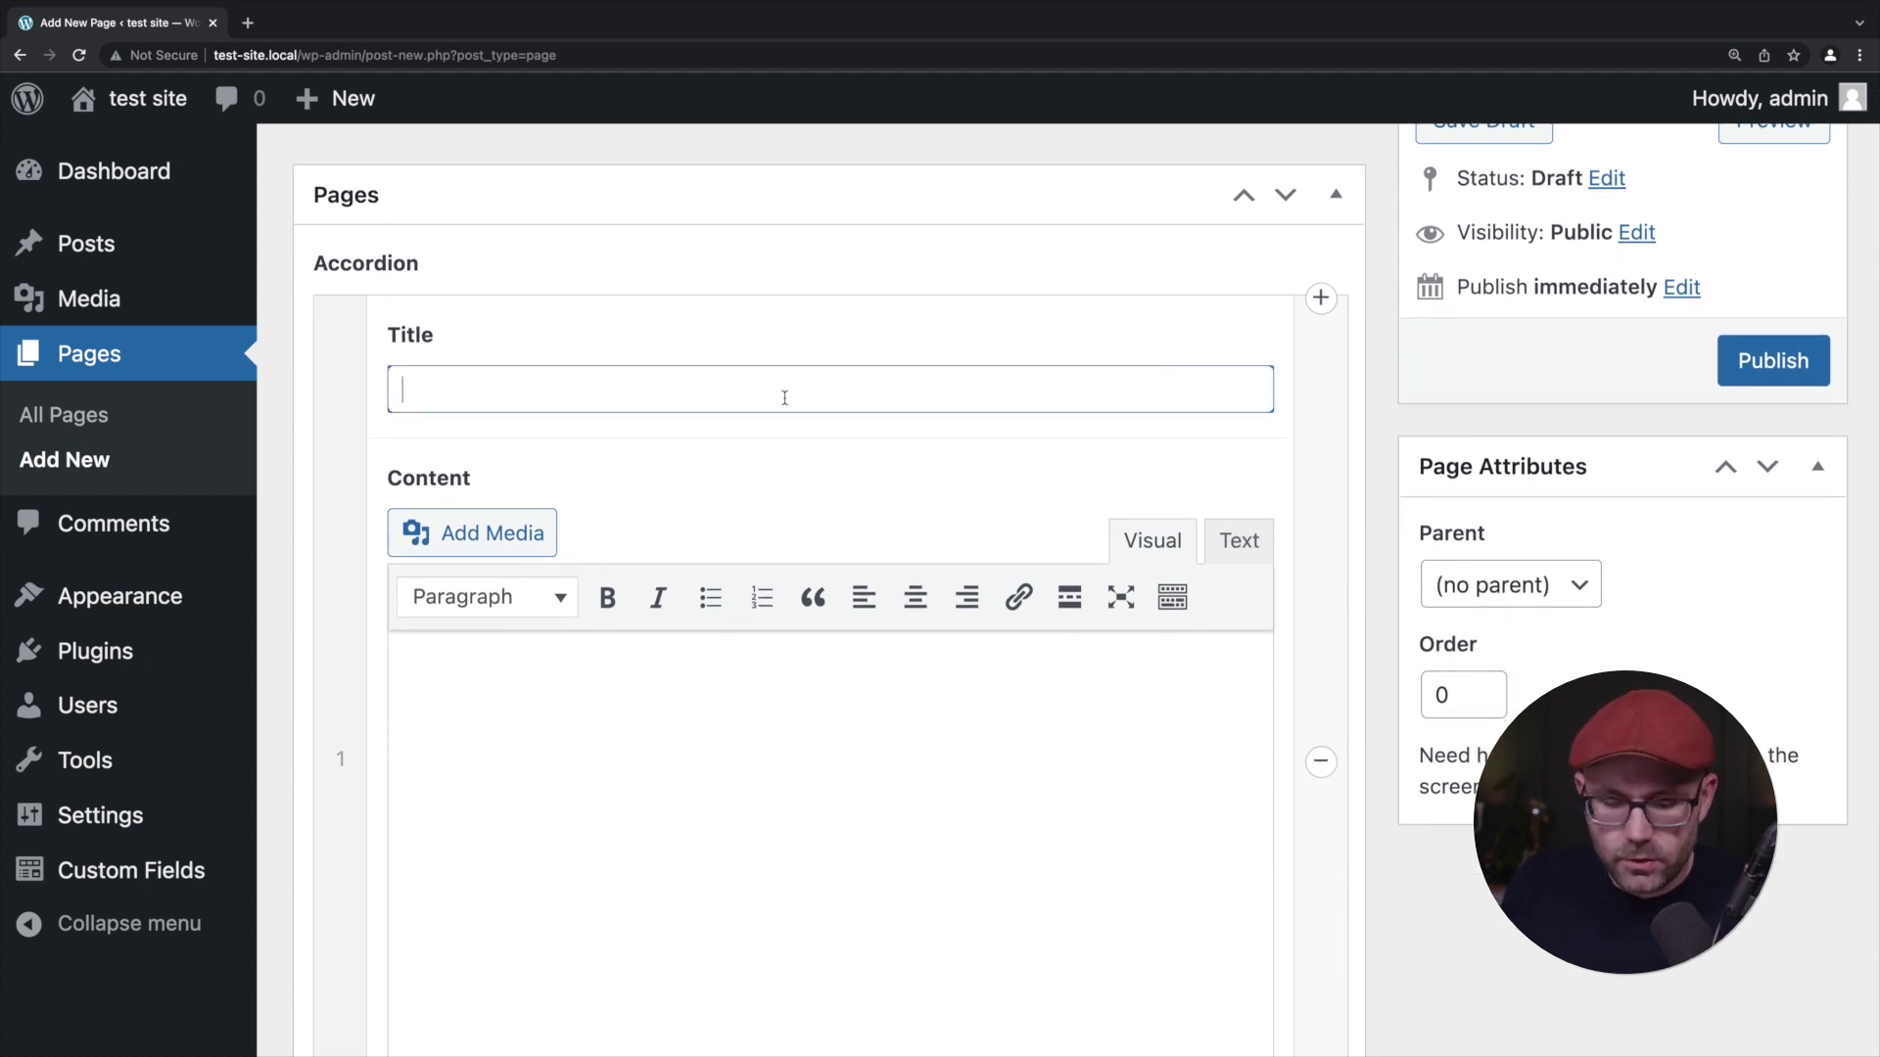
text(Accordion 1)
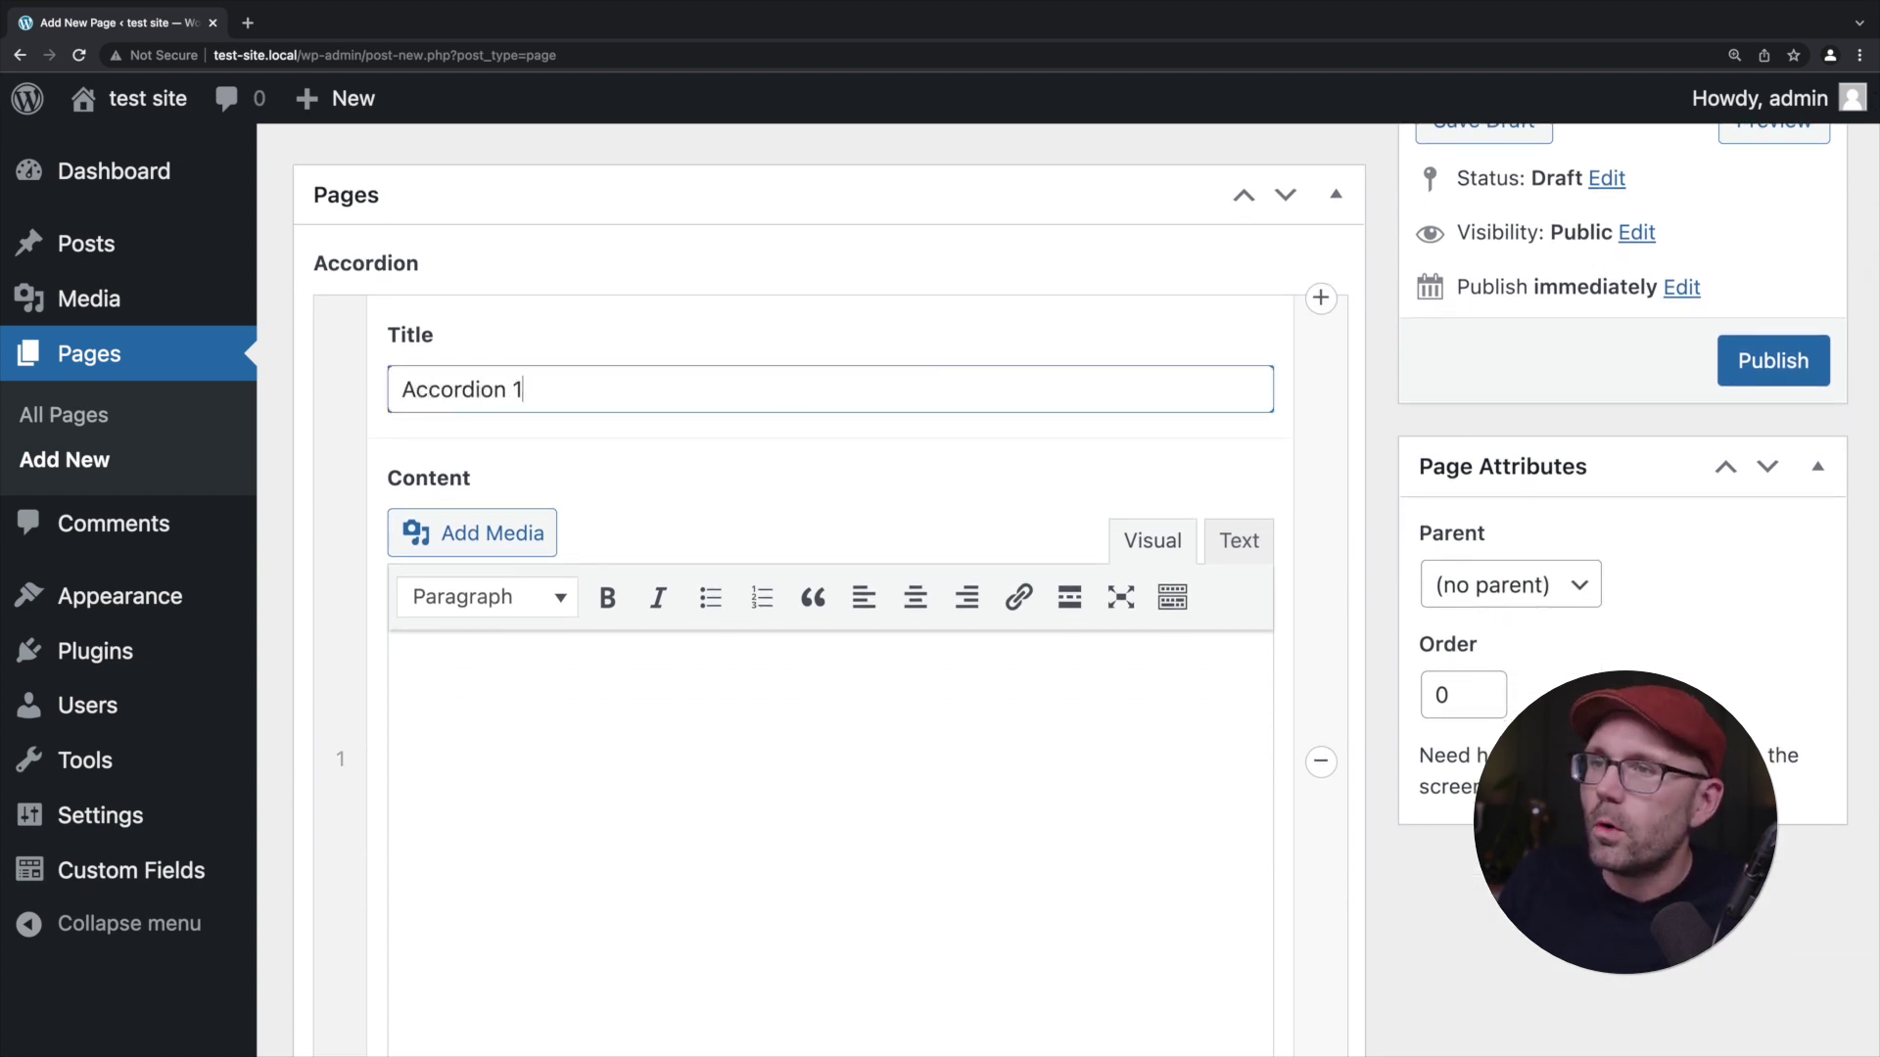
click(592, 643)
Search 'place holder text' in a new tab and copy generated lorem ipsum from loremipsum.io.
key(ctrl+t)
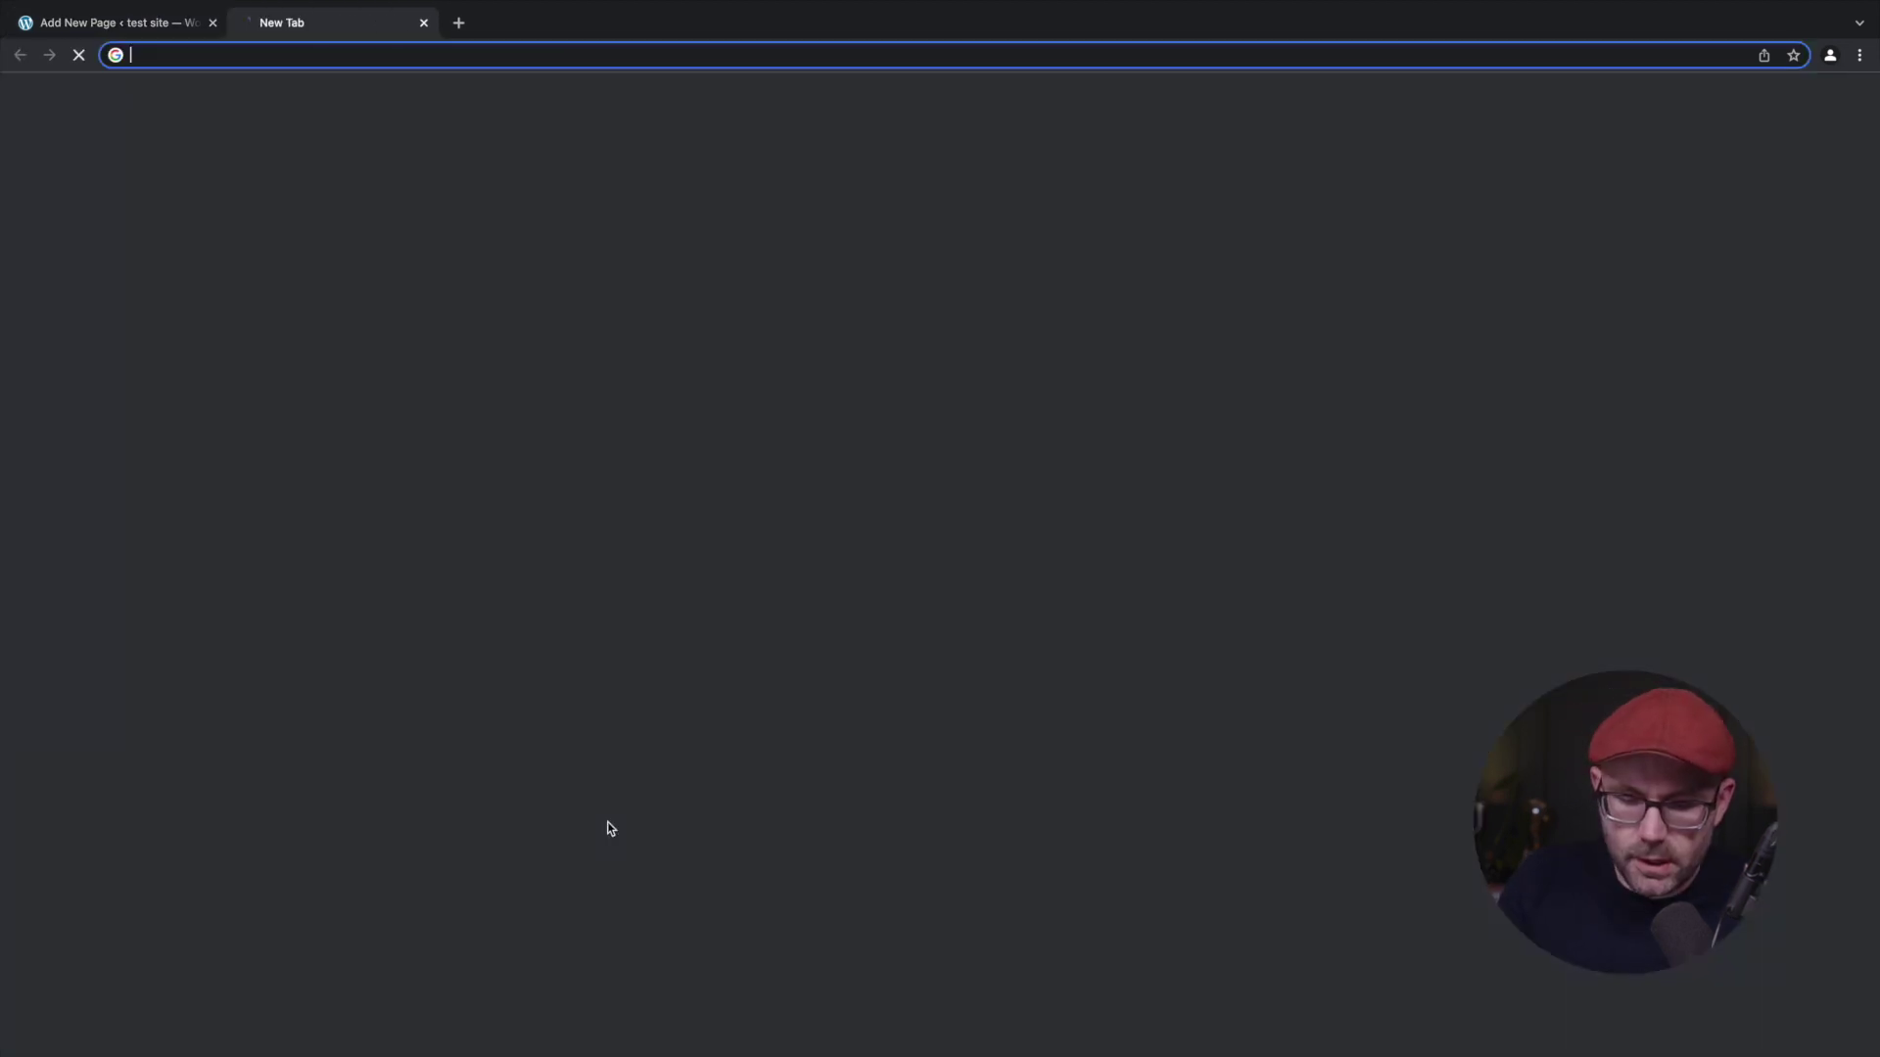
text(place holder te)
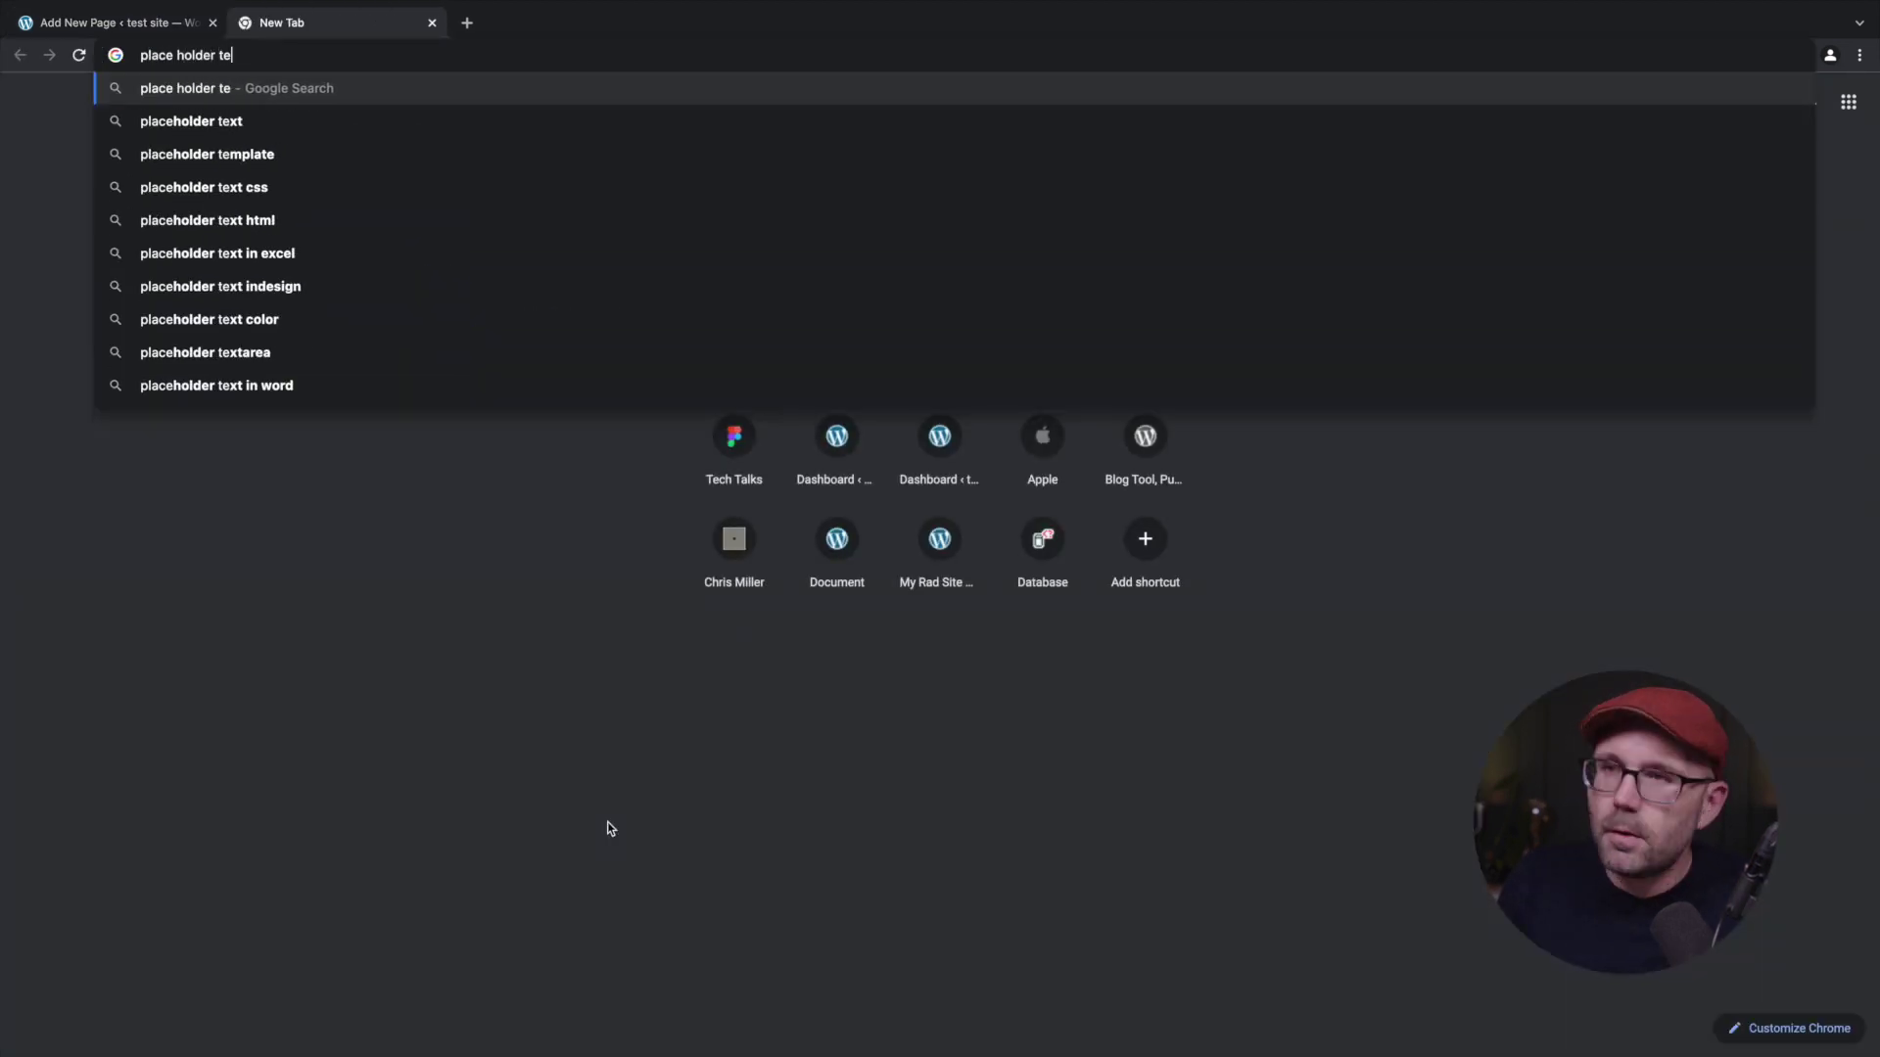
text(x)
key(BackSpace)
text(xt)
key(Return)
click(520, 382)
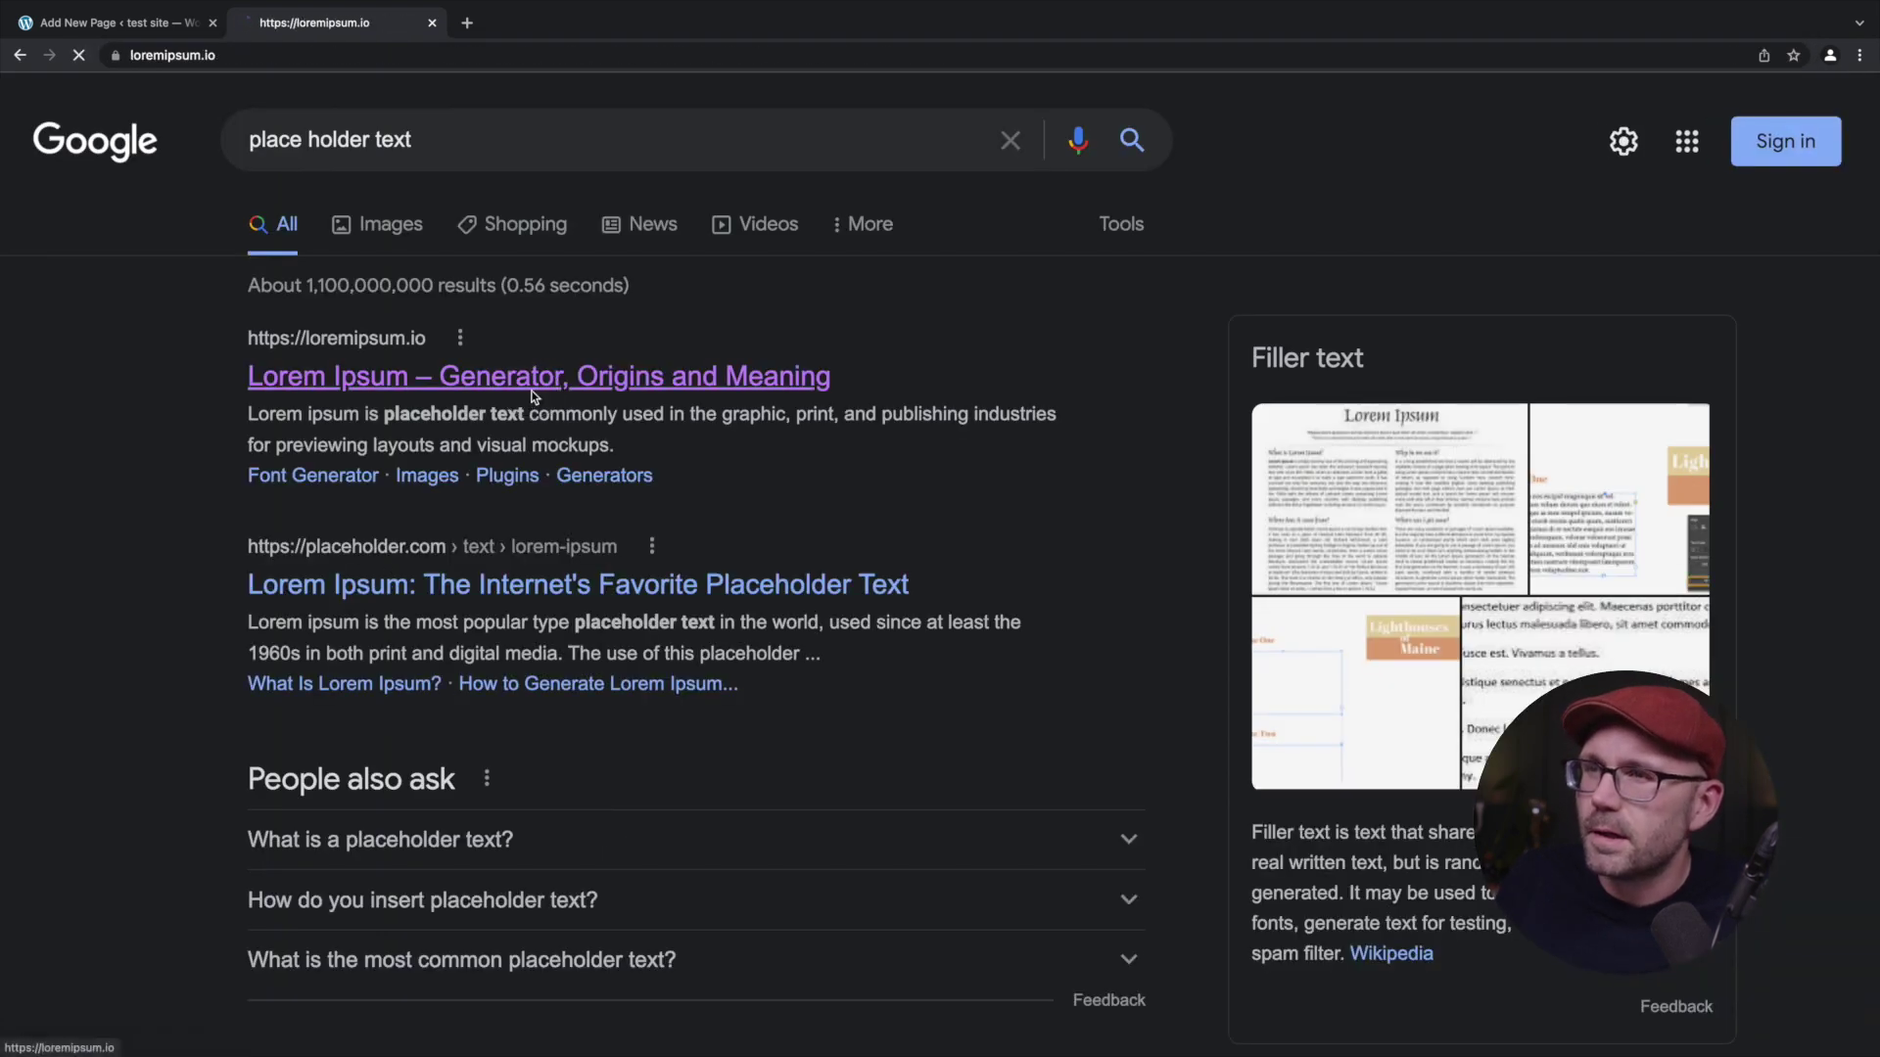
scroll(1173, 685, down, 4)
click(1143, 634)
Paste two lorem ipsum paragraphs into the Accordion 1 Content editor.
key(ctrl+w)
text(Lorem ipsum dolor sit amet, consectetur adipiscing elit, sed do eiusmod tempor incididunt ut labore et dolore magna aliqua. Ut enim ad minim veniam, quis nostrud exercitation ullamco laboris nisi ut aliquip ex ea commodo consequat. Duis aute irure dolor in reprehenderit in voluptate velit esse cillum dolore eu fugiat nulla pariatur. Excepteur sint occaecat cupidatat non proident, sunt in culpa qui officia deserunt mollit anim id est laborum.)
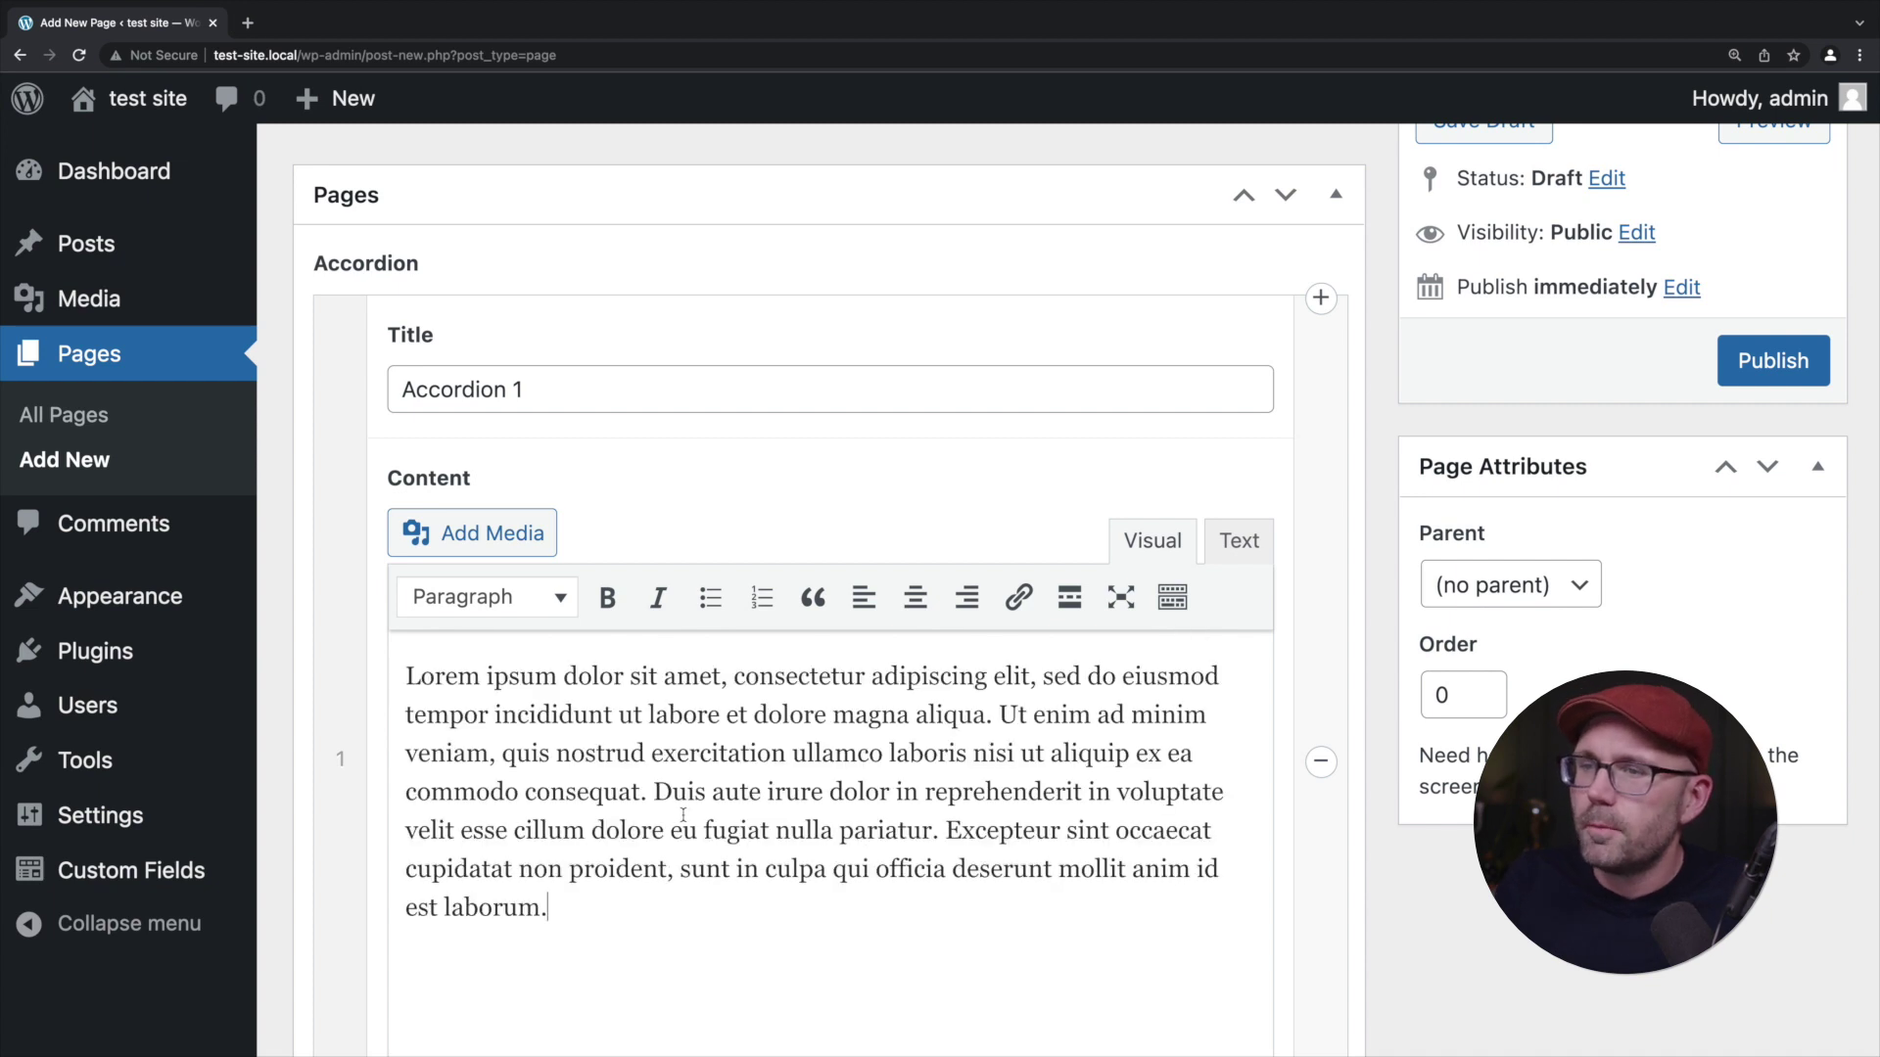
key(Return)
text(Lorem ipsum dolor sit amet, consectetur adipiscing elit, sed do eiusmod tempor incididunt ut labore et dolore magna aliqua. Ut enim ad minim veniam, quis nostrud exercitation ullamco laboris nisi ut aliquip ex ea commodo consequat. Duis aute irure dolor in reprehenderit in voluptate velit esse cillum dolore eu fugiat nulla pariatur. Excepteur sint occaecat cupidatat non proident, sunt in culpa qui officia deserunt mollit anim id est laborum.)
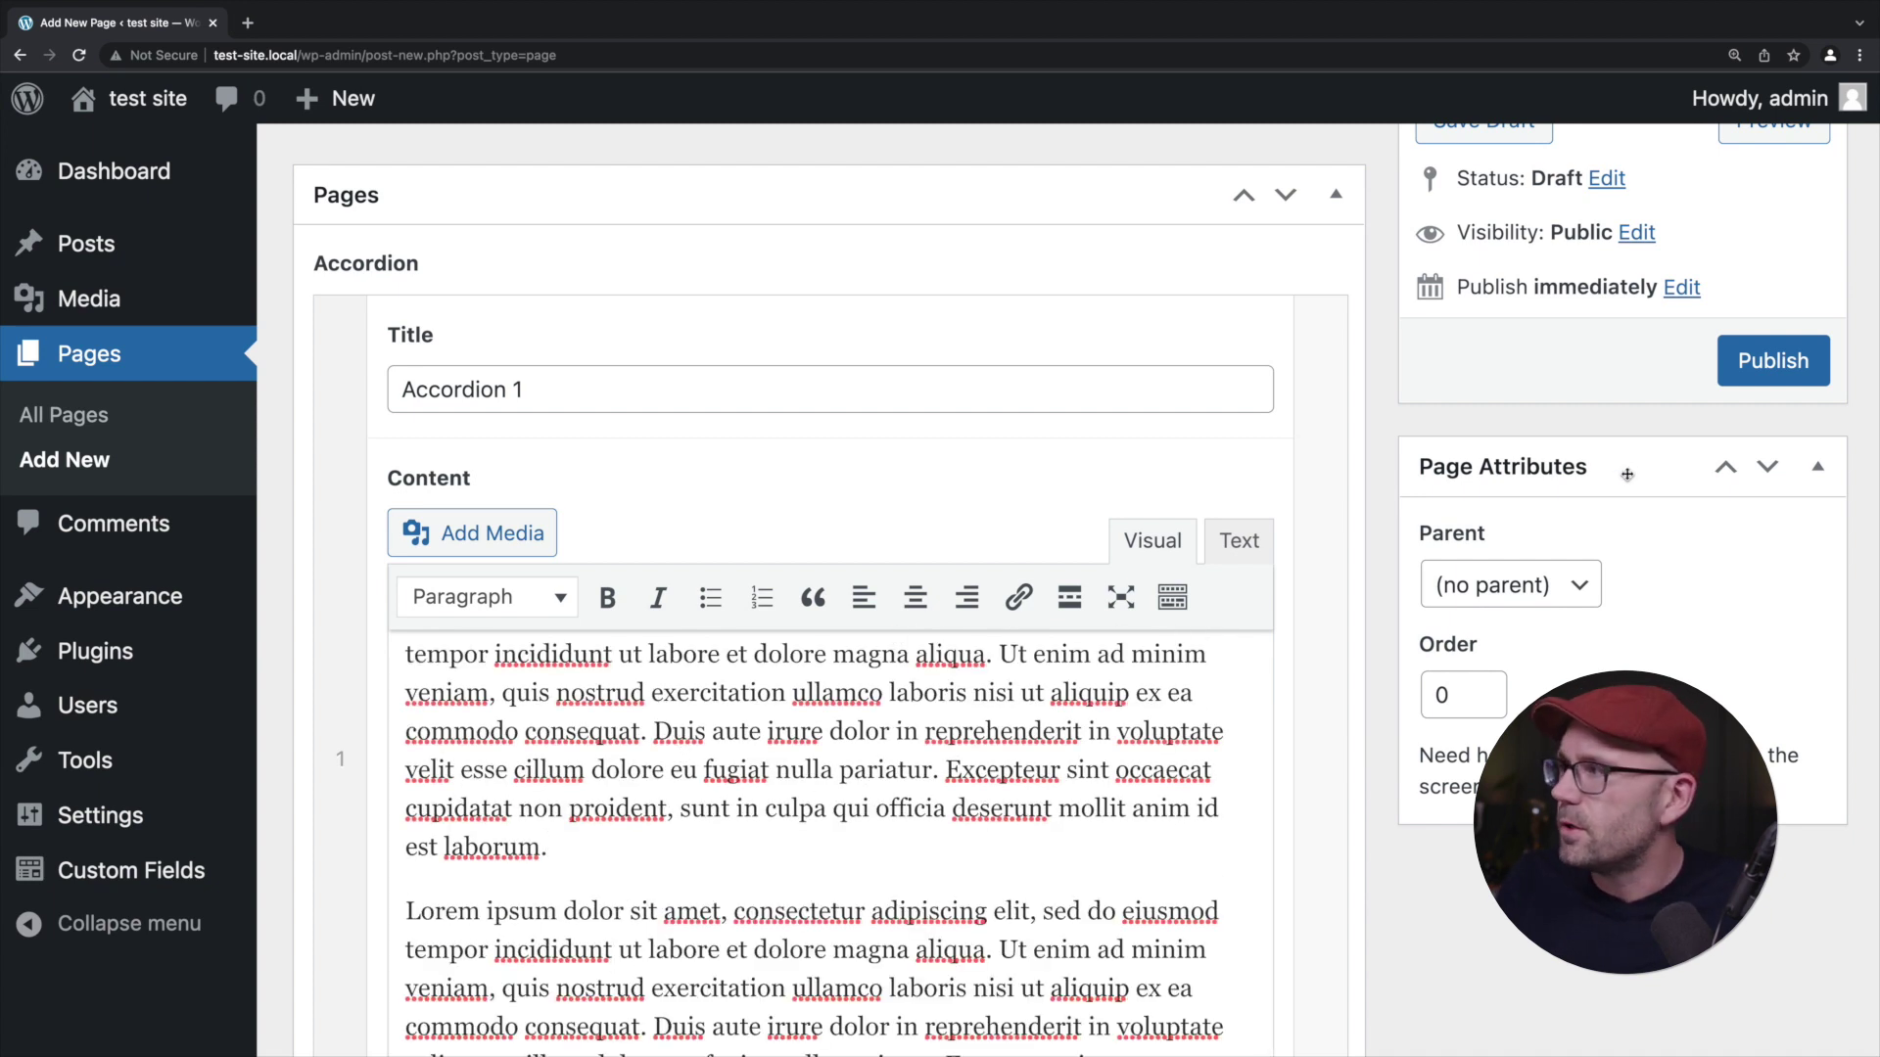
Publish the page, then adjust the admin zoom to 110% and try dragging the Accordion 1 row.
click(1762, 360)
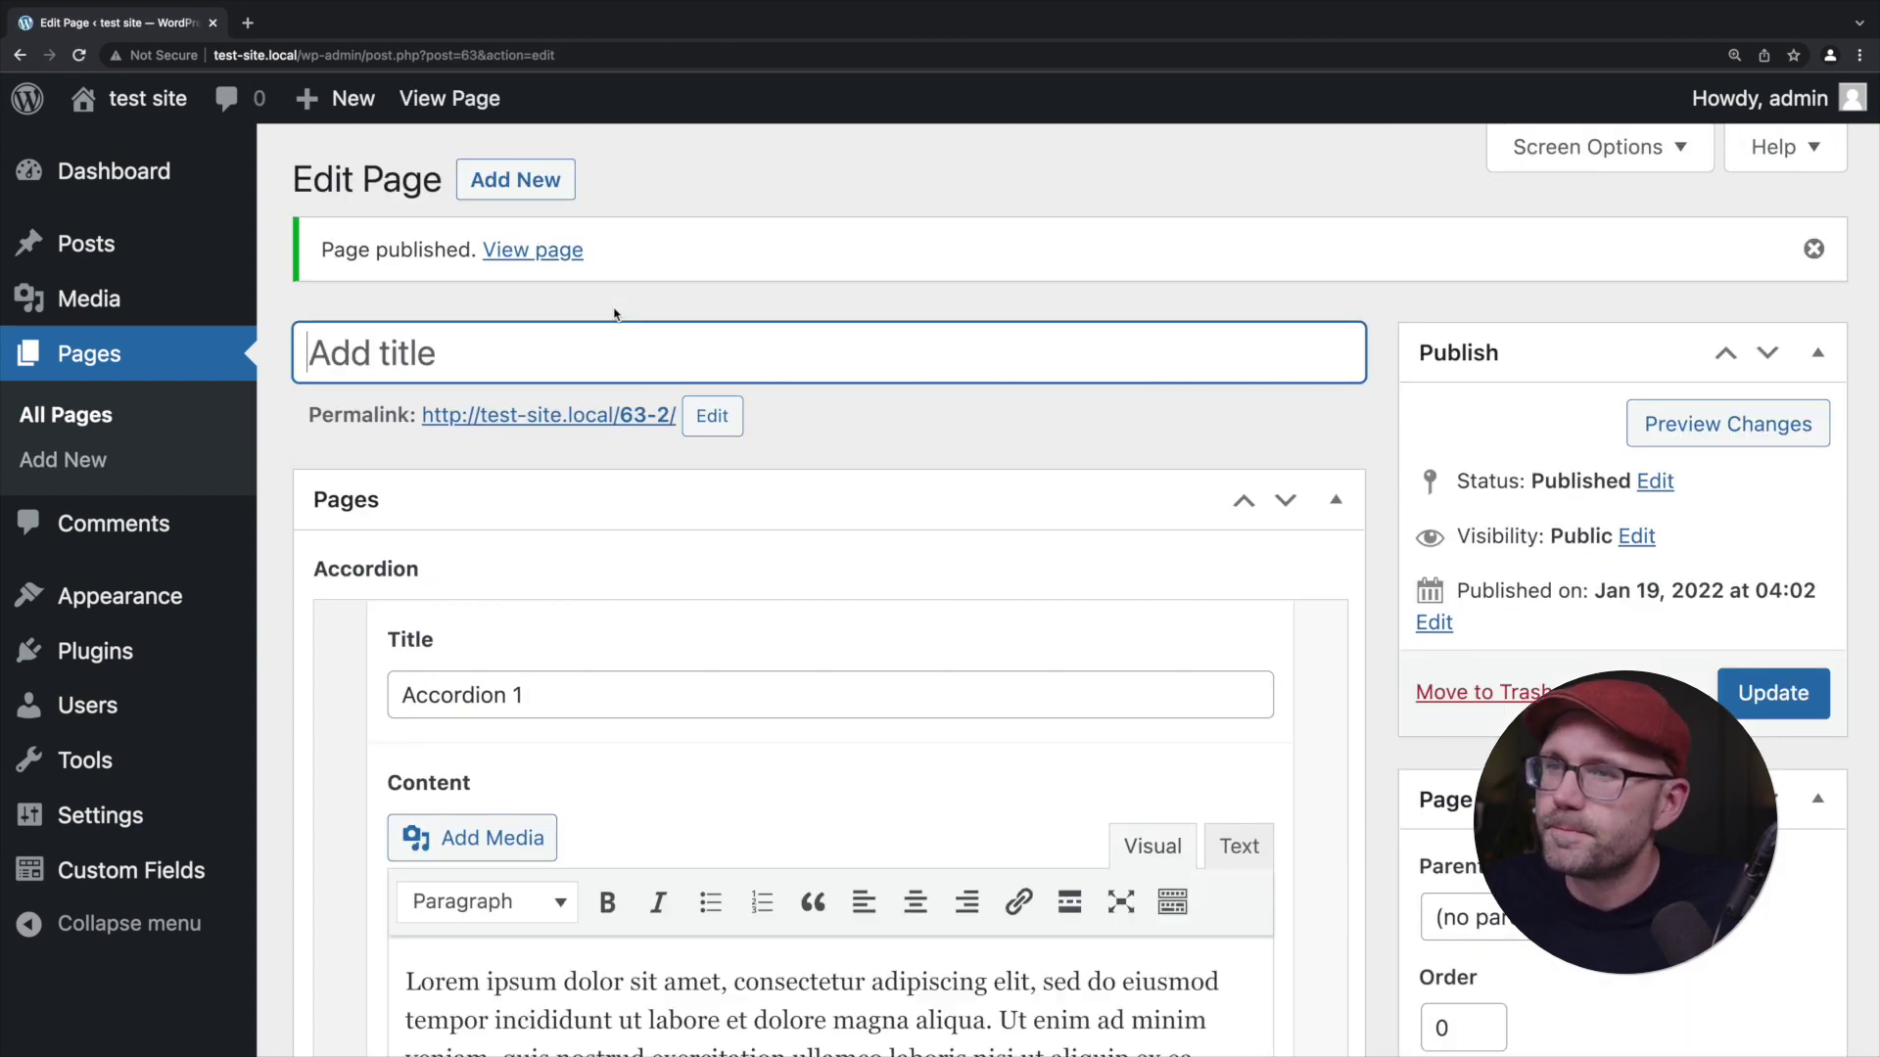
scroll(617, 314, down, 3)
key(super+minus)
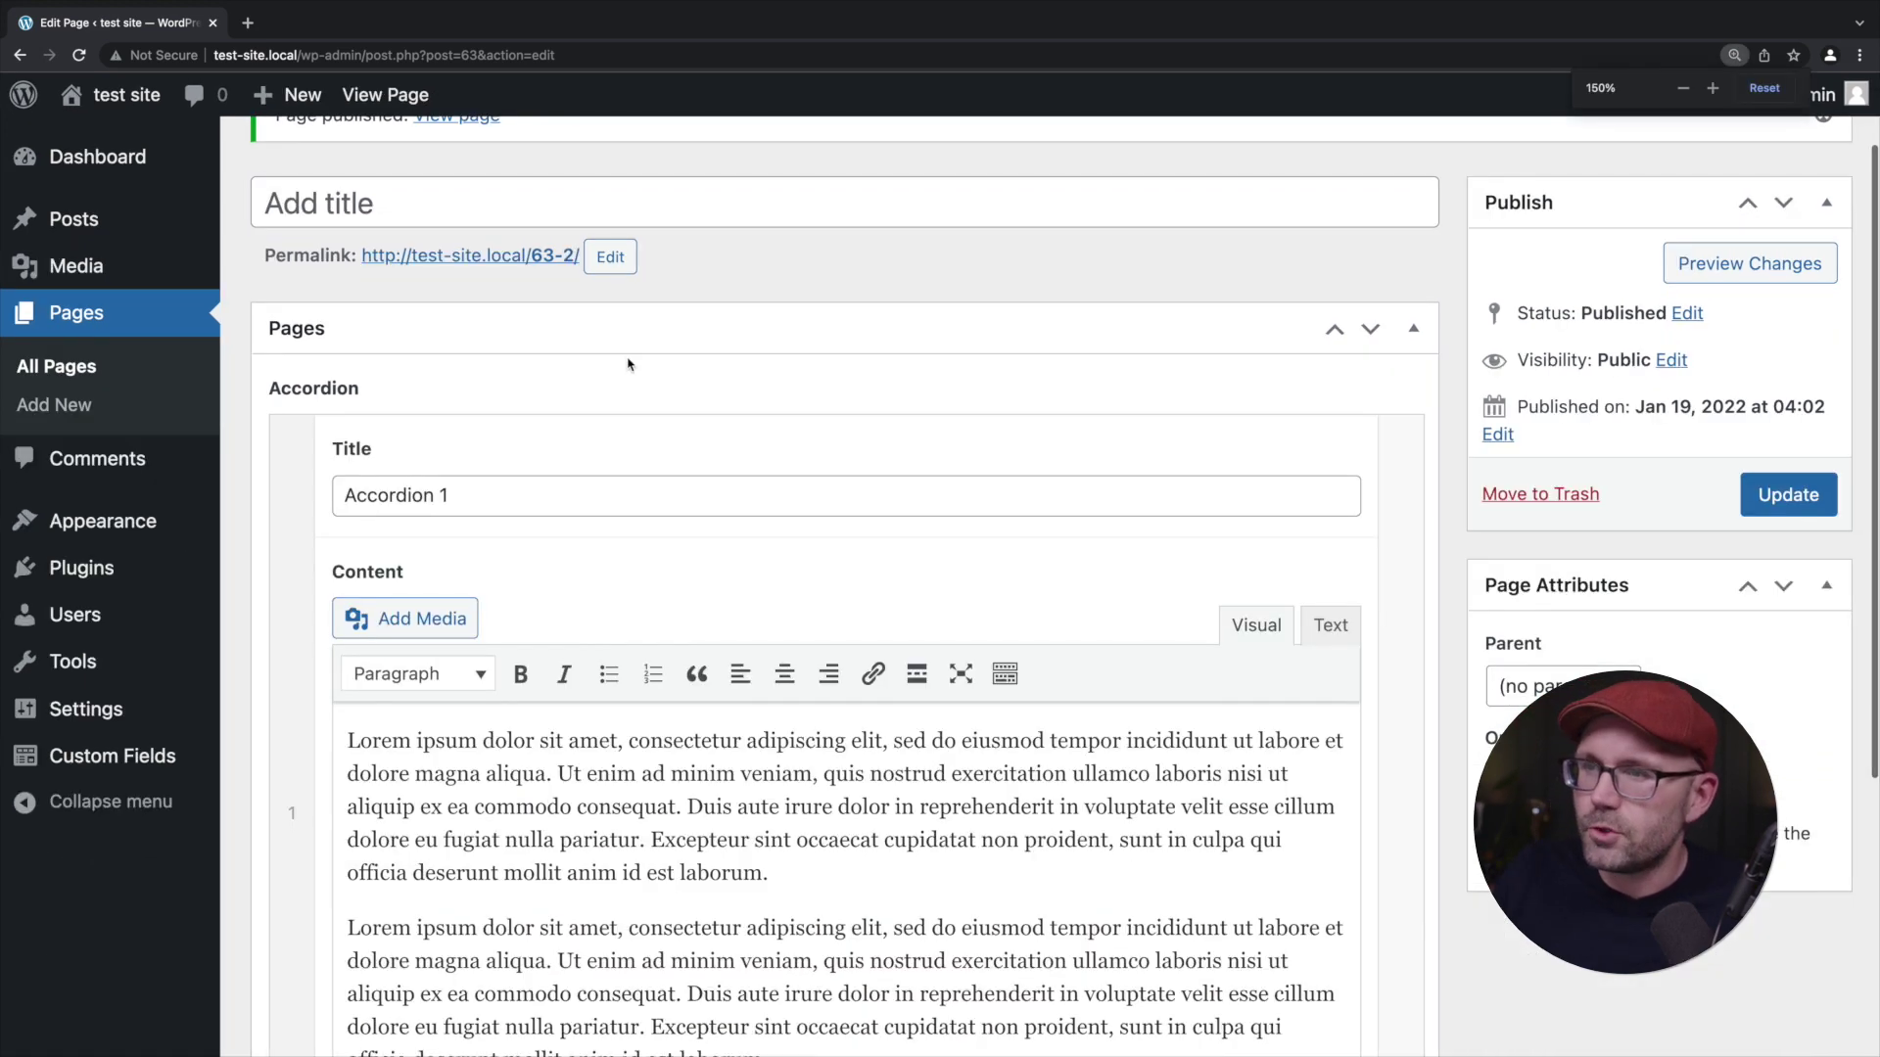
key(super+equal)
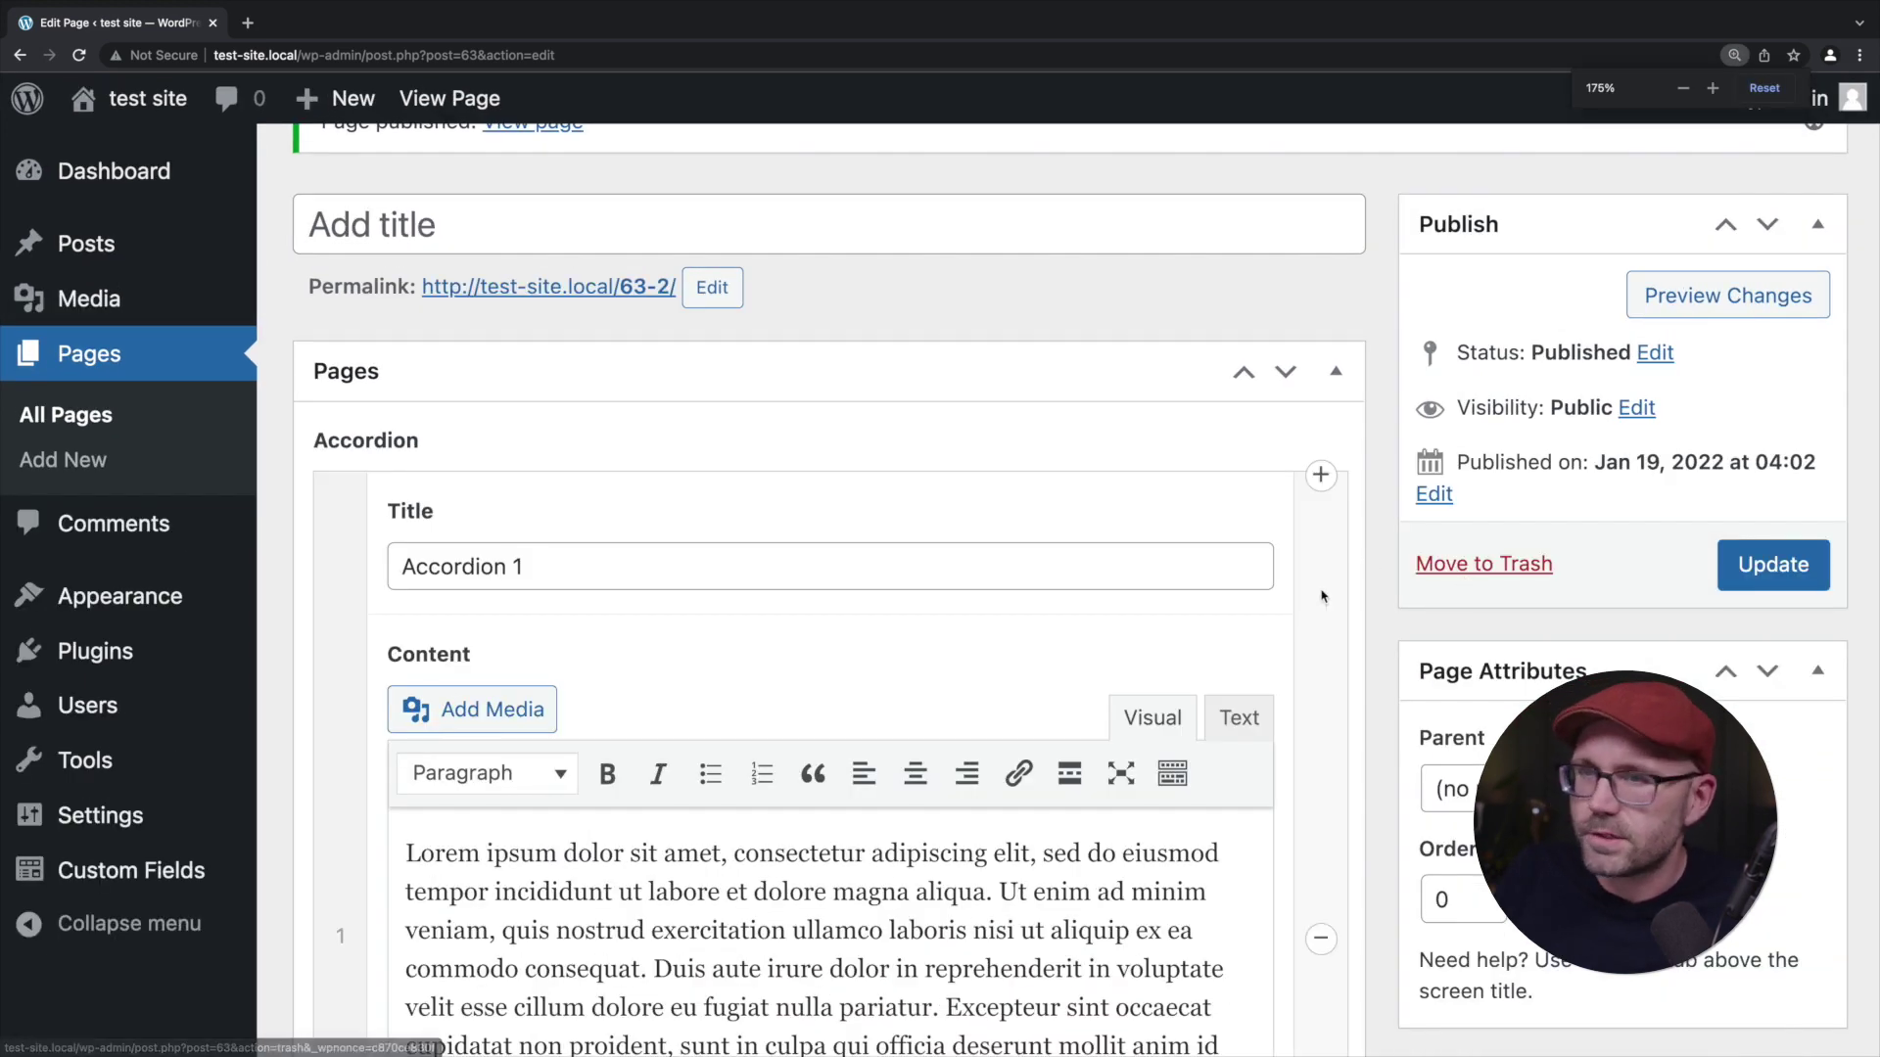
key(super+minus)
scroll(1316, 599, down, 3)
key(super+0)
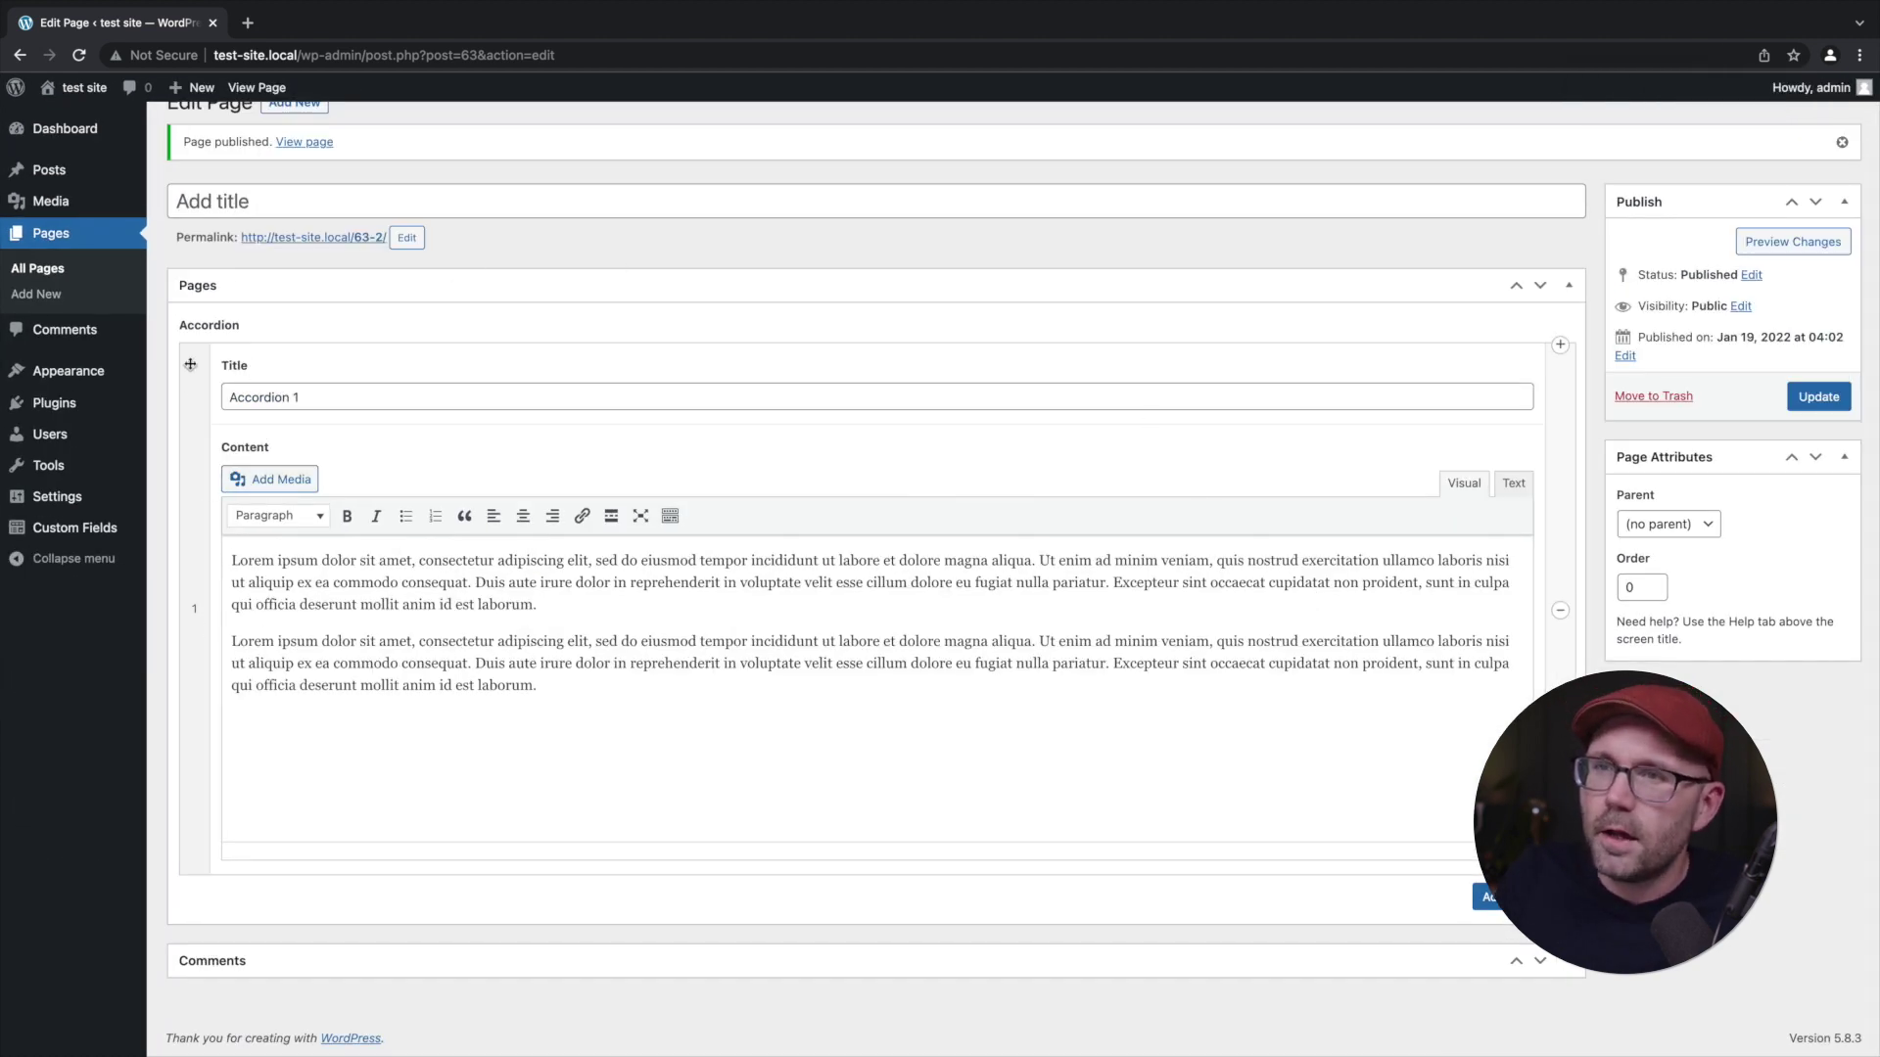
drag(194, 470, 233, 503)
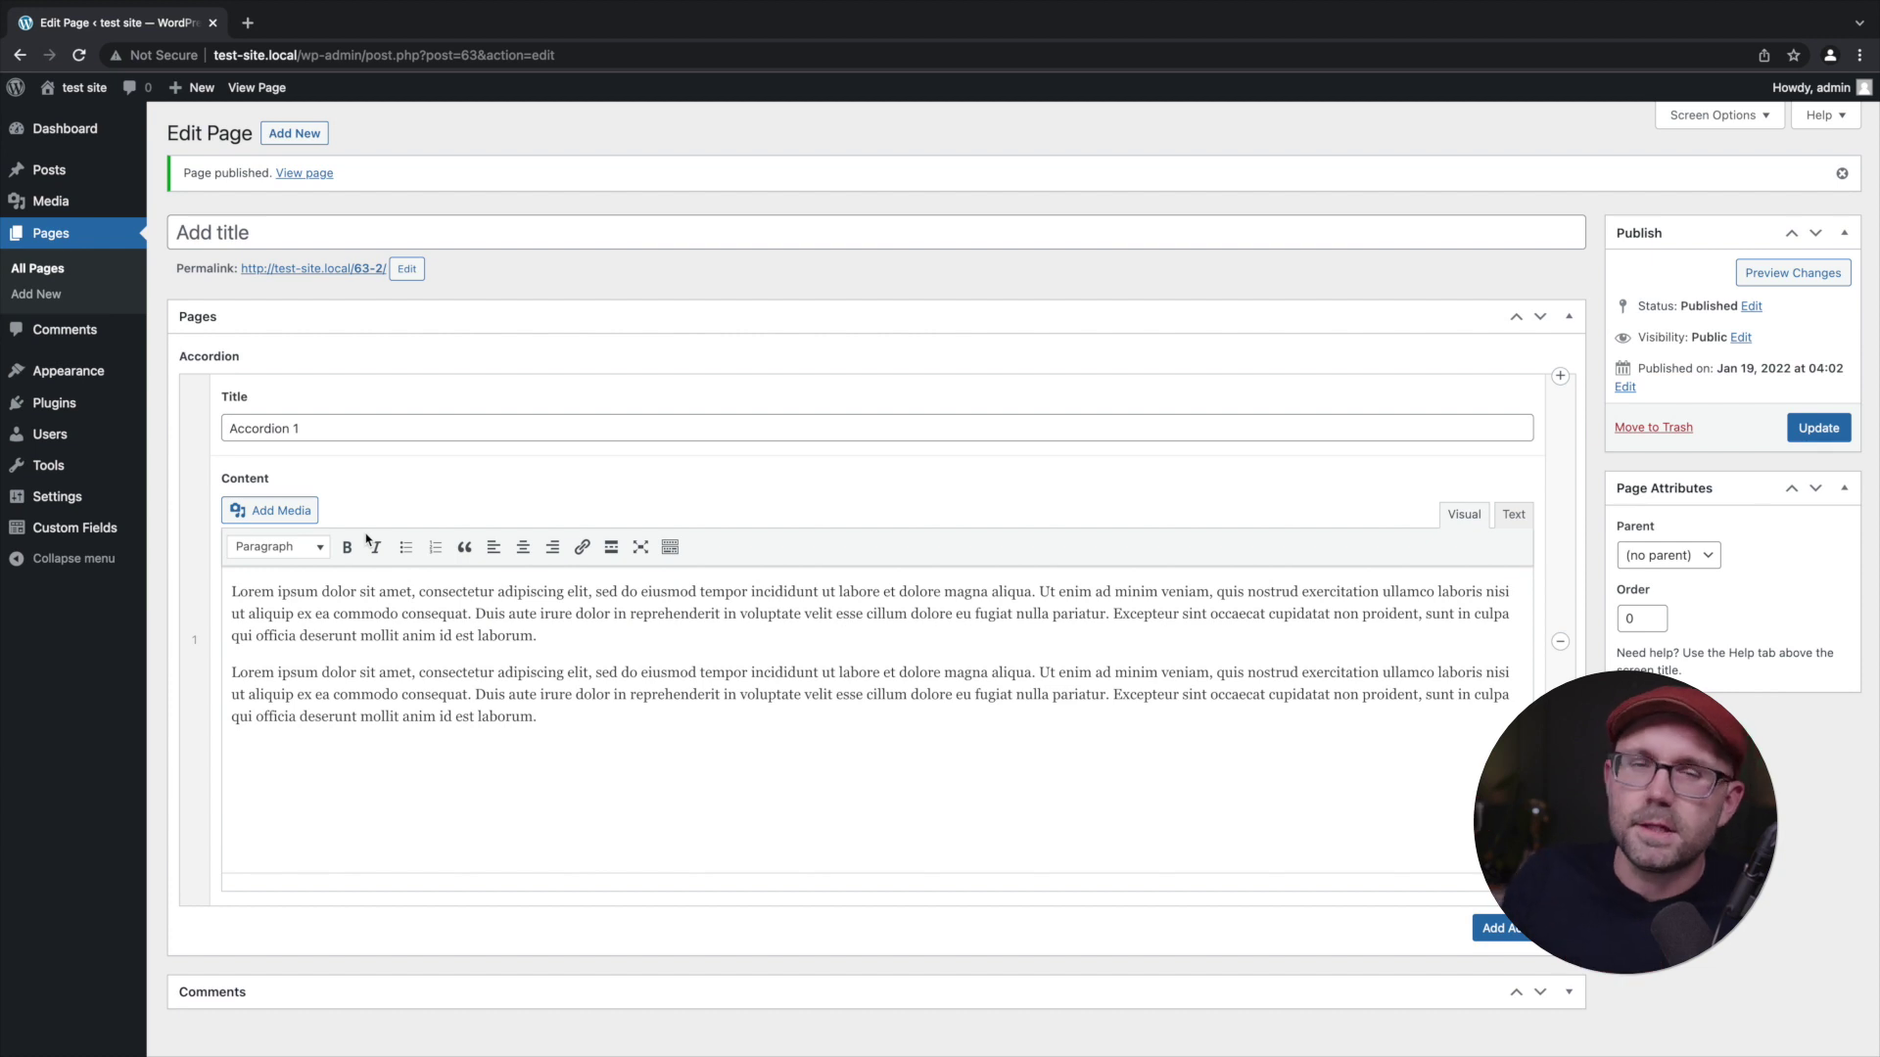
key(ctrl+plus)
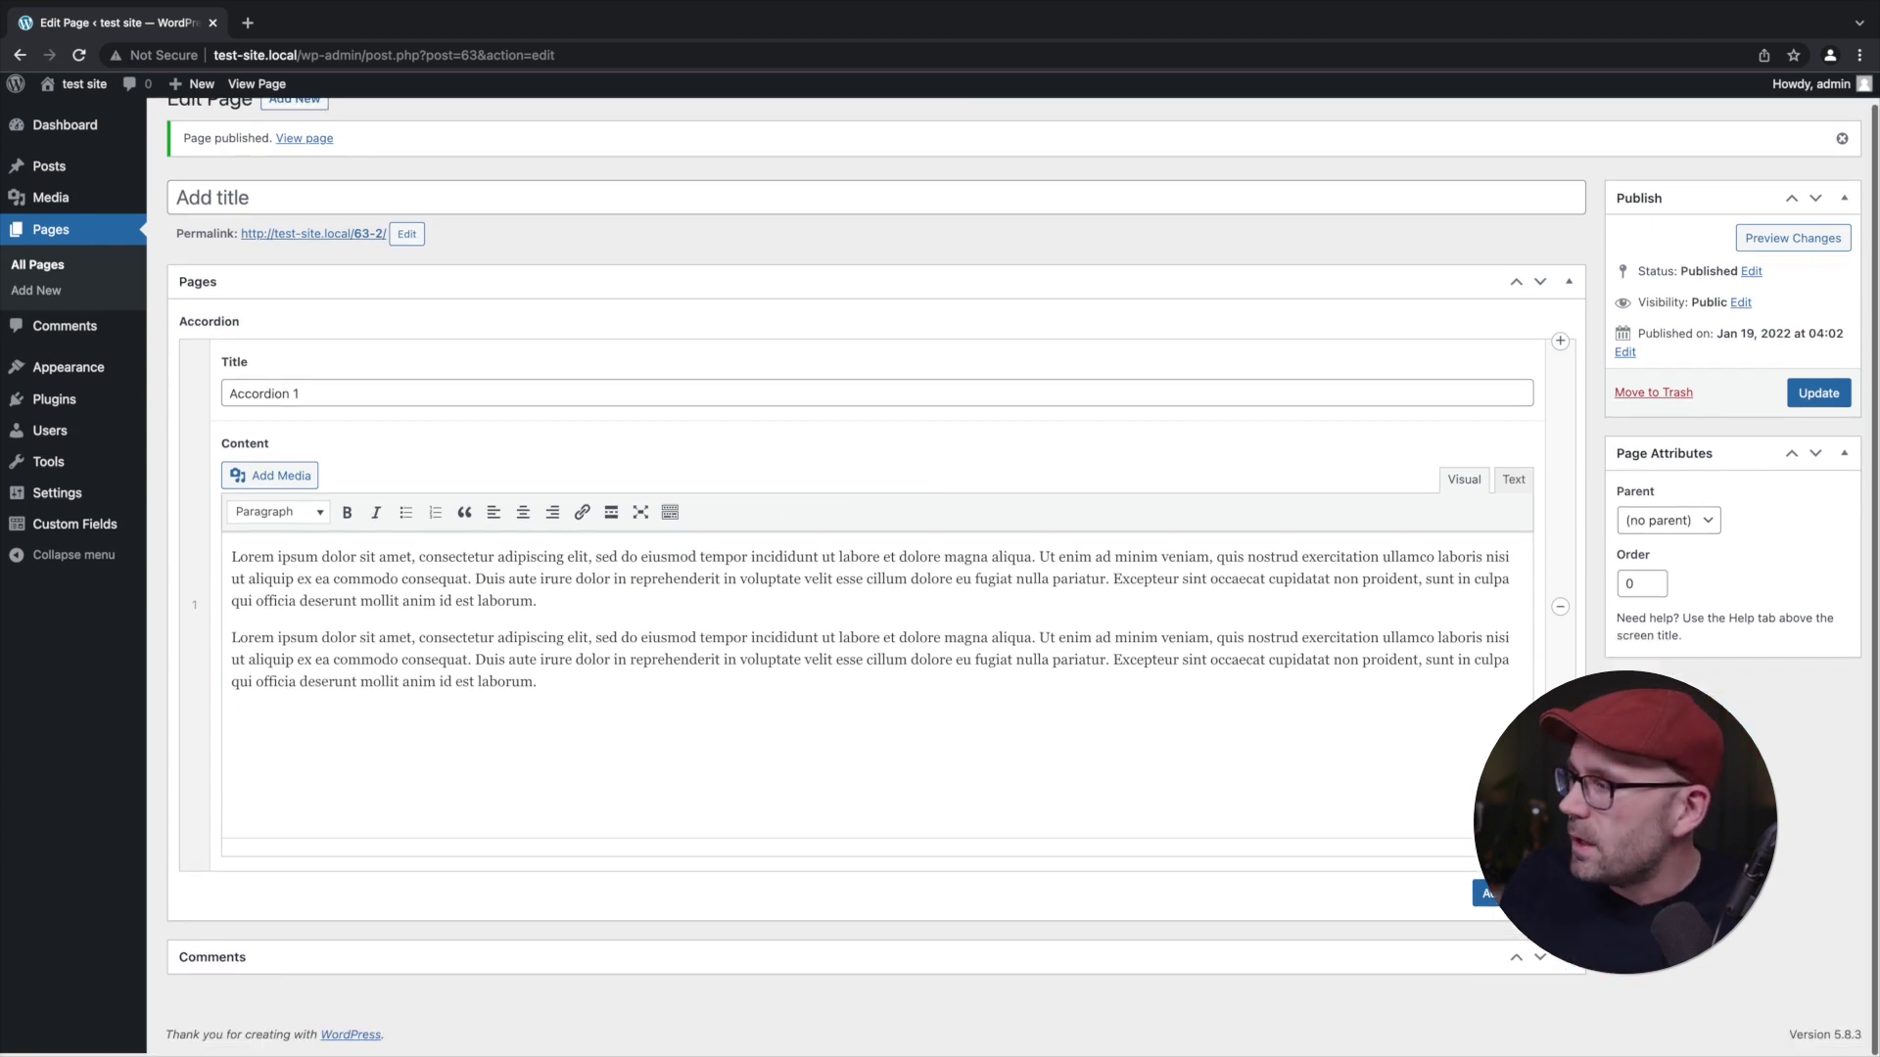
Add a new Accordion row with pasted lorem ipsum content and the title 'Accordion 2'.
key(ctrl+plus)
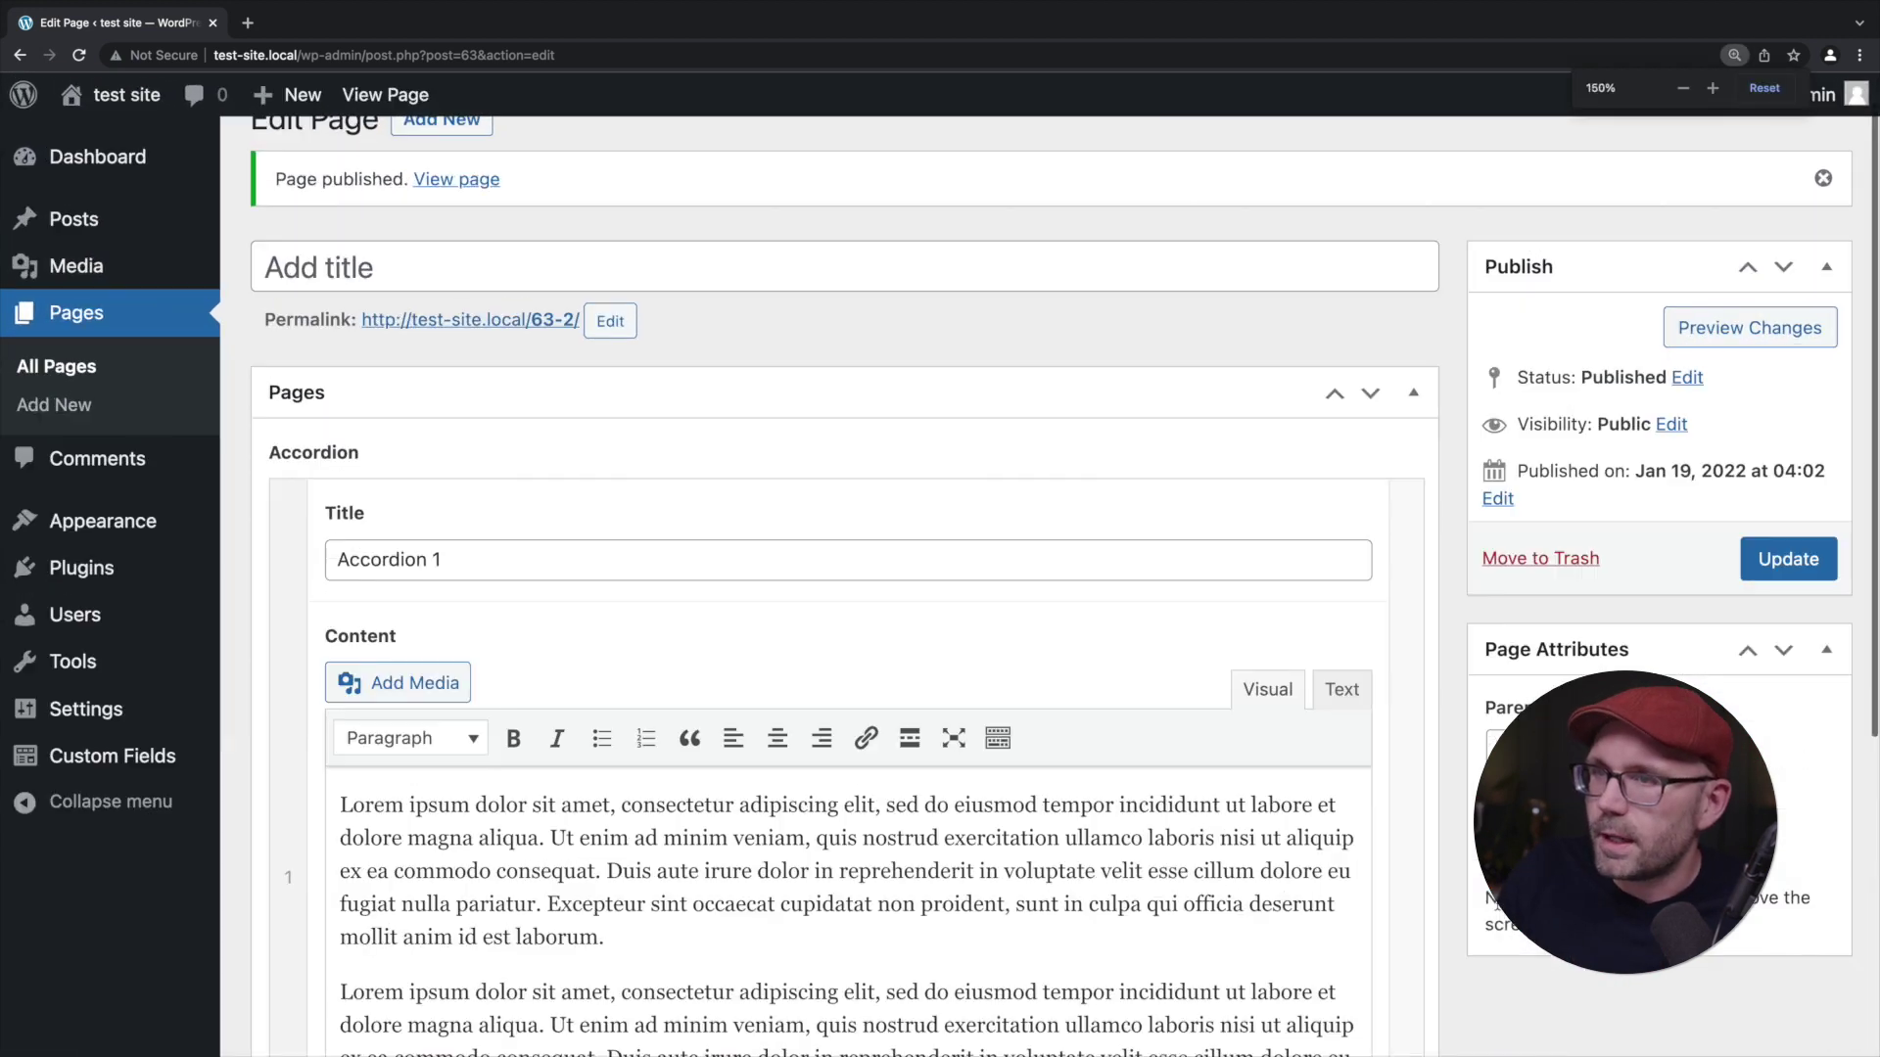
scroll(1265, 806, down, 5)
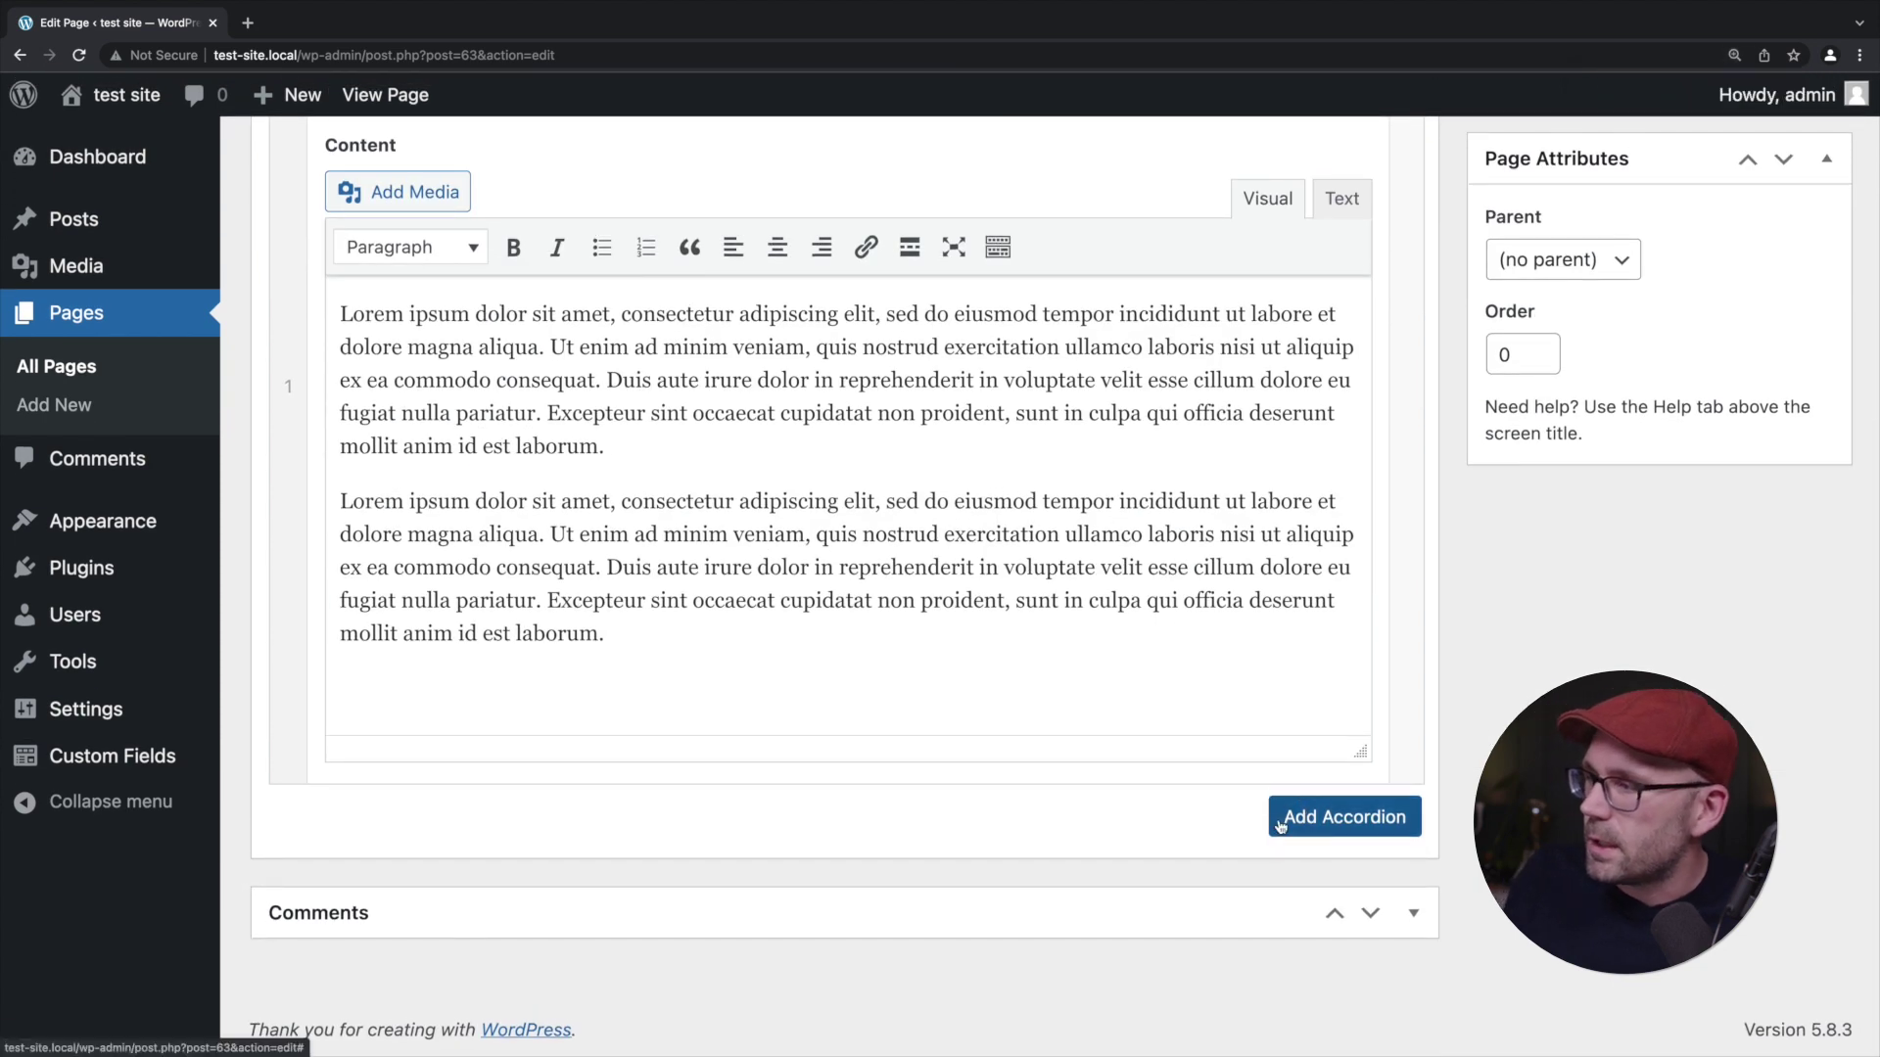
click(1288, 815)
scroll(709, 883, down, 5)
text(Lorem ipsum dolor sit amet, consectetur adipiscing elit, sed do eiusmod tempor incididunt ut labore et dolore magna aliqua. Ut enim ad minim veniam, quis nostrud exercitation ullamco laboris nisi ut aliquip ex ea commodo consequat. Duis aute irure dolor in reprehenderit in voluptate velit esse cillum dolore eu fugiat nulla pariatur. Excepteur sint occaecat cupidatat non proident, sunt in culpa qui officia deserunt mollit anim id est laborum.)
scroll(516, 485, up, 1)
click(508, 428)
text(A)
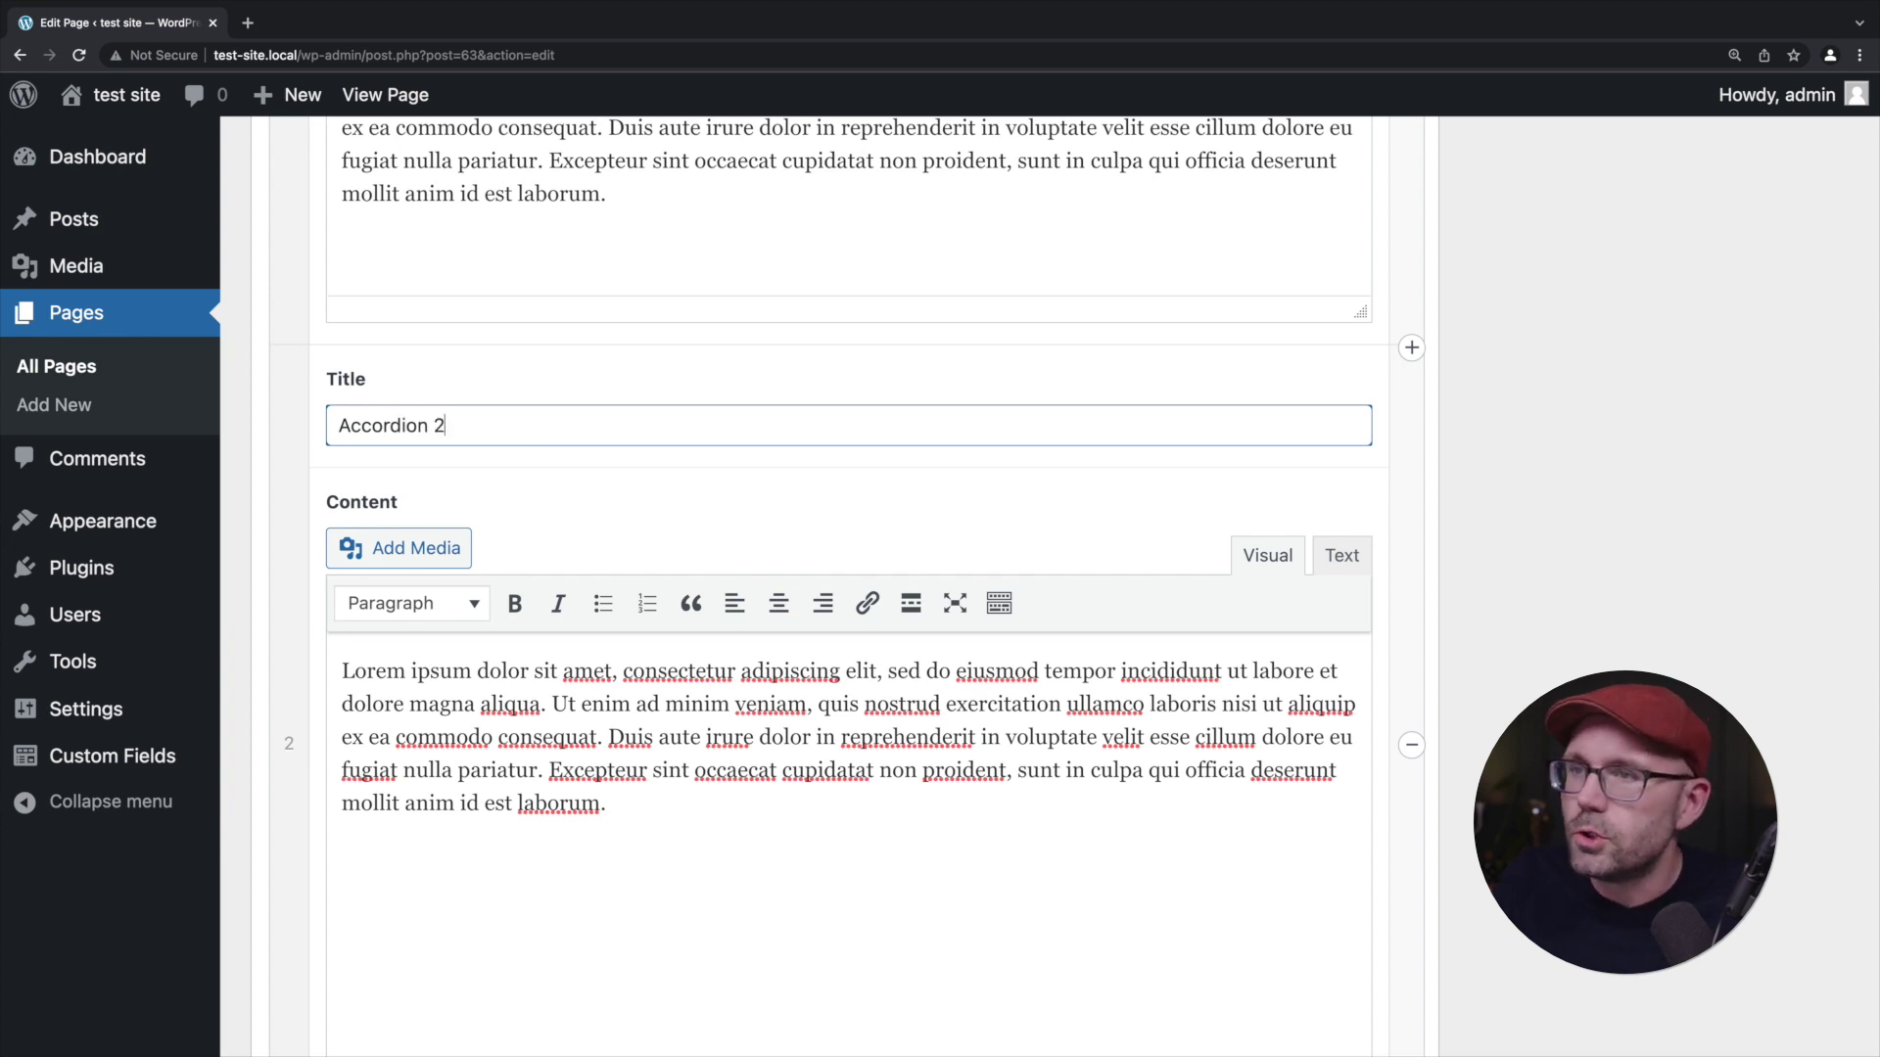
scroll(1457, 407, up, 2)
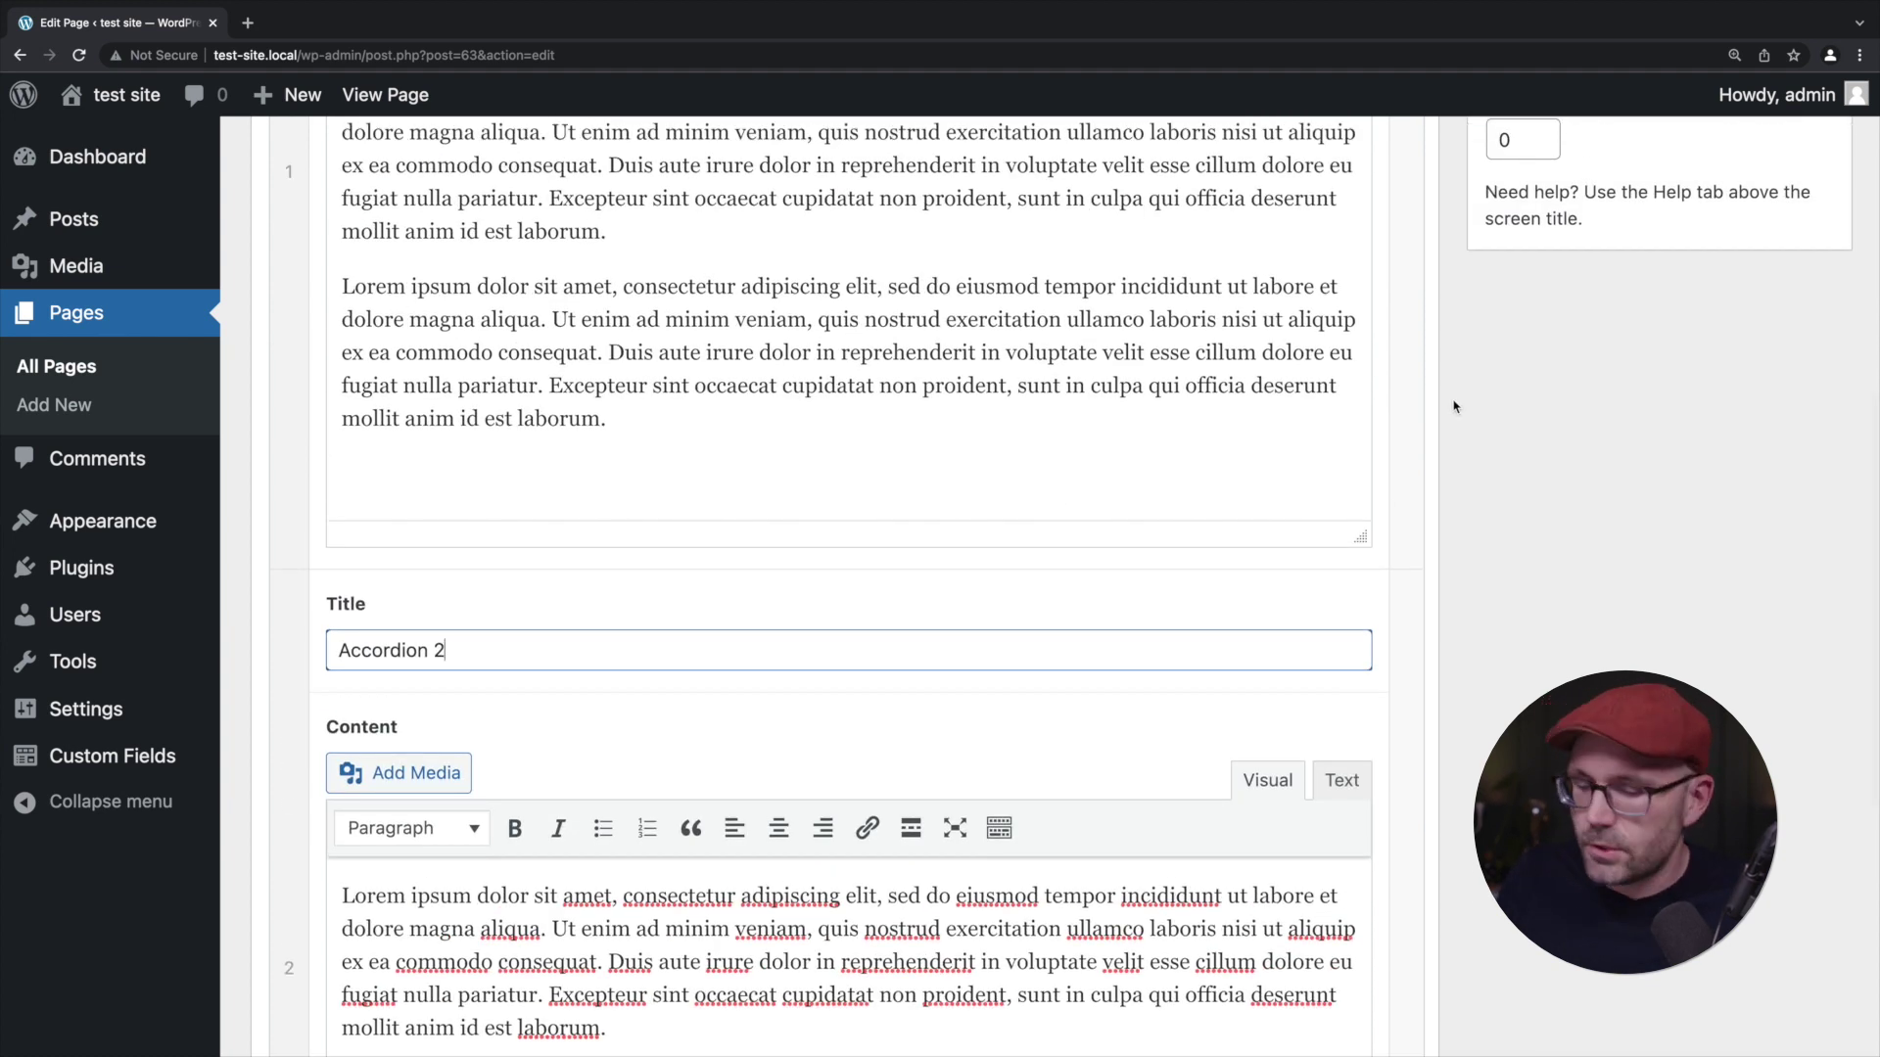
key(super+minus)
key(super+minus)
key(super+minus)
key(super+minus)
key(super+minus)
scroll(1453, 399, up, 3)
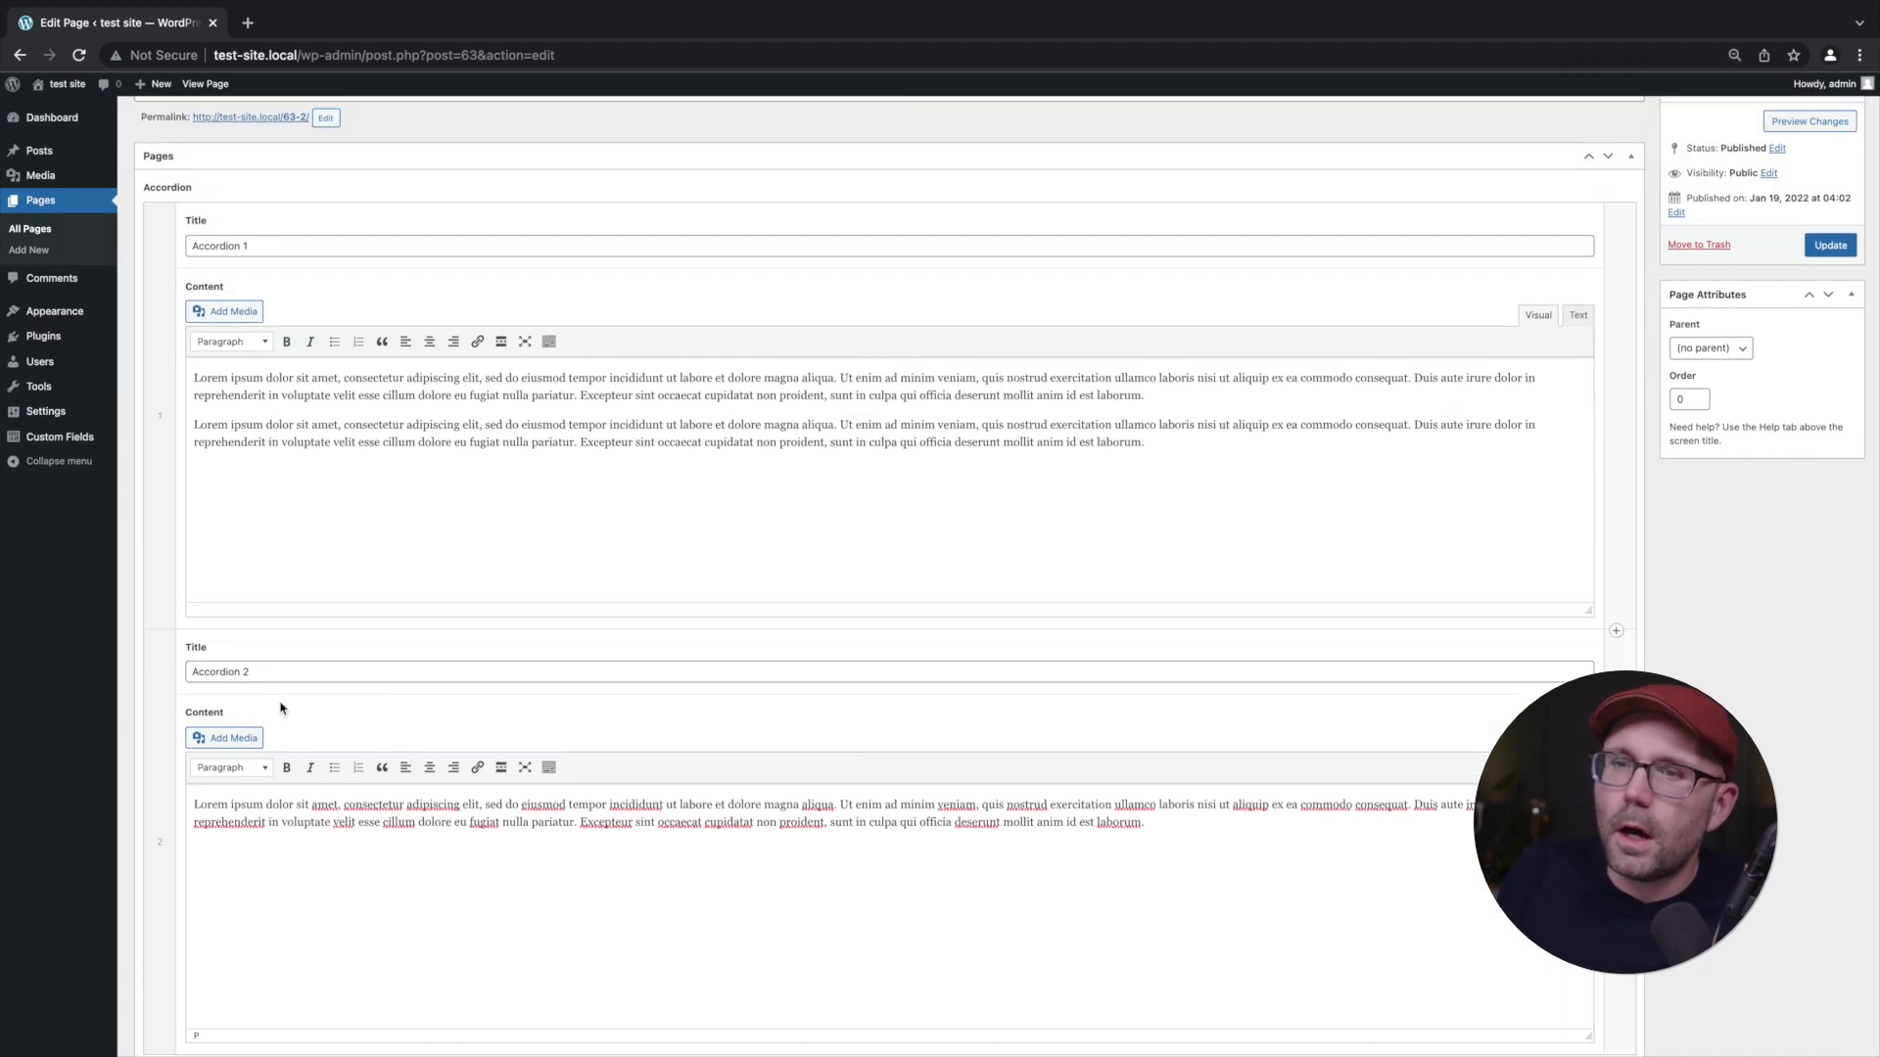
scroll(142, 404, up, 5)
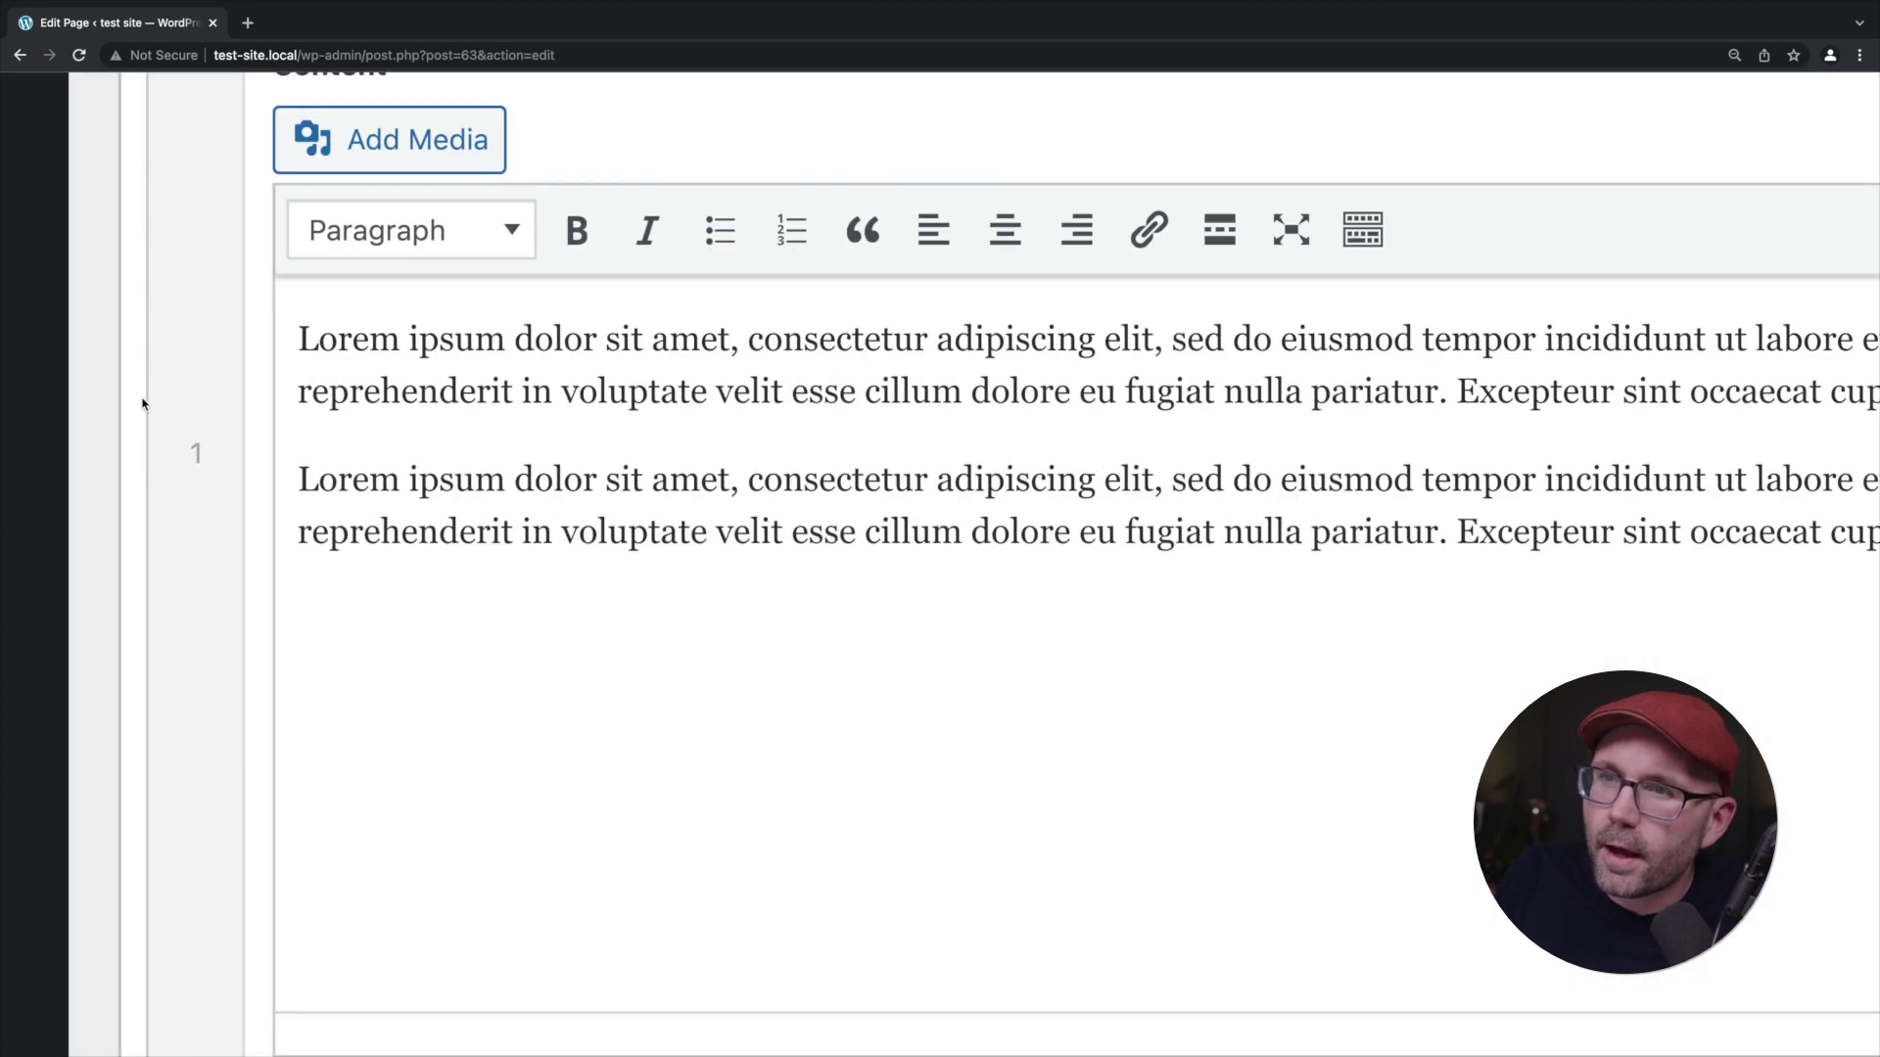
scroll(200, 493, down, 5)
scroll(201, 492, down, 3)
scroll(201, 493, up, 5)
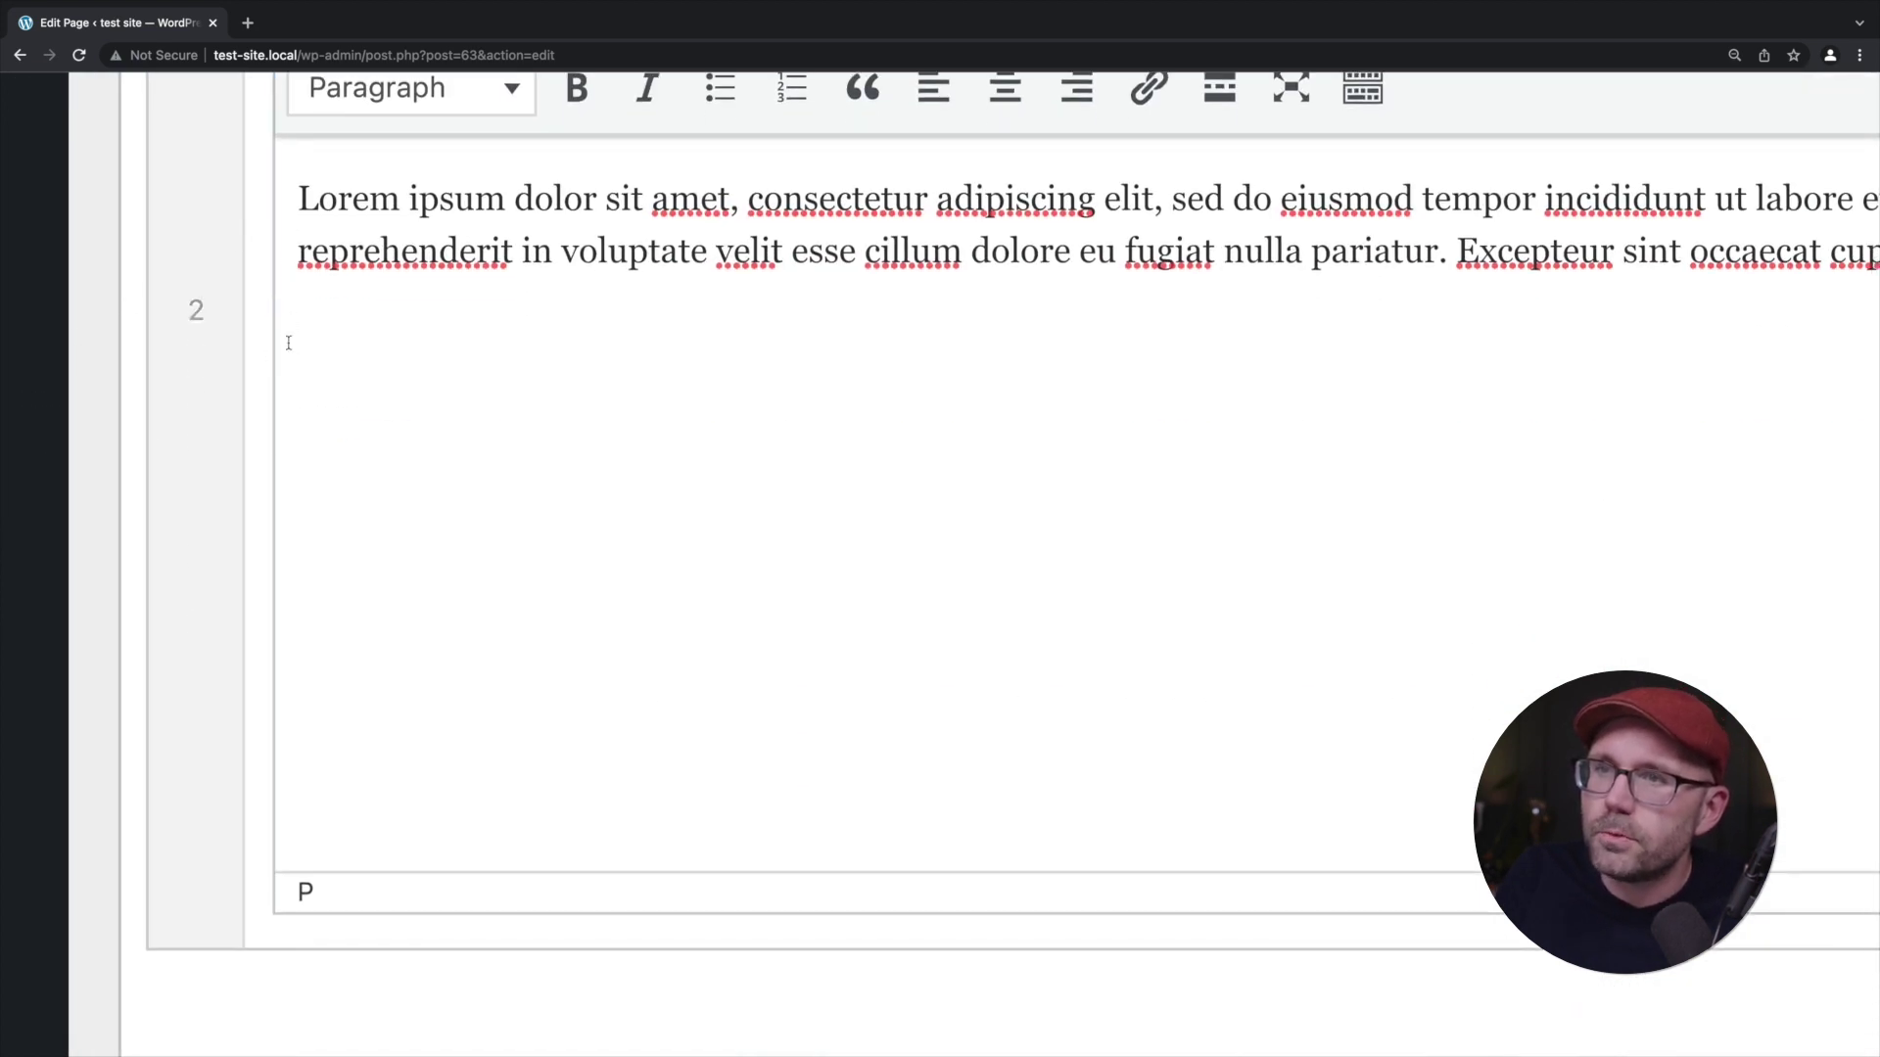
scroll(289, 343, down, 5)
scroll(167, 823, up, 2)
drag(157, 828, 260, 396)
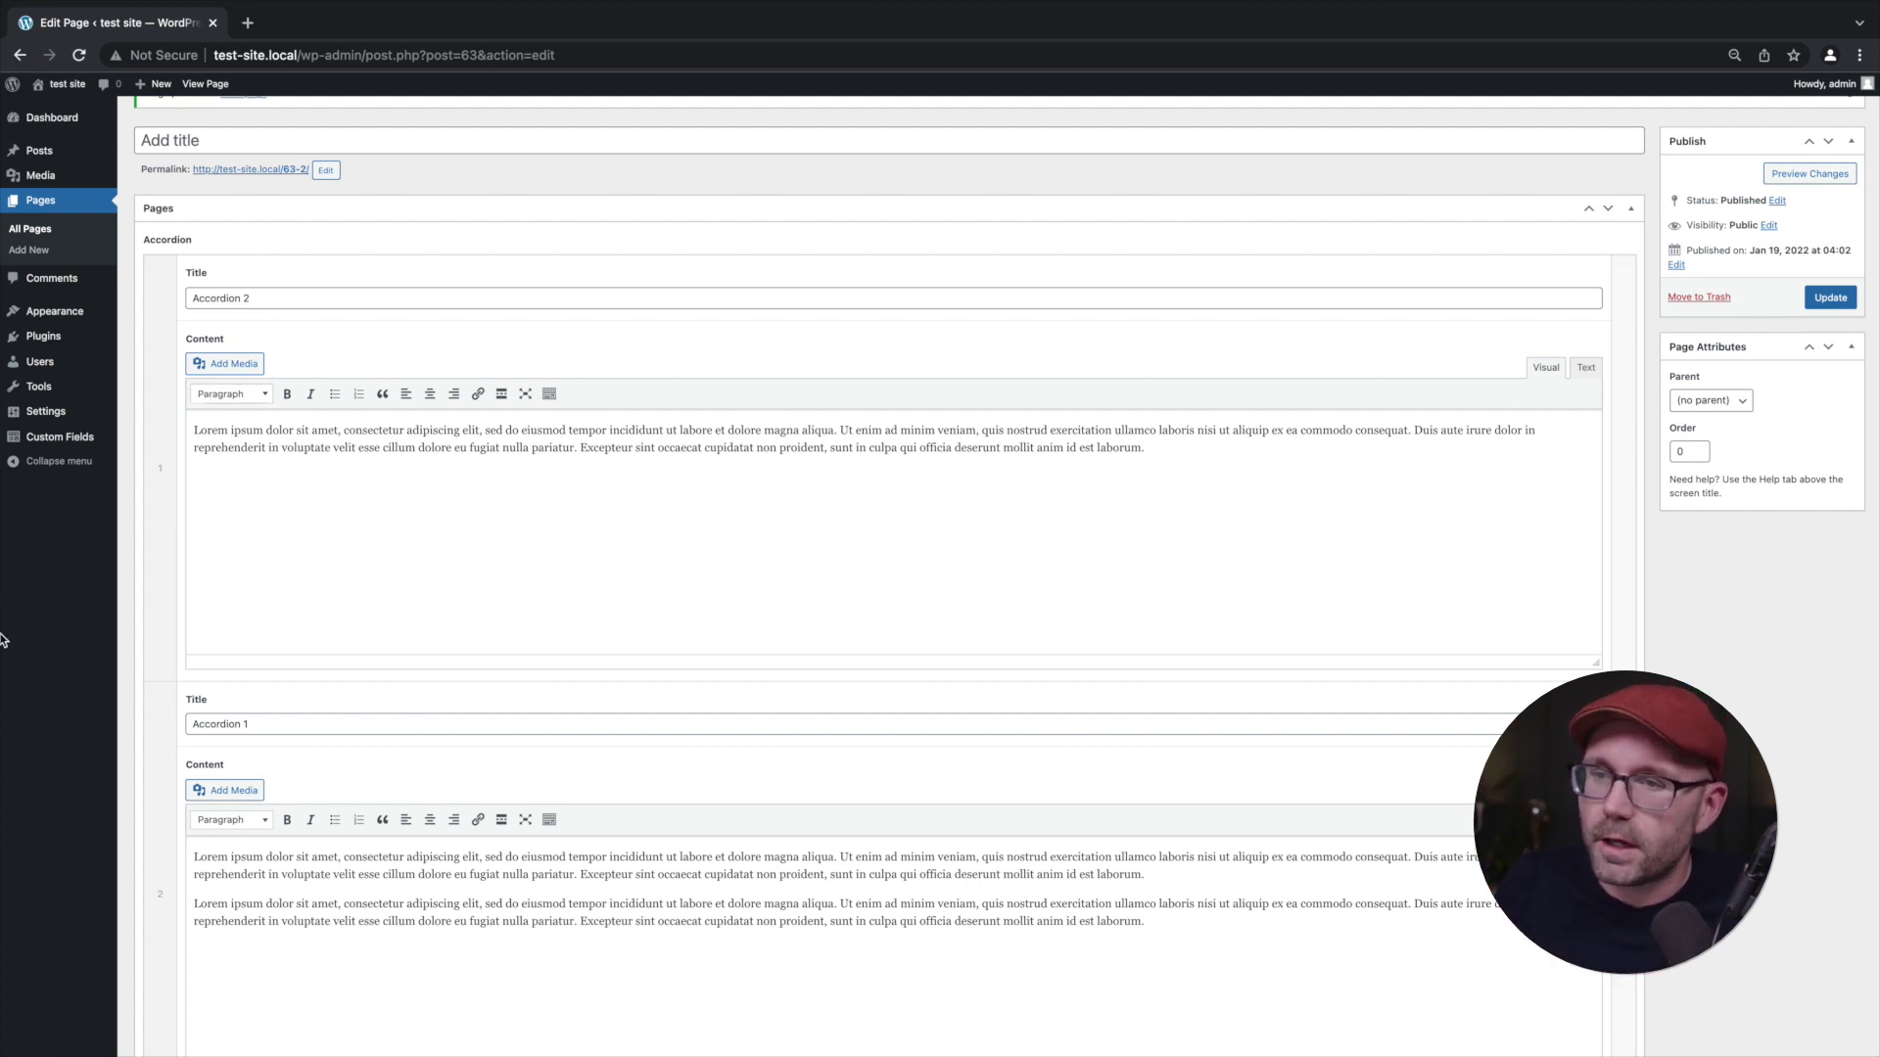
drag(159, 766, 255, 294)
Update the page and view its front end in a new tab, which shows only Portfolio links.
click(1827, 296)
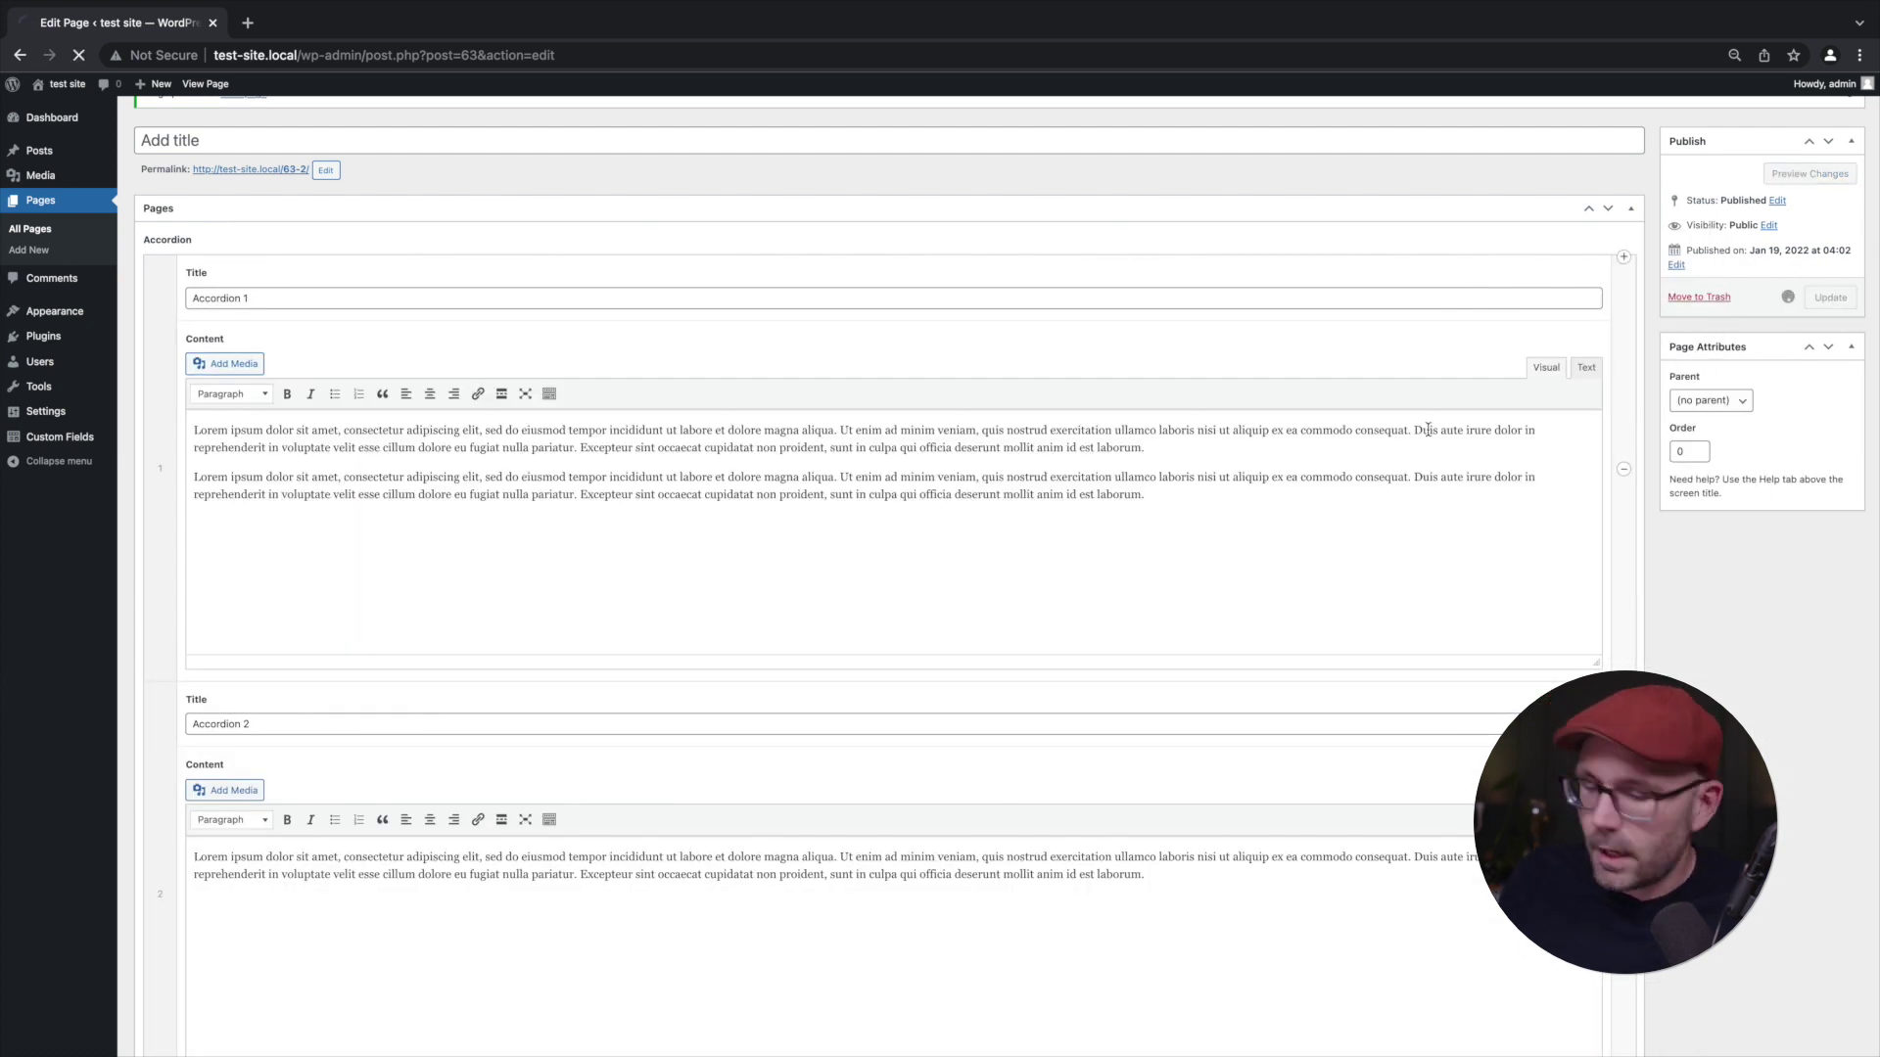
key(super+plus)
key(super+plus)
key(super+plus)
key(super+plus)
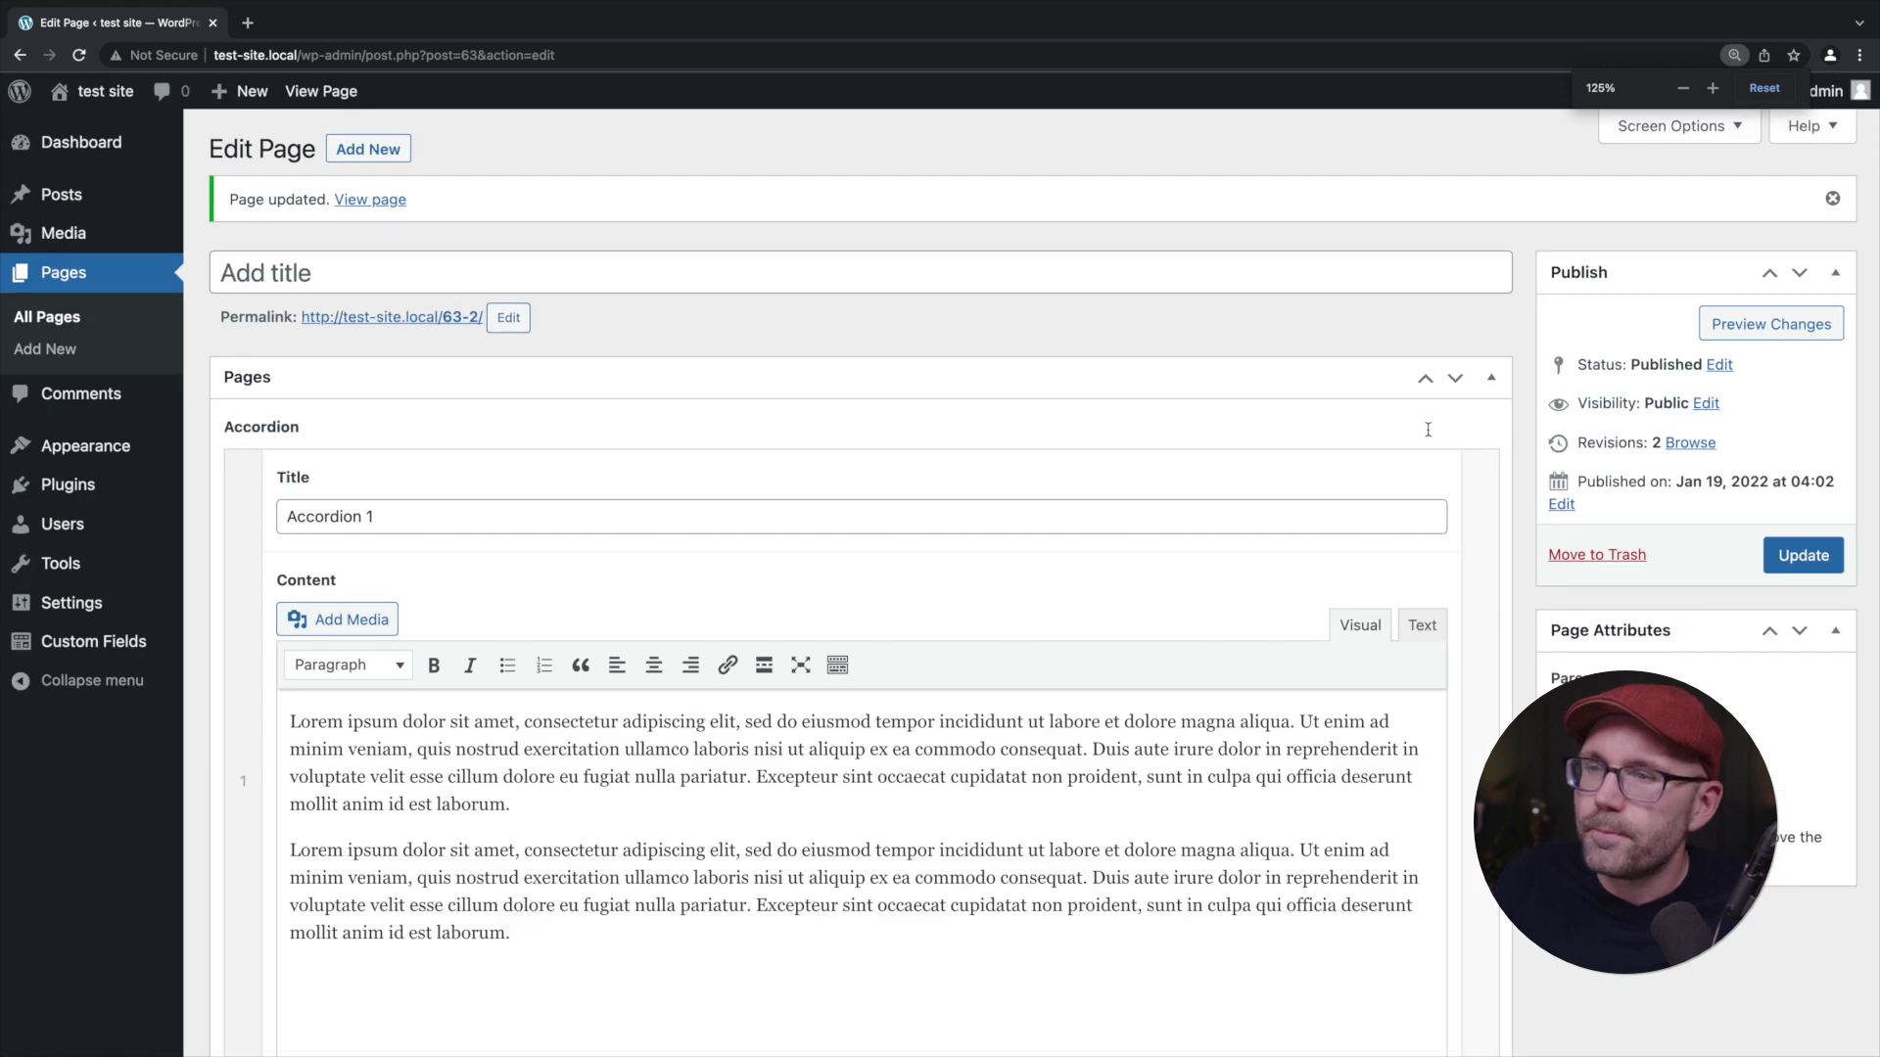
super+click(338, 90)
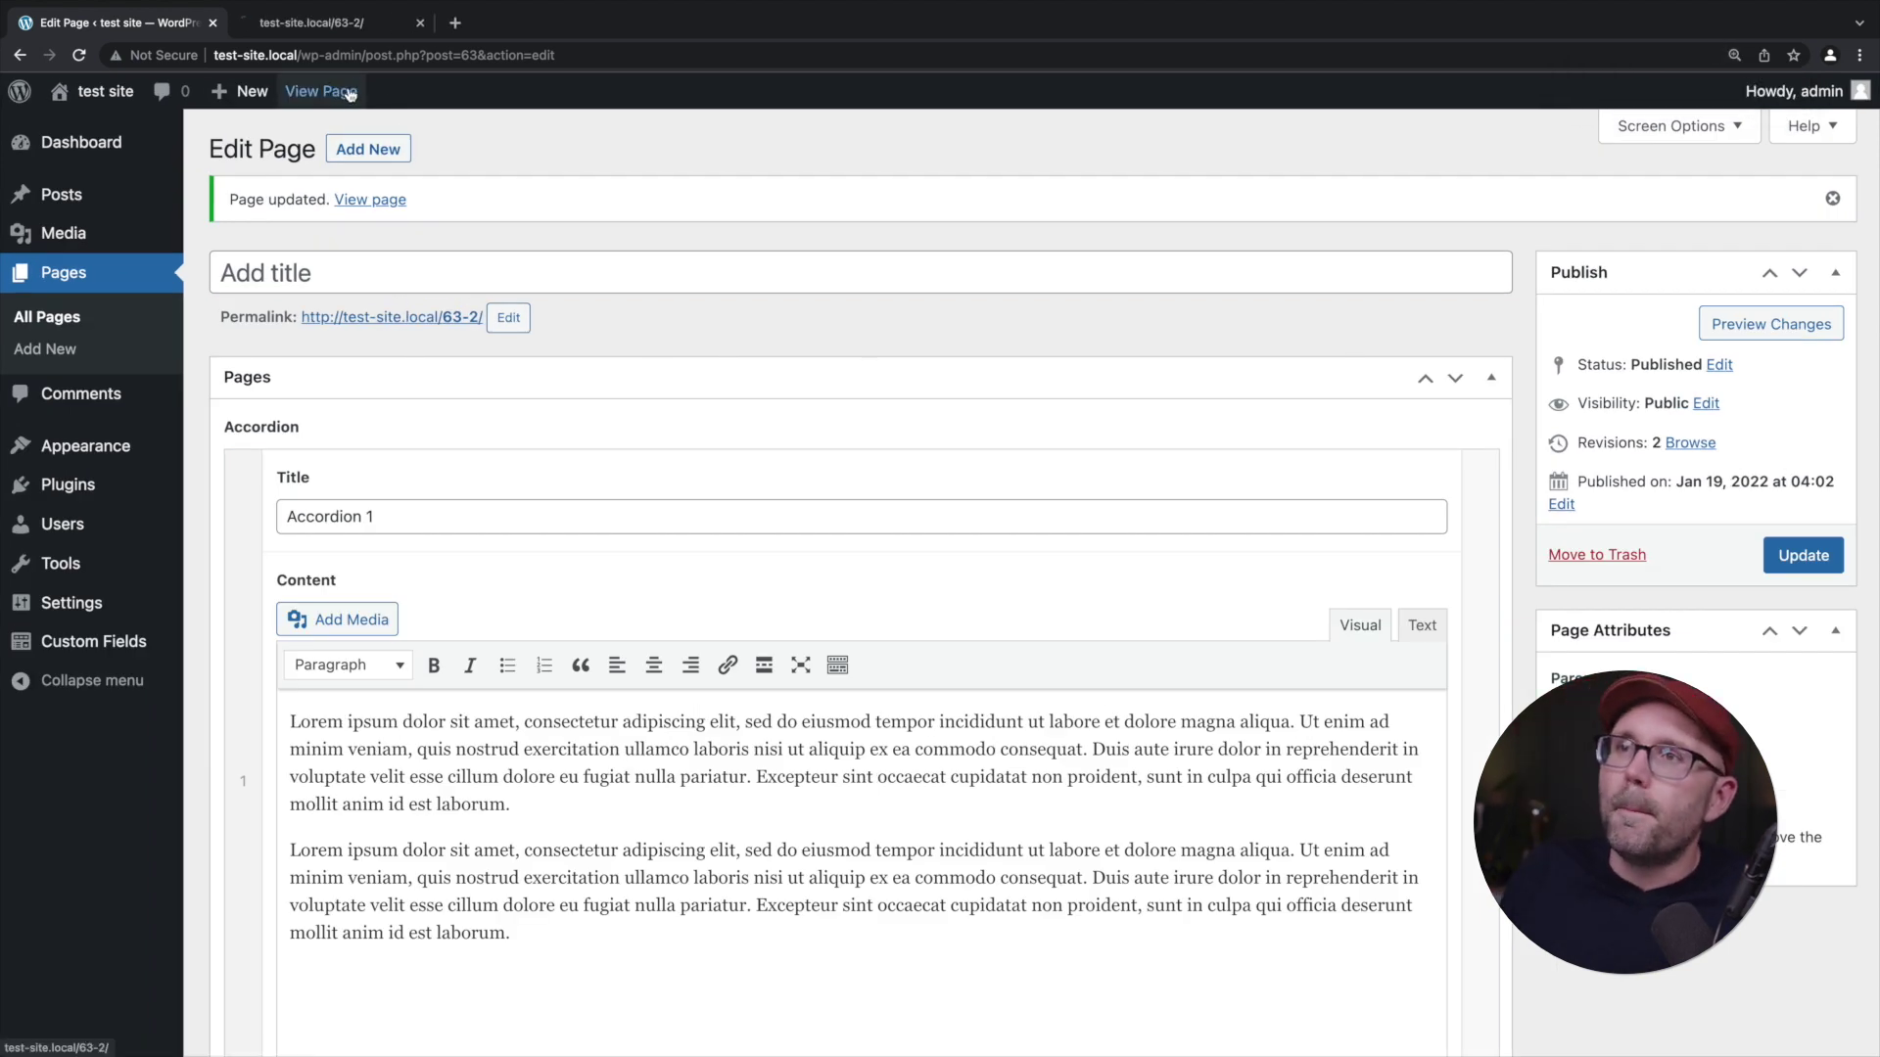
click(299, 24)
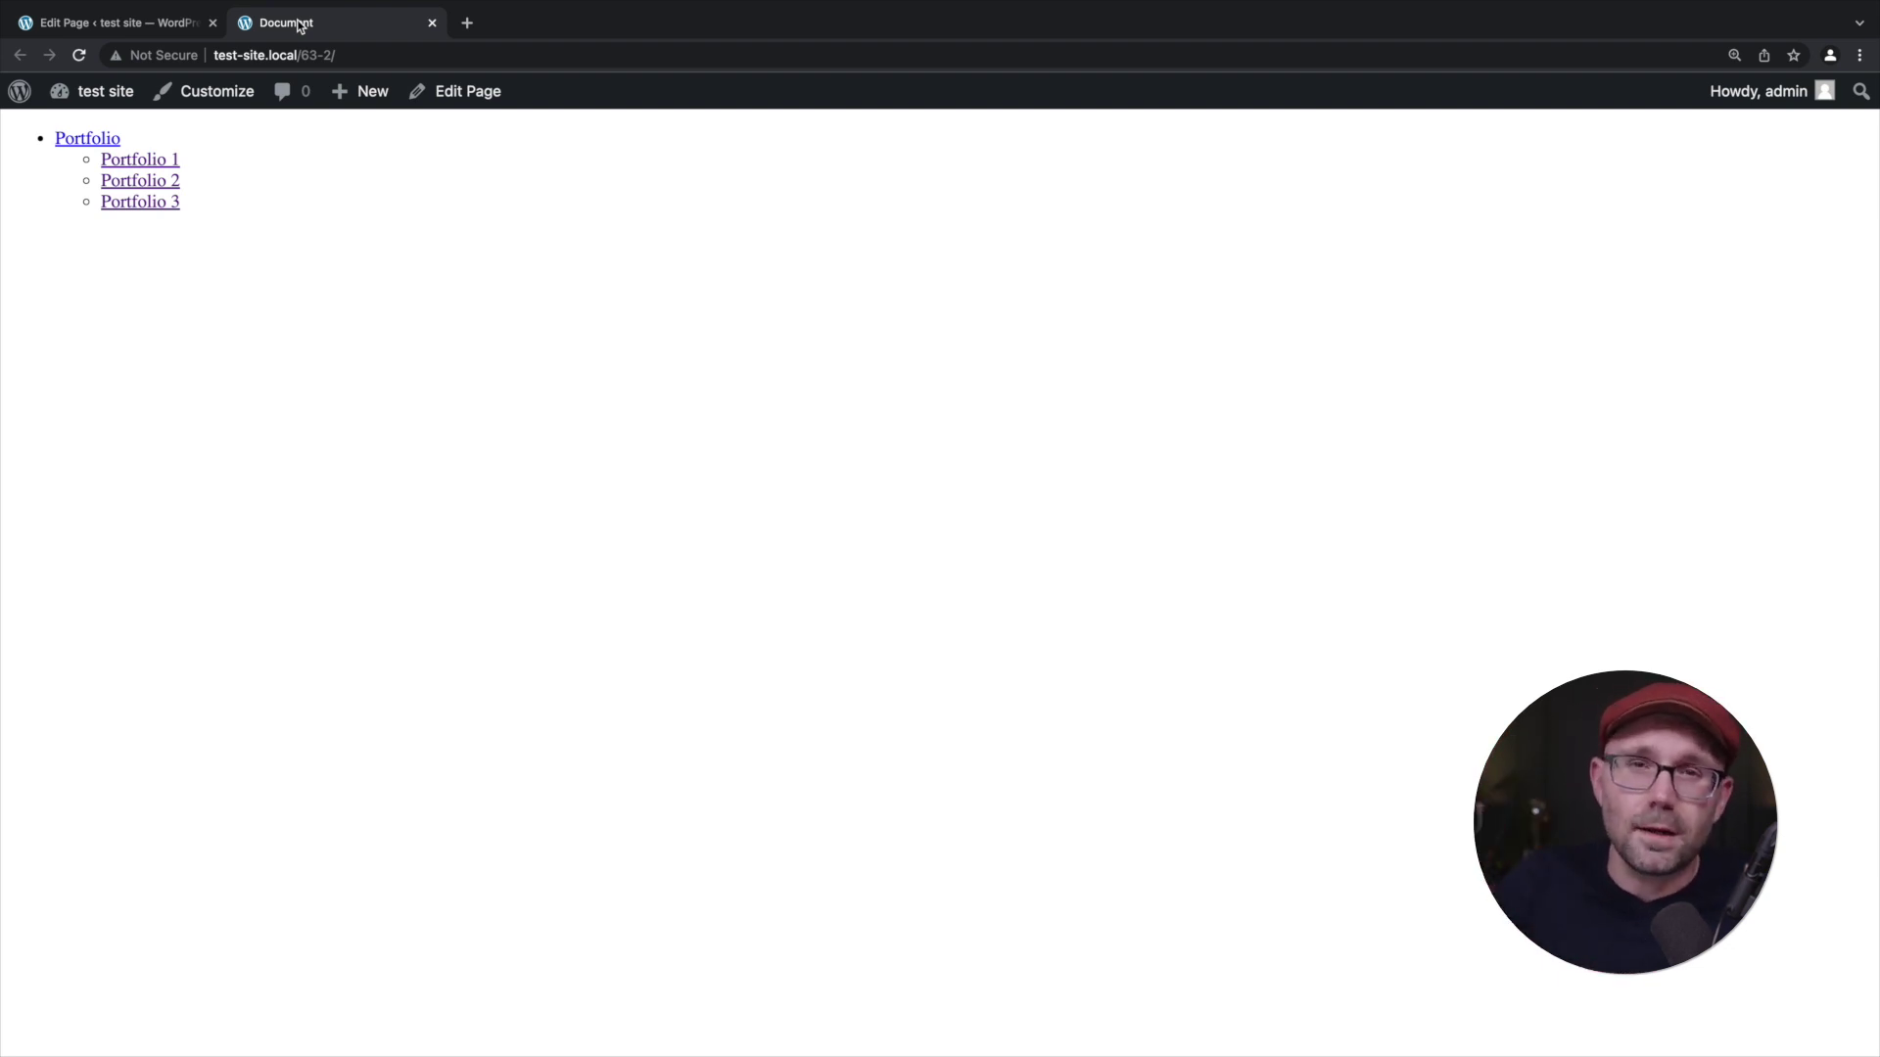
Search 'acf repeater' in a new tab and open the ACF Repeater documentation.
click(467, 23)
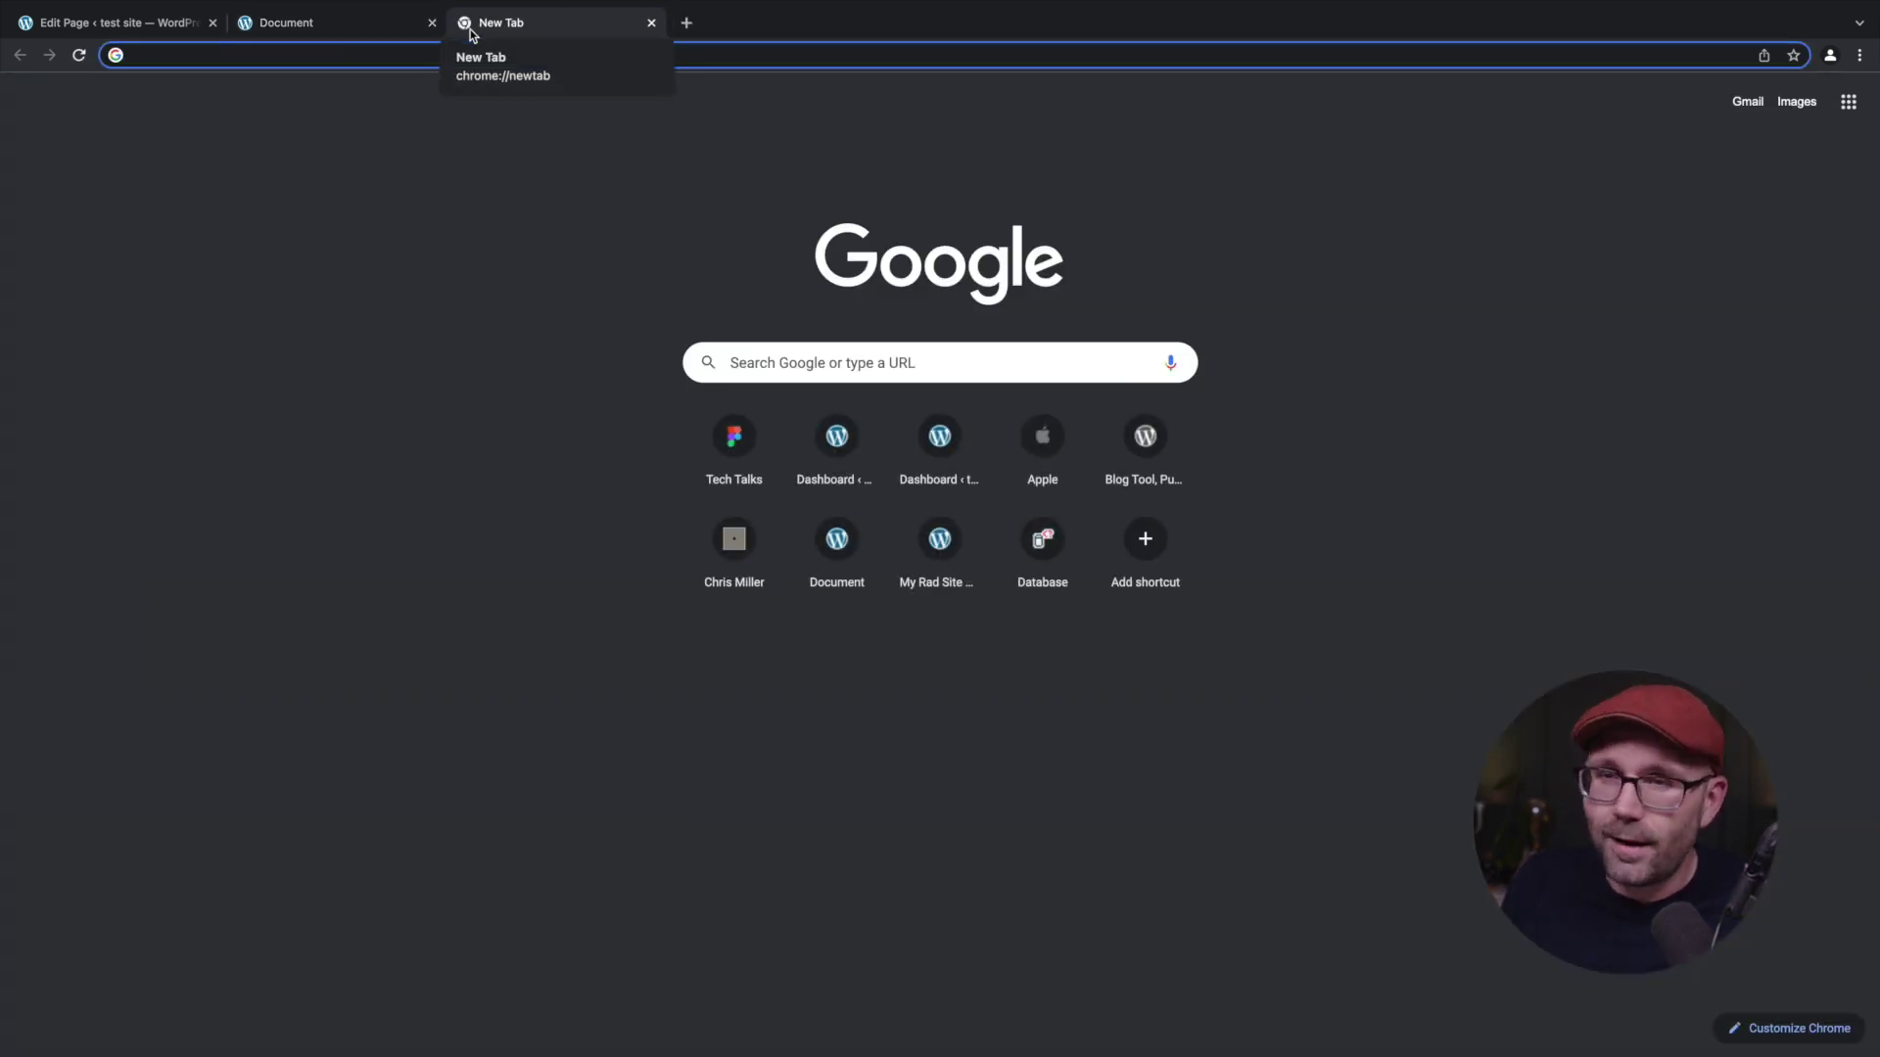
text(acf repeater)
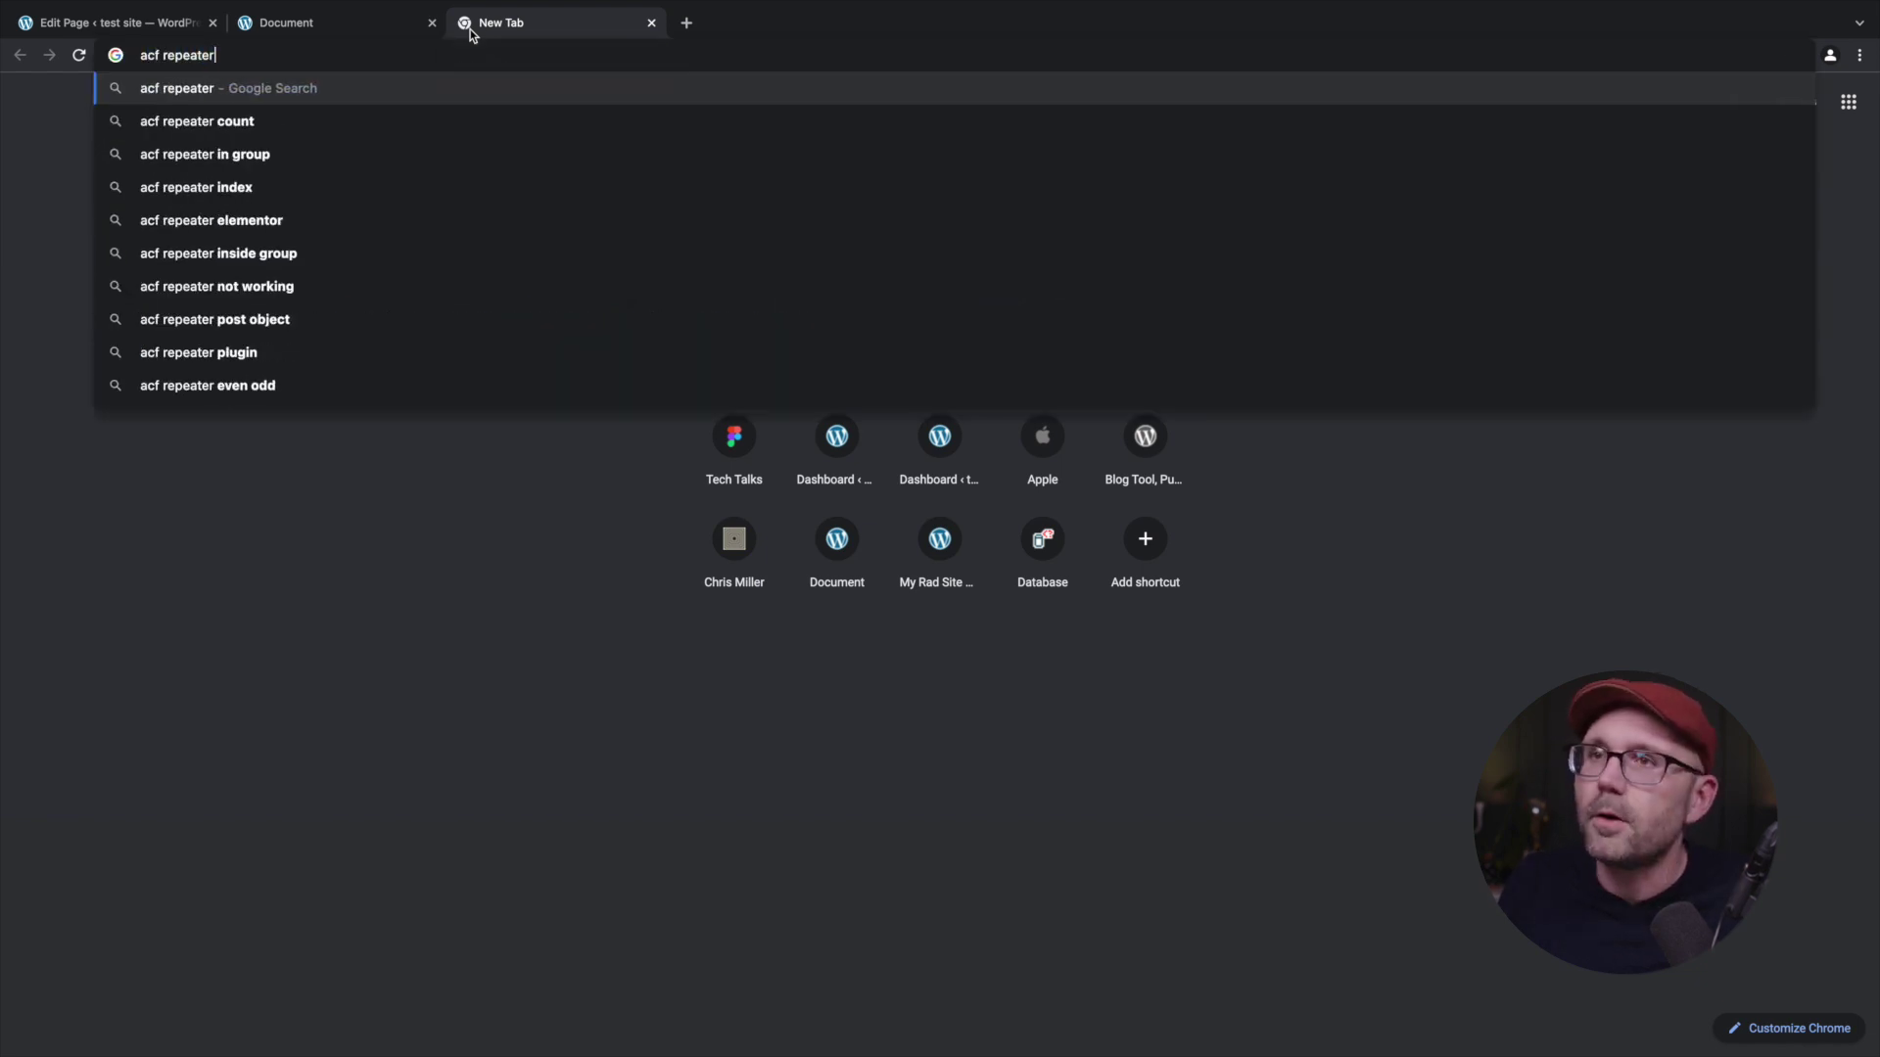
key(Return)
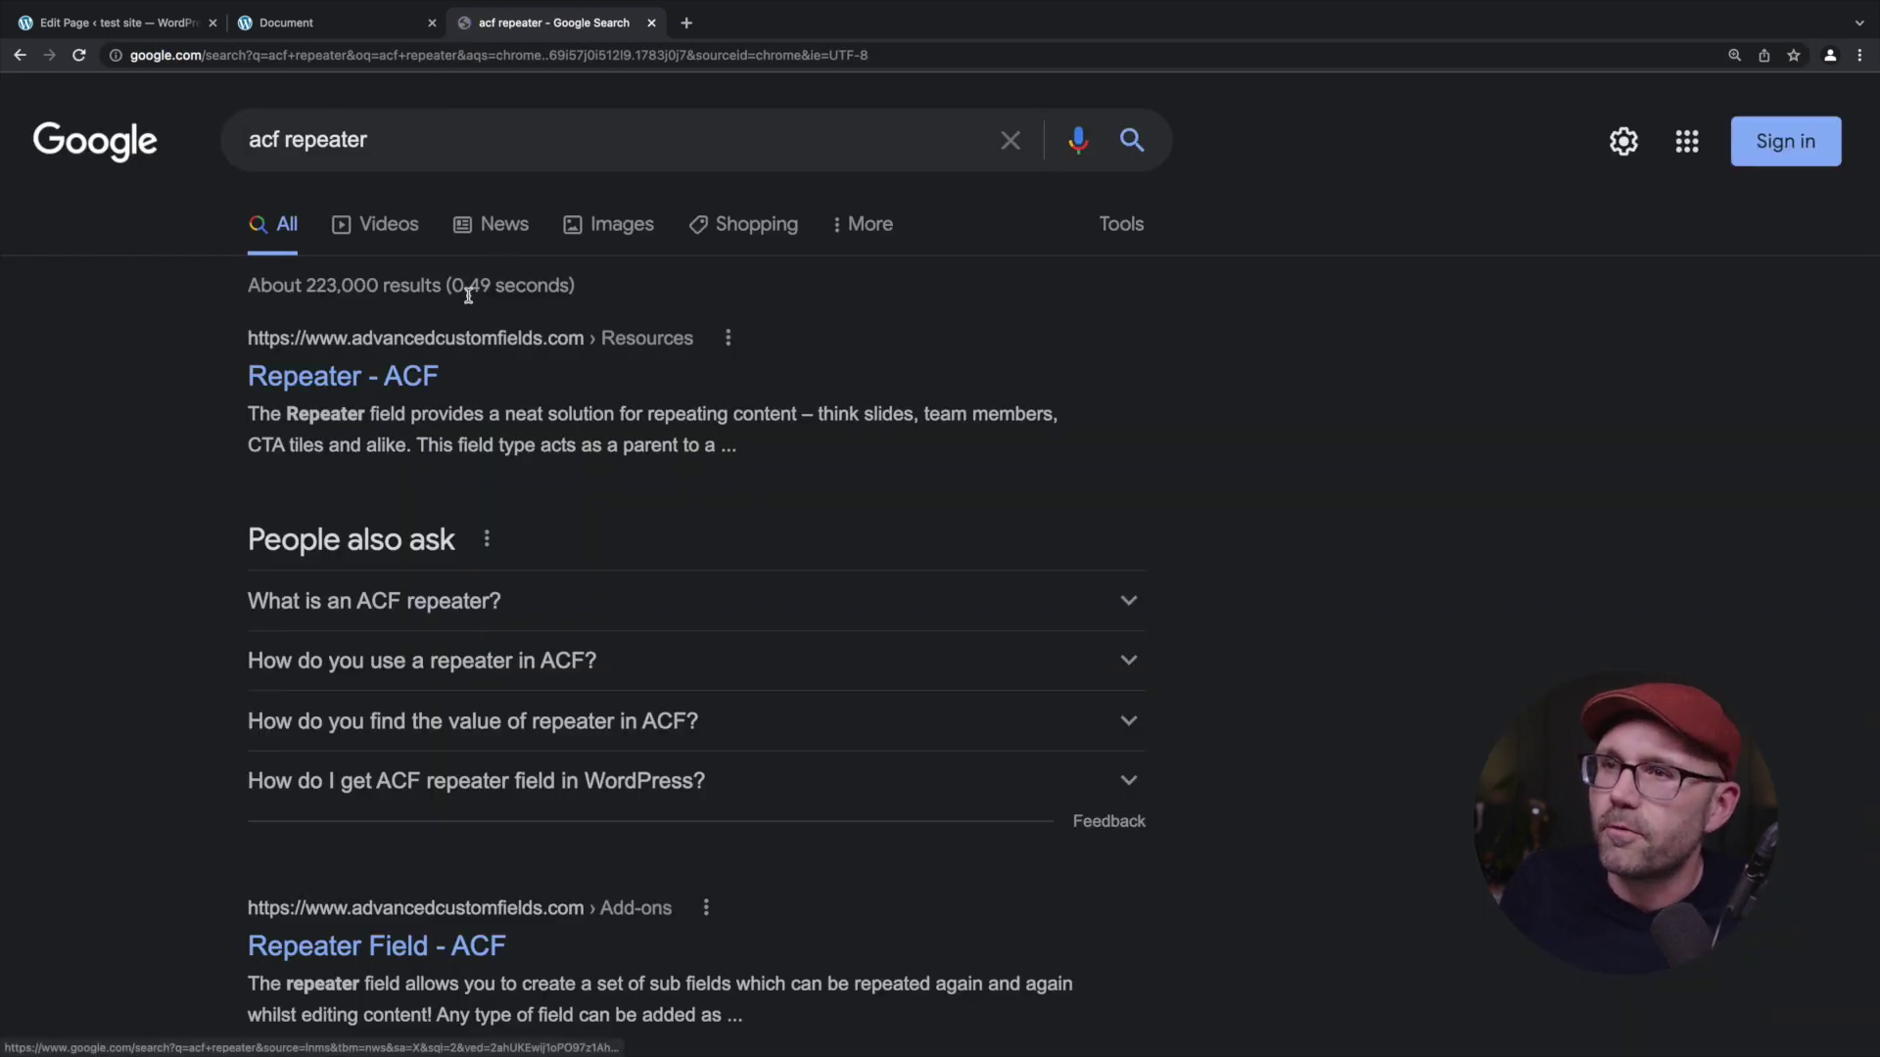
click(392, 378)
Scroll the docs down past Description, Screenshots and Settings to the Template usage section.
scroll(217, 692, down, 15)
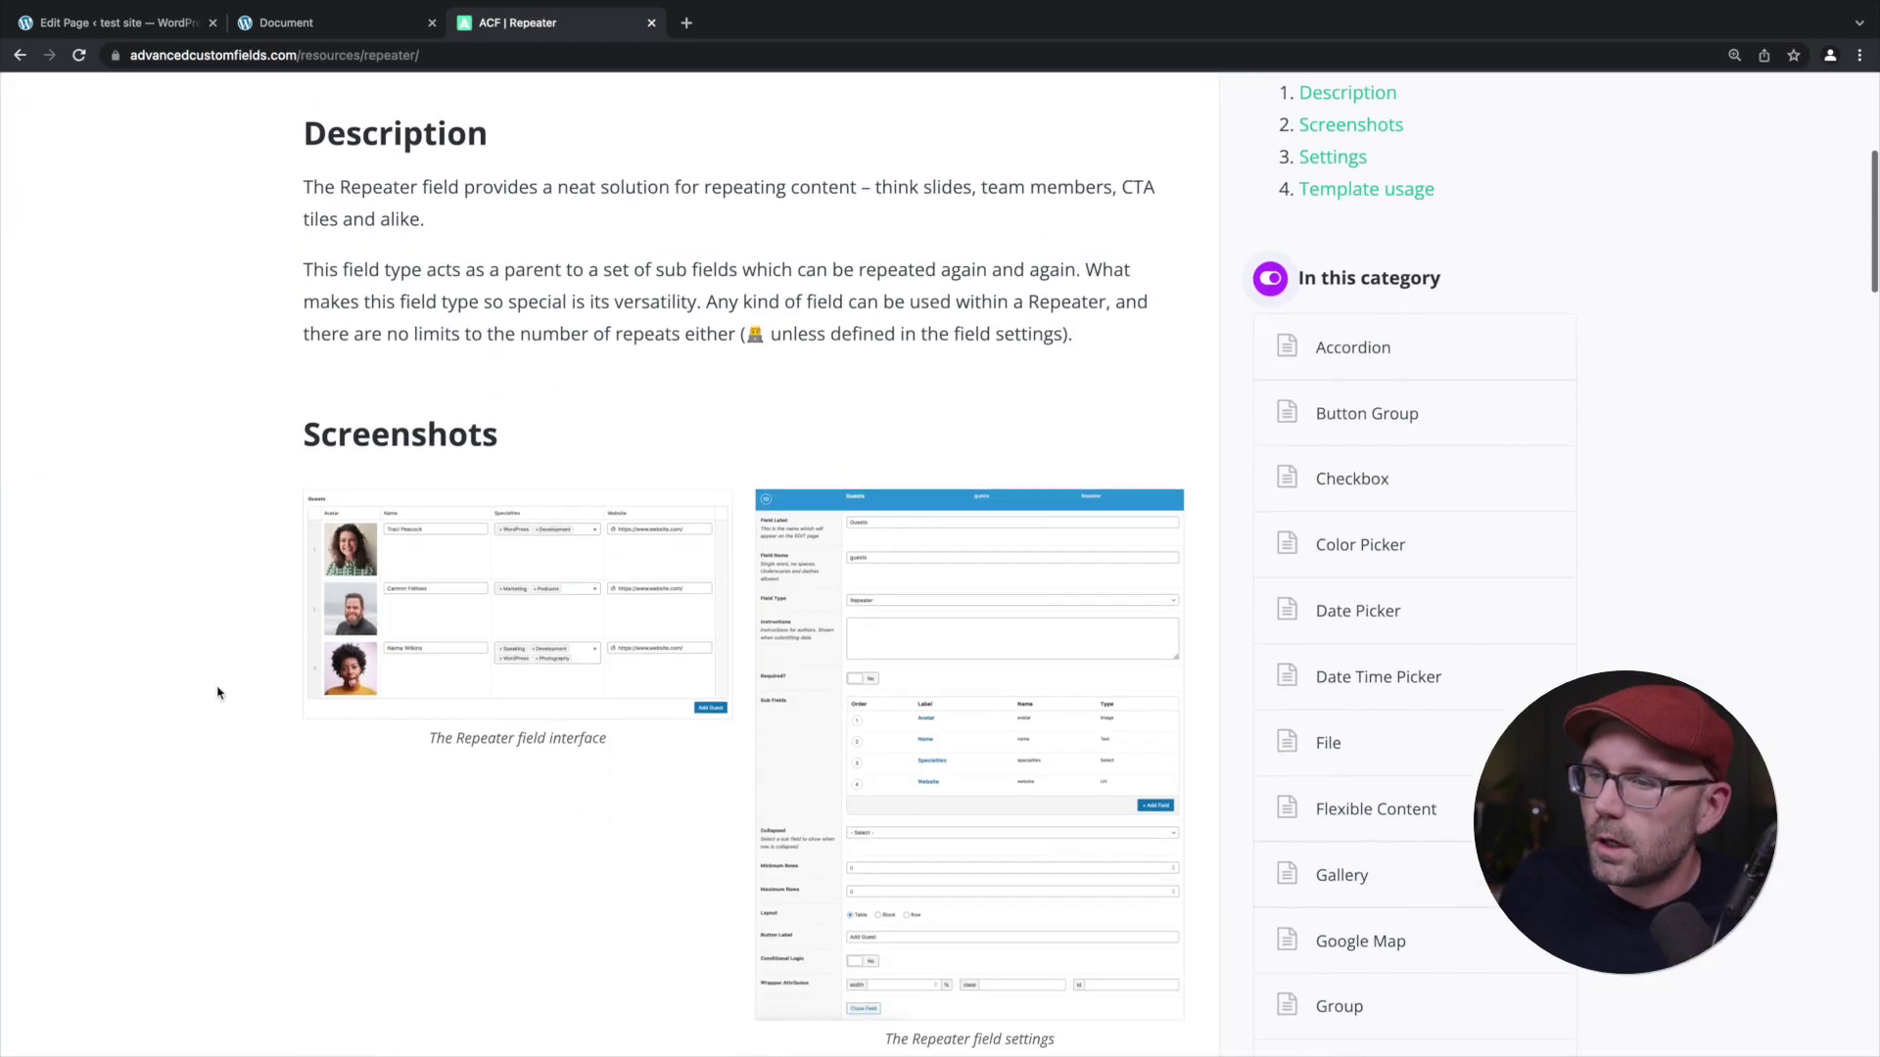
scroll(218, 692, up, 13)
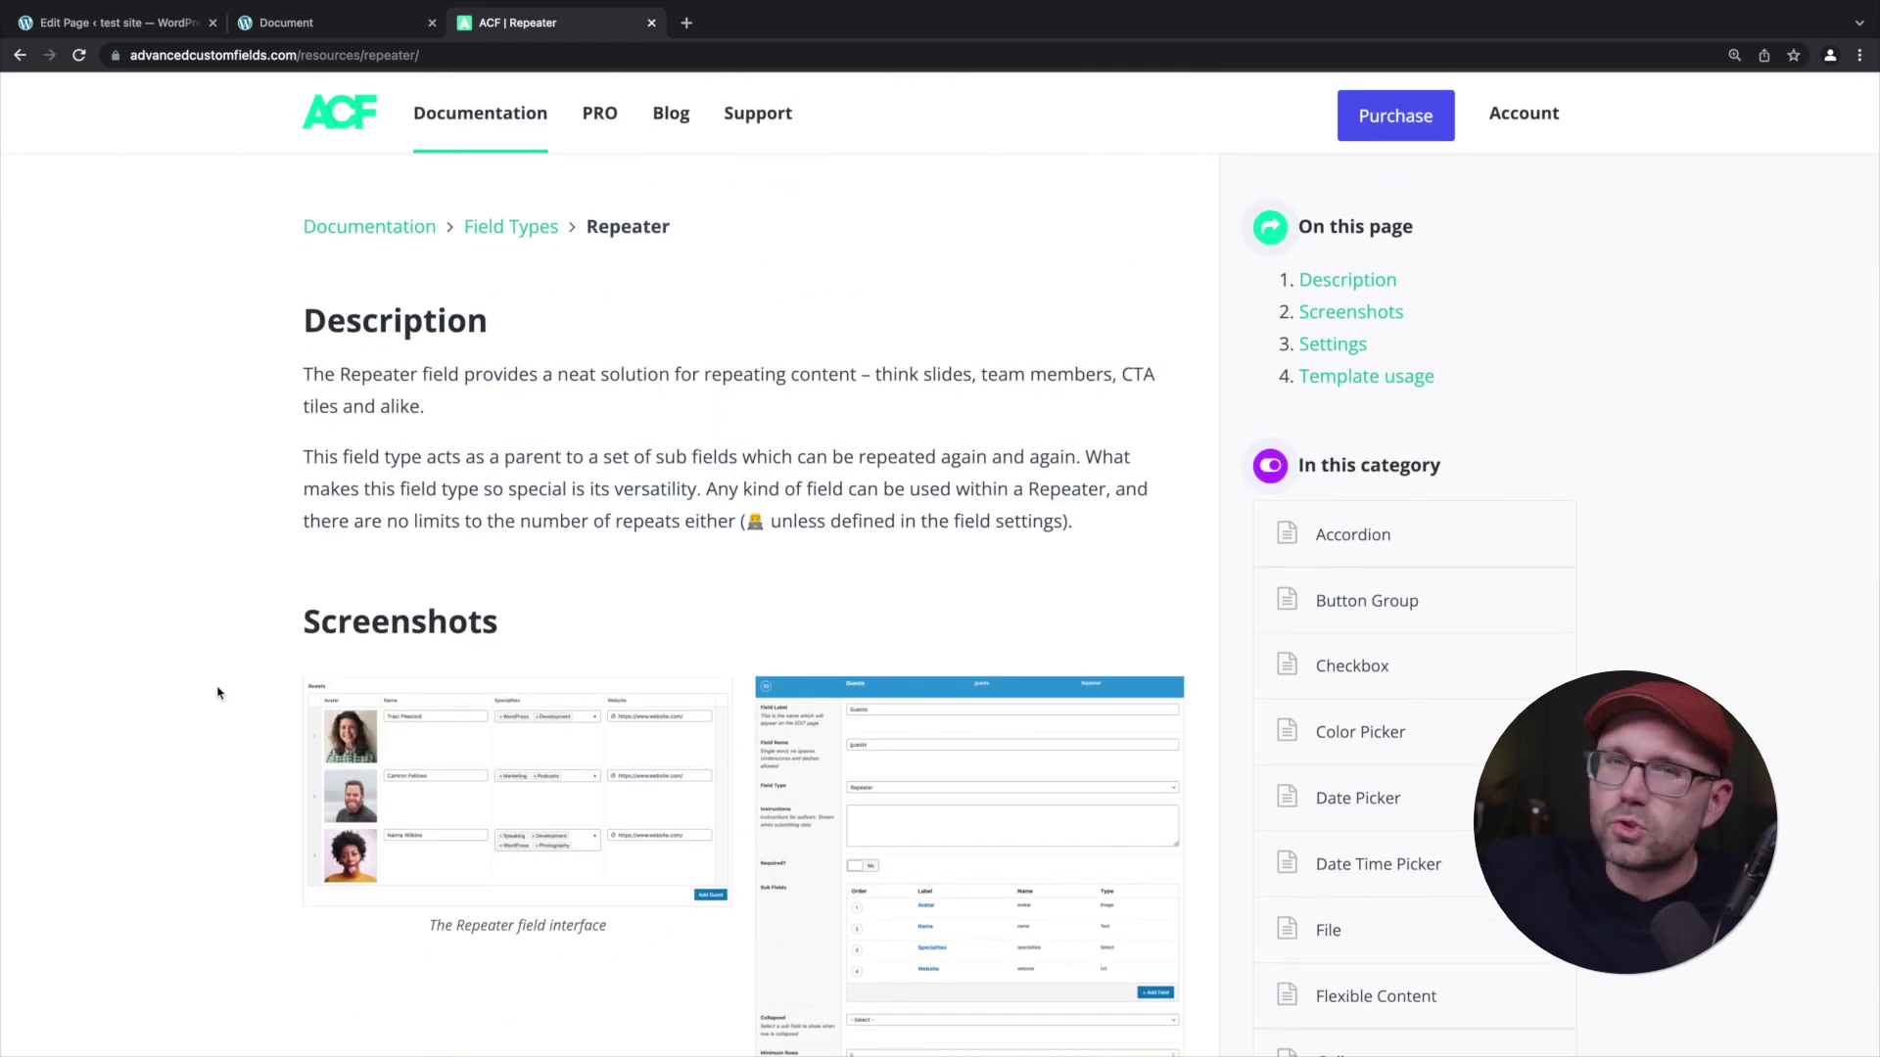
scroll(217, 693, up, 3)
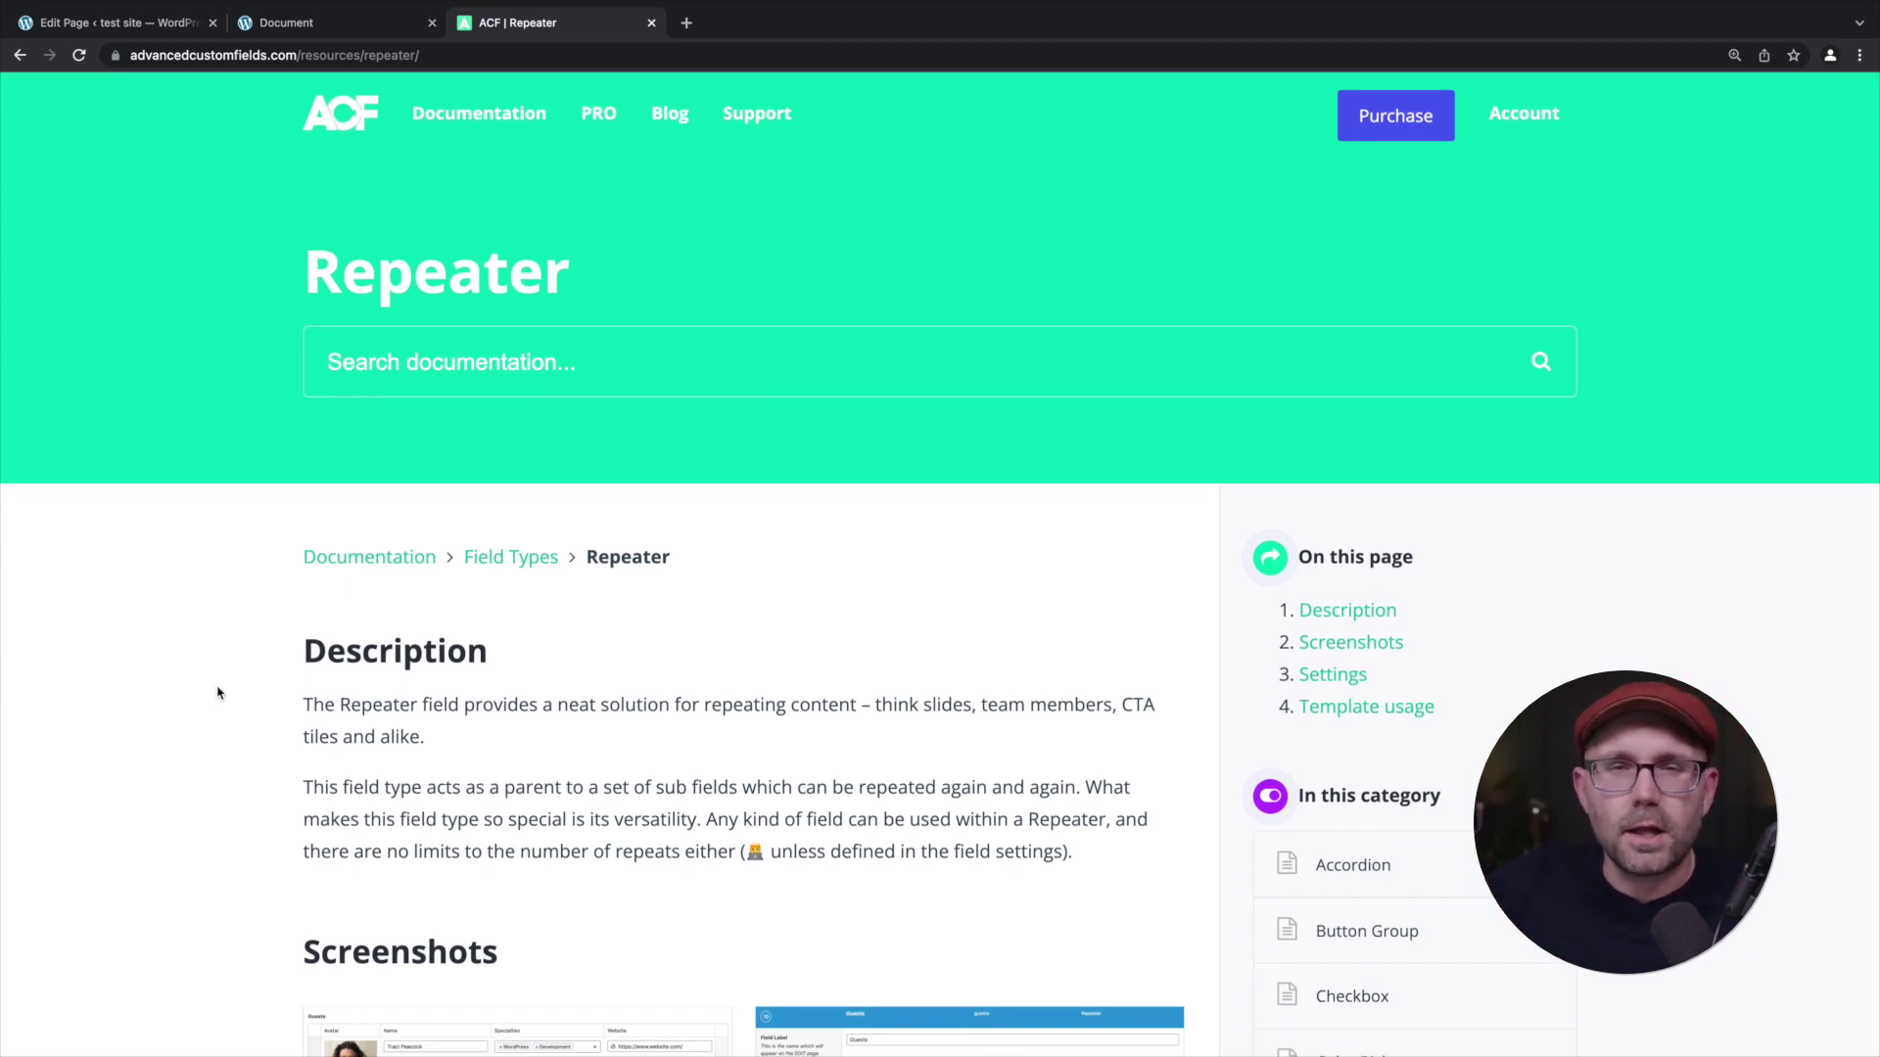
scroll(264, 765, down, 2)
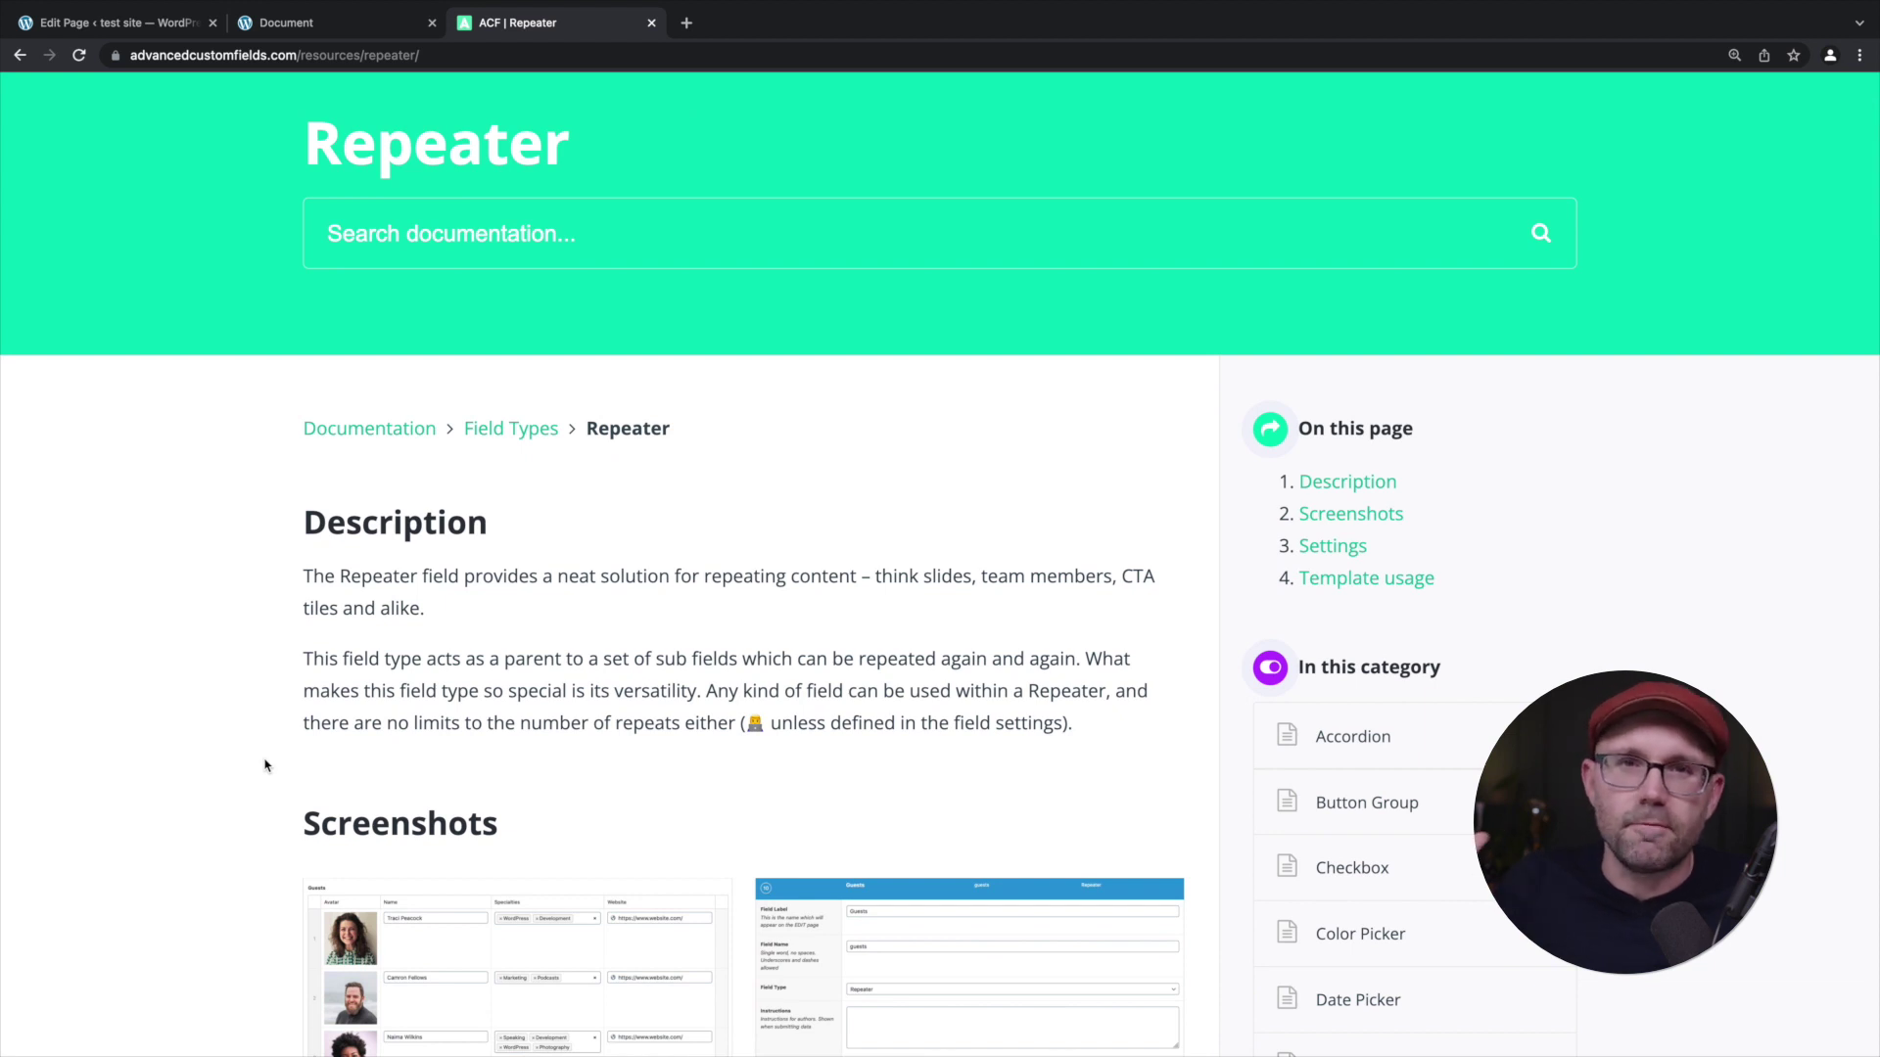
scroll(267, 766, down, 3)
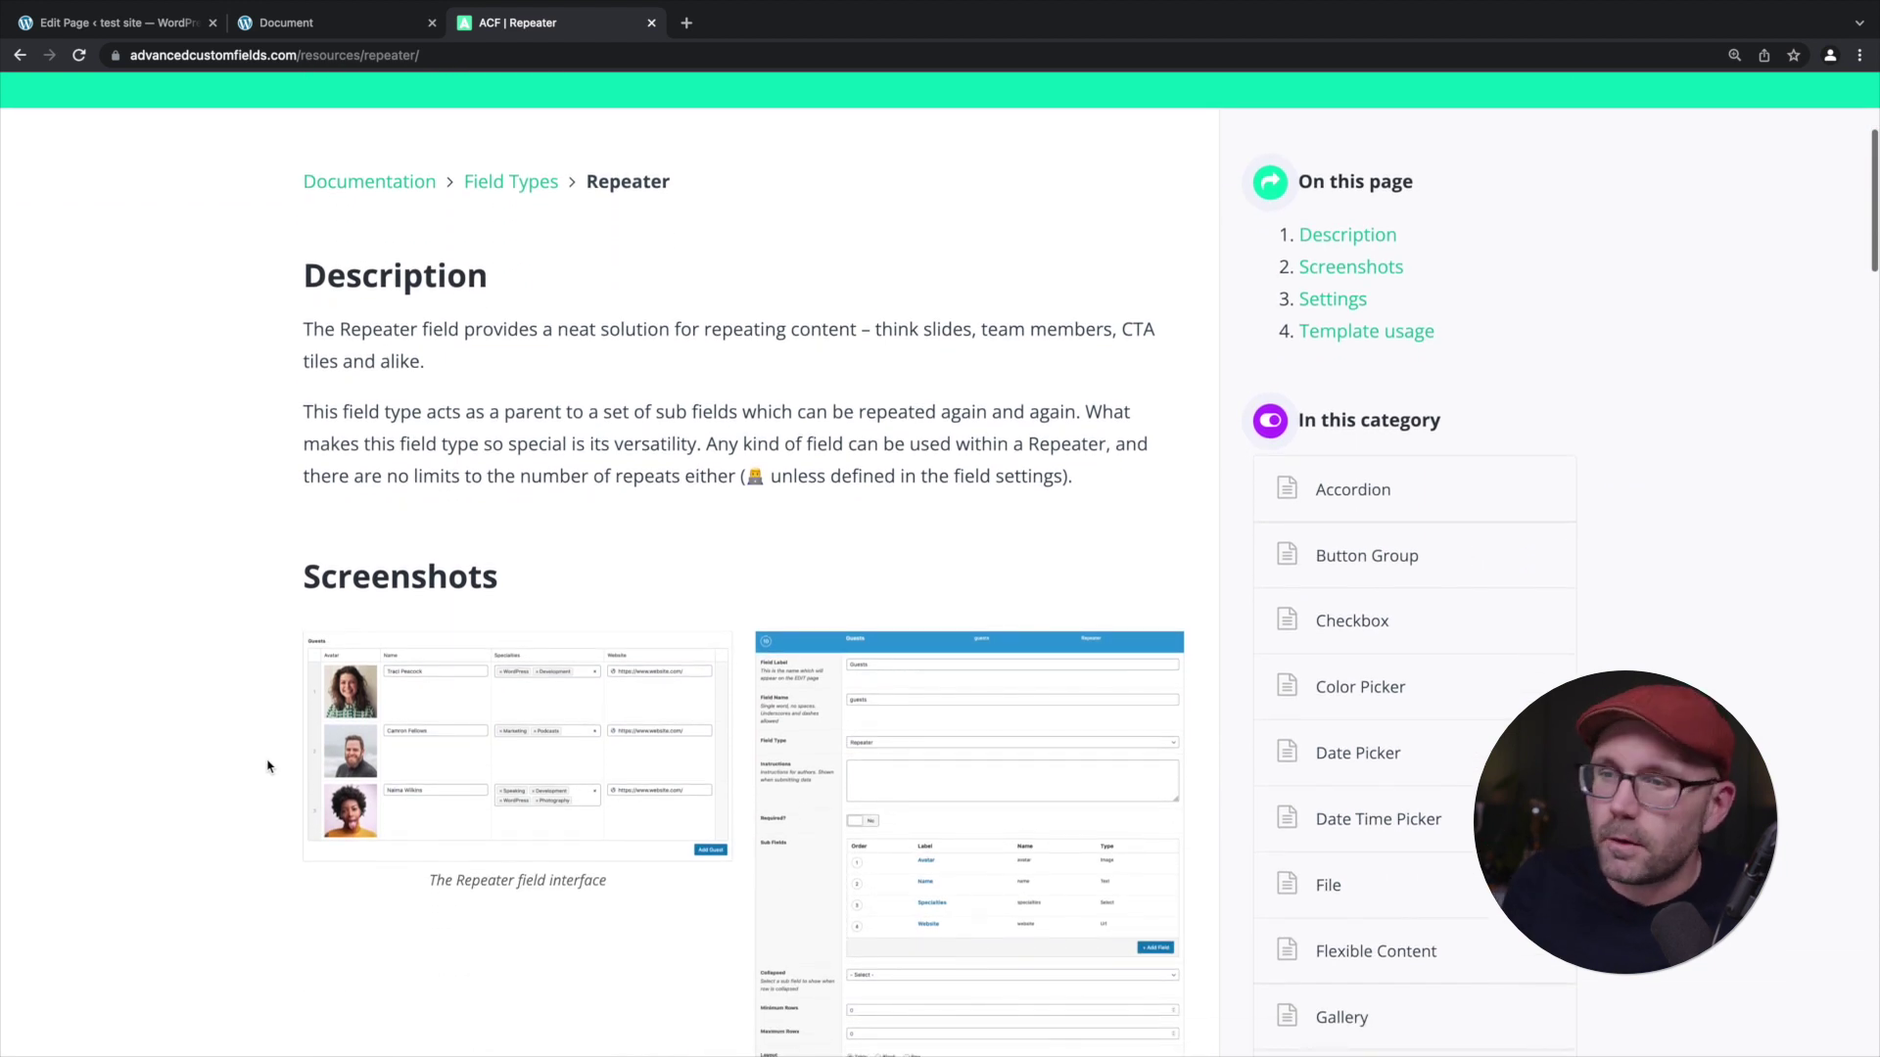
scroll(267, 765, down, 8)
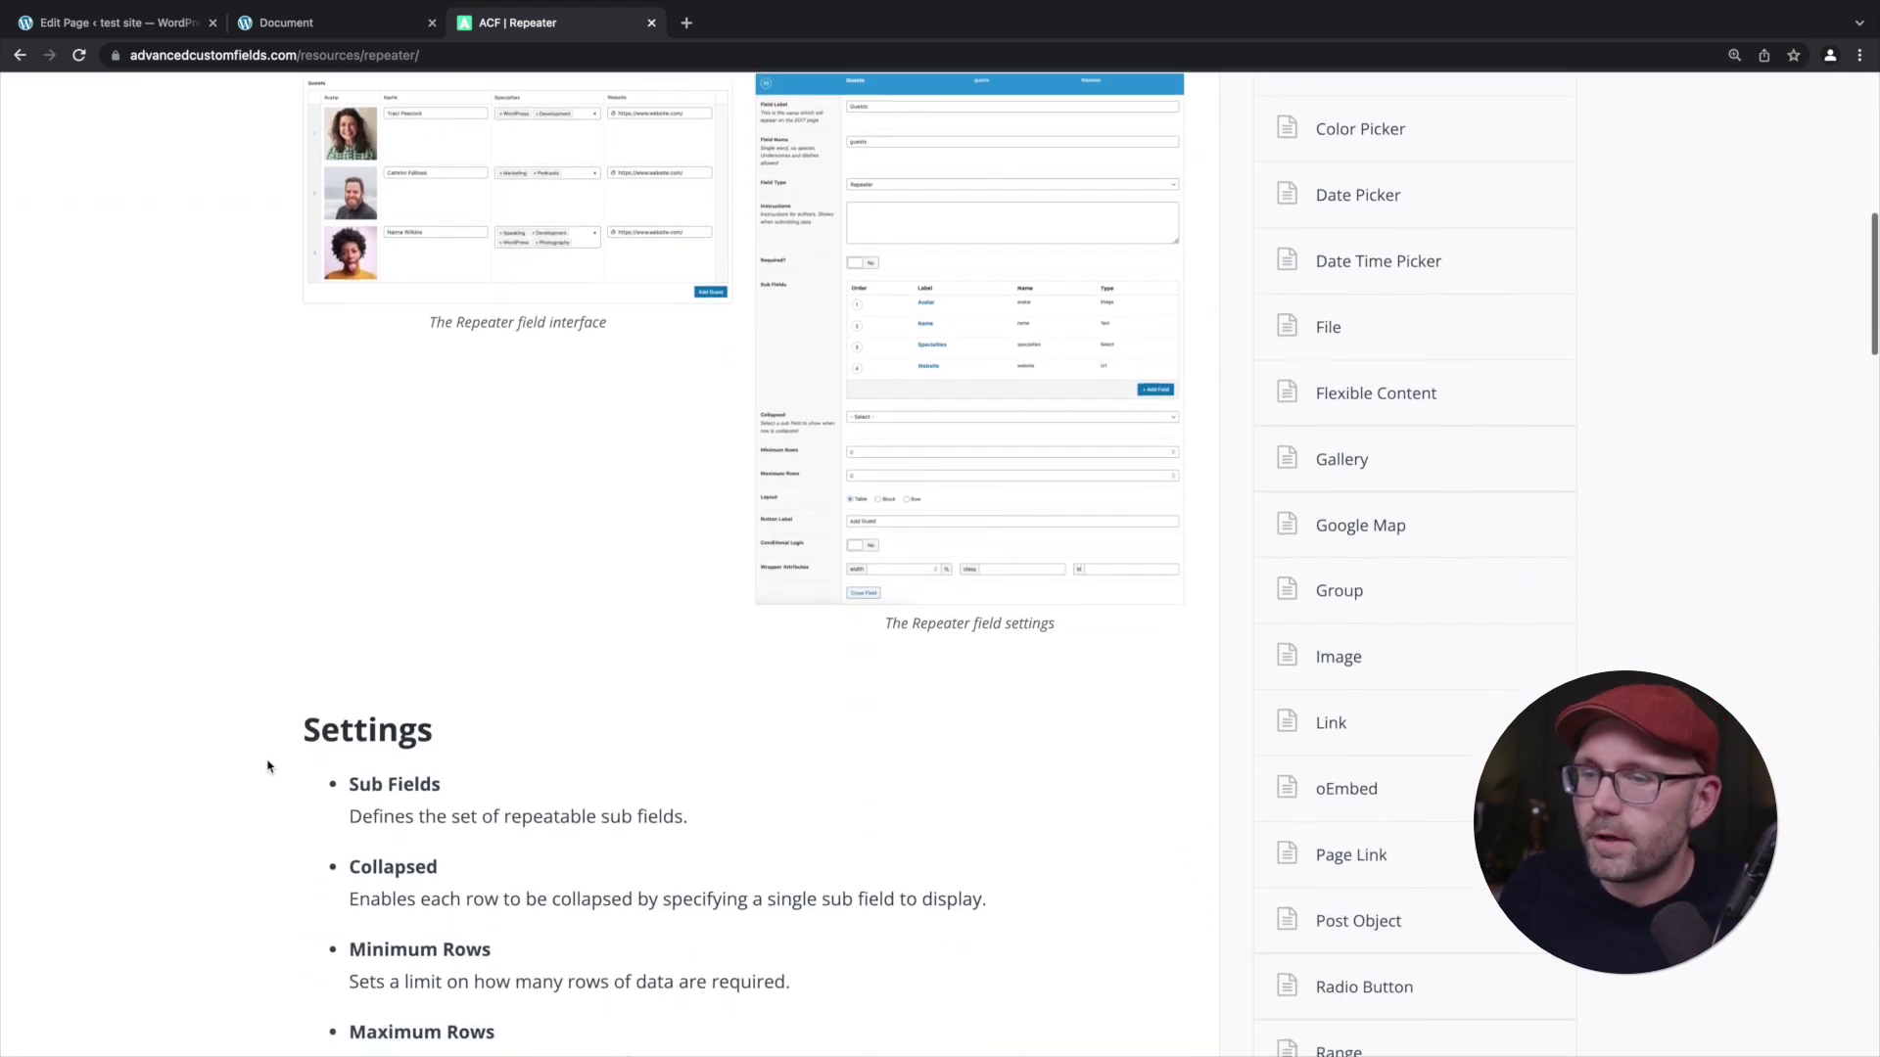
scroll(267, 765, down, 3)
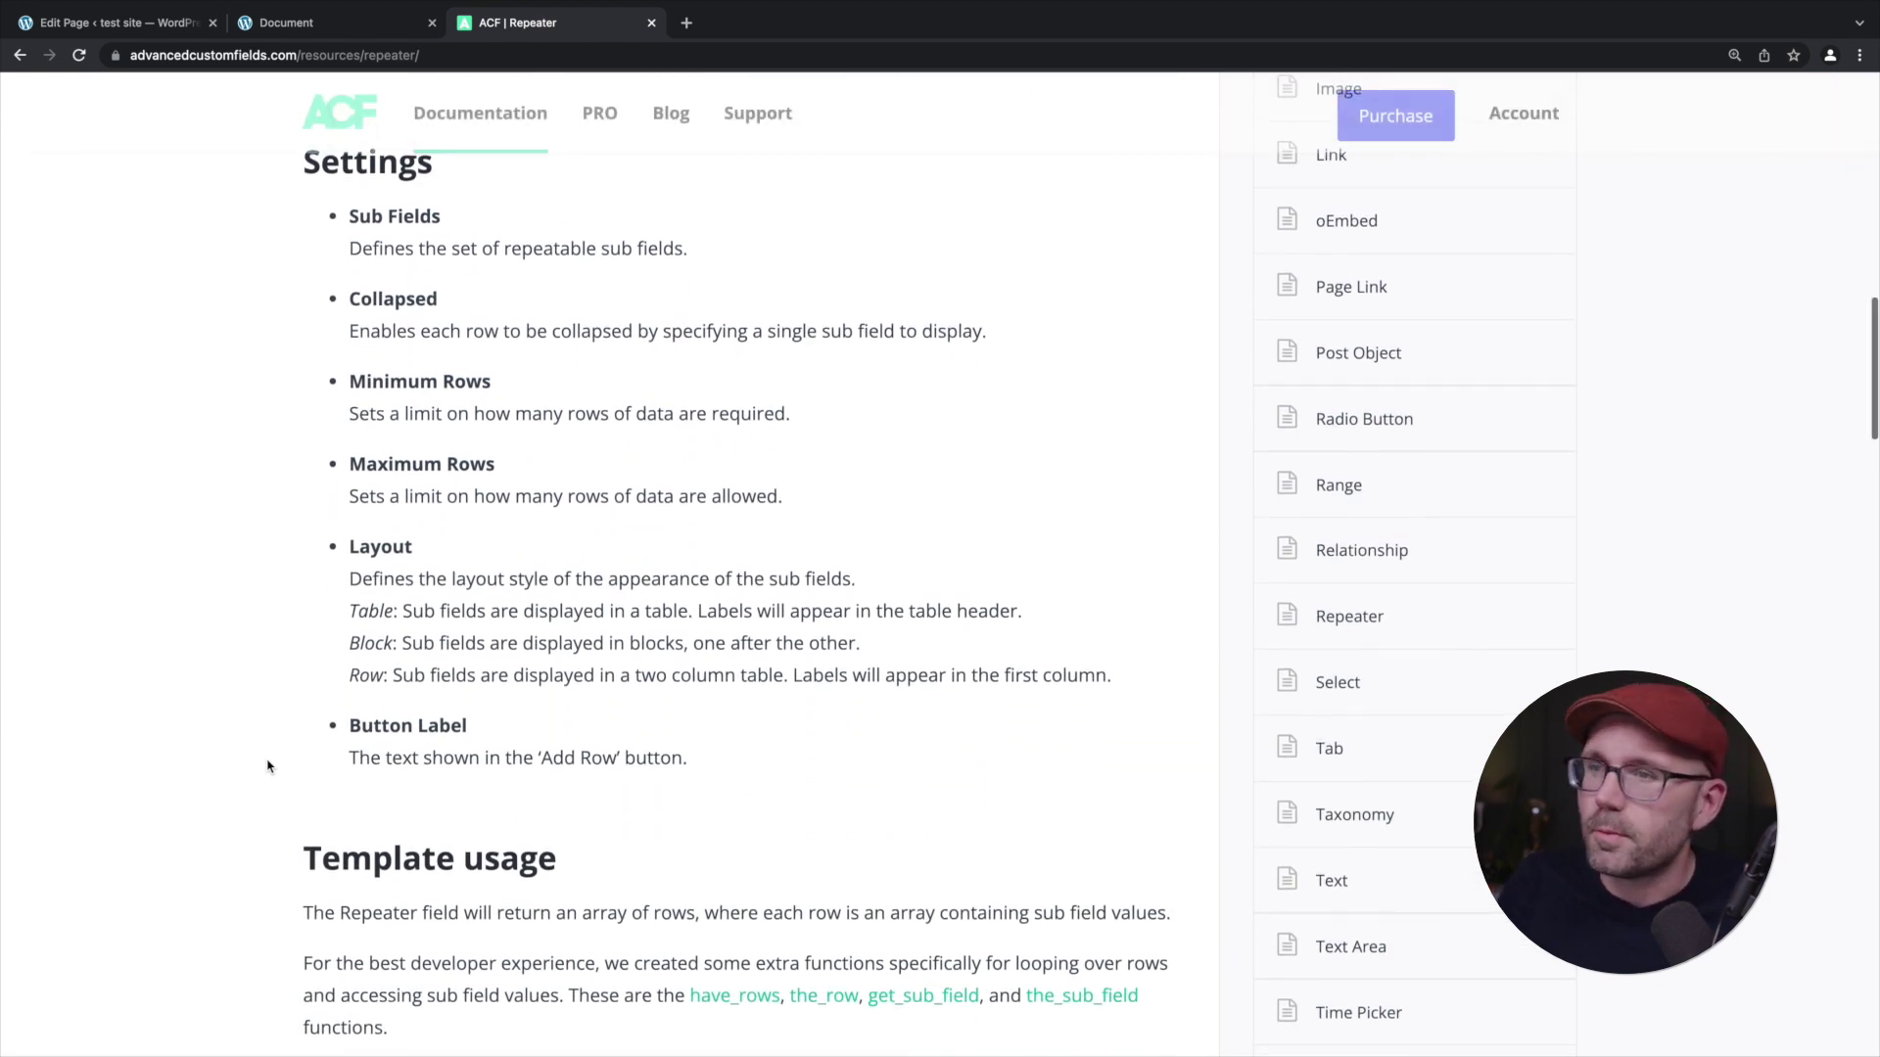
scroll(268, 765, up, 1)
scroll(268, 766, down, 7)
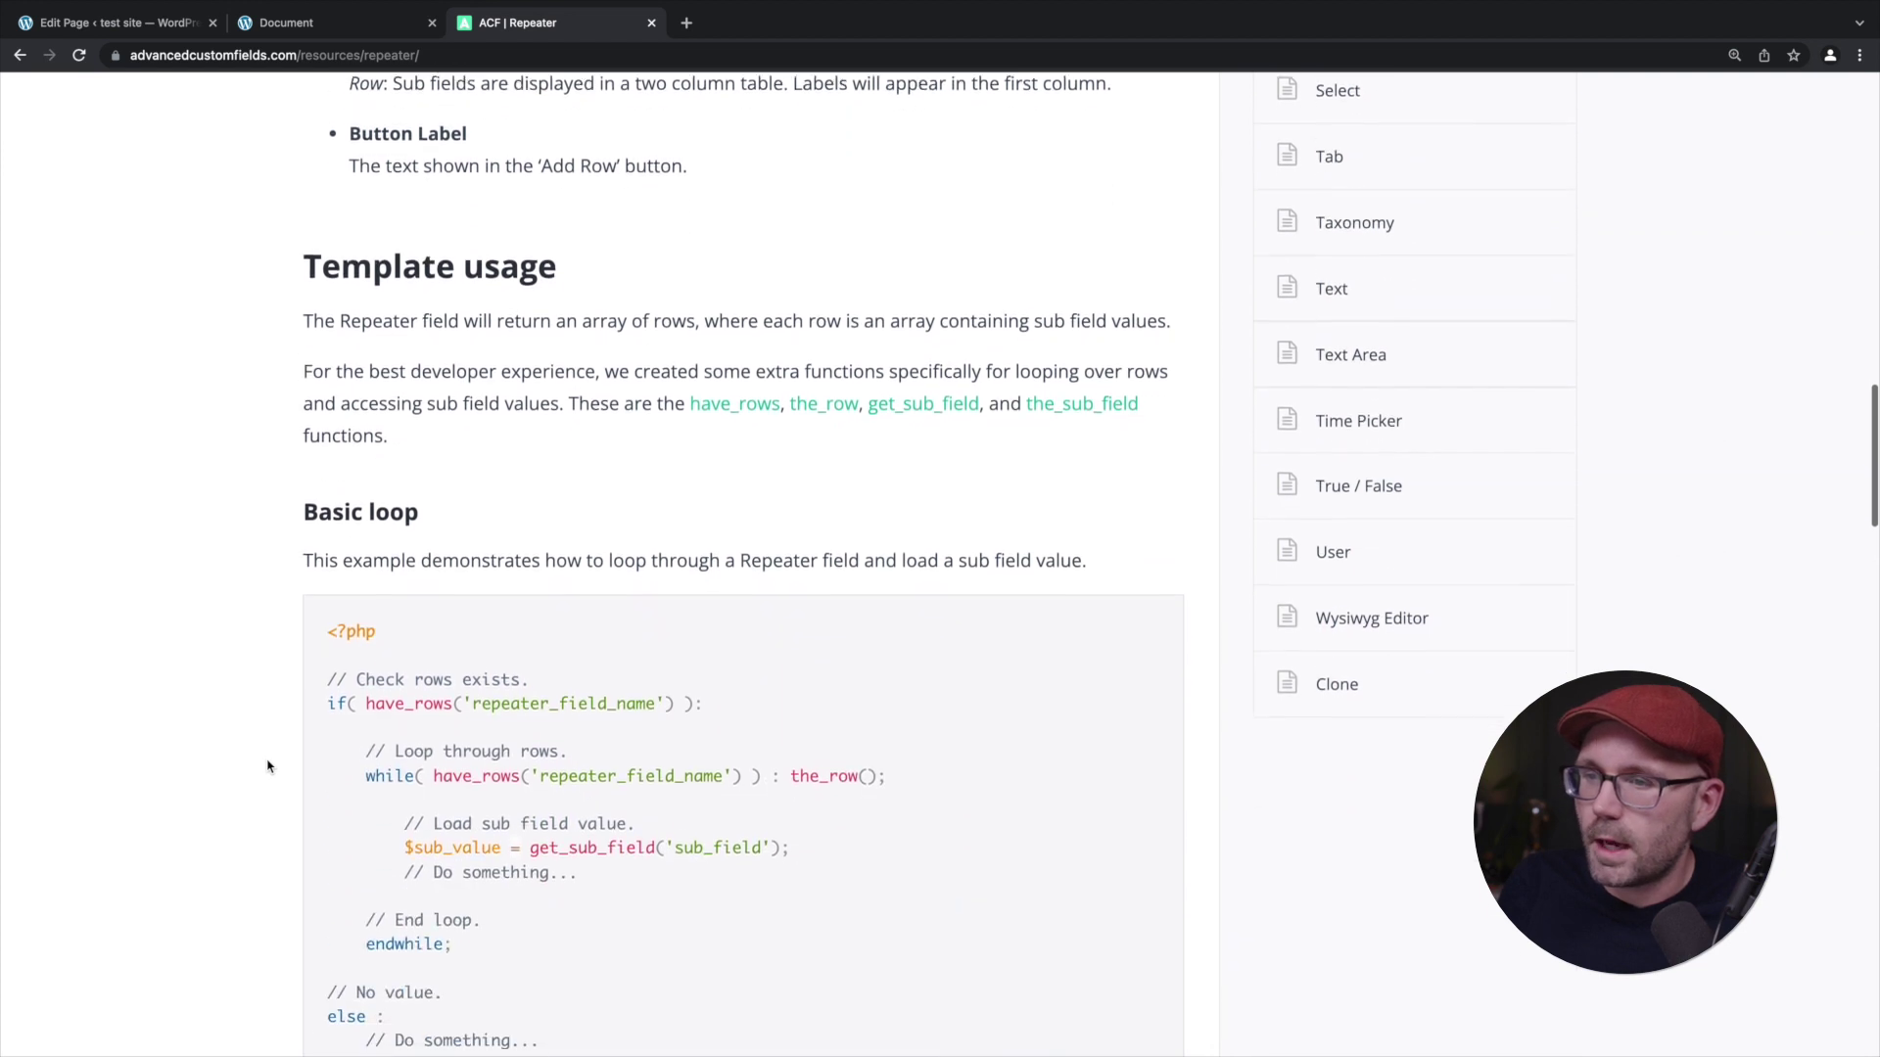
scroll(267, 765, down, 1)
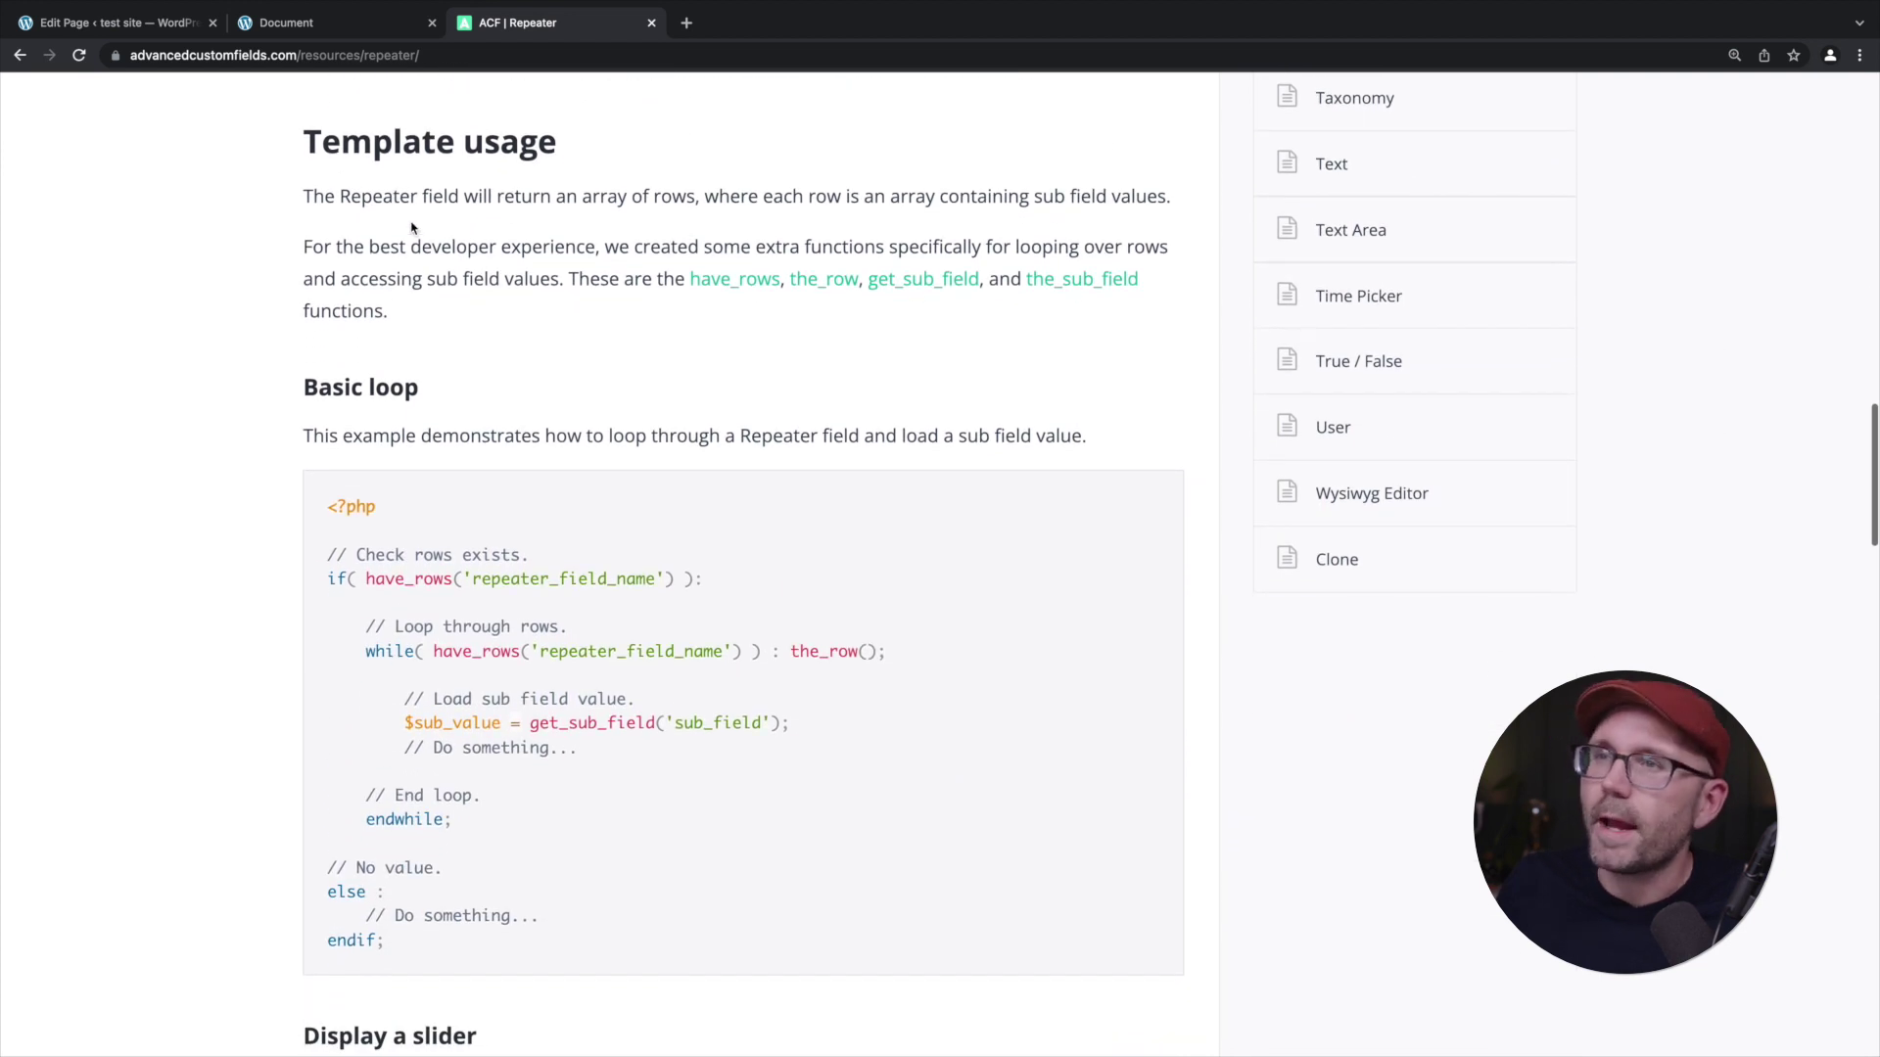
Highlight the Basic loop's have_rows check, while condition, get_sub_field call and the_row call.
scroll(323, 474, up, 1)
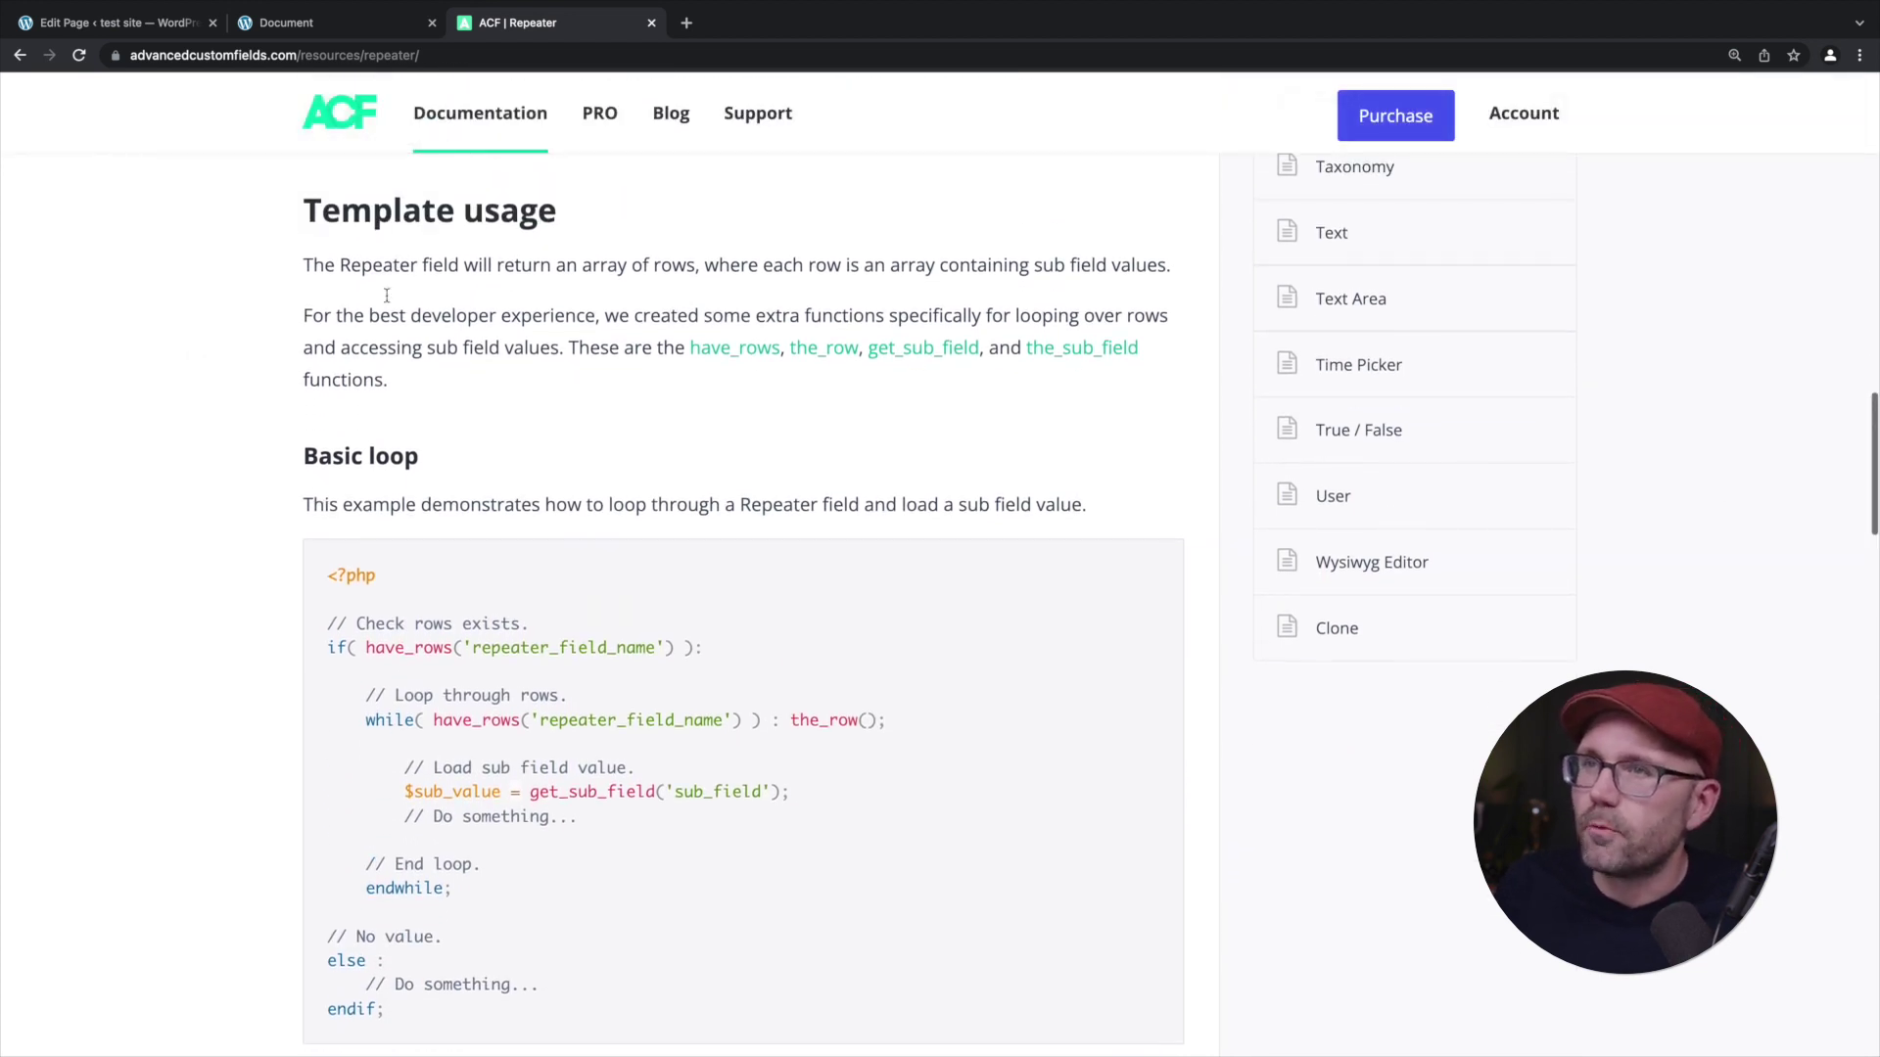
drag(289, 209, 519, 212)
drag(291, 457, 496, 474)
scroll(500, 587, down, 2)
scroll(336, 279, down, 1)
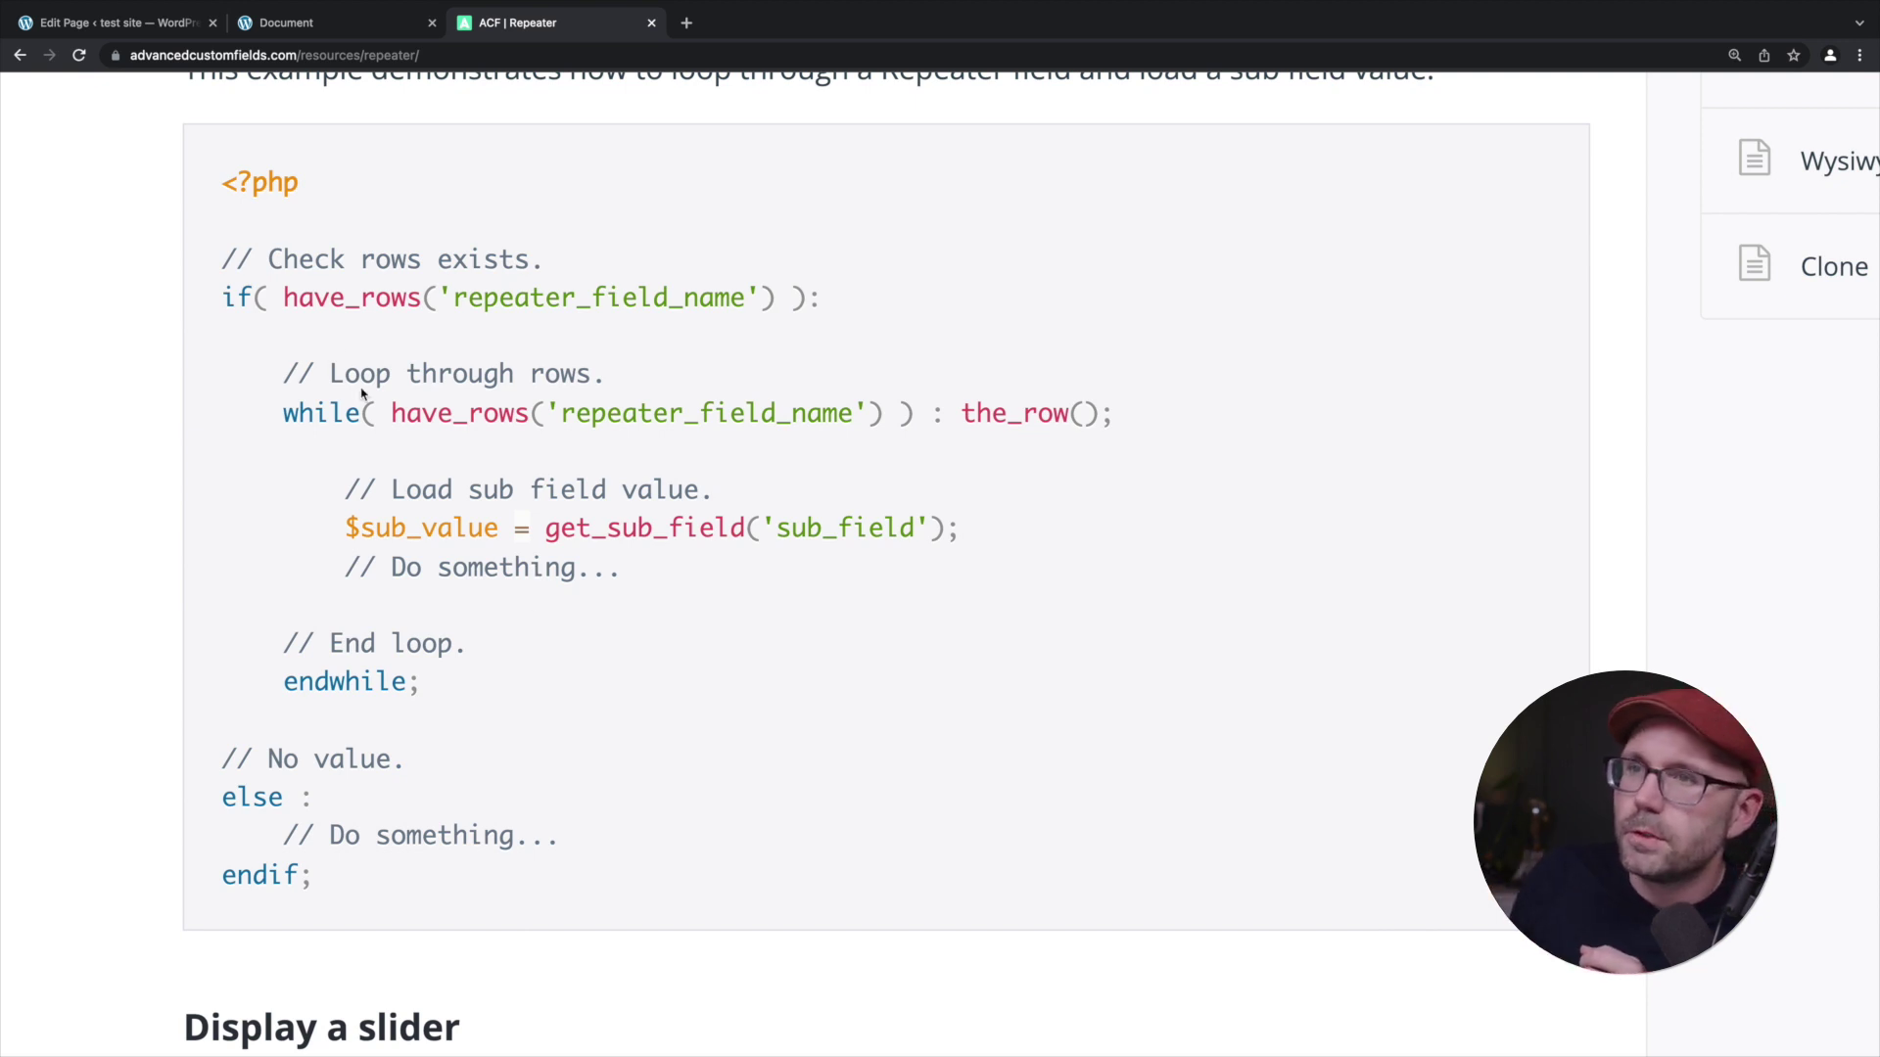
drag(235, 306, 423, 311)
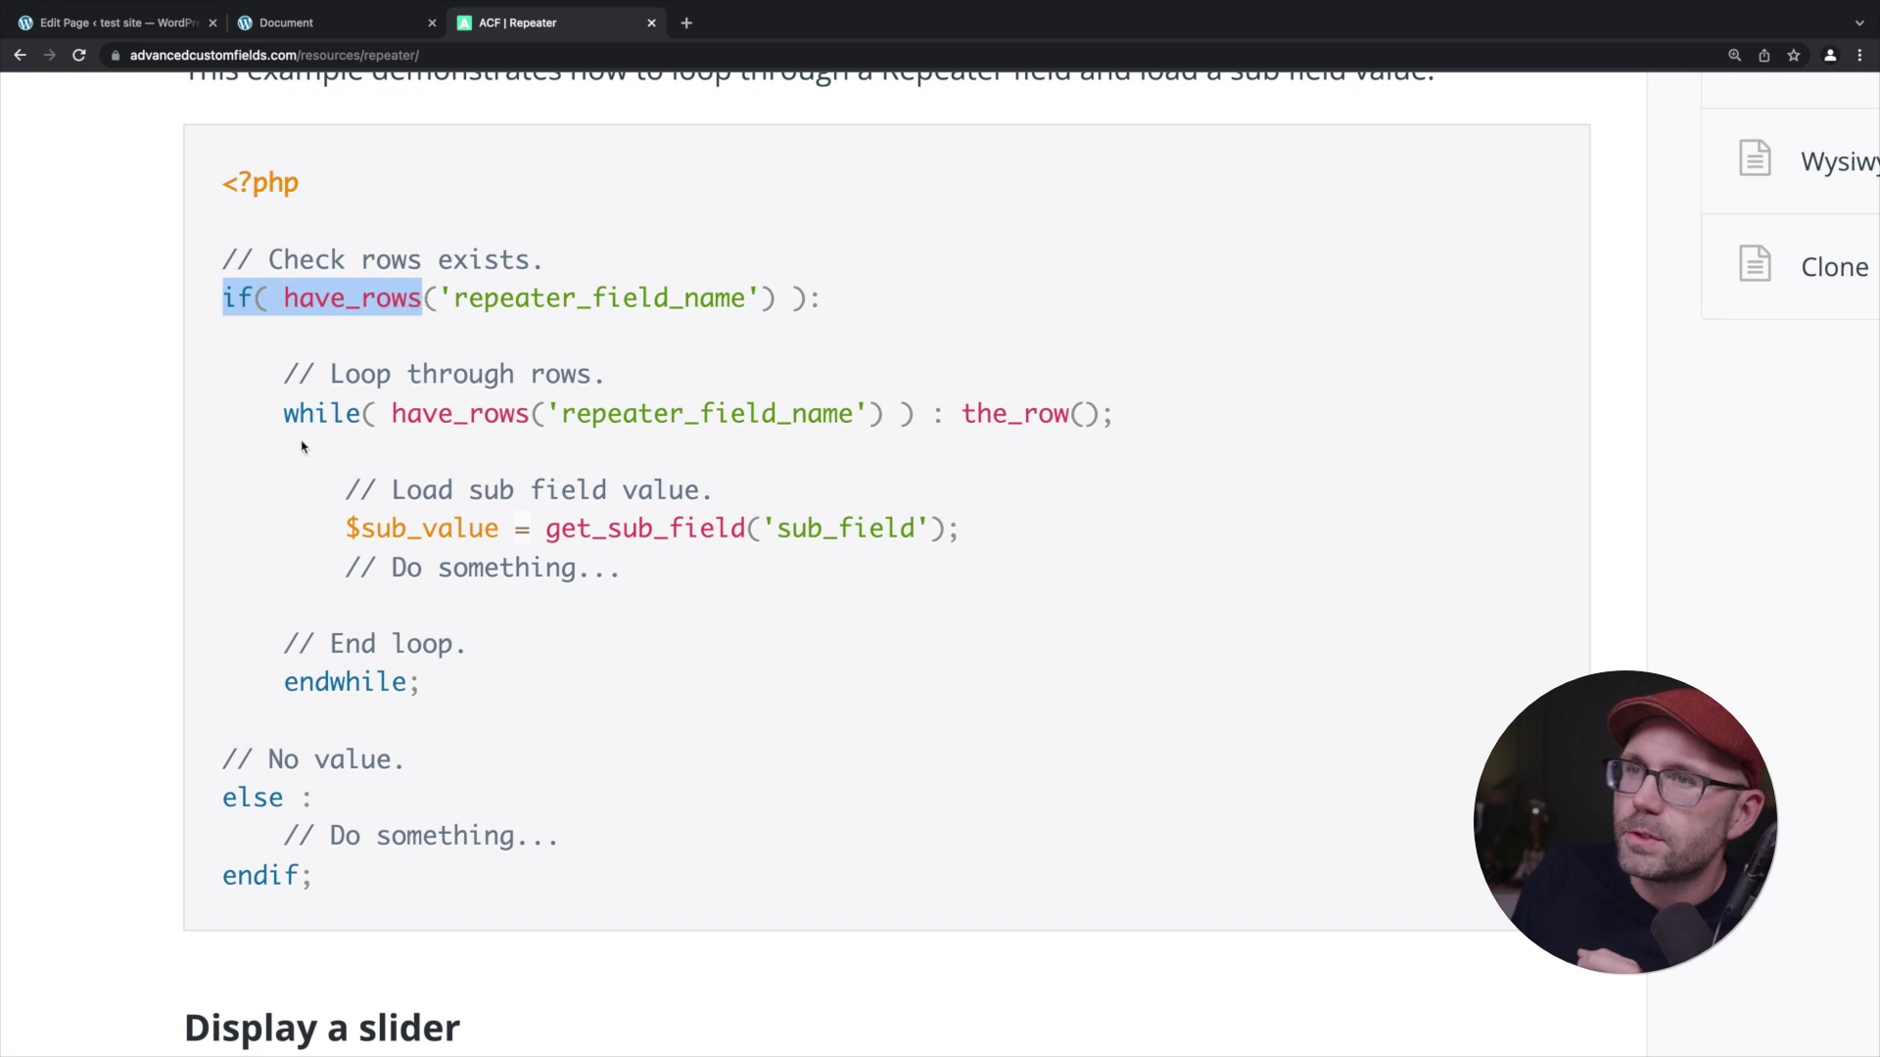
drag(284, 414, 526, 422)
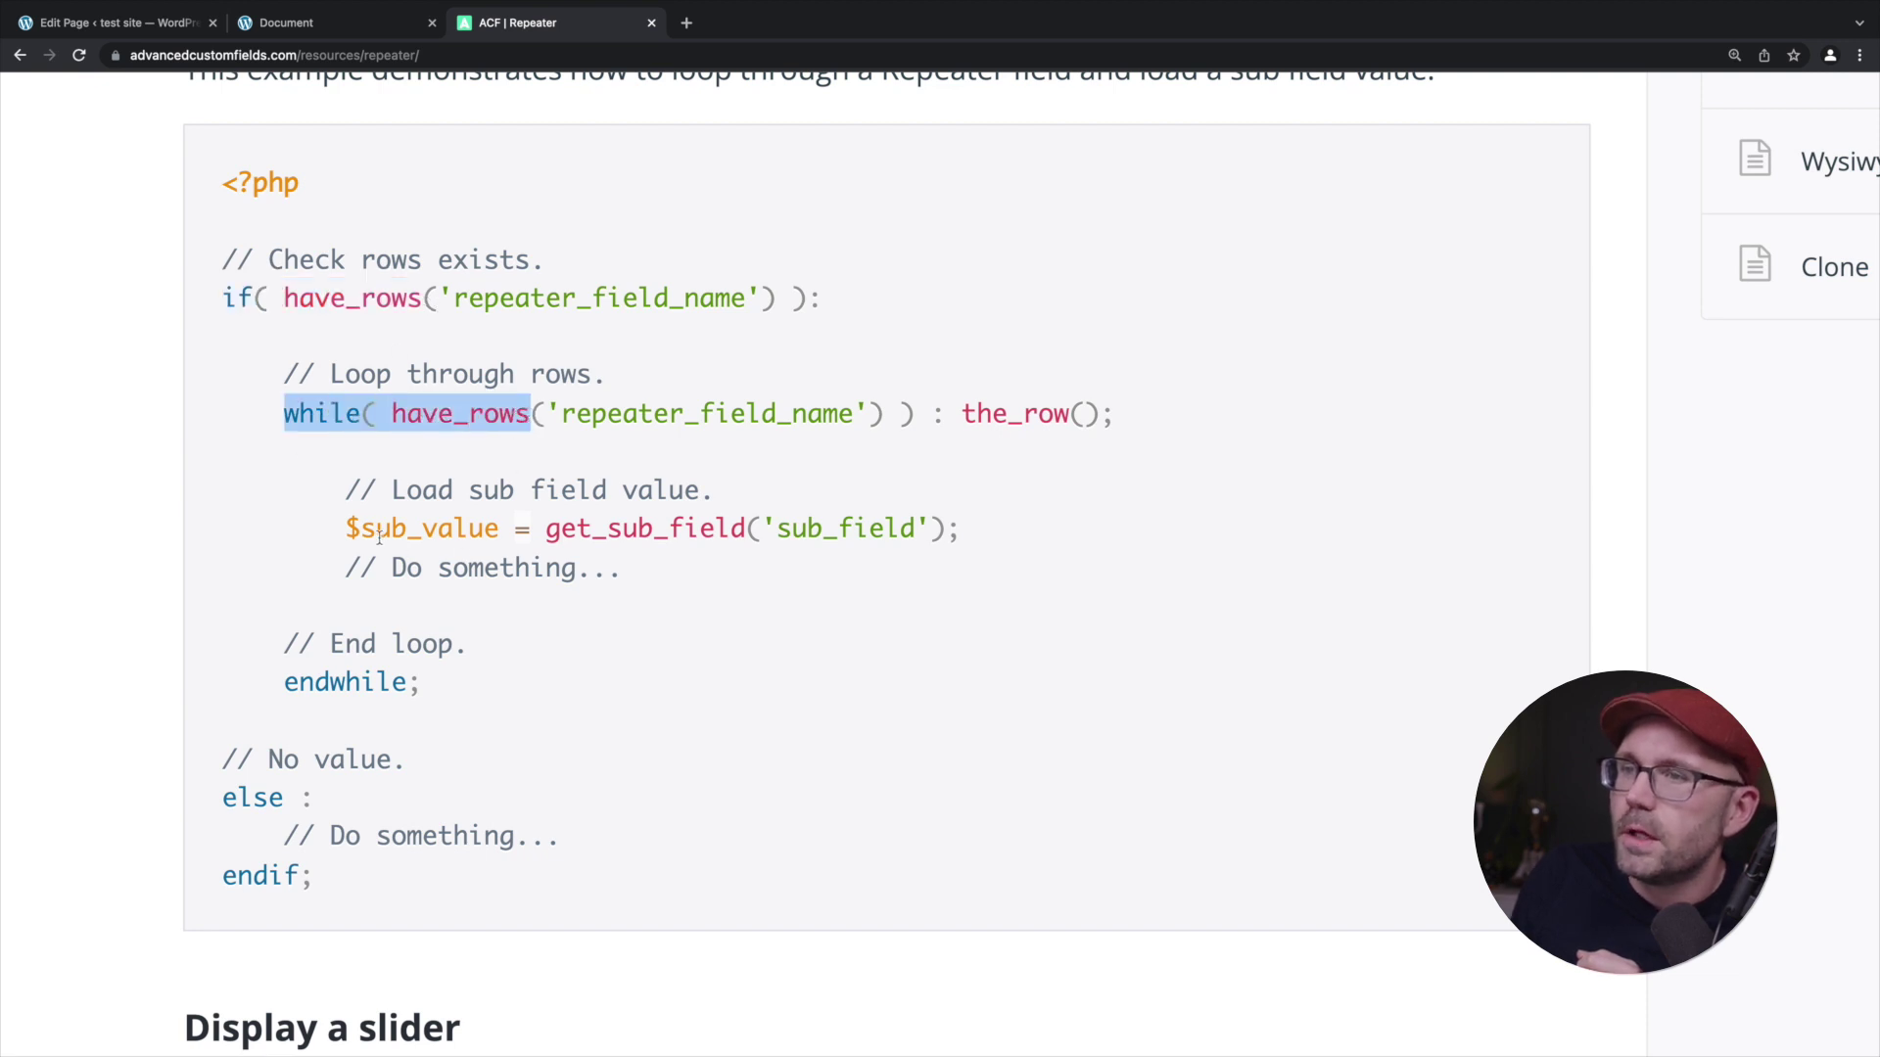
drag(534, 529, 958, 541)
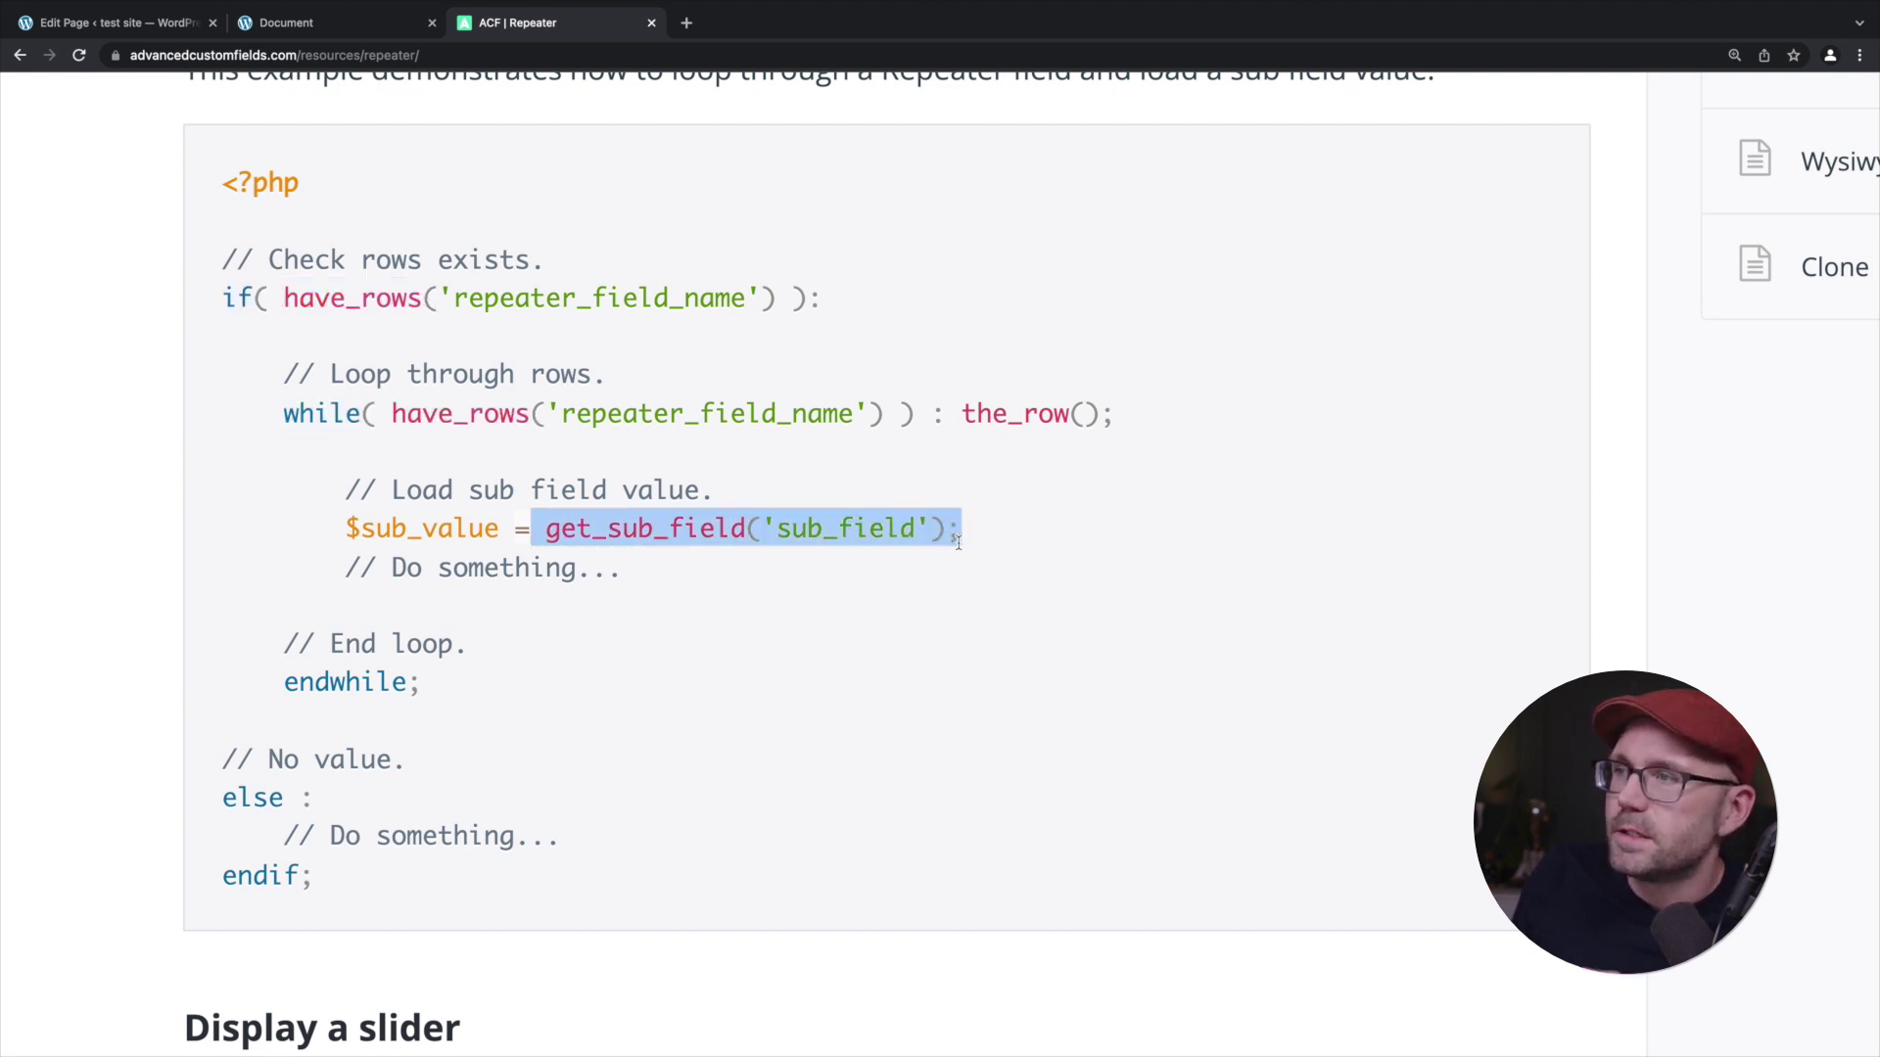
drag(962, 414, 1115, 409)
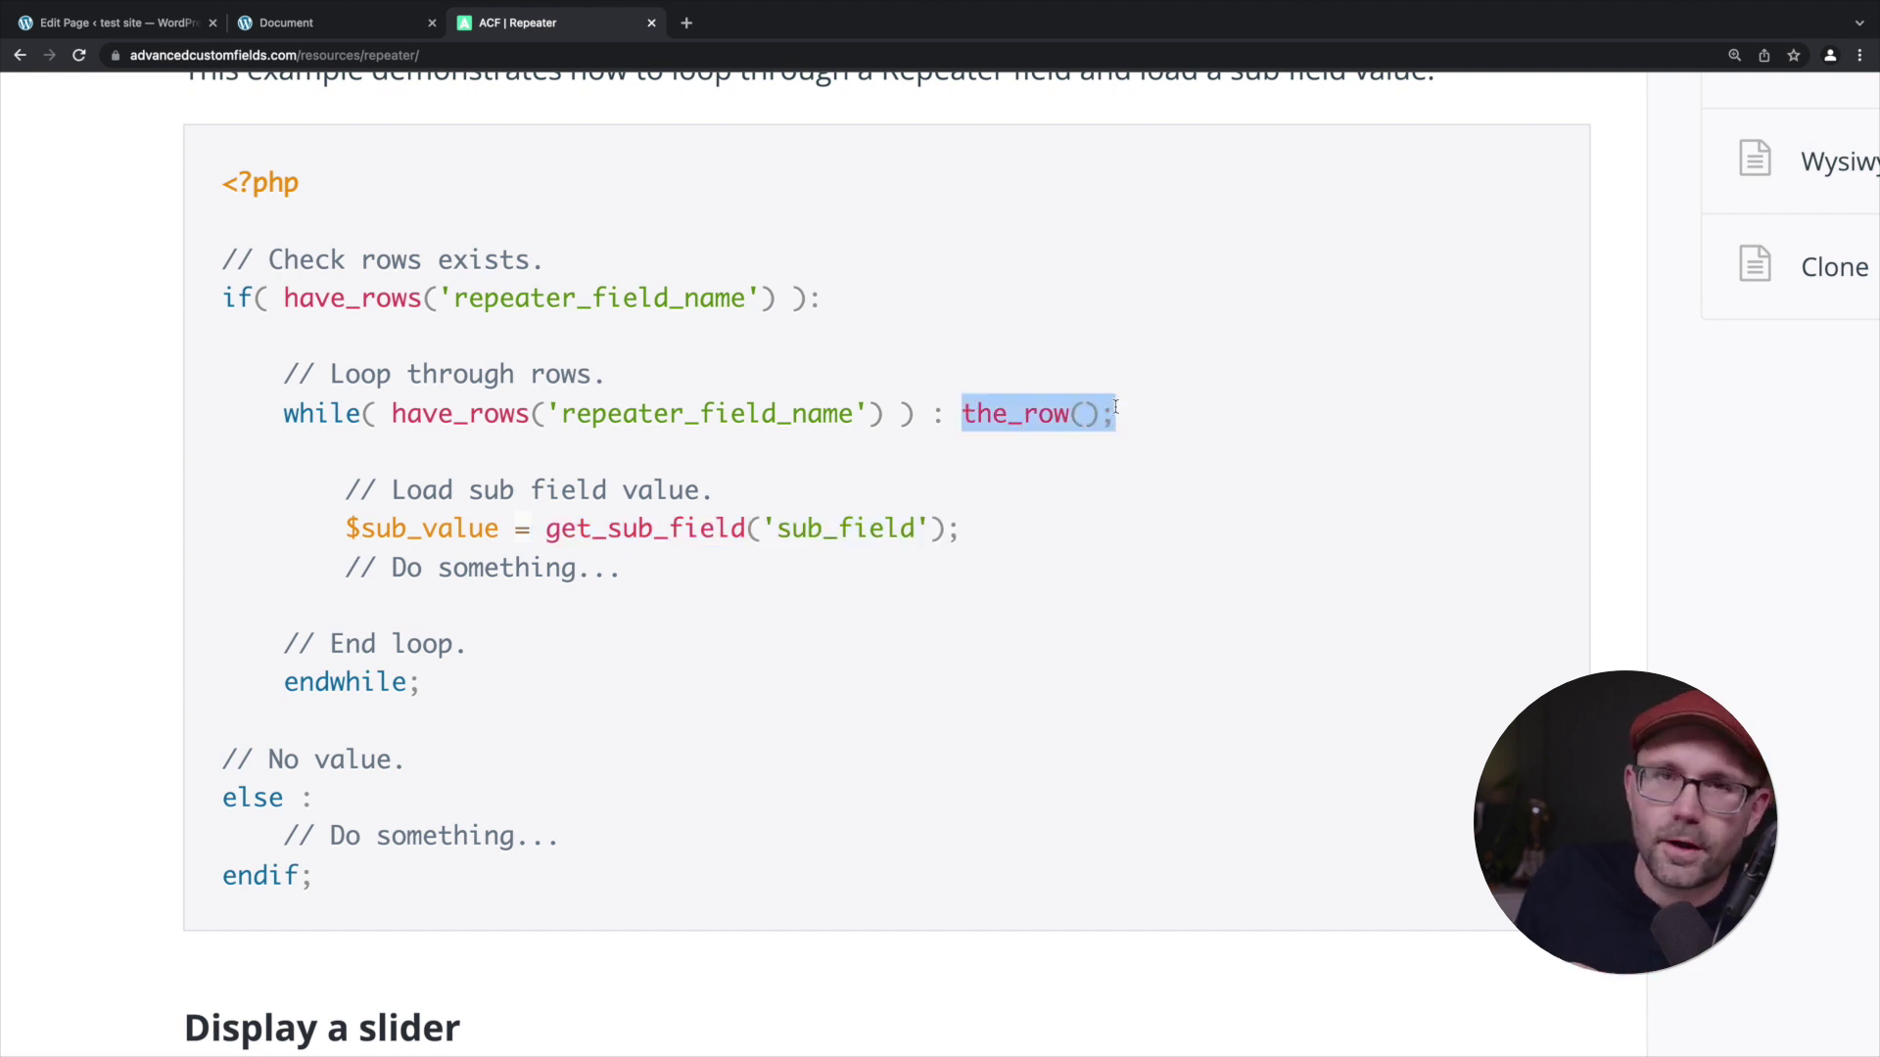
Highlight those key lines again, then select the entire Basic loop code block.
drag(221, 298, 437, 306)
drag(279, 397, 573, 402)
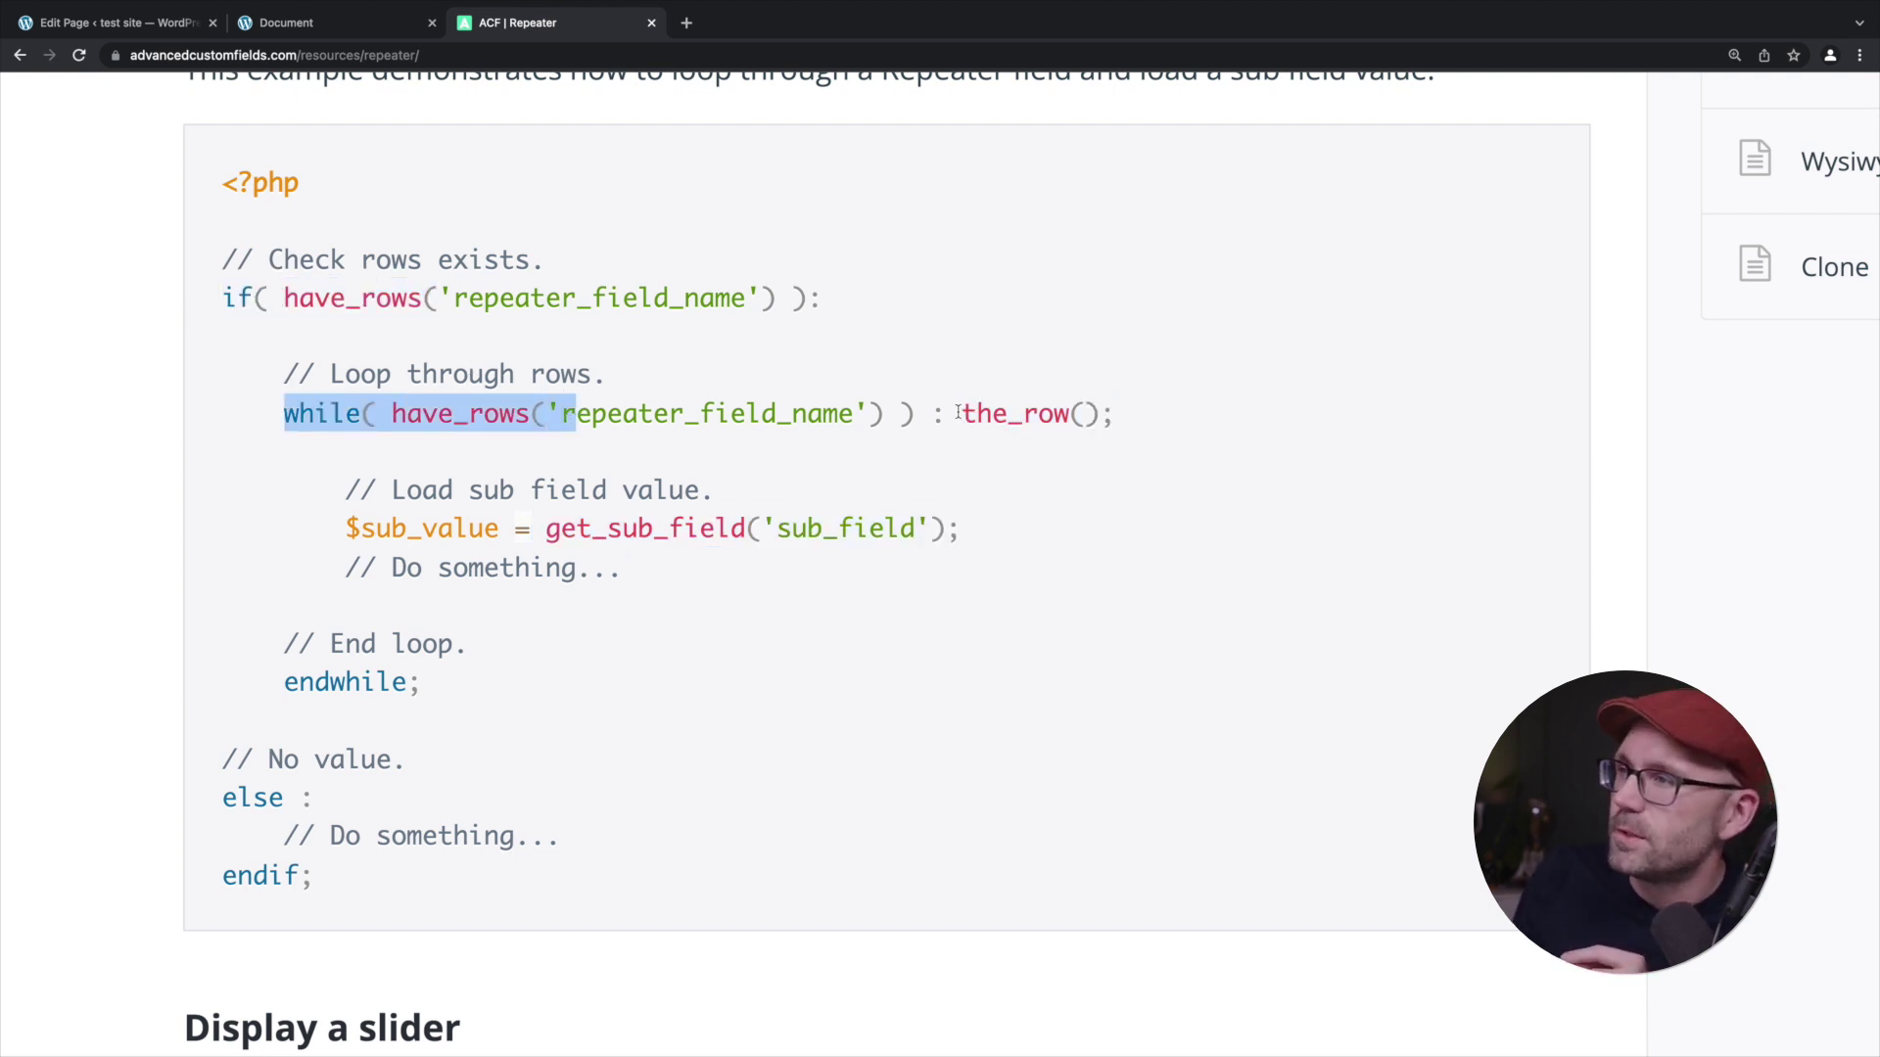
drag(959, 412, 1098, 423)
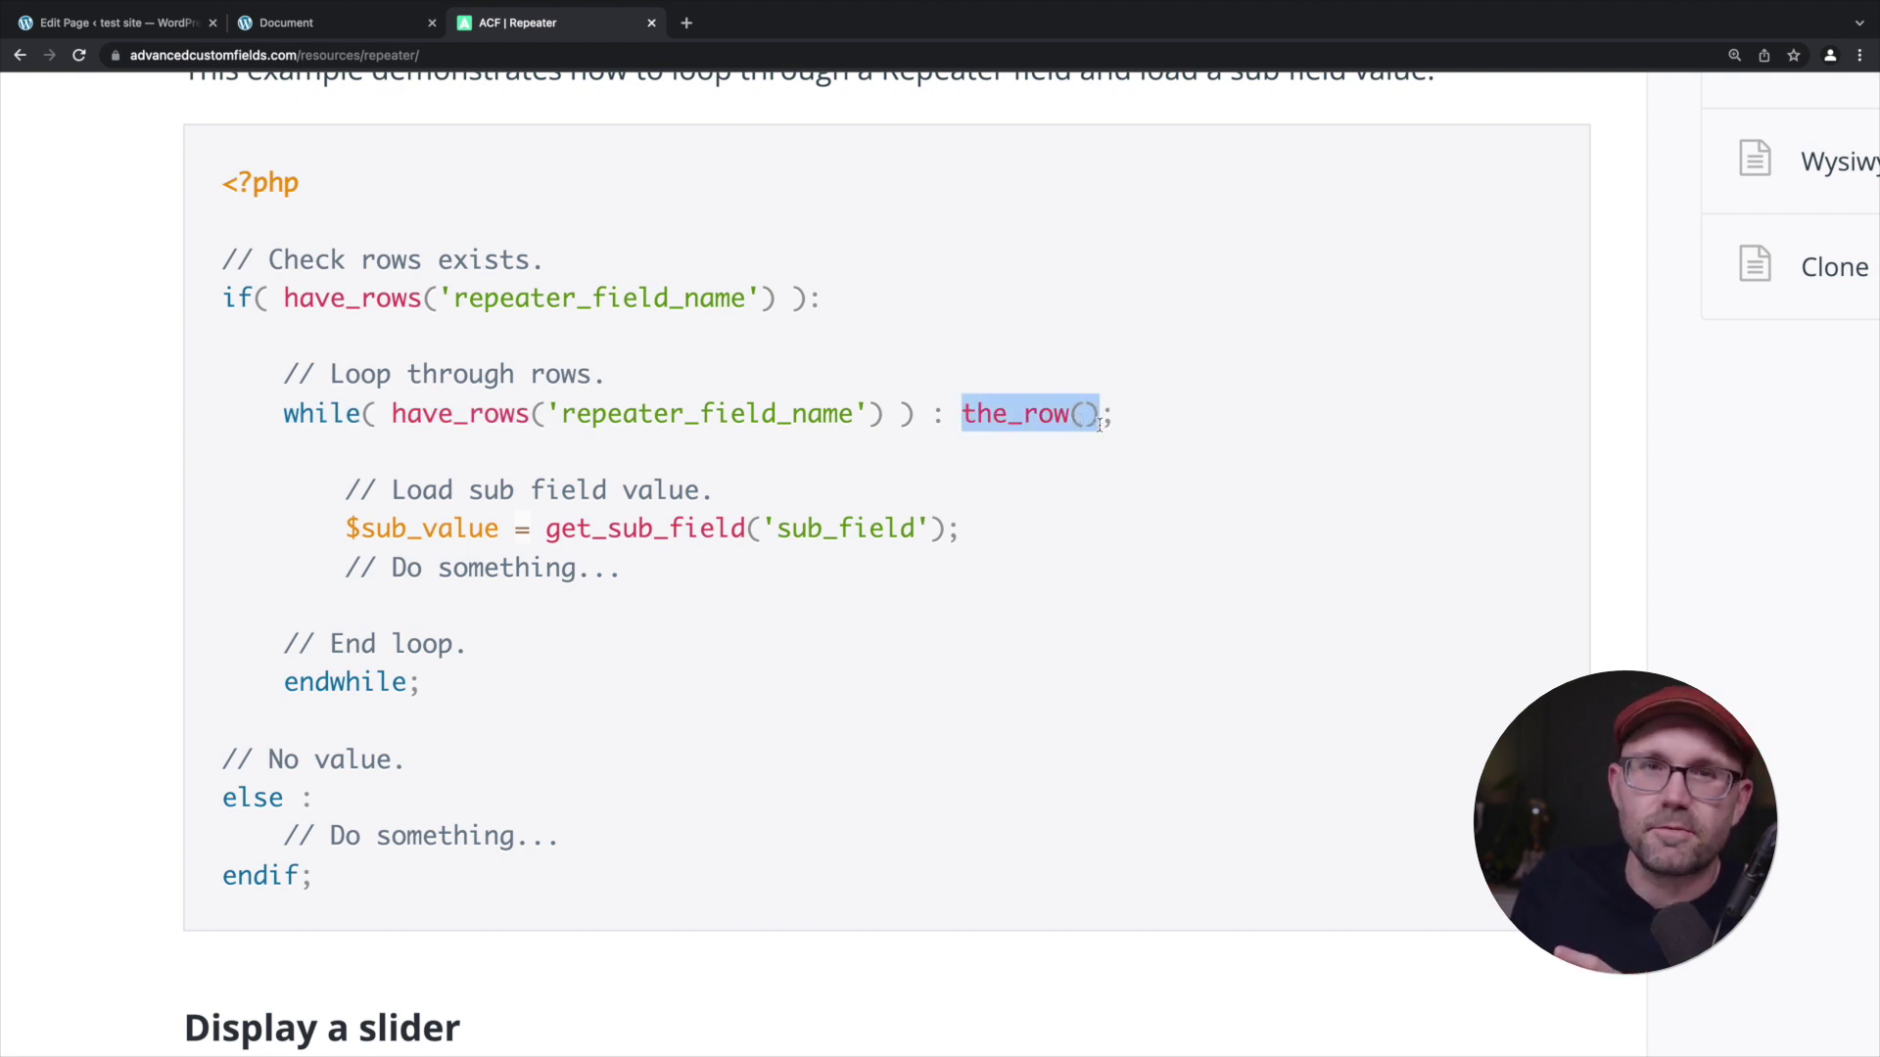
drag(341, 467, 629, 571)
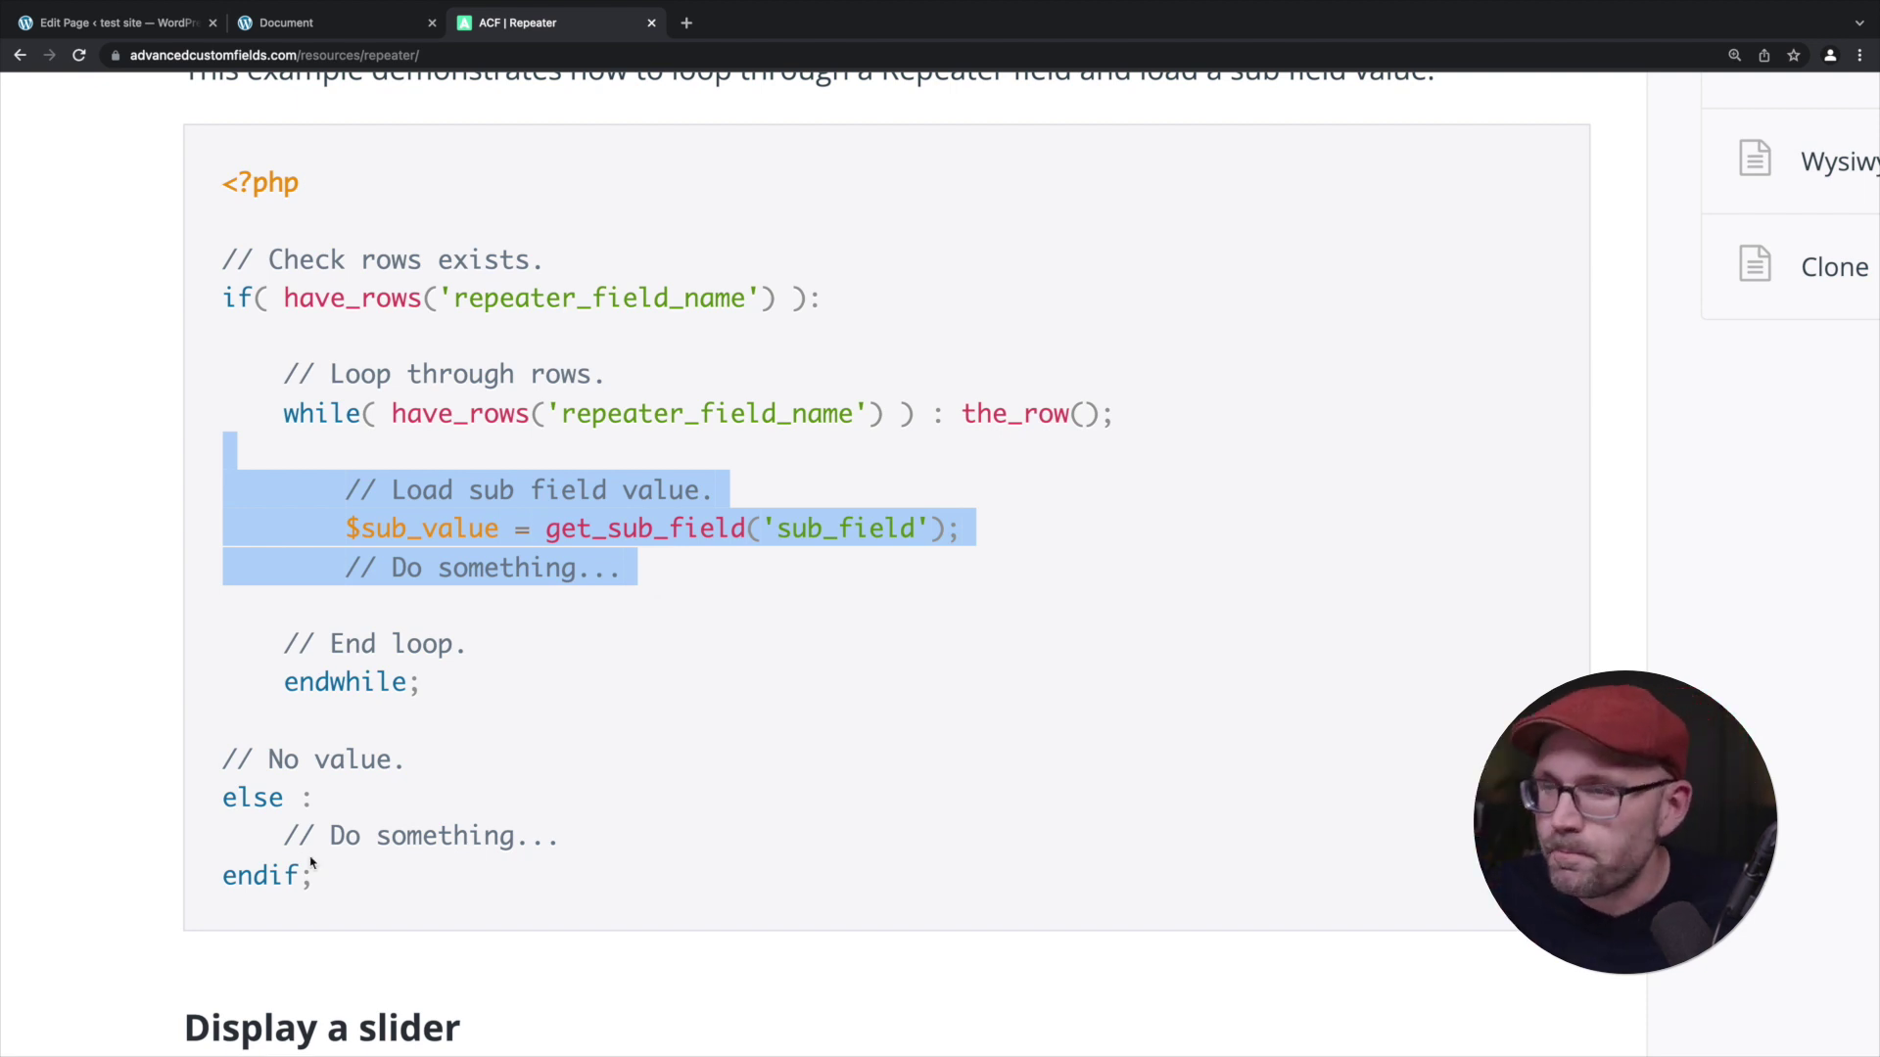
drag(391, 884, 211, 264)
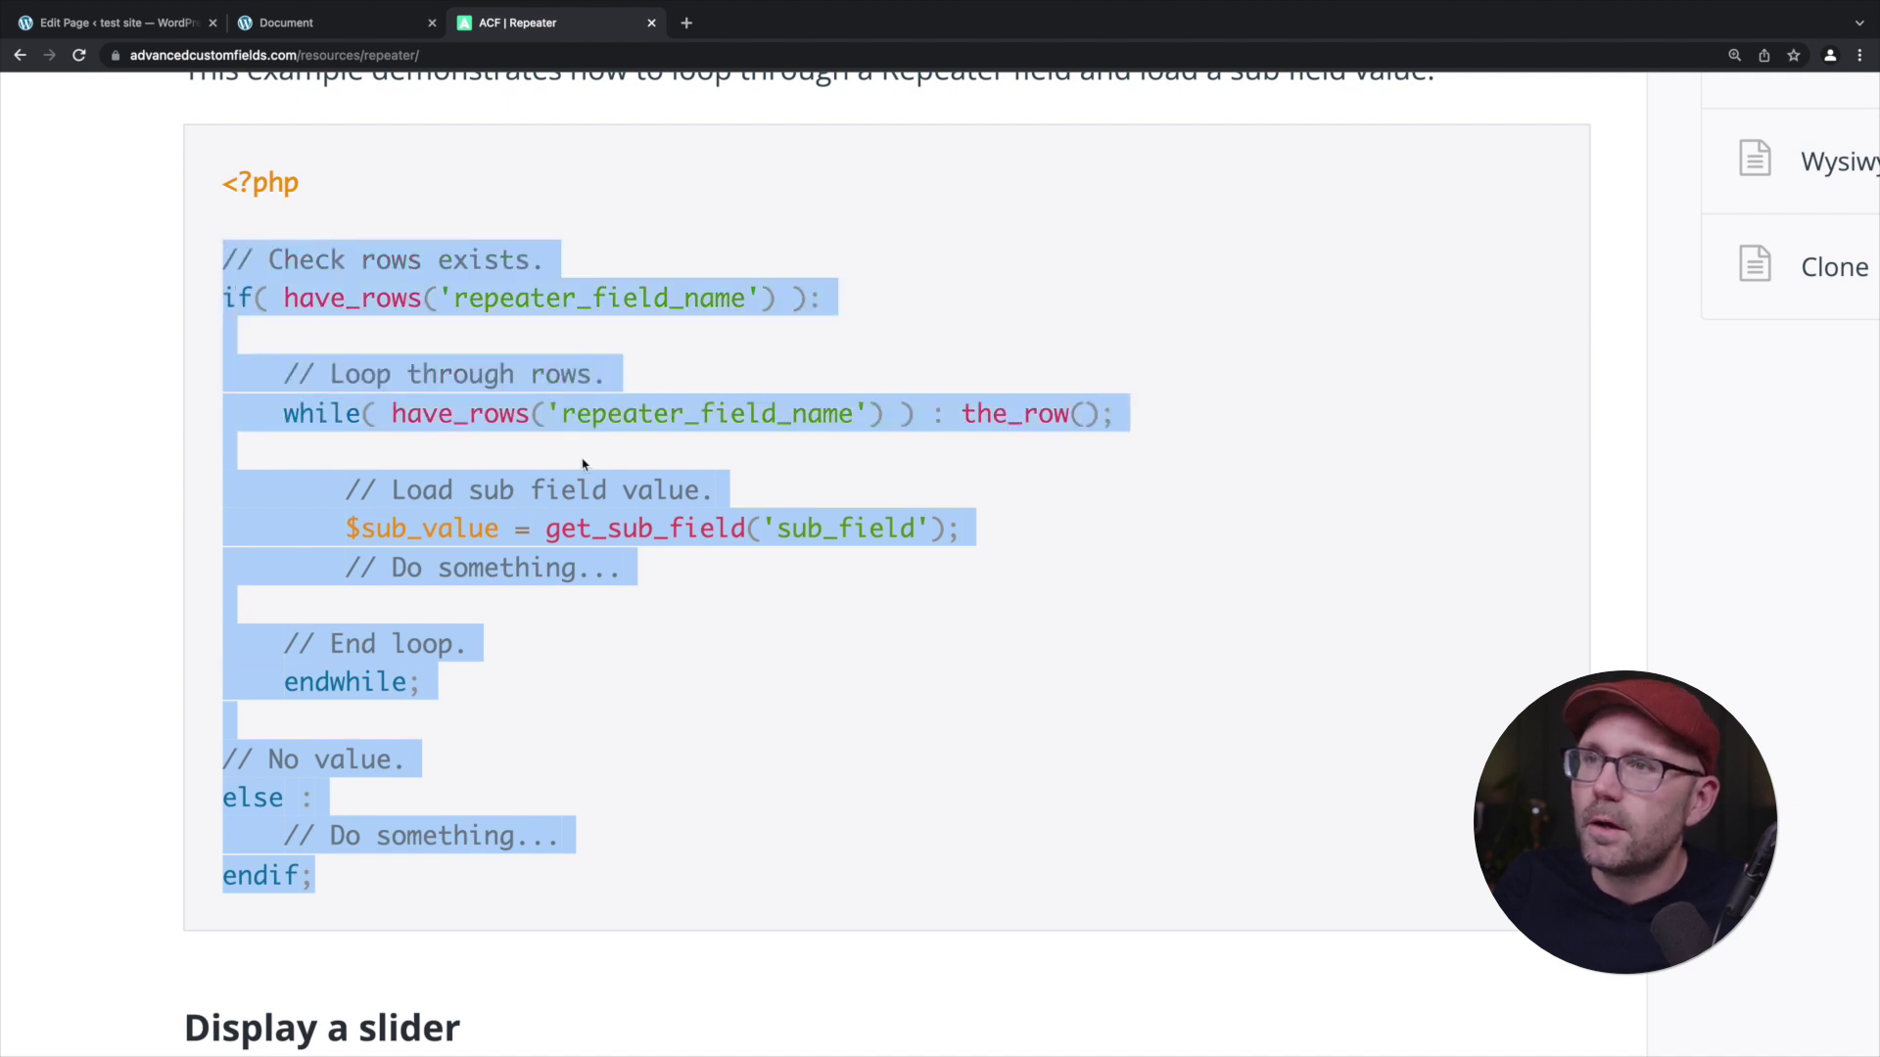
scroll(583, 464, down, 5)
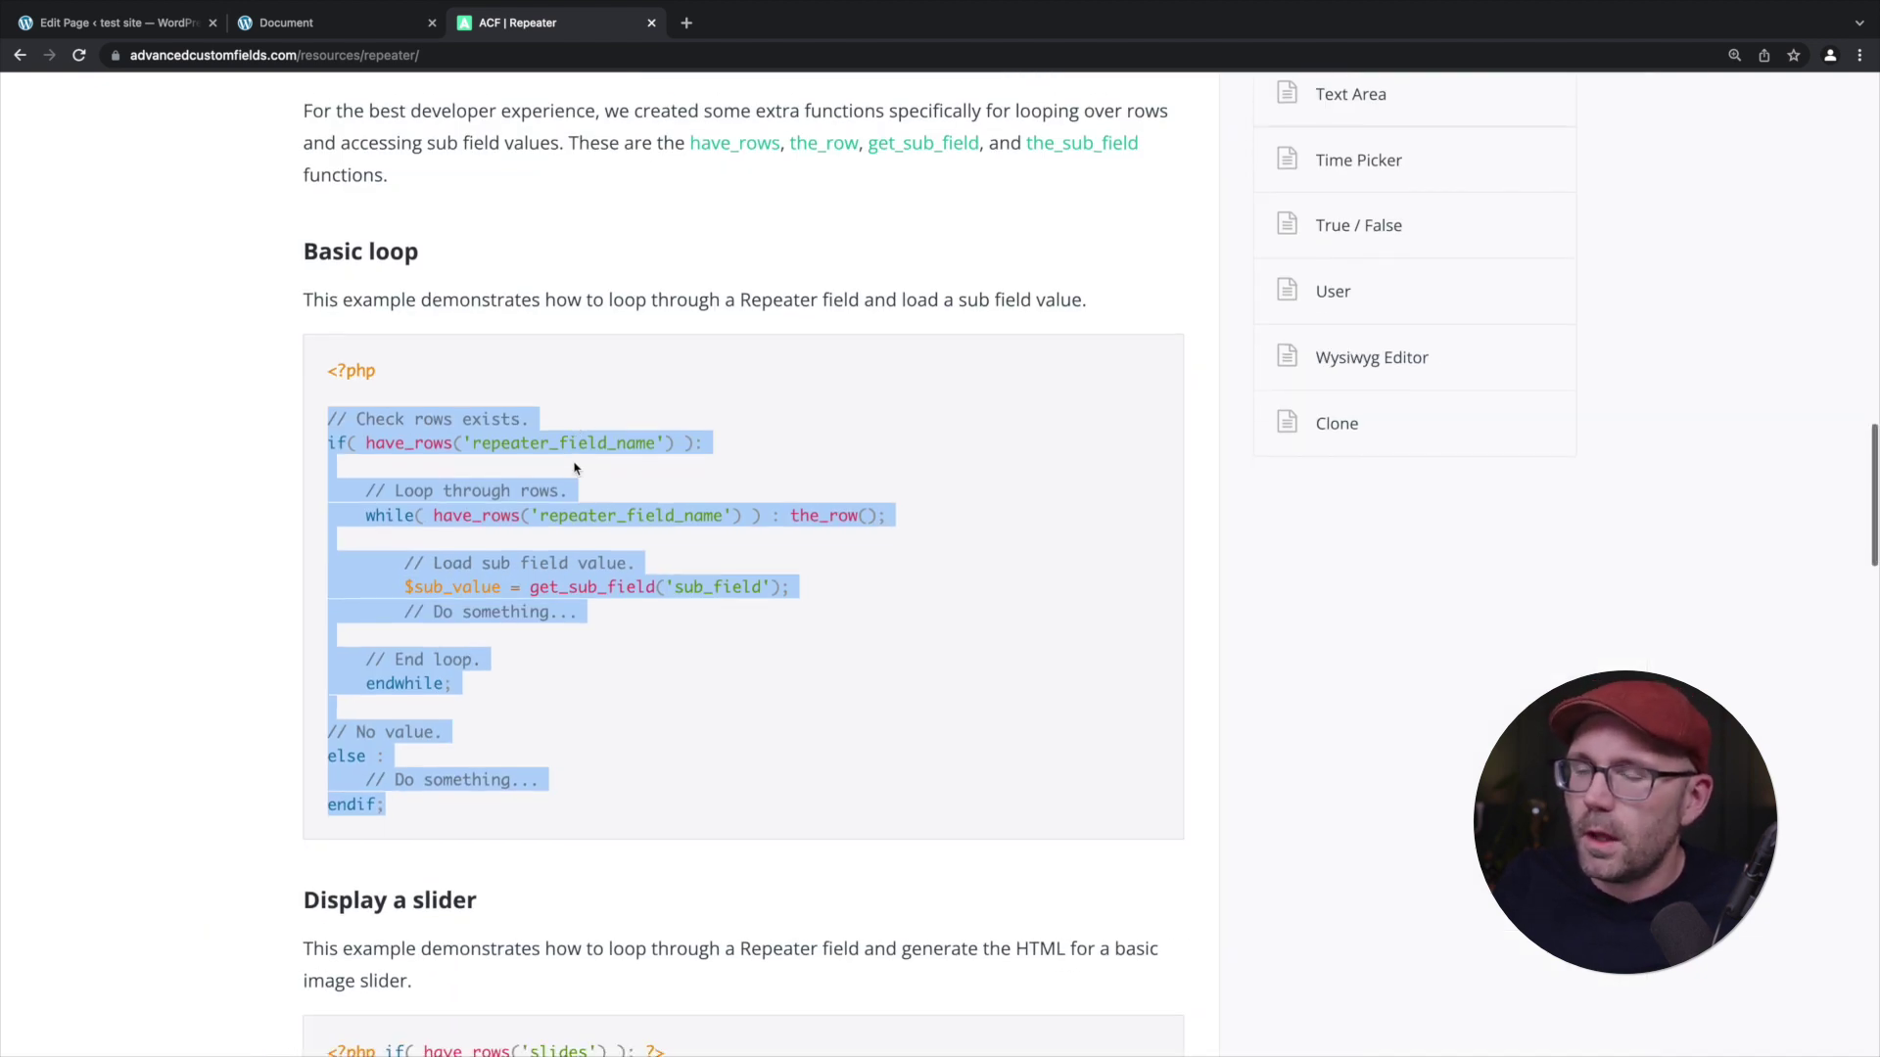
Add a <?php ... ?> block on line 3 of index.php, paste the Basic loop code, and save.
key(ctrl+Left)
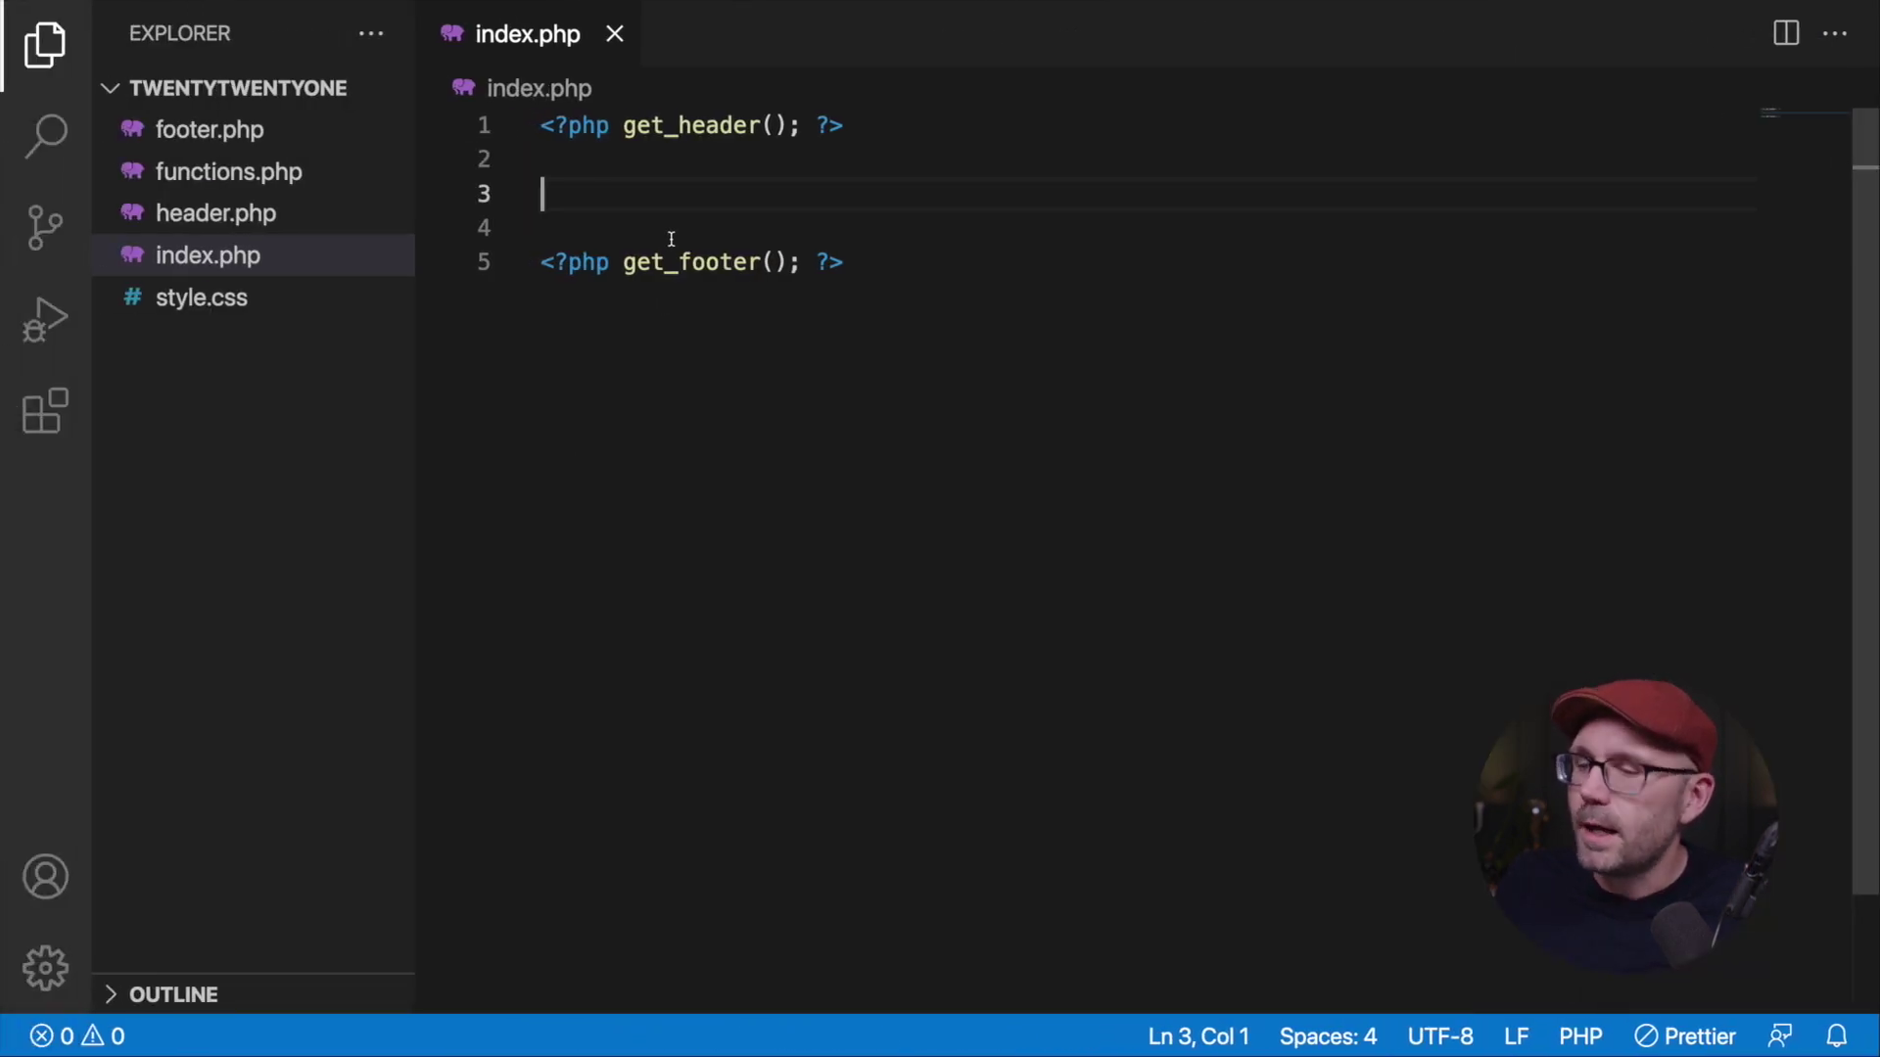
text(<?php)
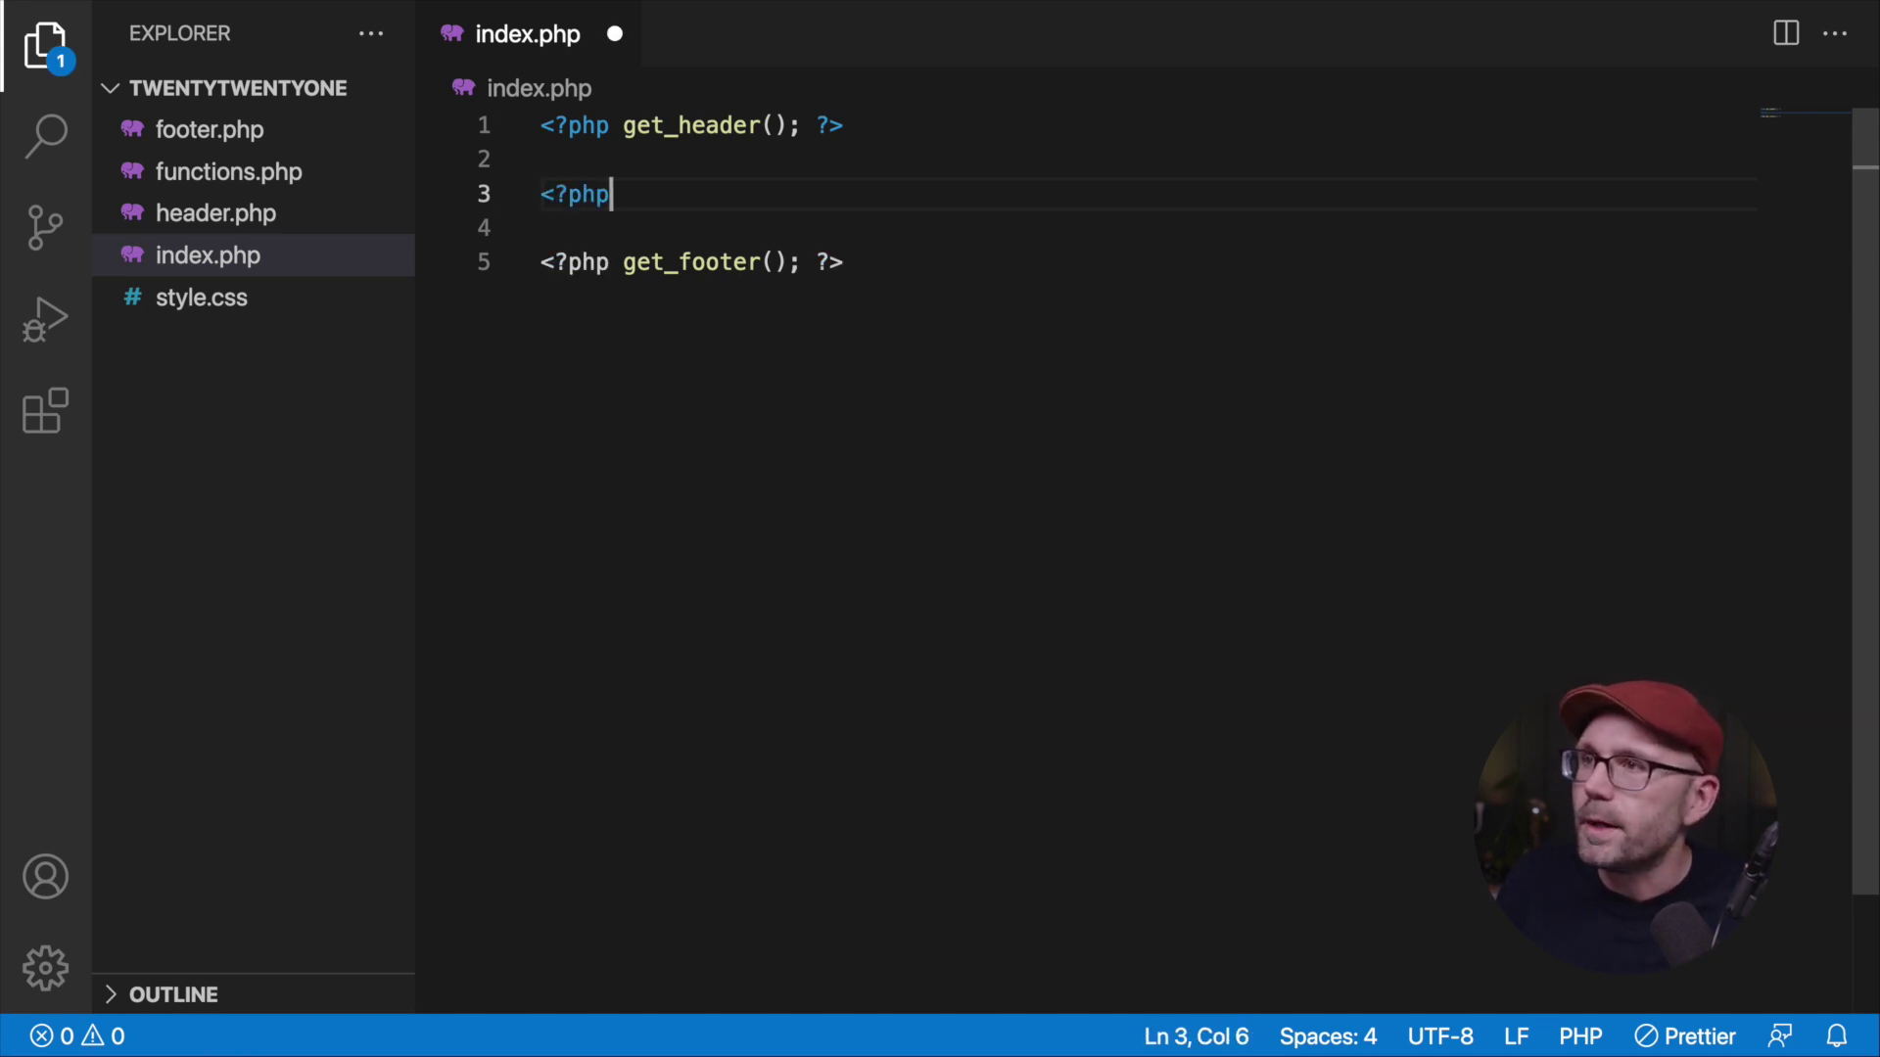
key(Return)
key(Return)
key(Return)
text(?>)
click(542, 227)
key(Return)
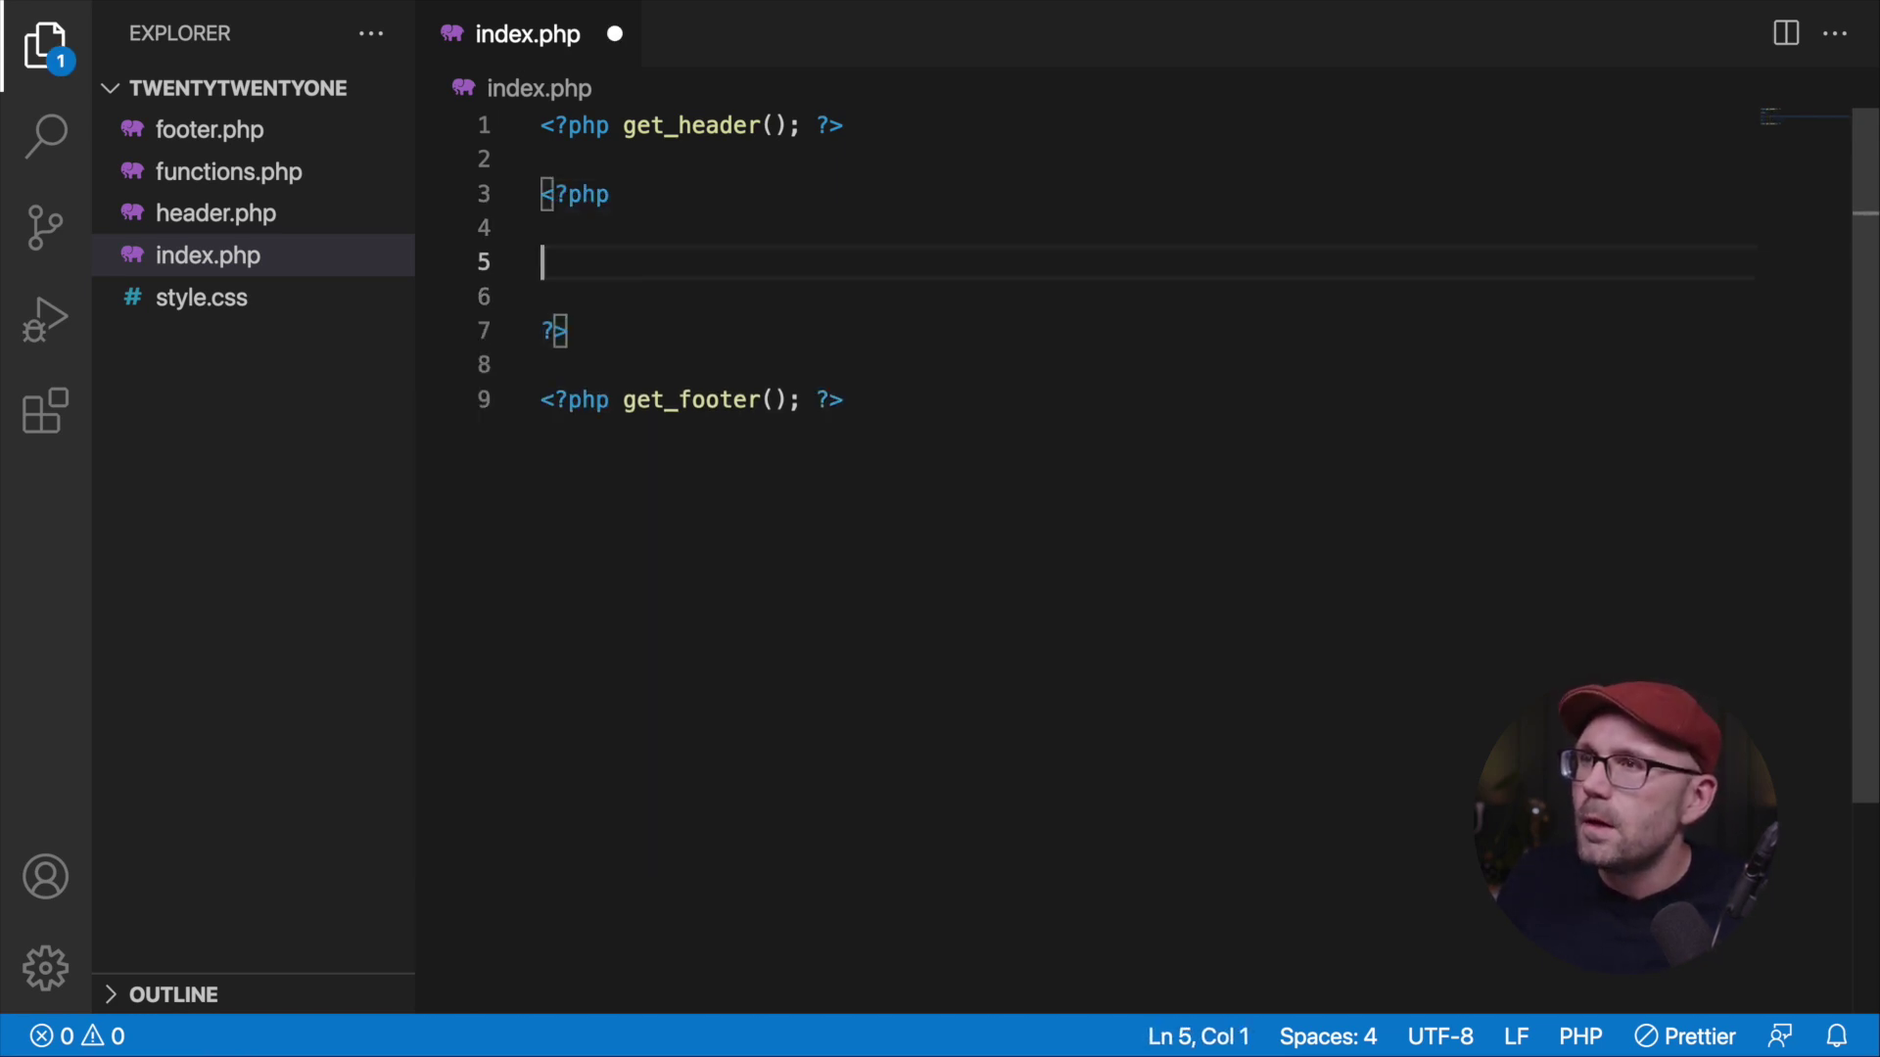
text(// Check rows exists. if (have_rows('repeater_field_name')) :      // Loop through rows.     while (have_rows('repeater_field_name')) : the_row();          // Load sub field value.         $sub_value = get_sub_field('sub_field');     // Do something...      // End loop.     endwhile;  // No value. else : // Do something... endif;)
key(super+s)
scroll(861, 375, down, 1)
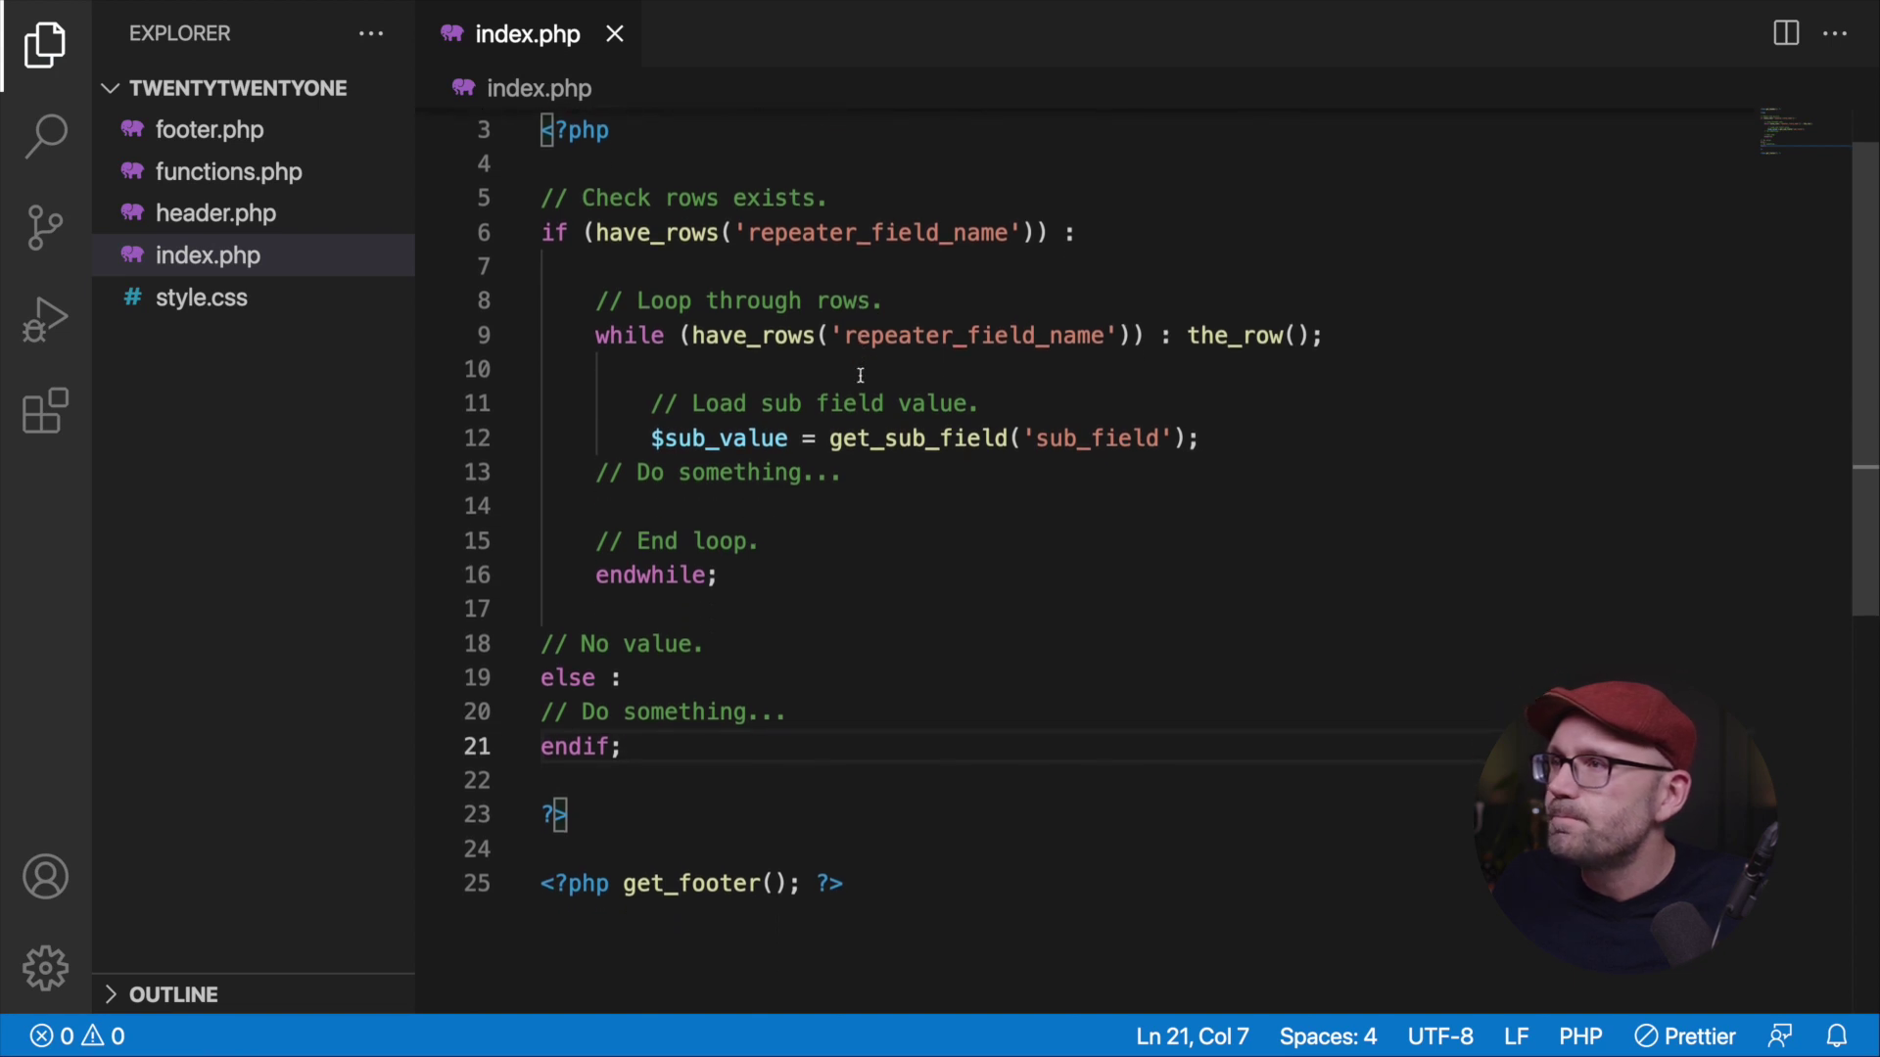
double_click(828, 228)
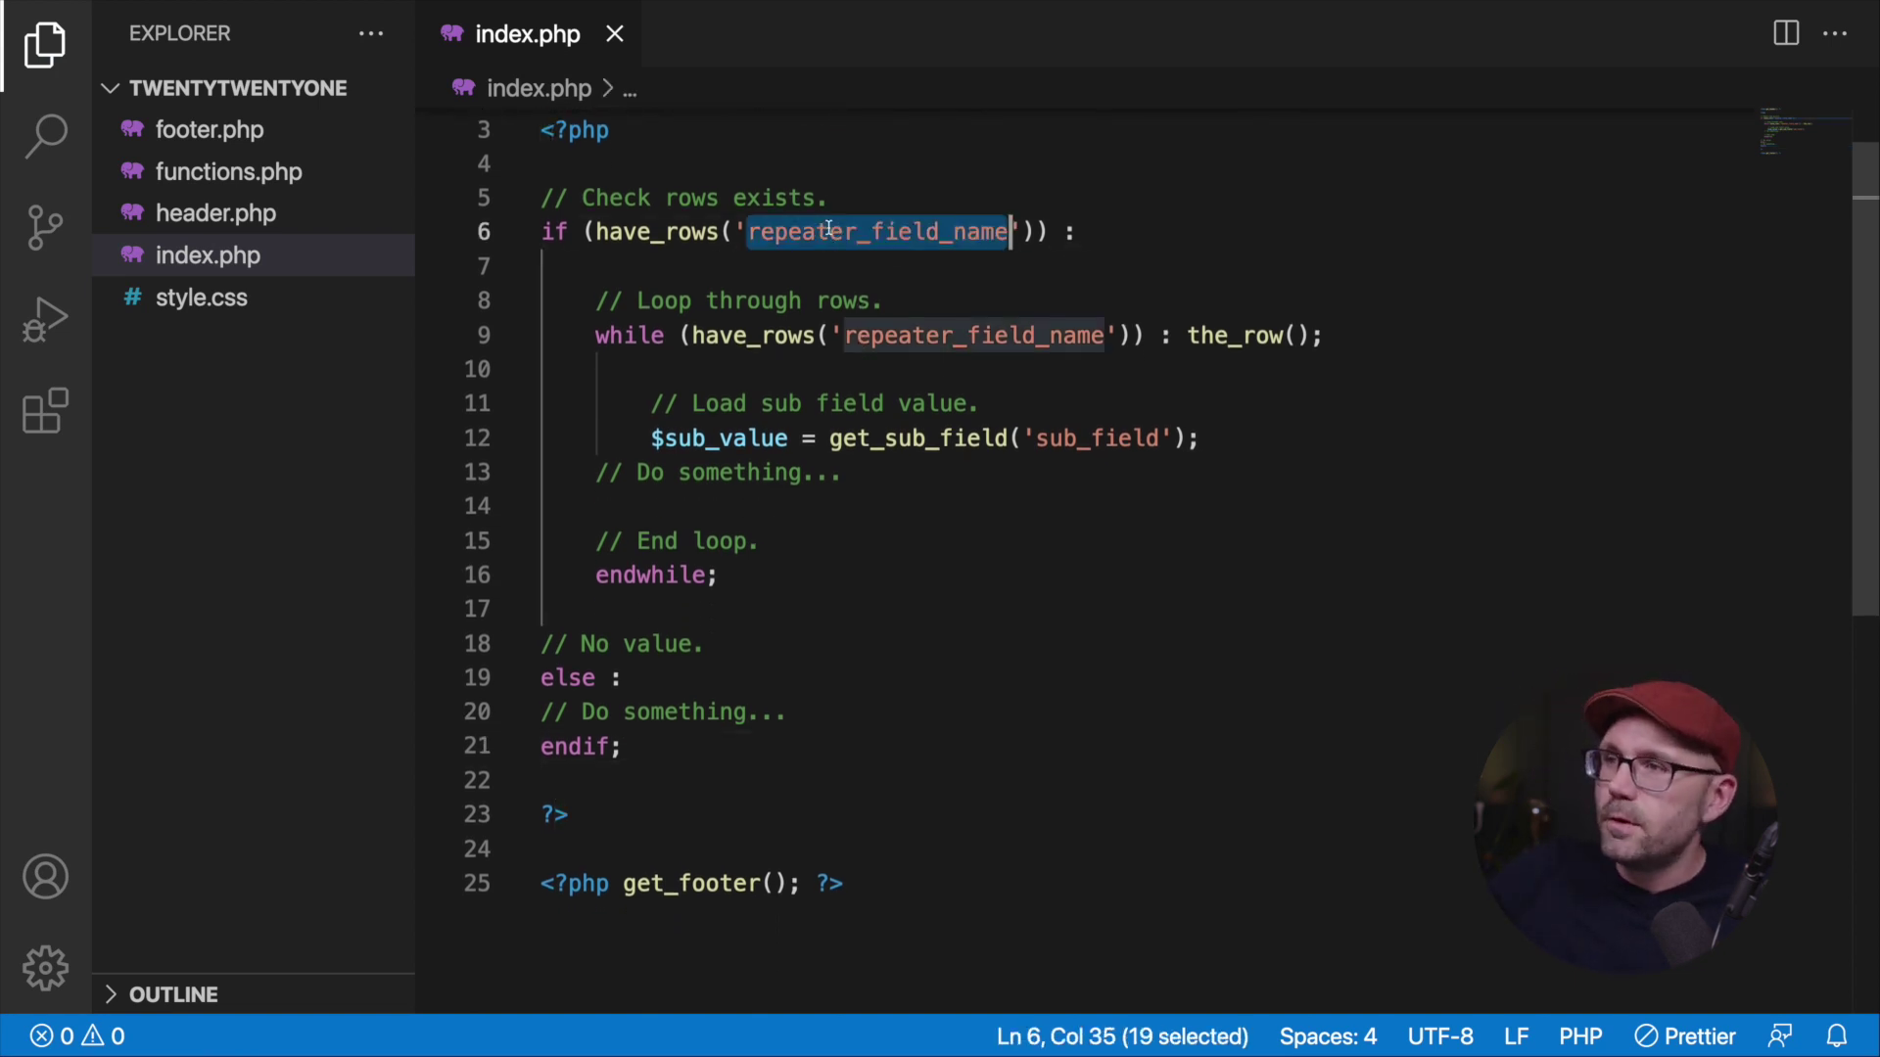
Replace repeater_field_name with 'accordion' in the have_rows calls on lines 6 and 9.
text(accordion)
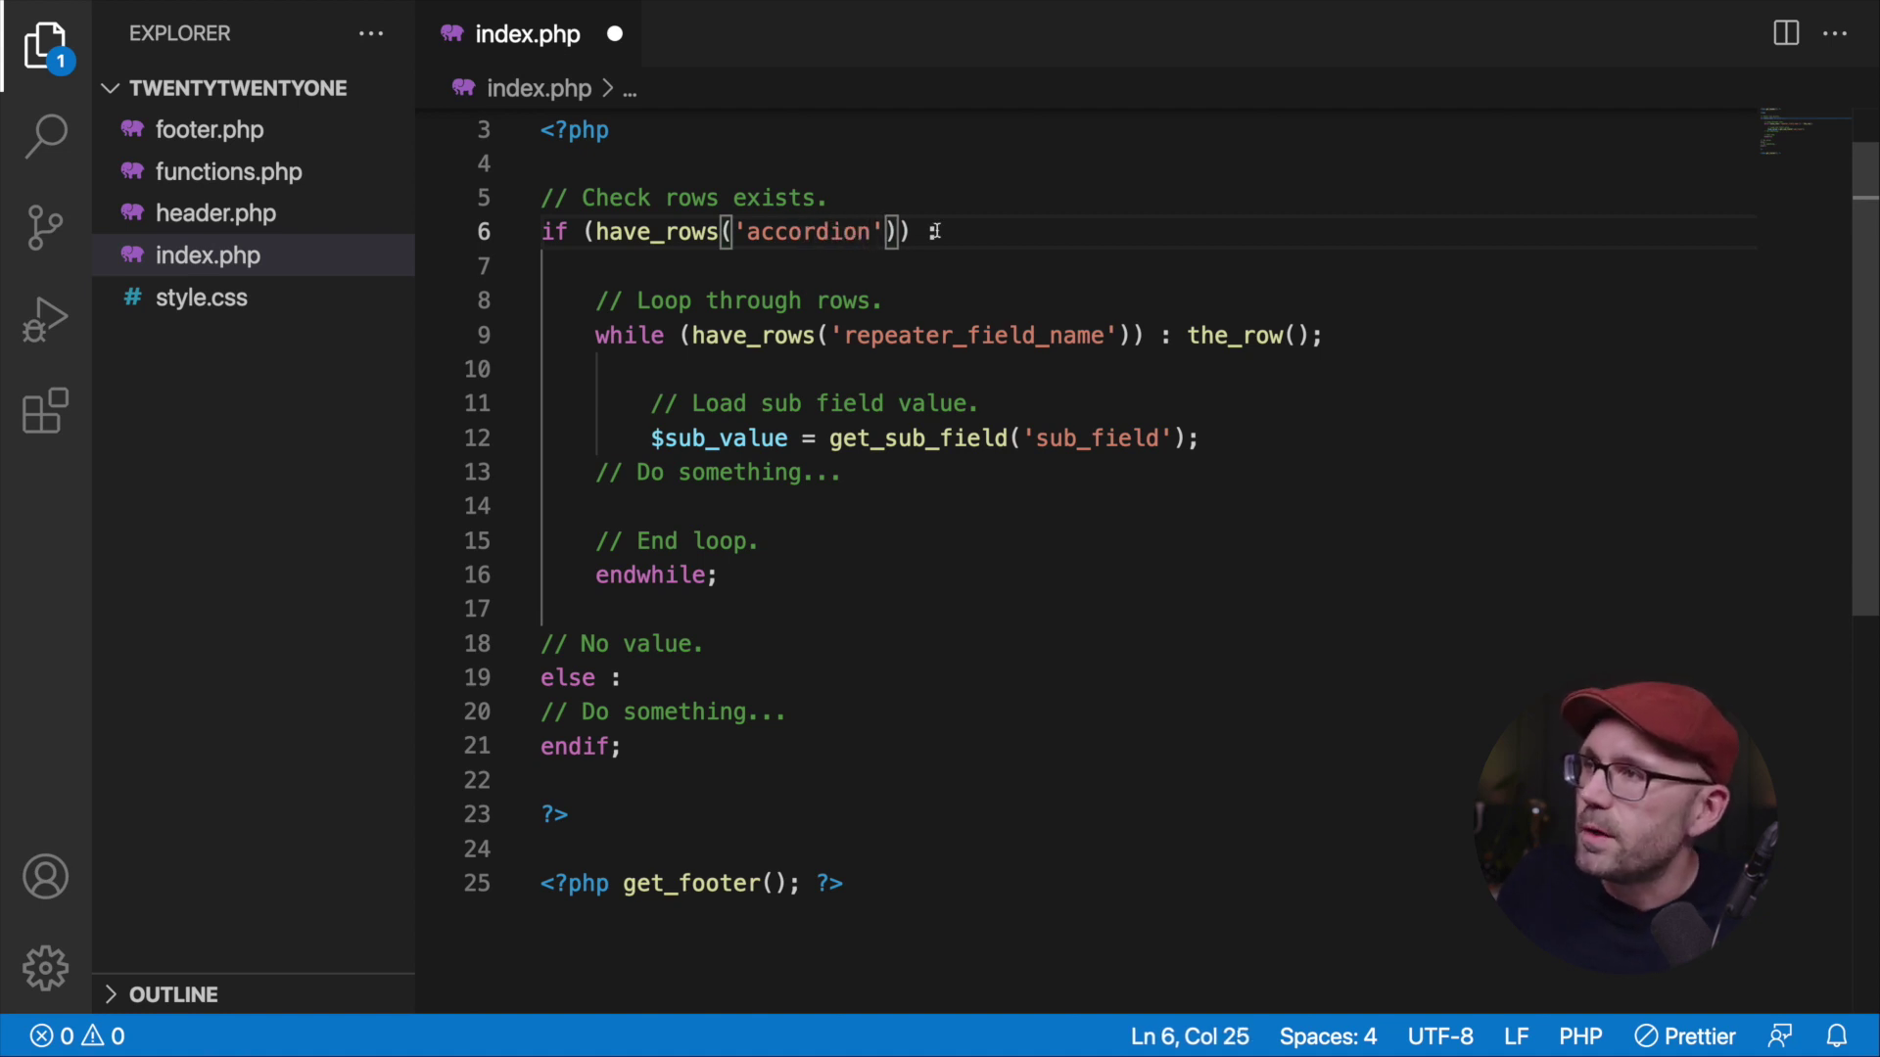
double_click(822, 233)
key(ctrl+c)
double_click(987, 342)
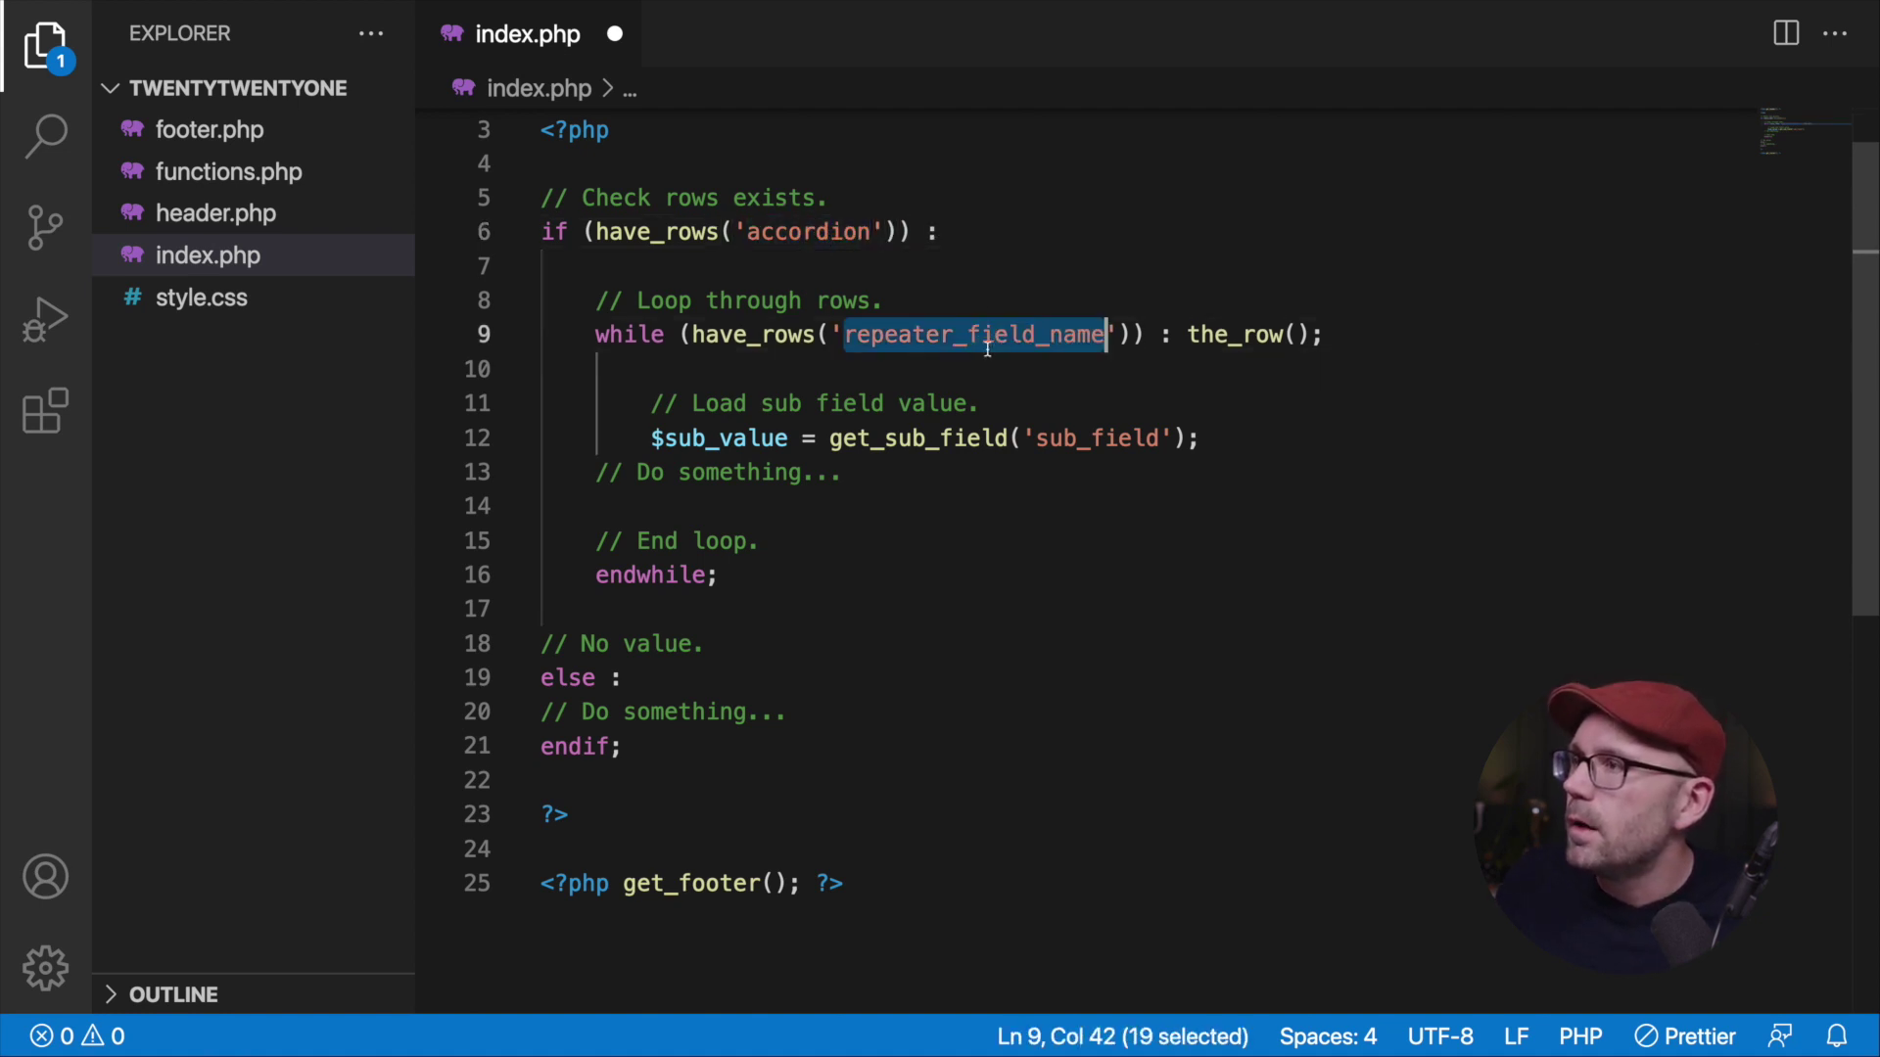
key(ctrl+v)
drag(597, 232, 871, 232)
click(718, 334)
click(688, 335)
drag(688, 335, 998, 331)
click(884, 235)
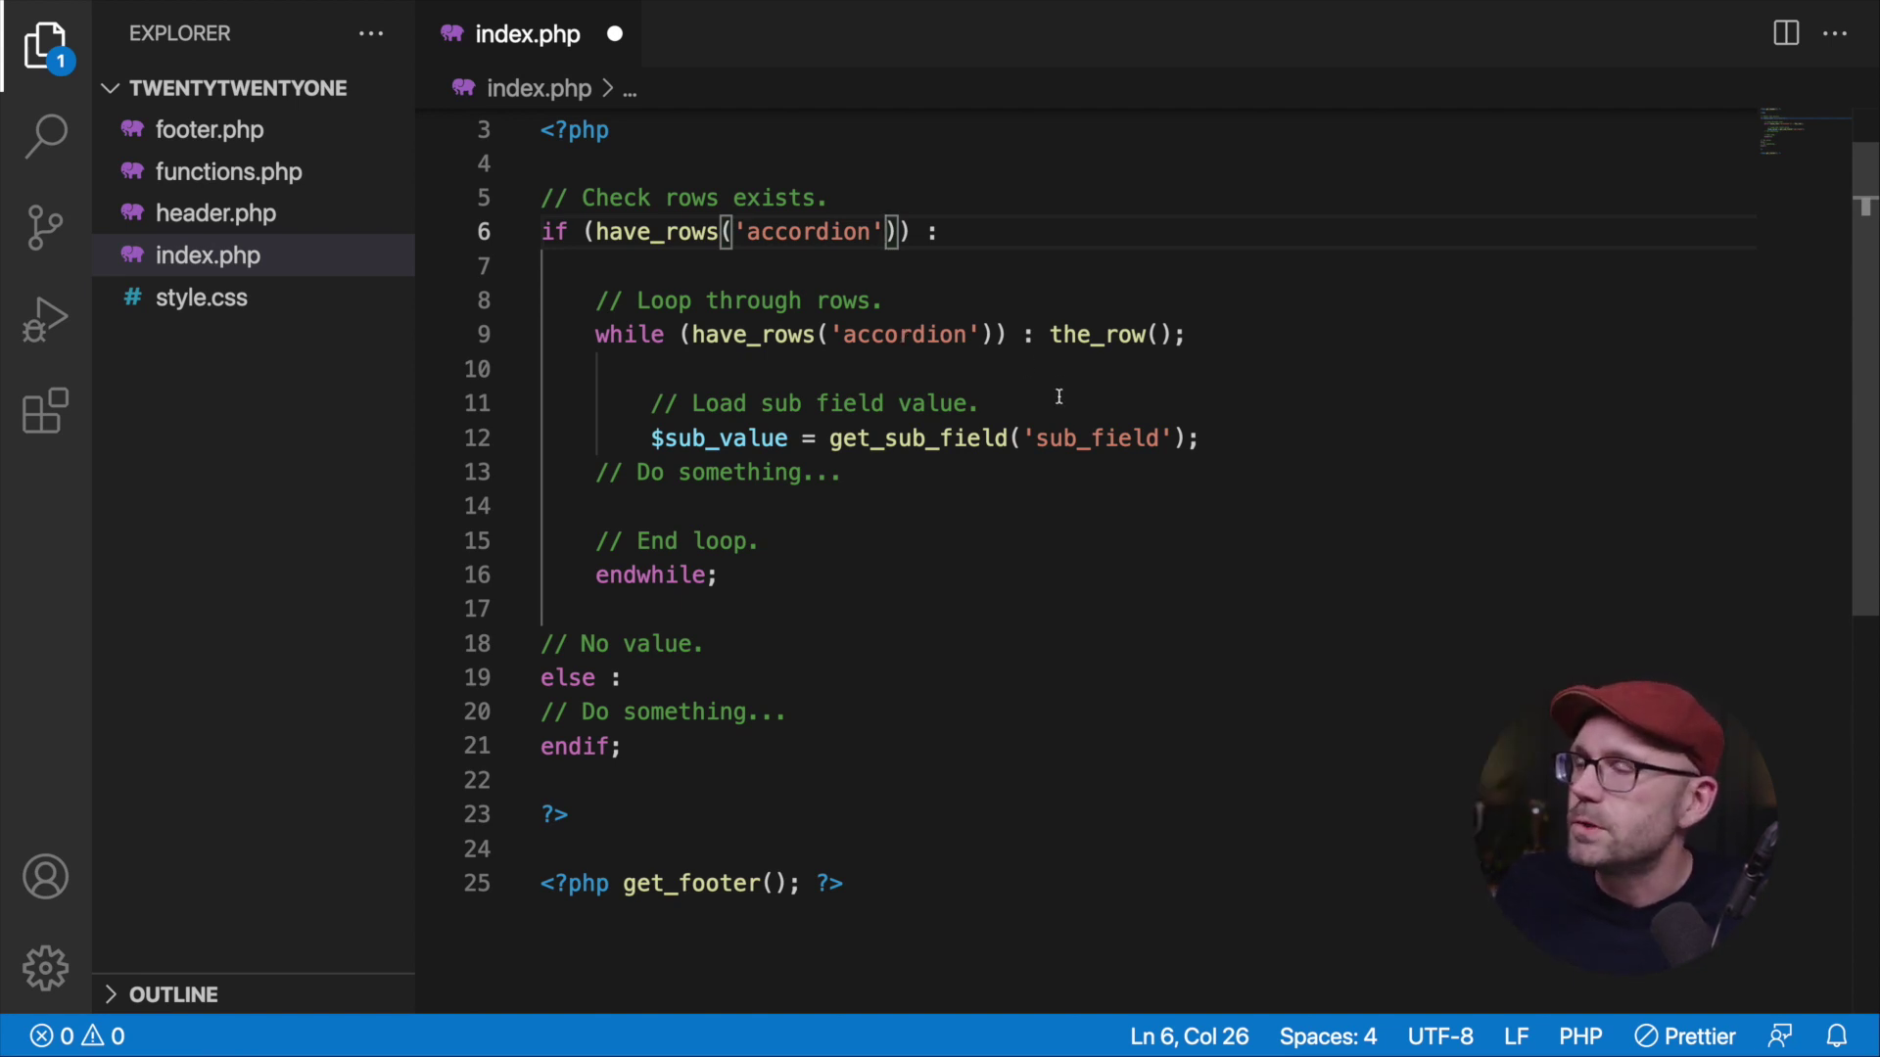
Indent the Do something comment on line 13 one level with Tab.
click(986, 402)
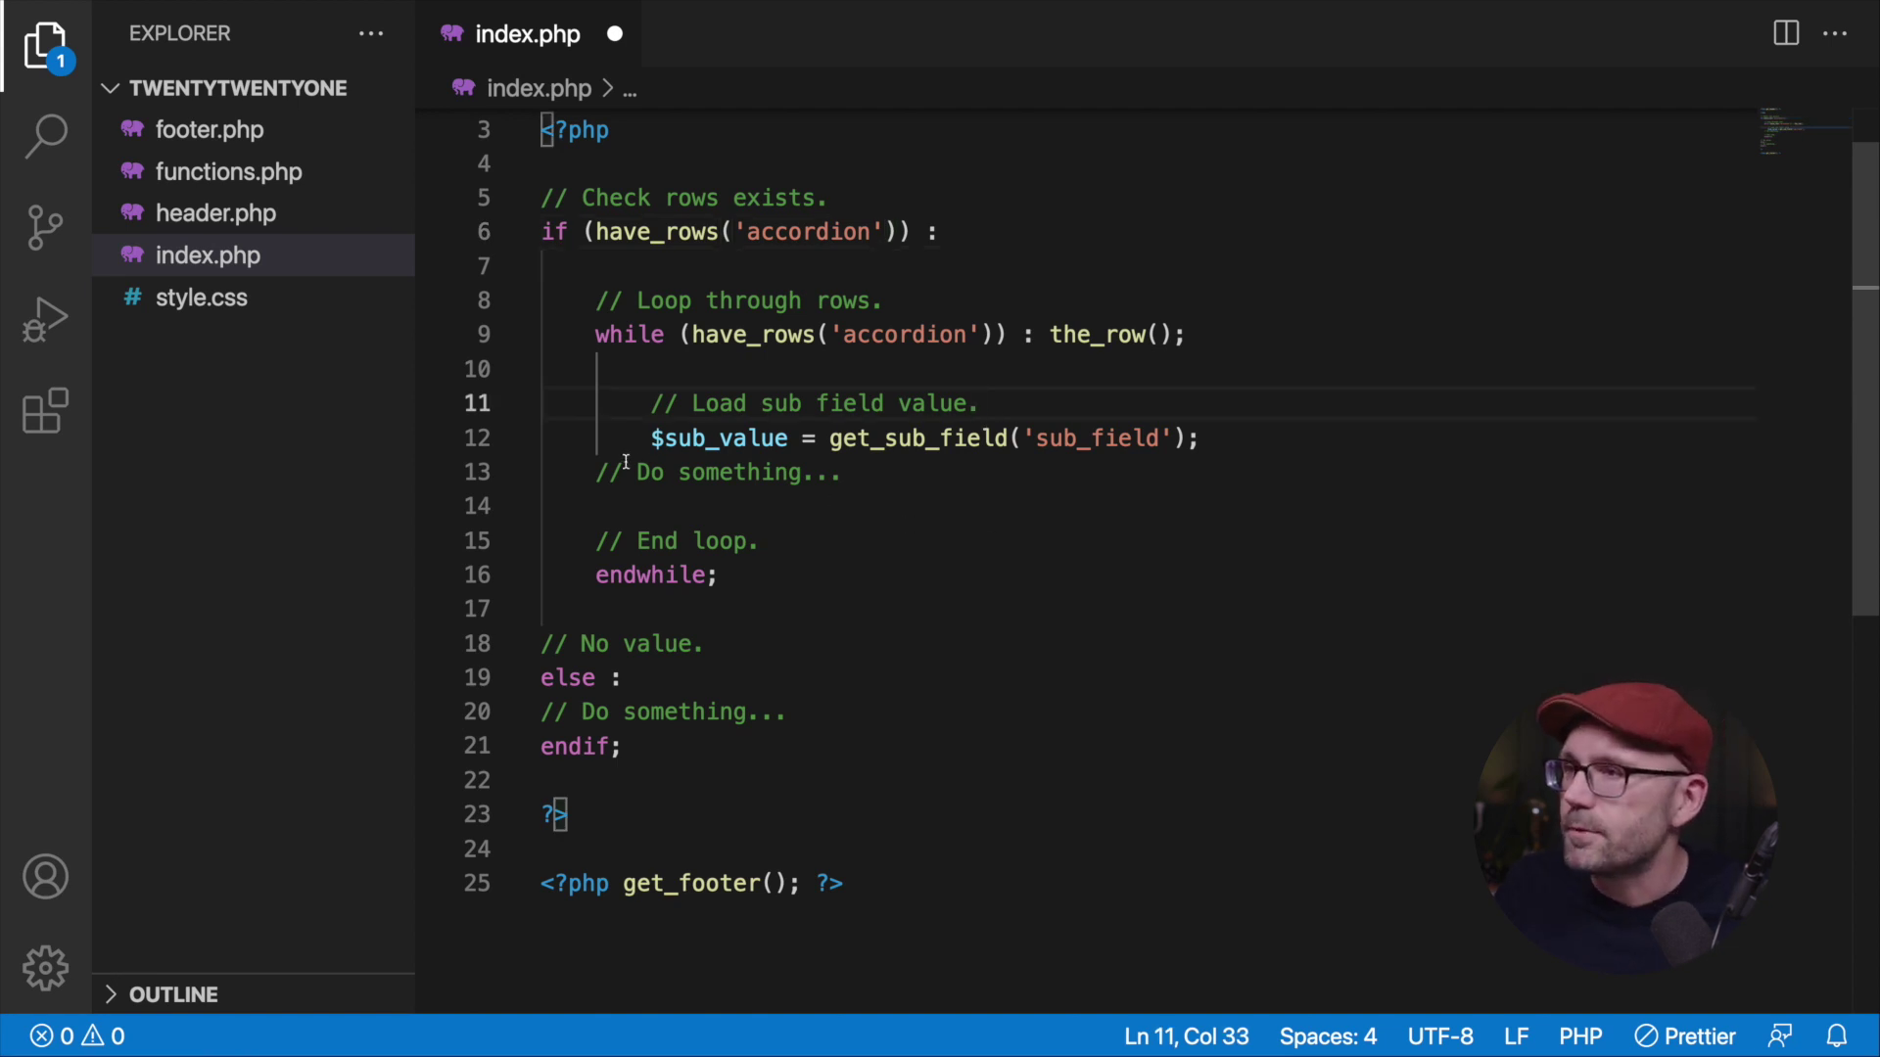
drag(595, 472, 609, 474)
click(635, 491)
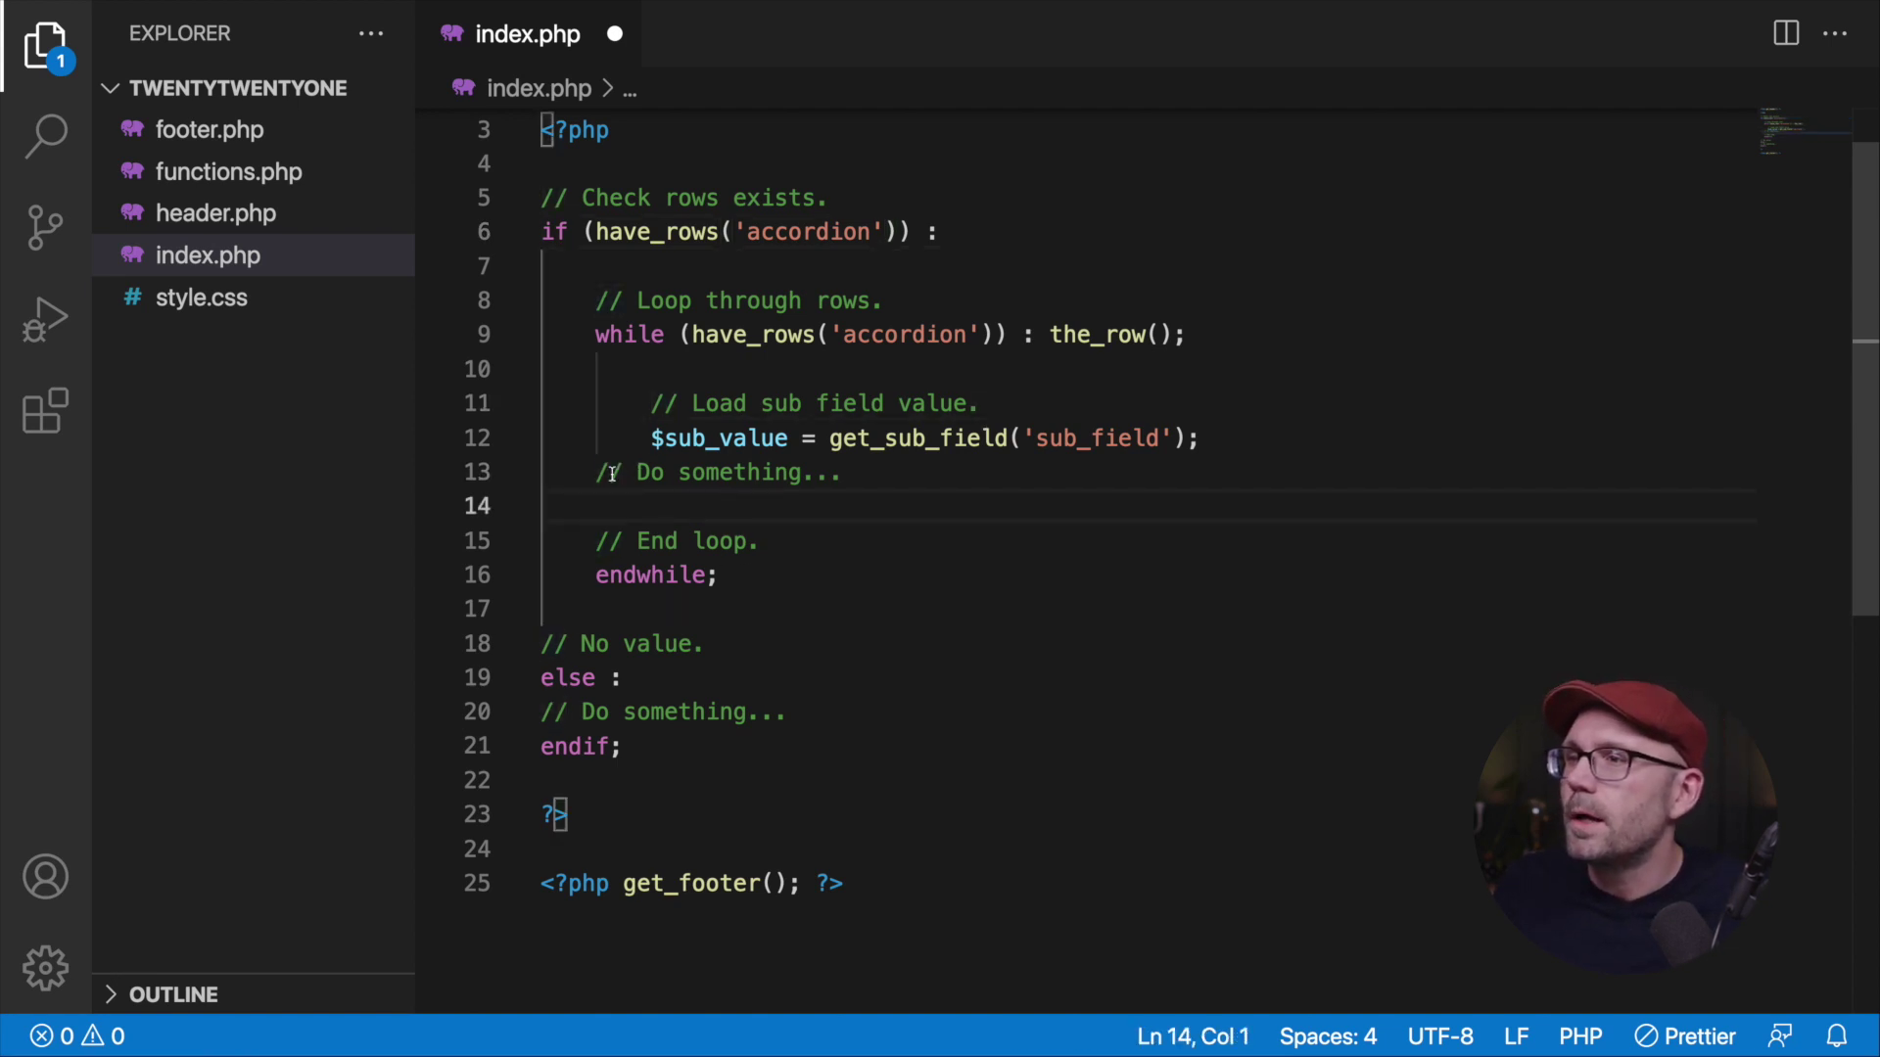
click(597, 474)
key(Tab)
click(809, 493)
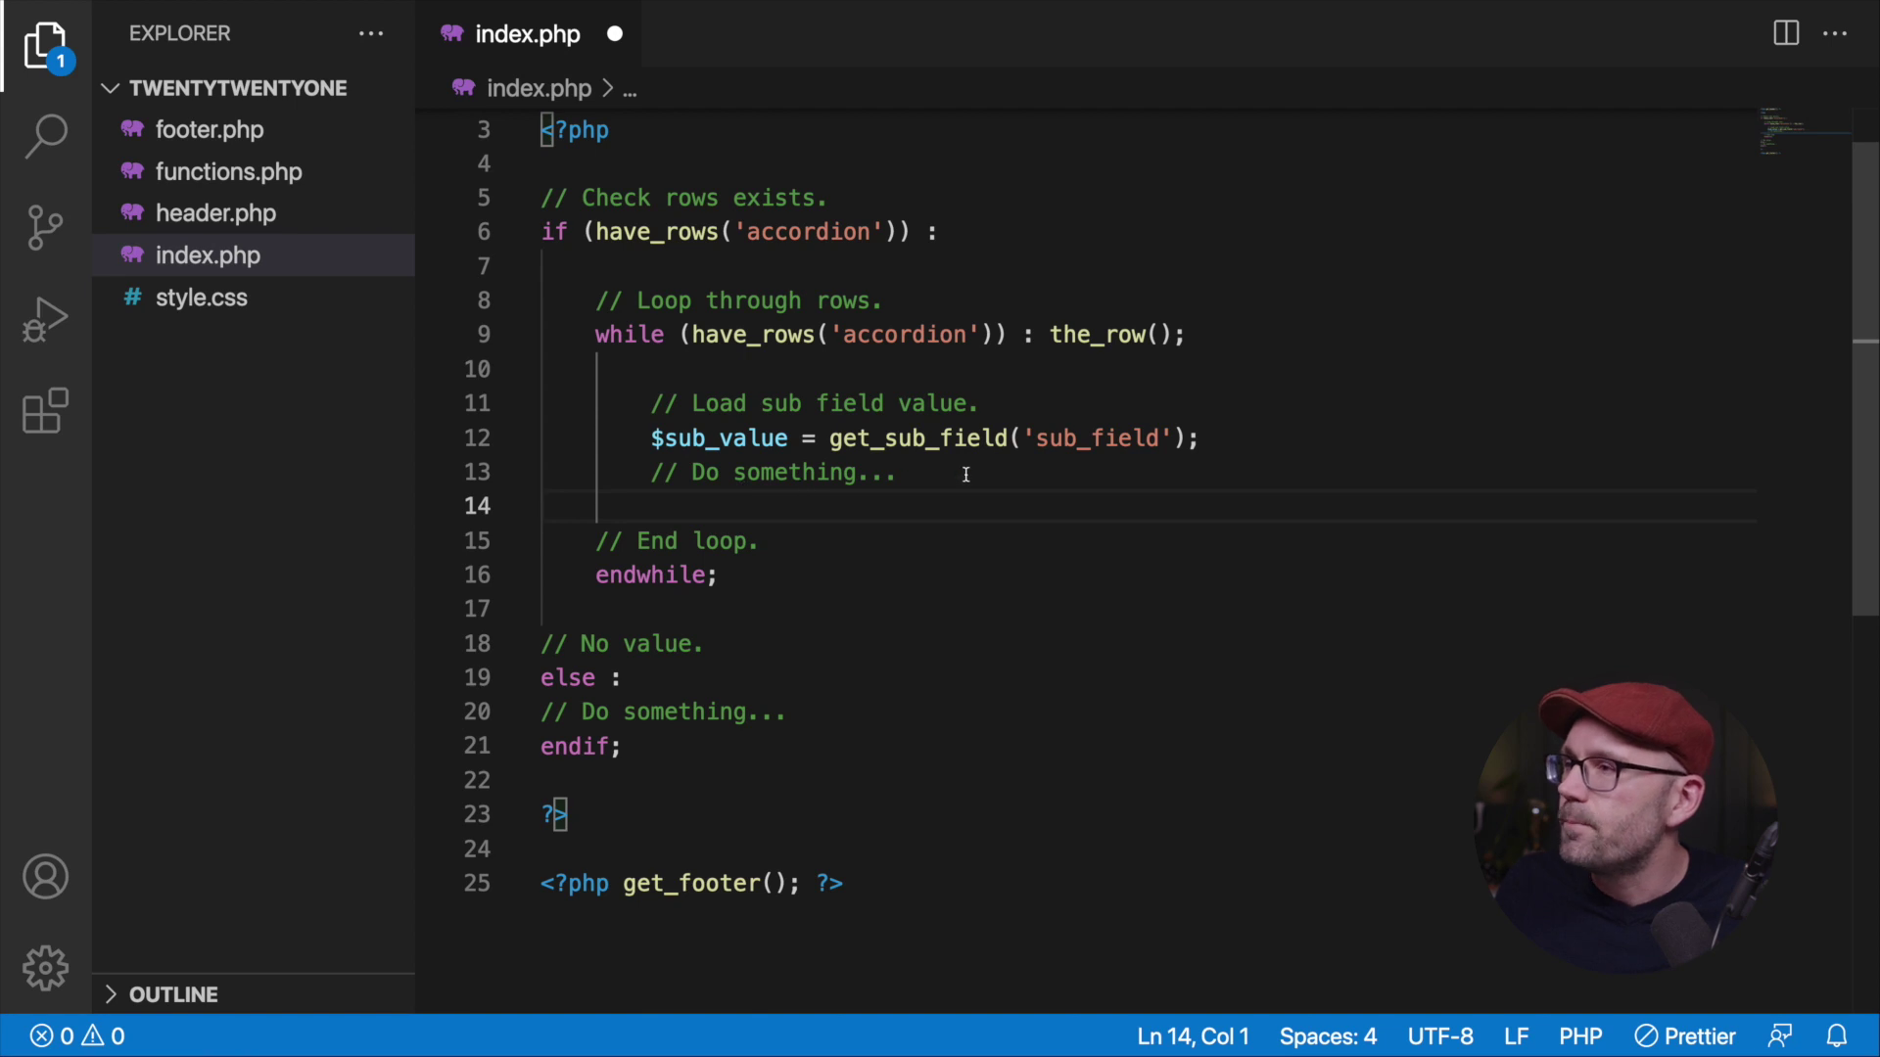
Change the sub_value line to $title = get_sub_field('title').
drag(1225, 437, 654, 436)
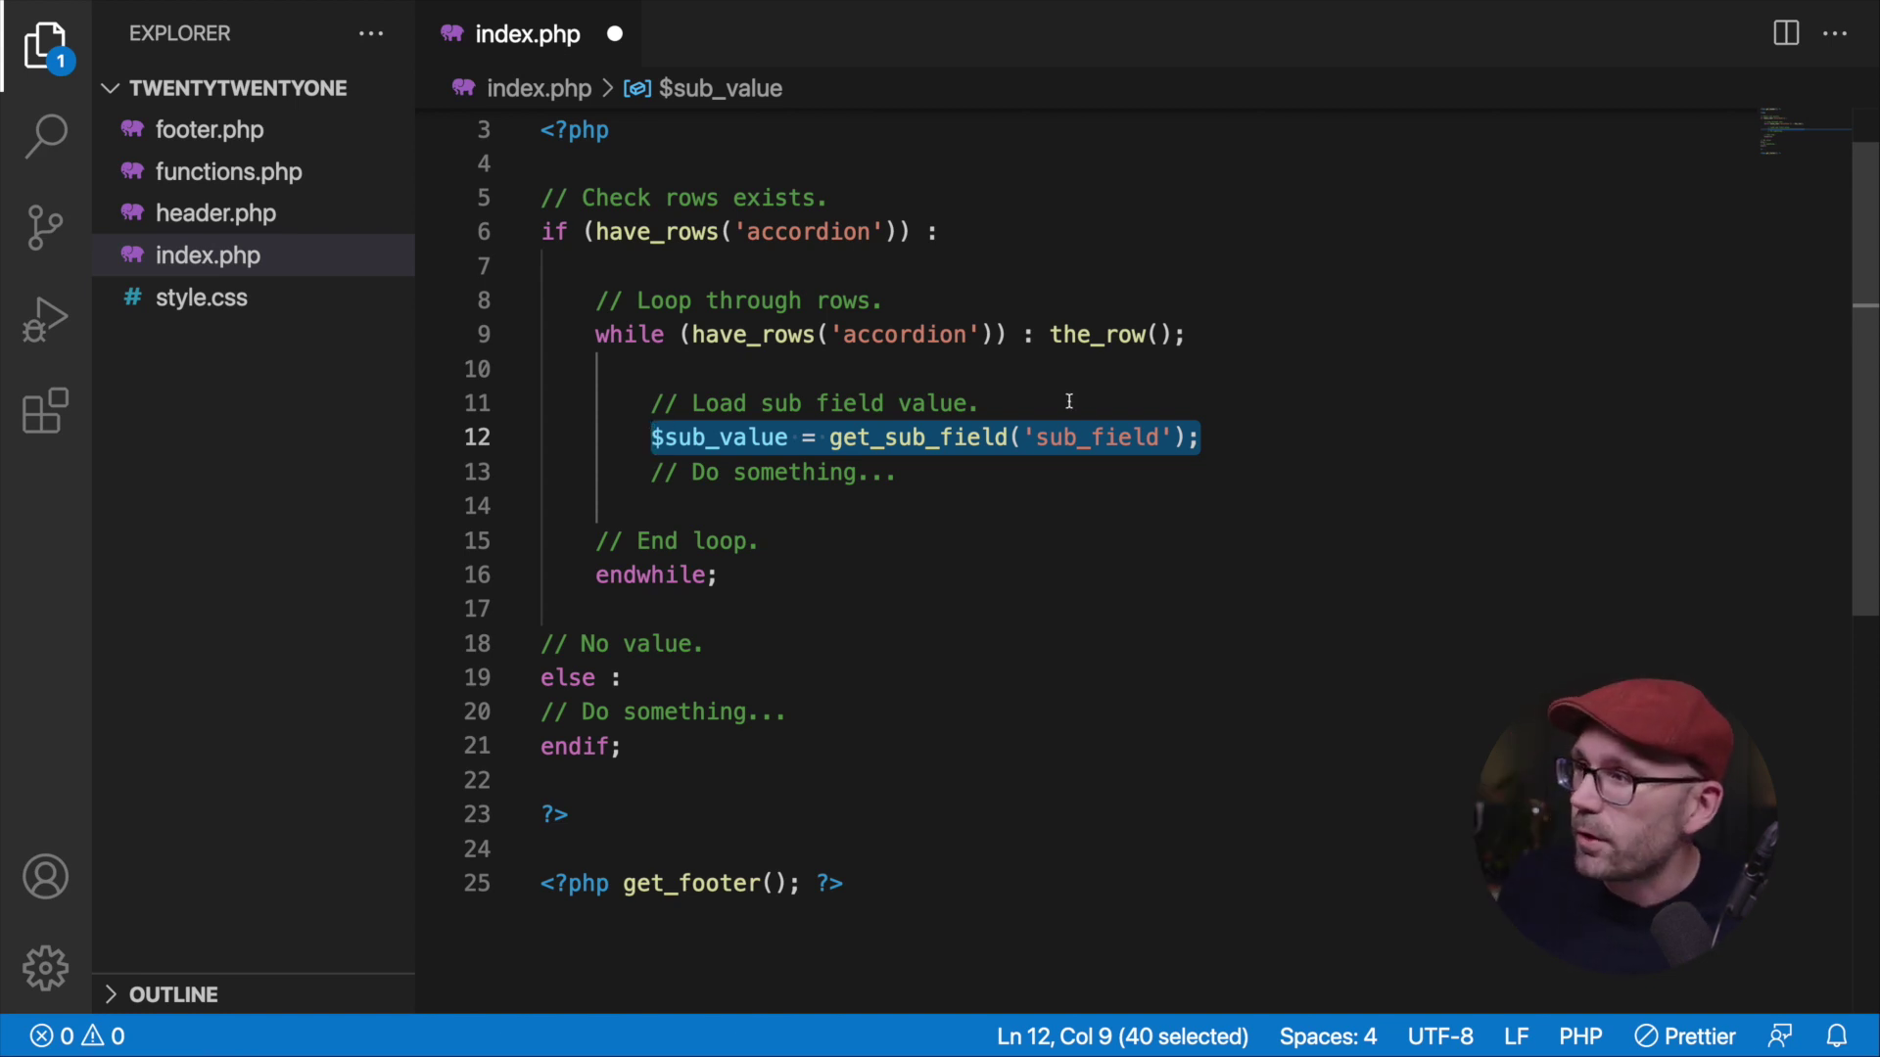
double_click(1089, 438)
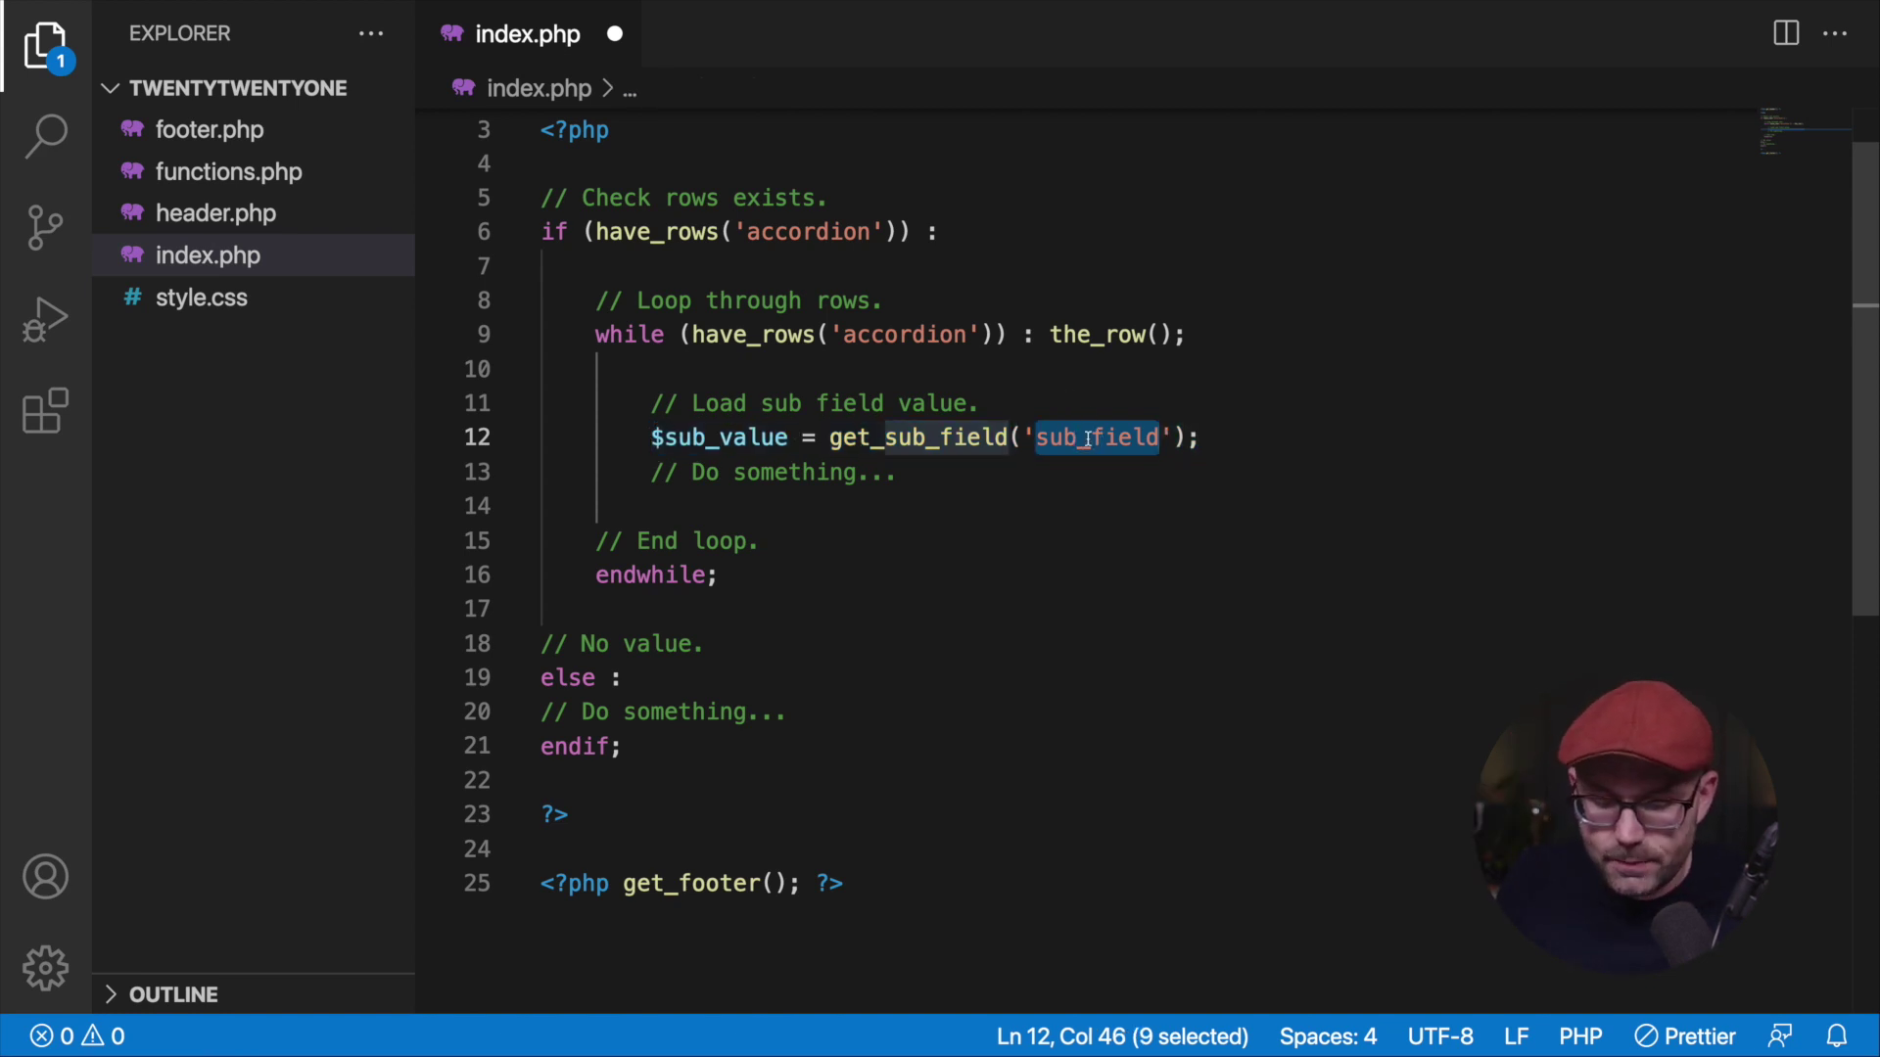
text(title)
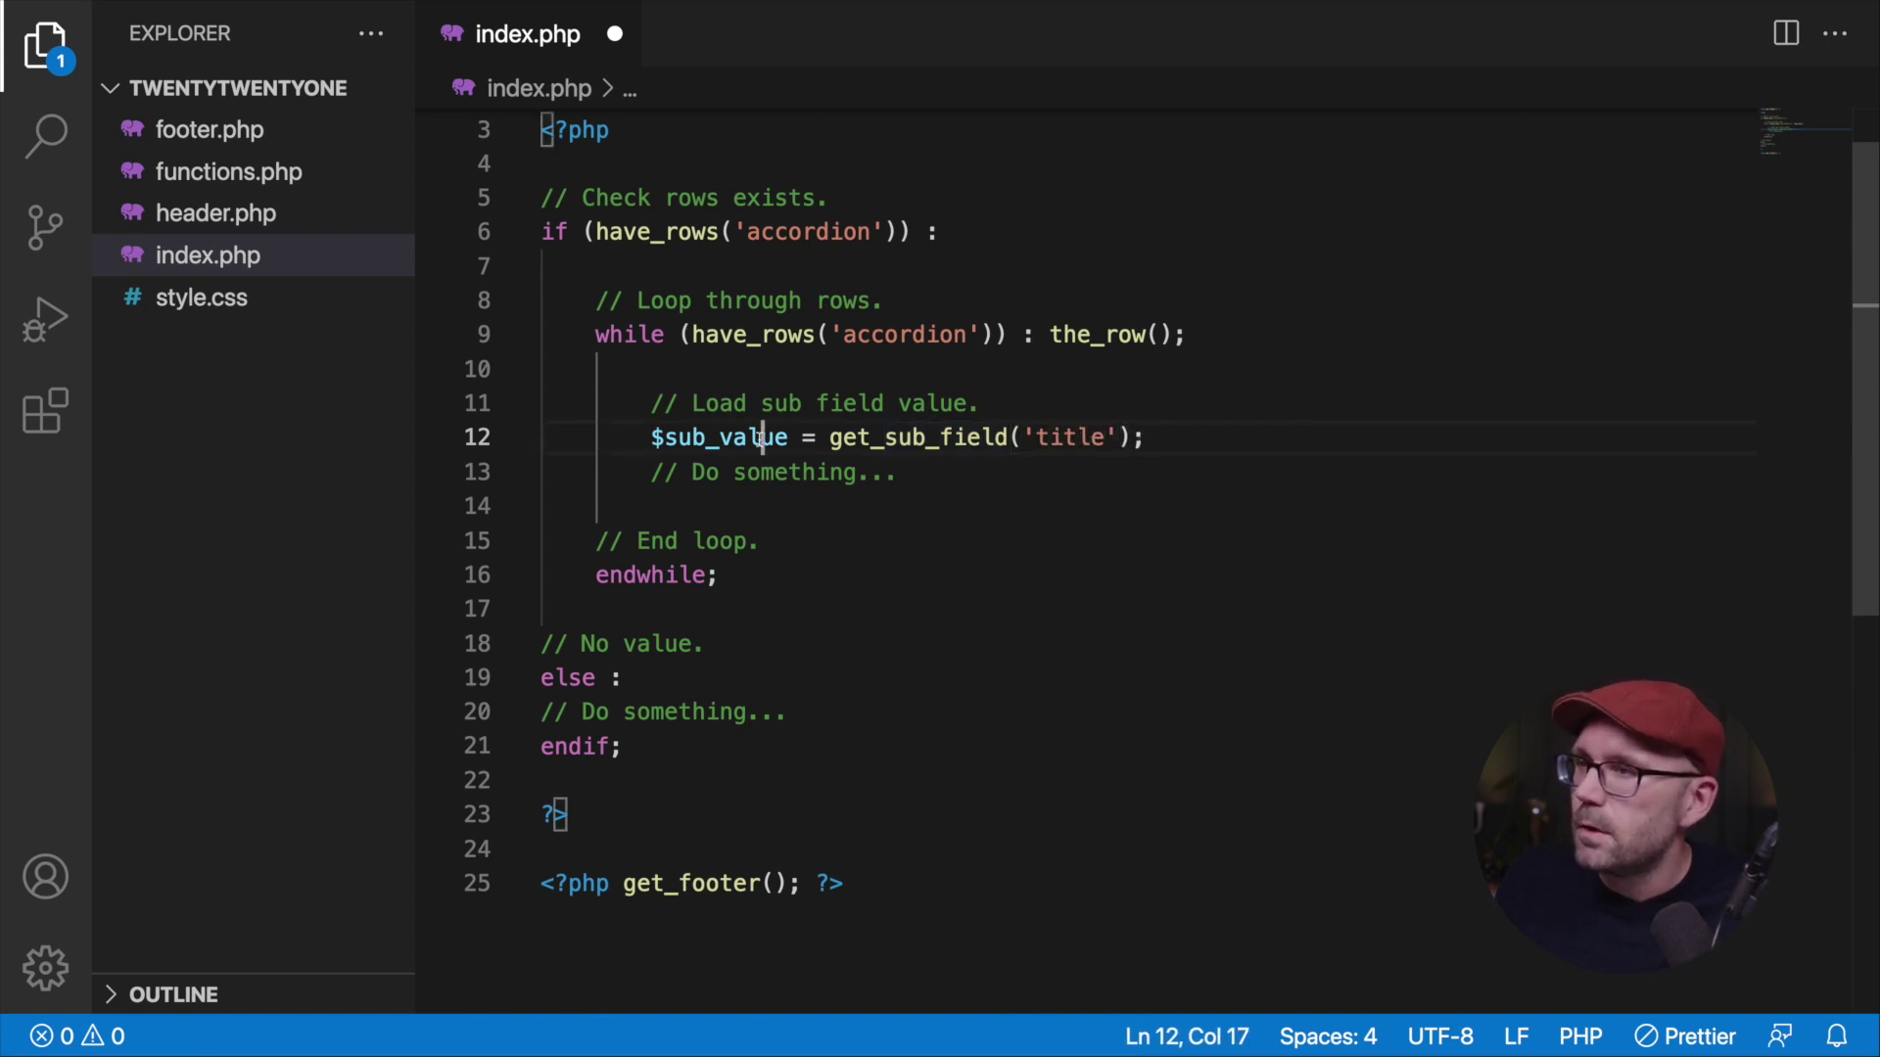
double_click(754, 437)
text(title)
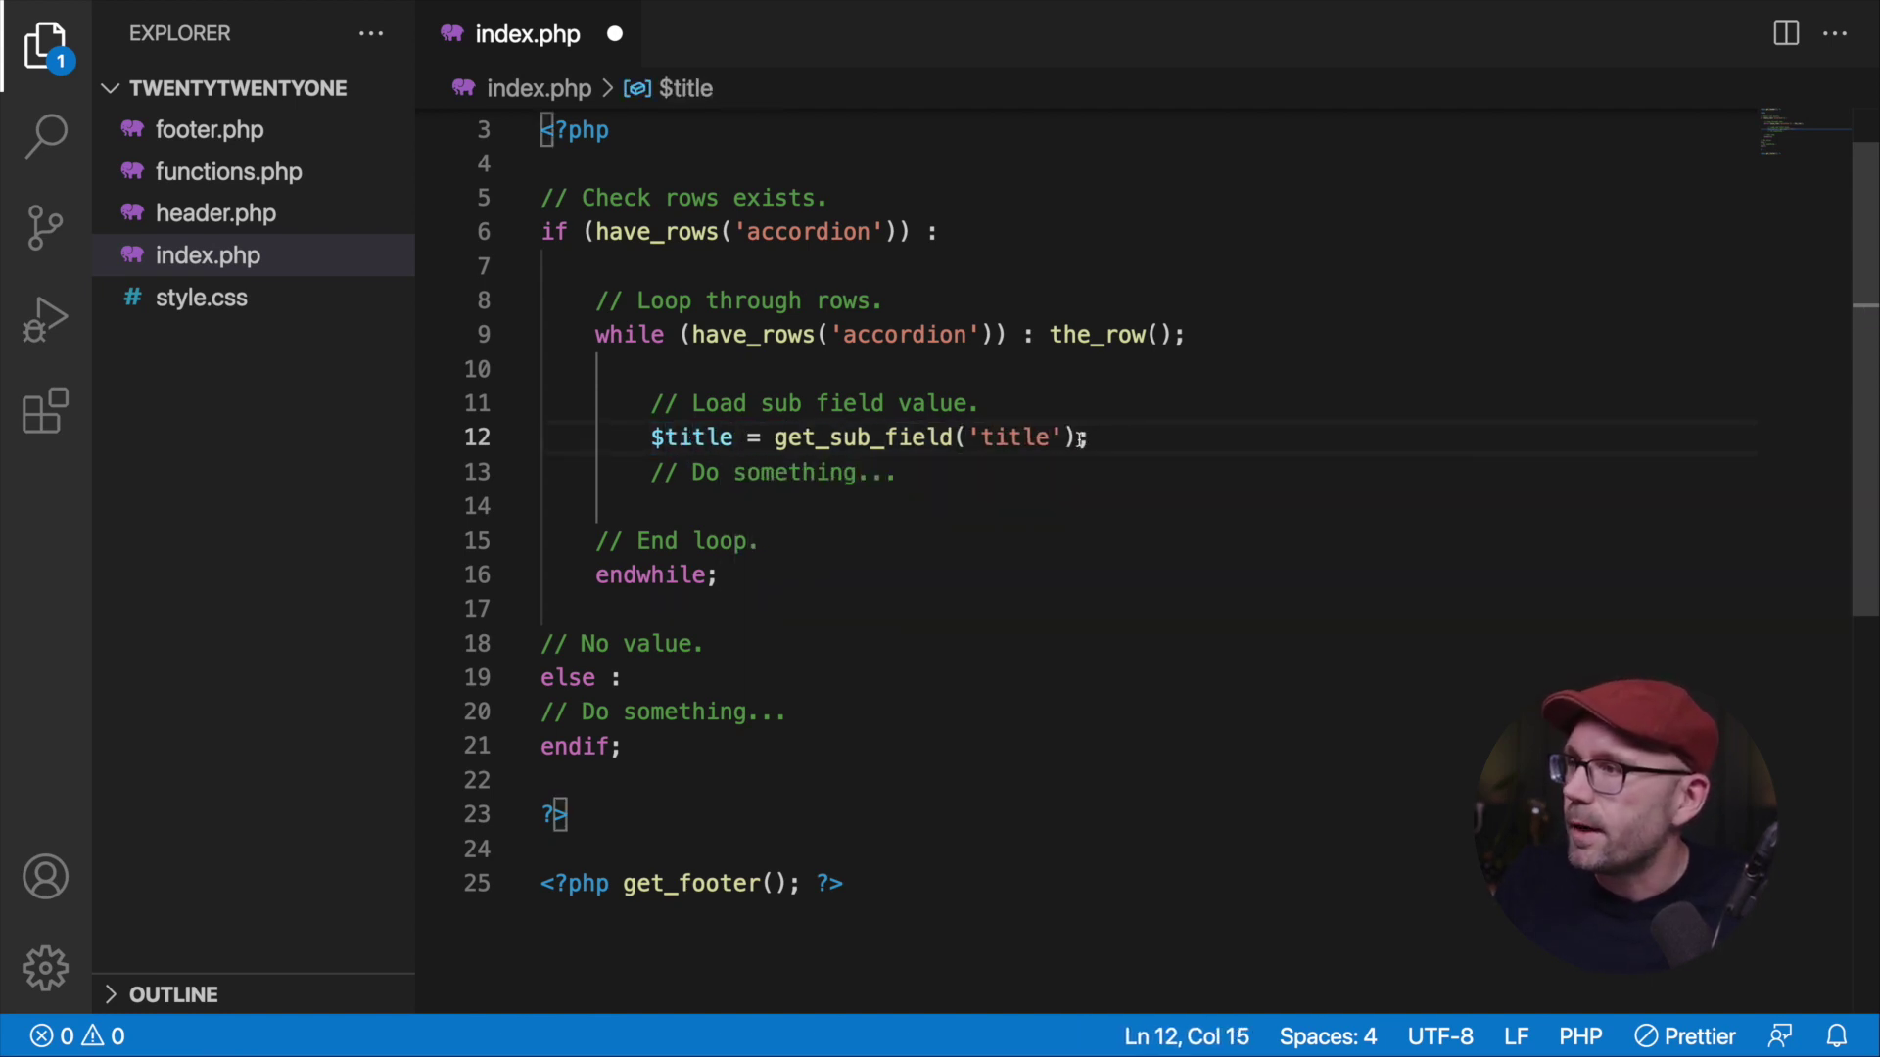
Duplicate the $title line and change the copy to $content = get_sub_field('content').
drag(1089, 439, 651, 443)
key(Right)
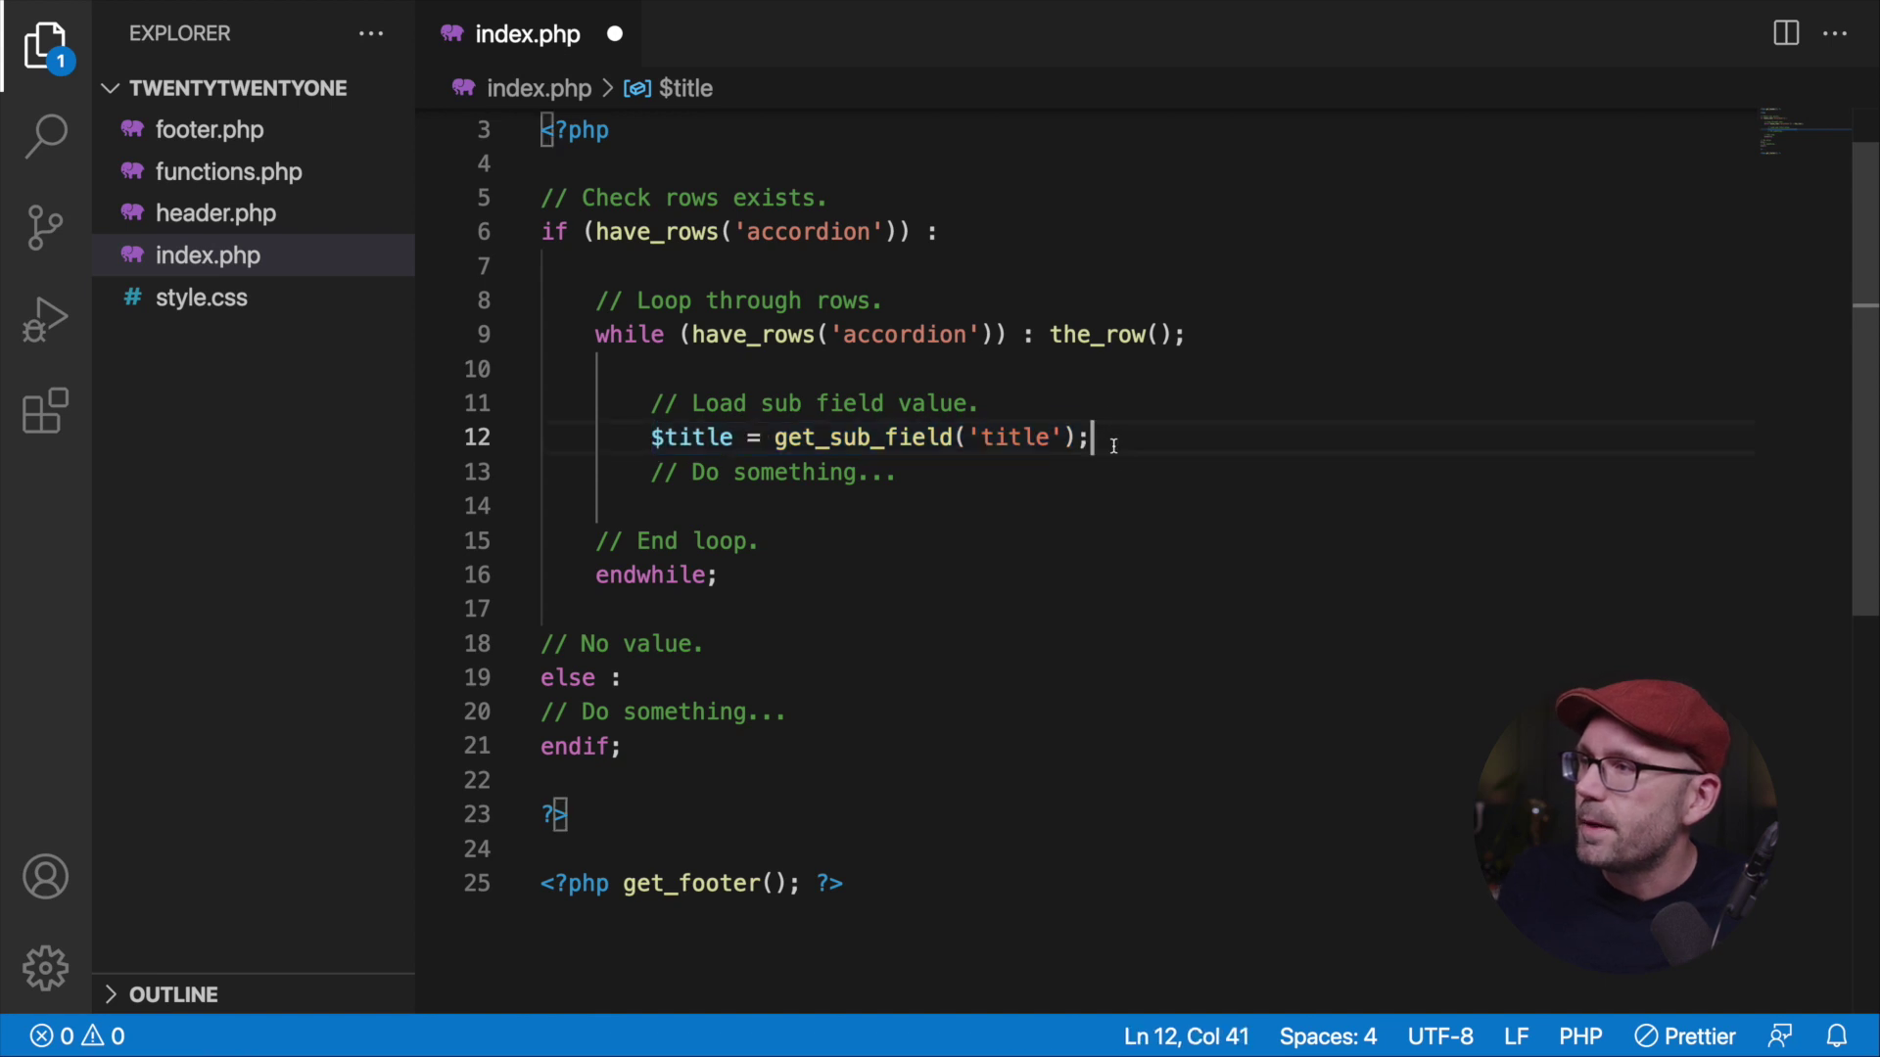
key(shift+alt+Down)
double_click(697, 472)
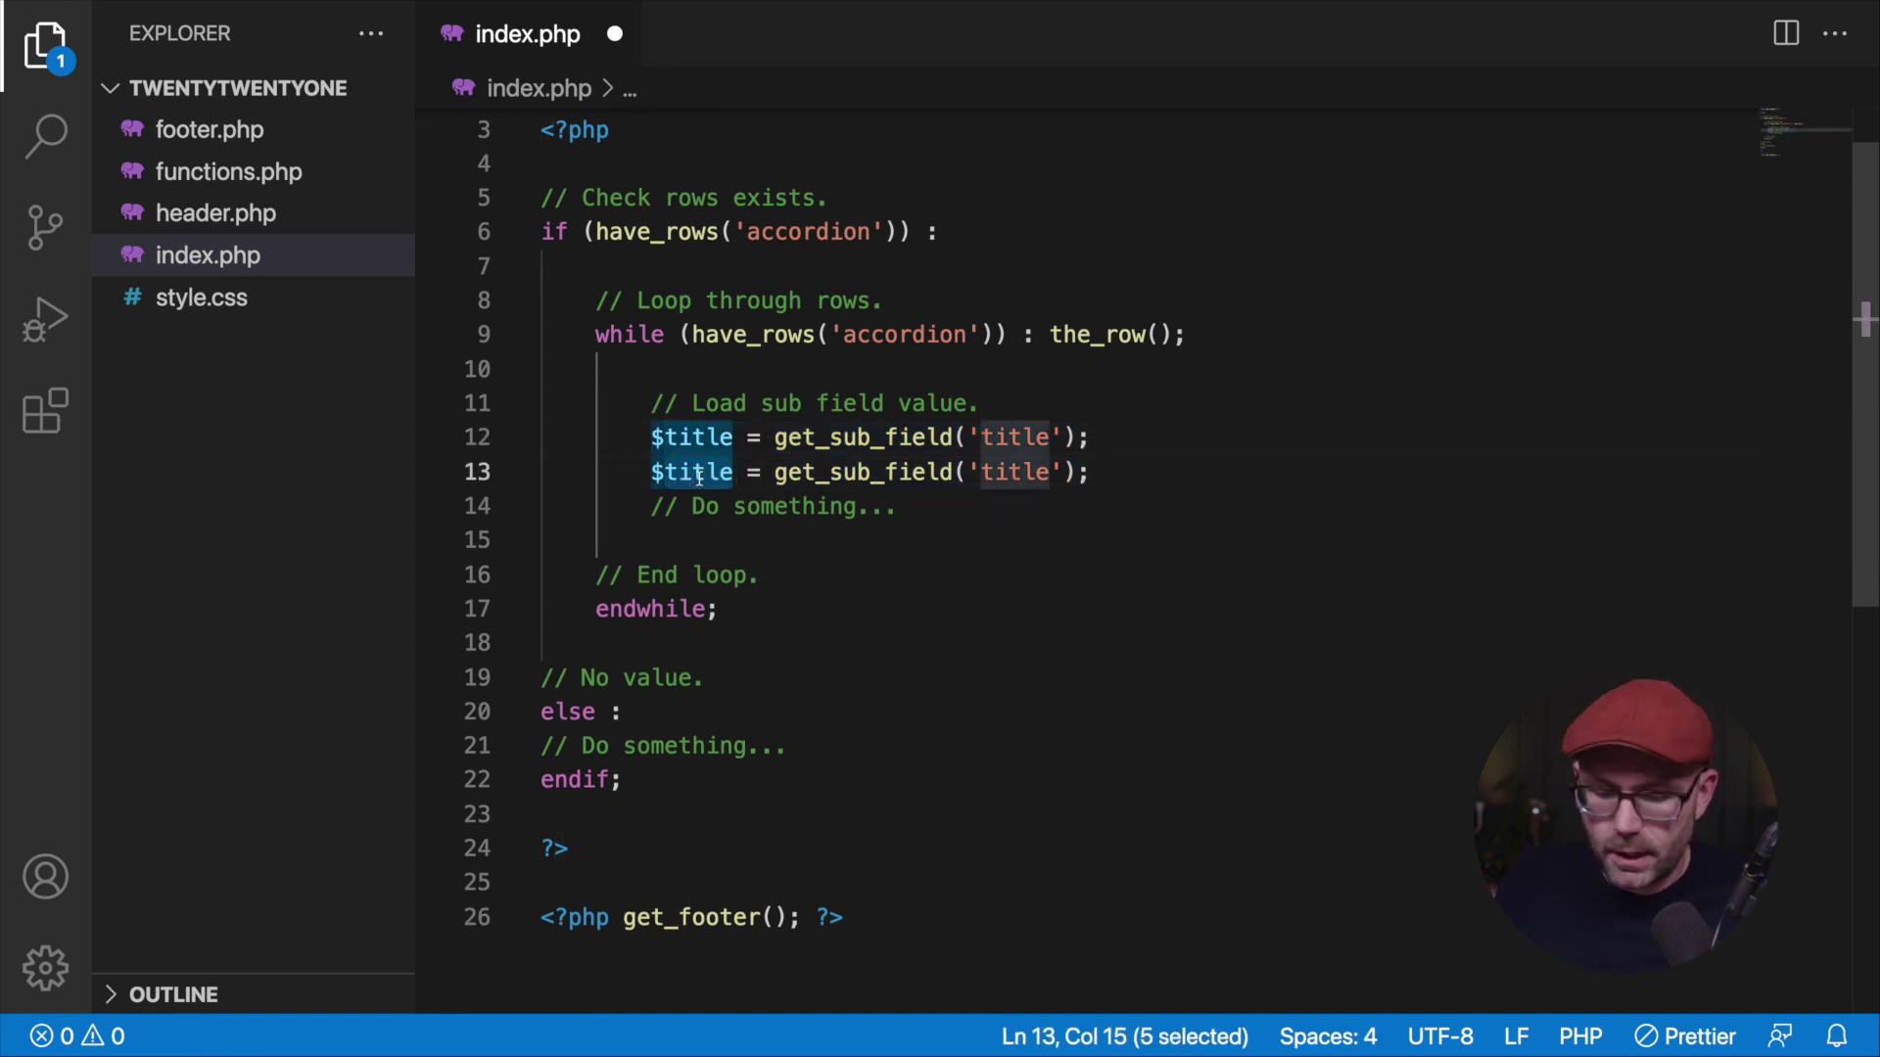
text(content)
double_click(1046, 474)
text(content)
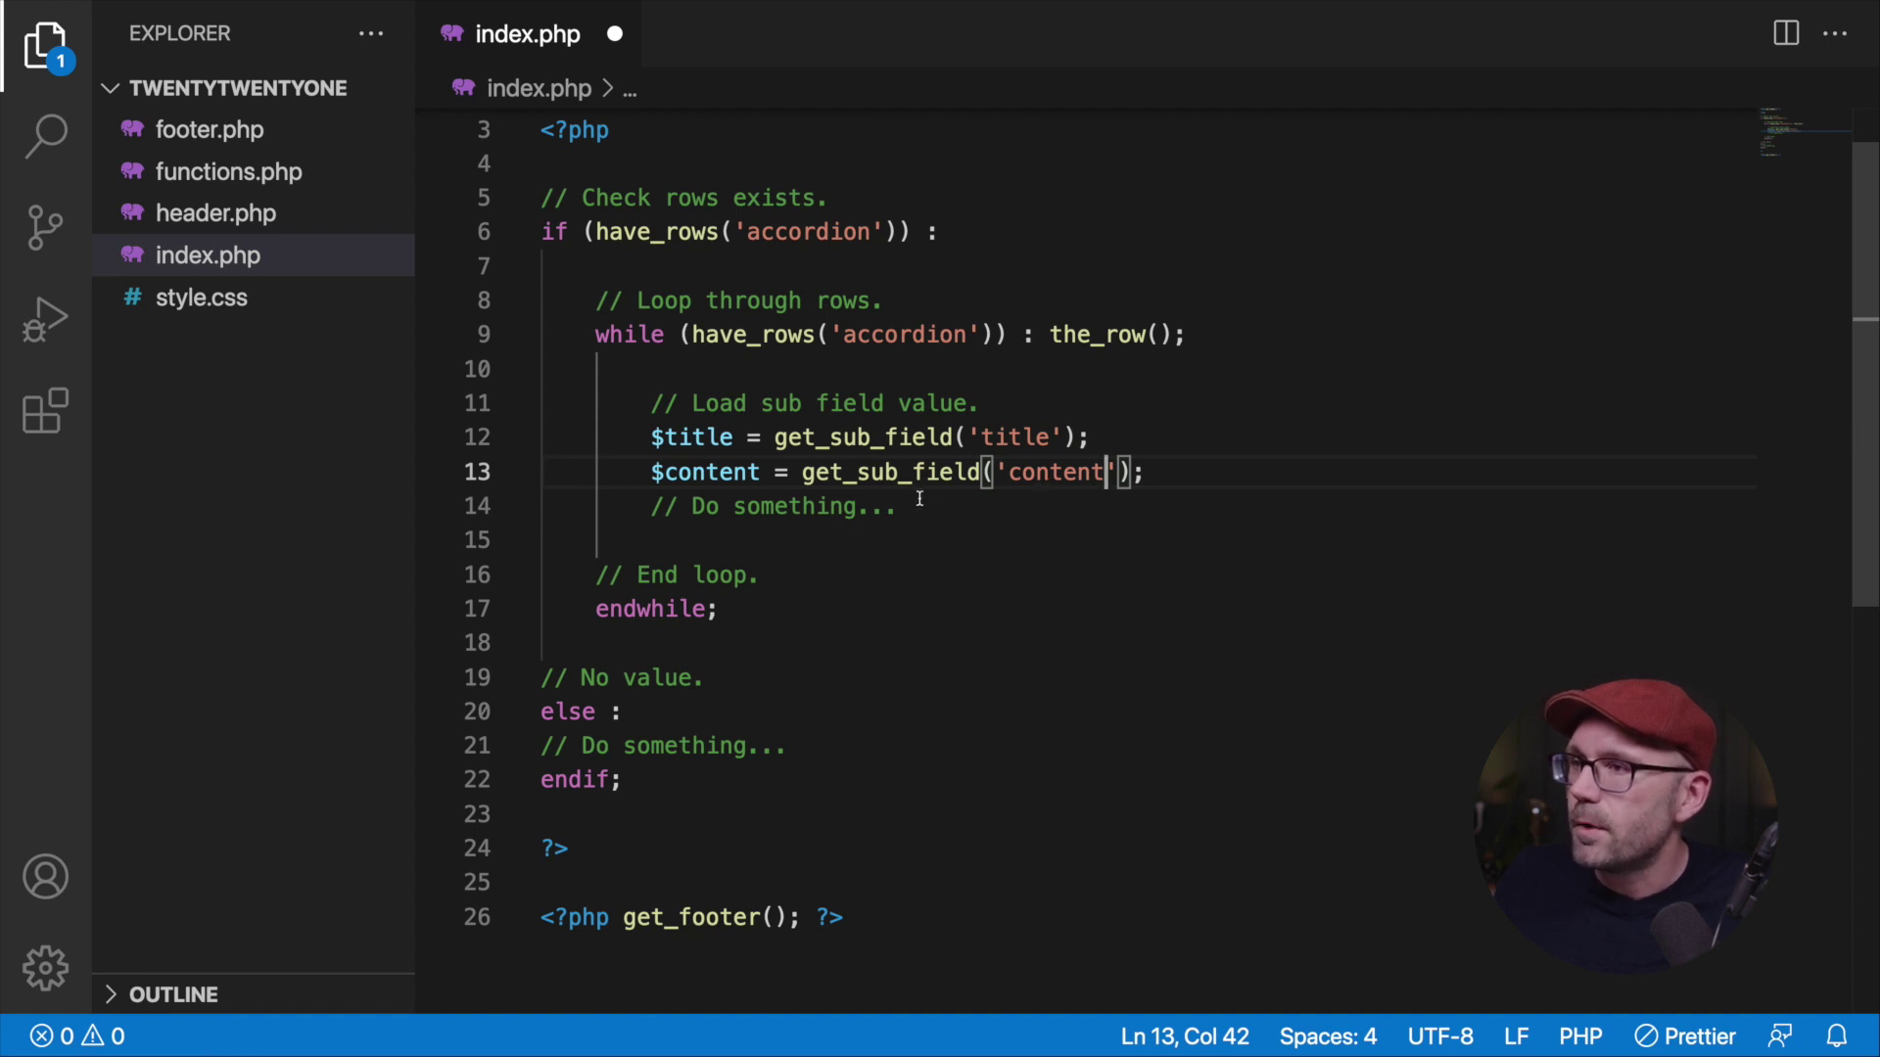
drag(931, 507, 651, 507)
drag(979, 404, 624, 403)
click(815, 438)
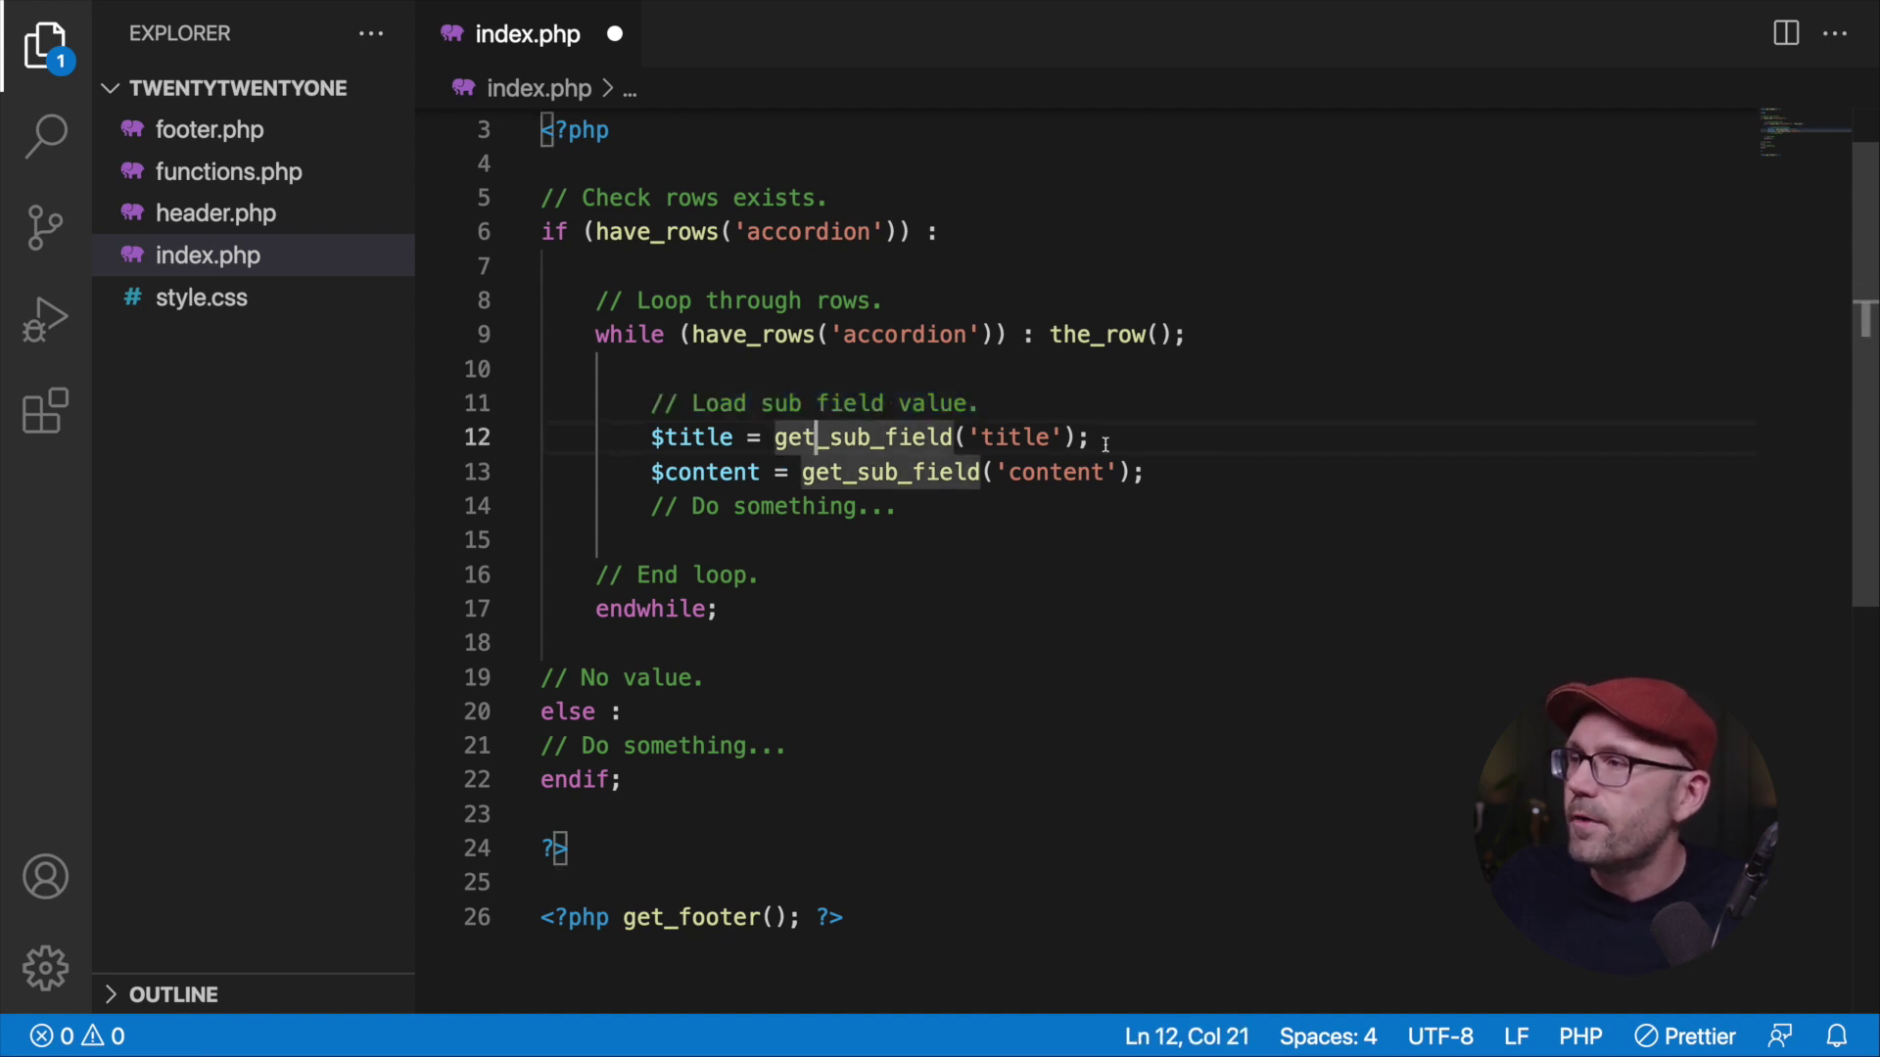
click(1147, 472)
Add an echo $title; line below the Do something comment and save index.php.
click(932, 507)
key(Return)
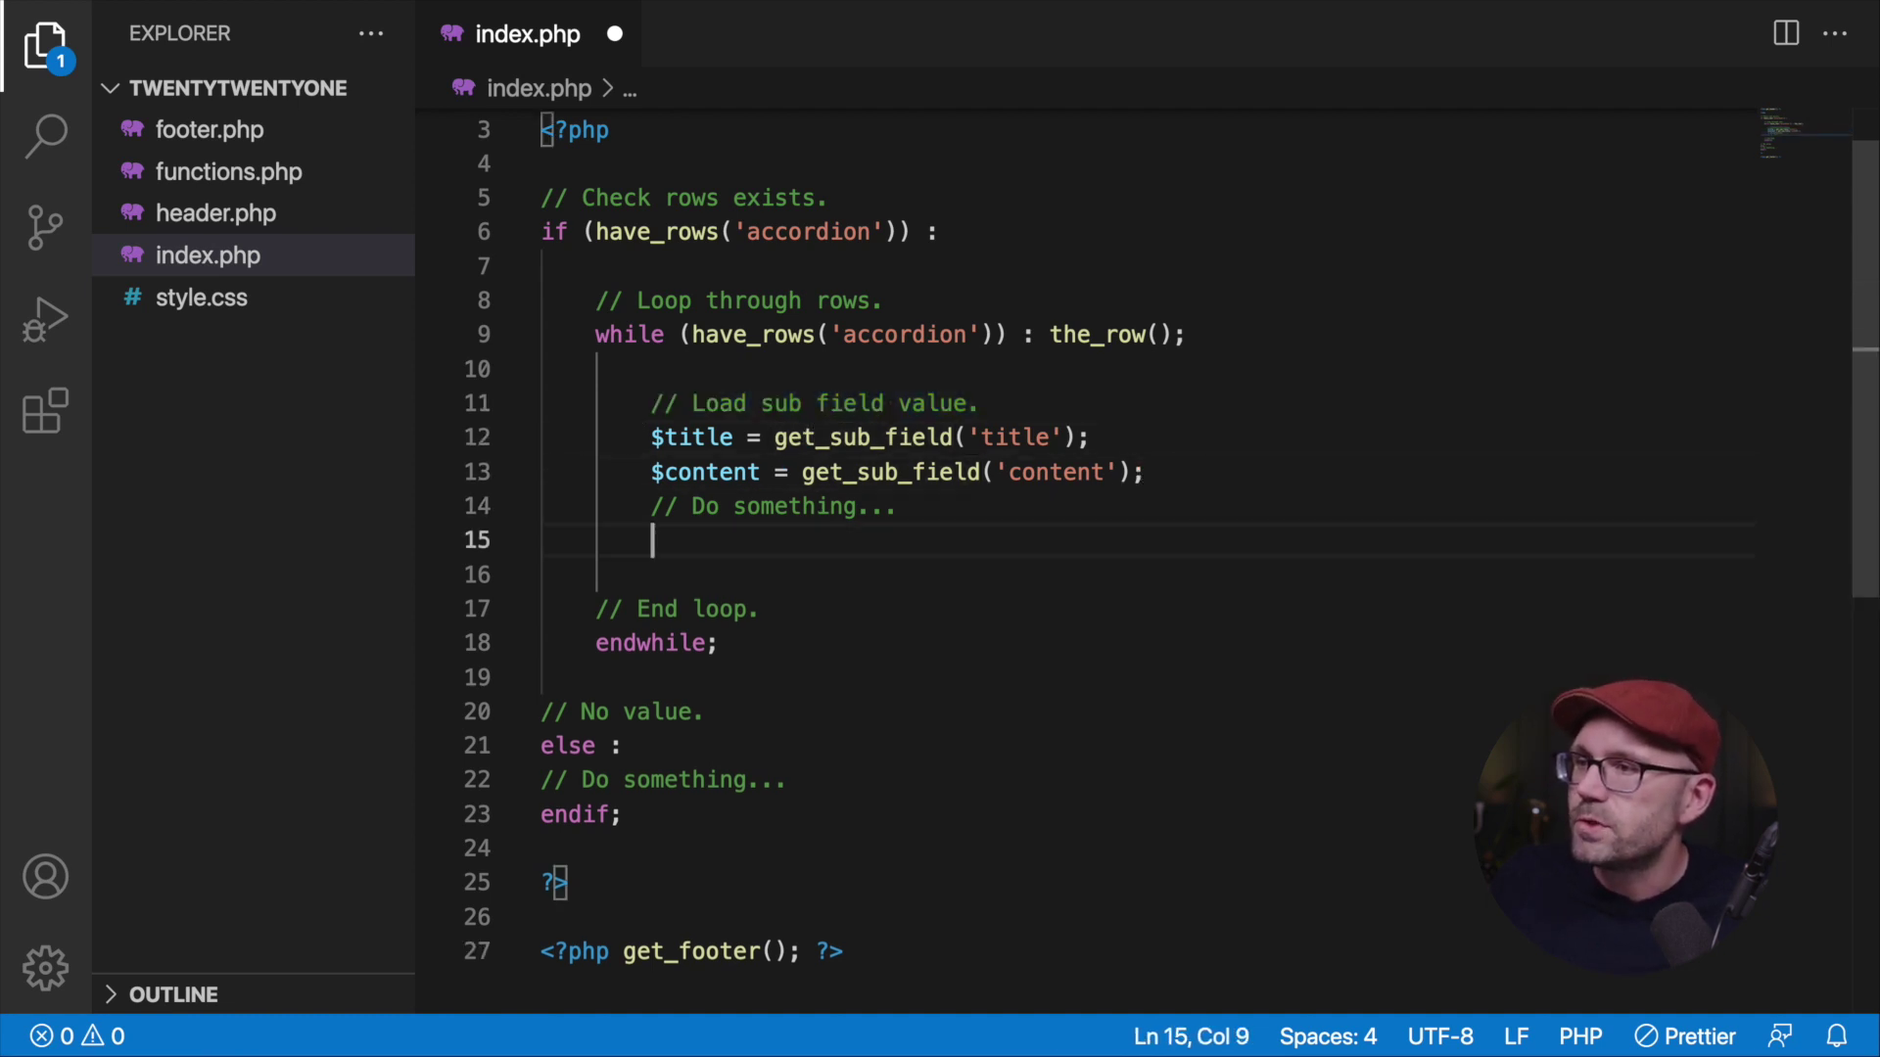
key(Return)
scroll(955, 536, down, 1)
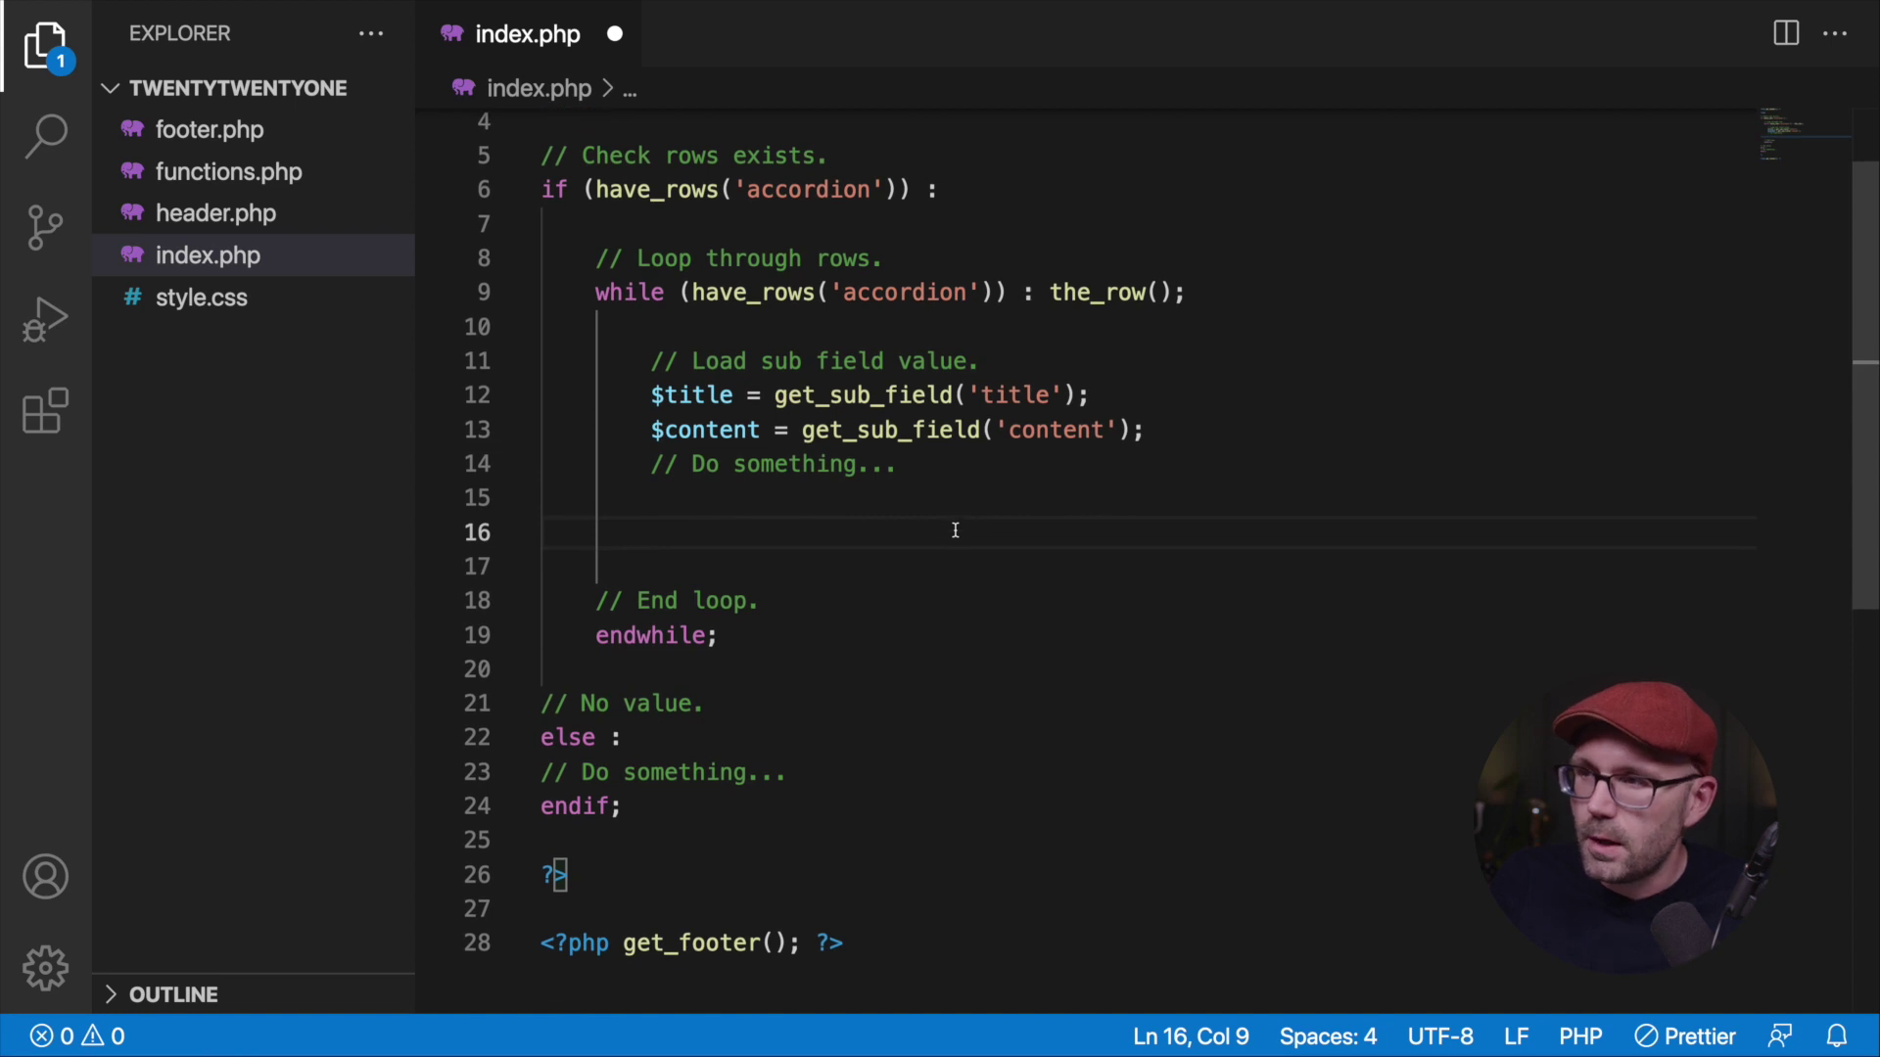
drag(732, 395, 650, 395)
key(super+c)
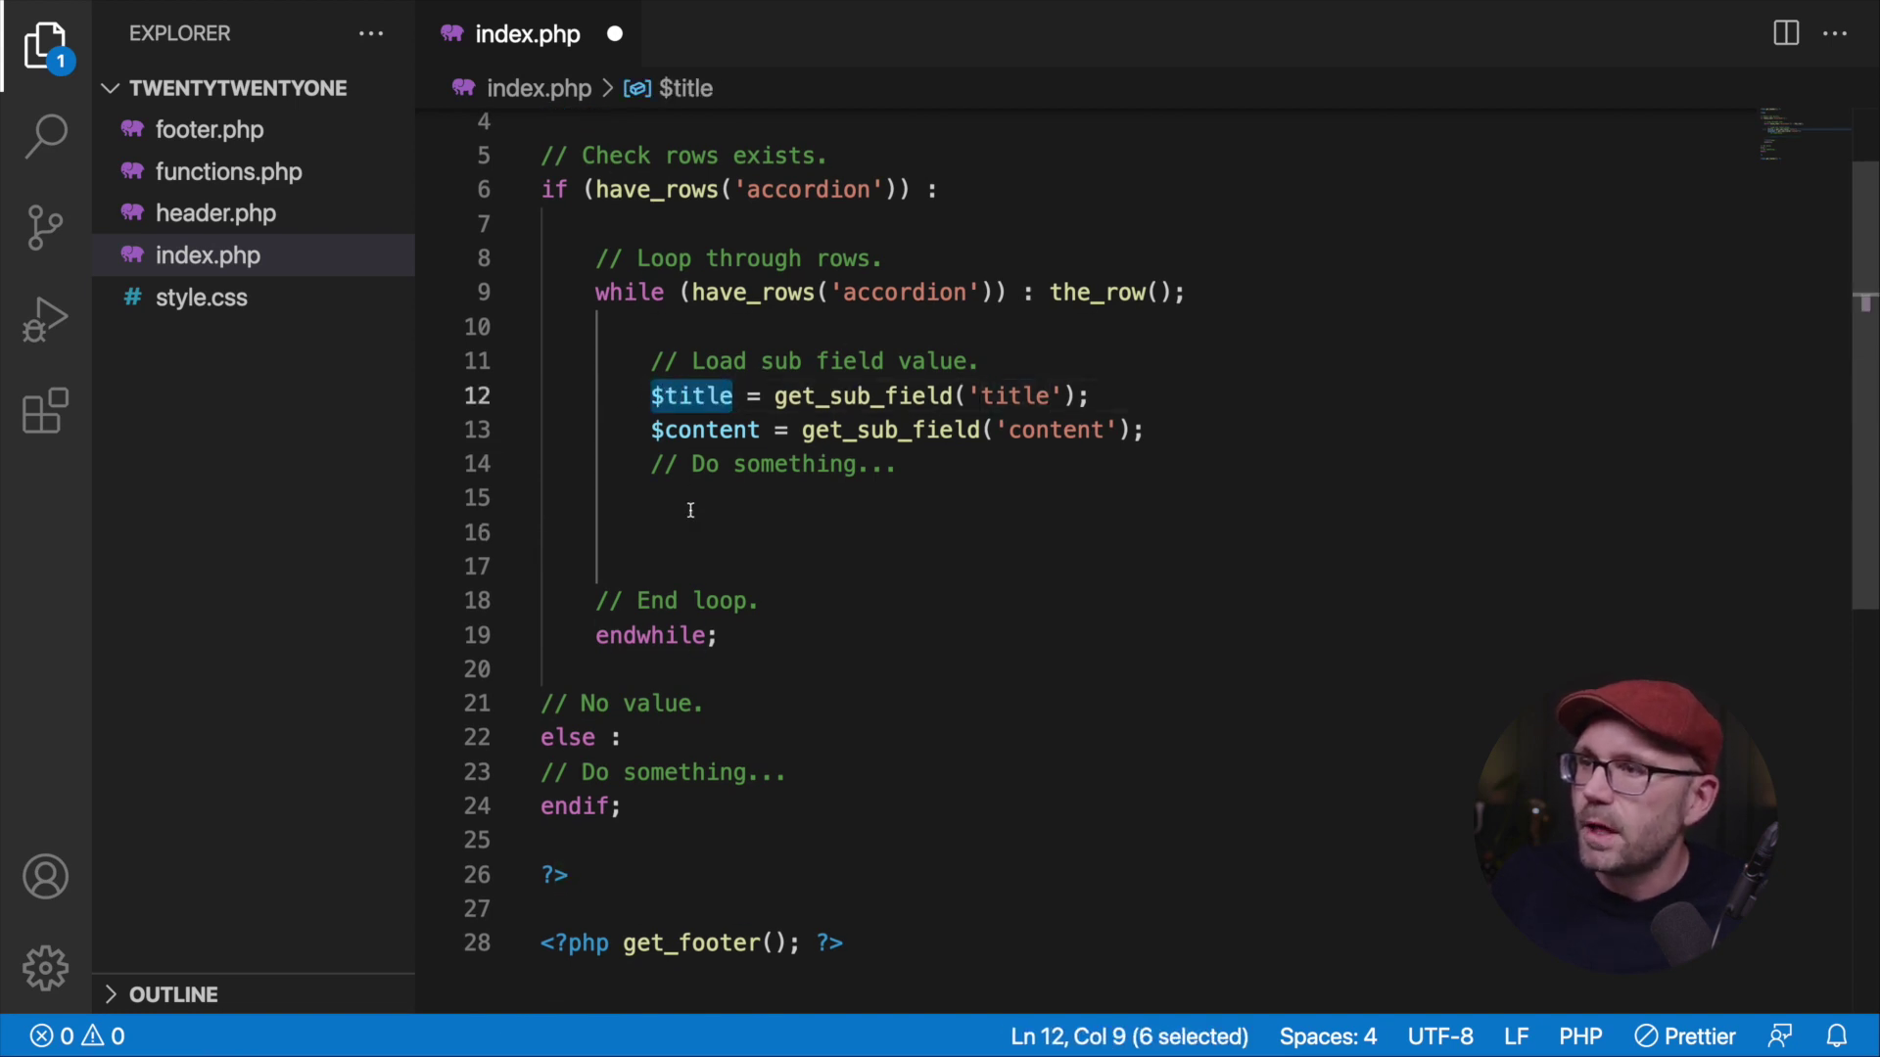
click(690, 511)
click(682, 529)
text(echo)
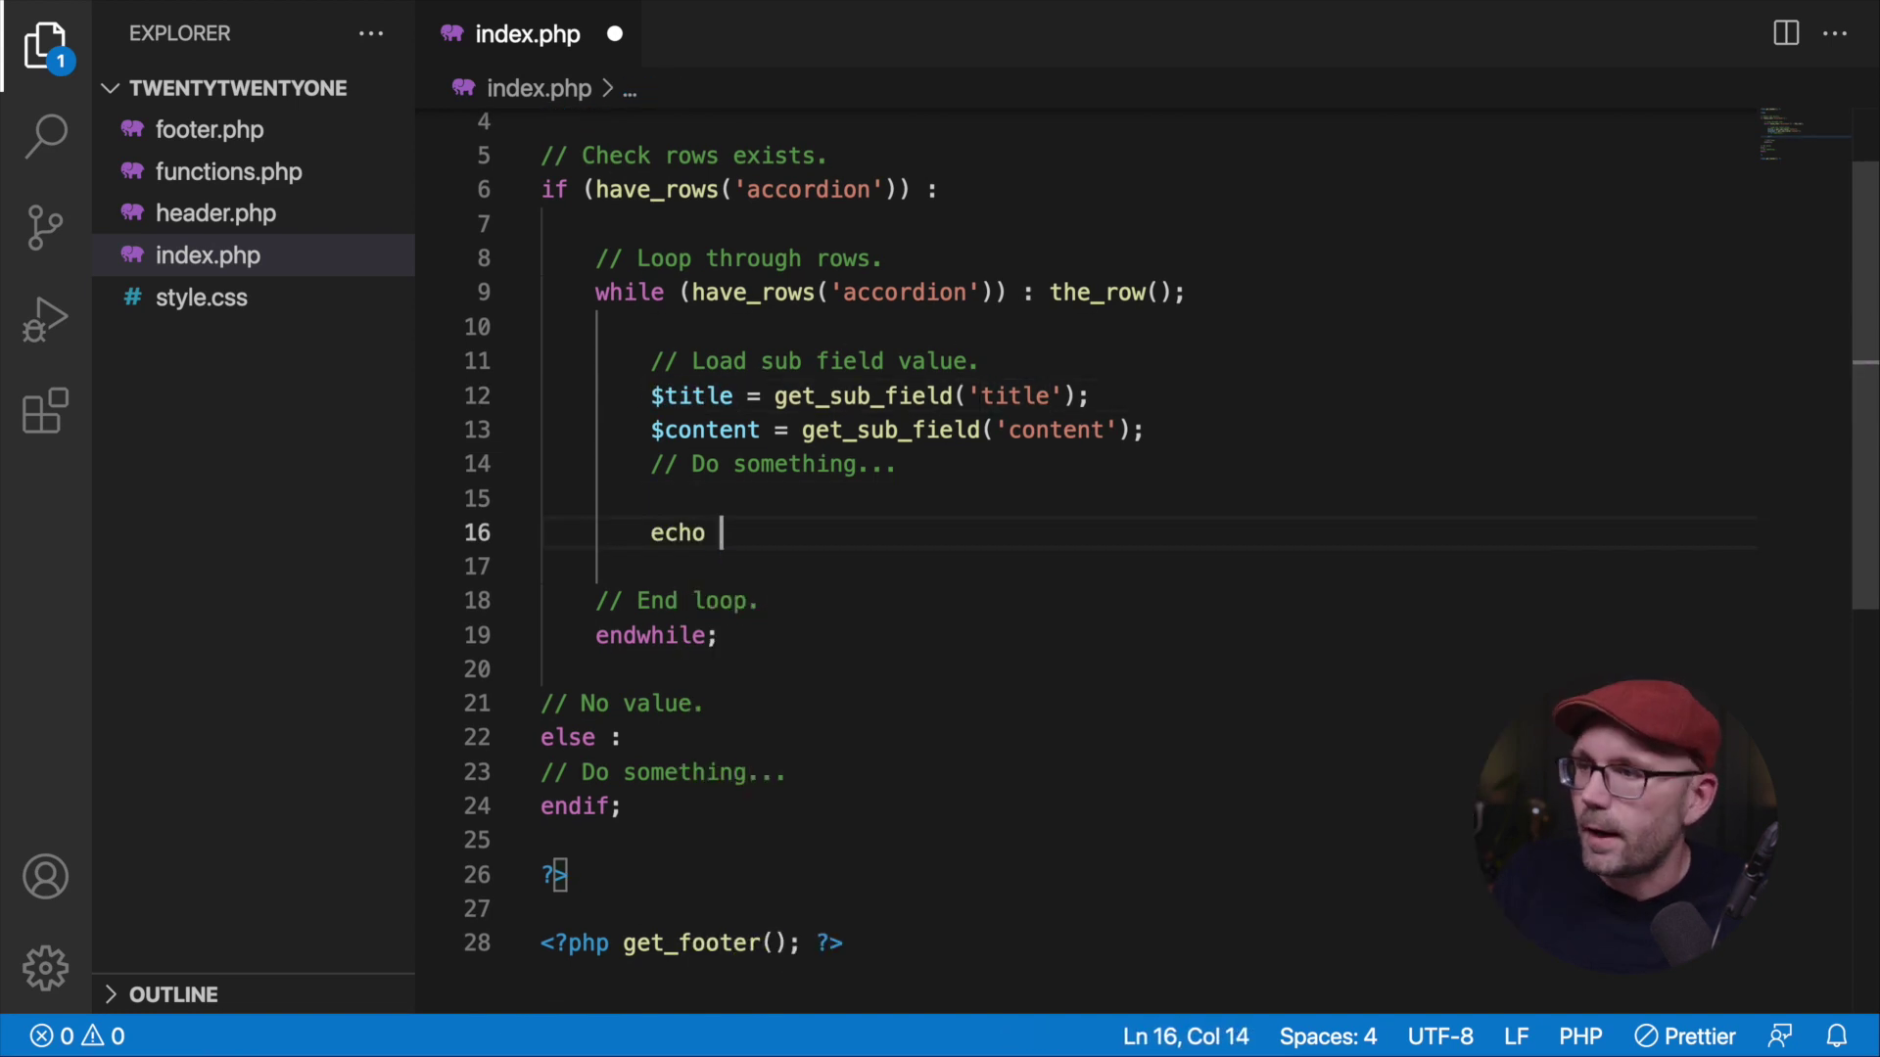
key(super+v)
text(;)
key(super+s)
Reload the front-end page in Chrome and confirm the Accordion 1 and Accordion 2 titles appear.
key(super+Tab)
click(336, 22)
key(super+r)
scroll(5, 257, up, 5)
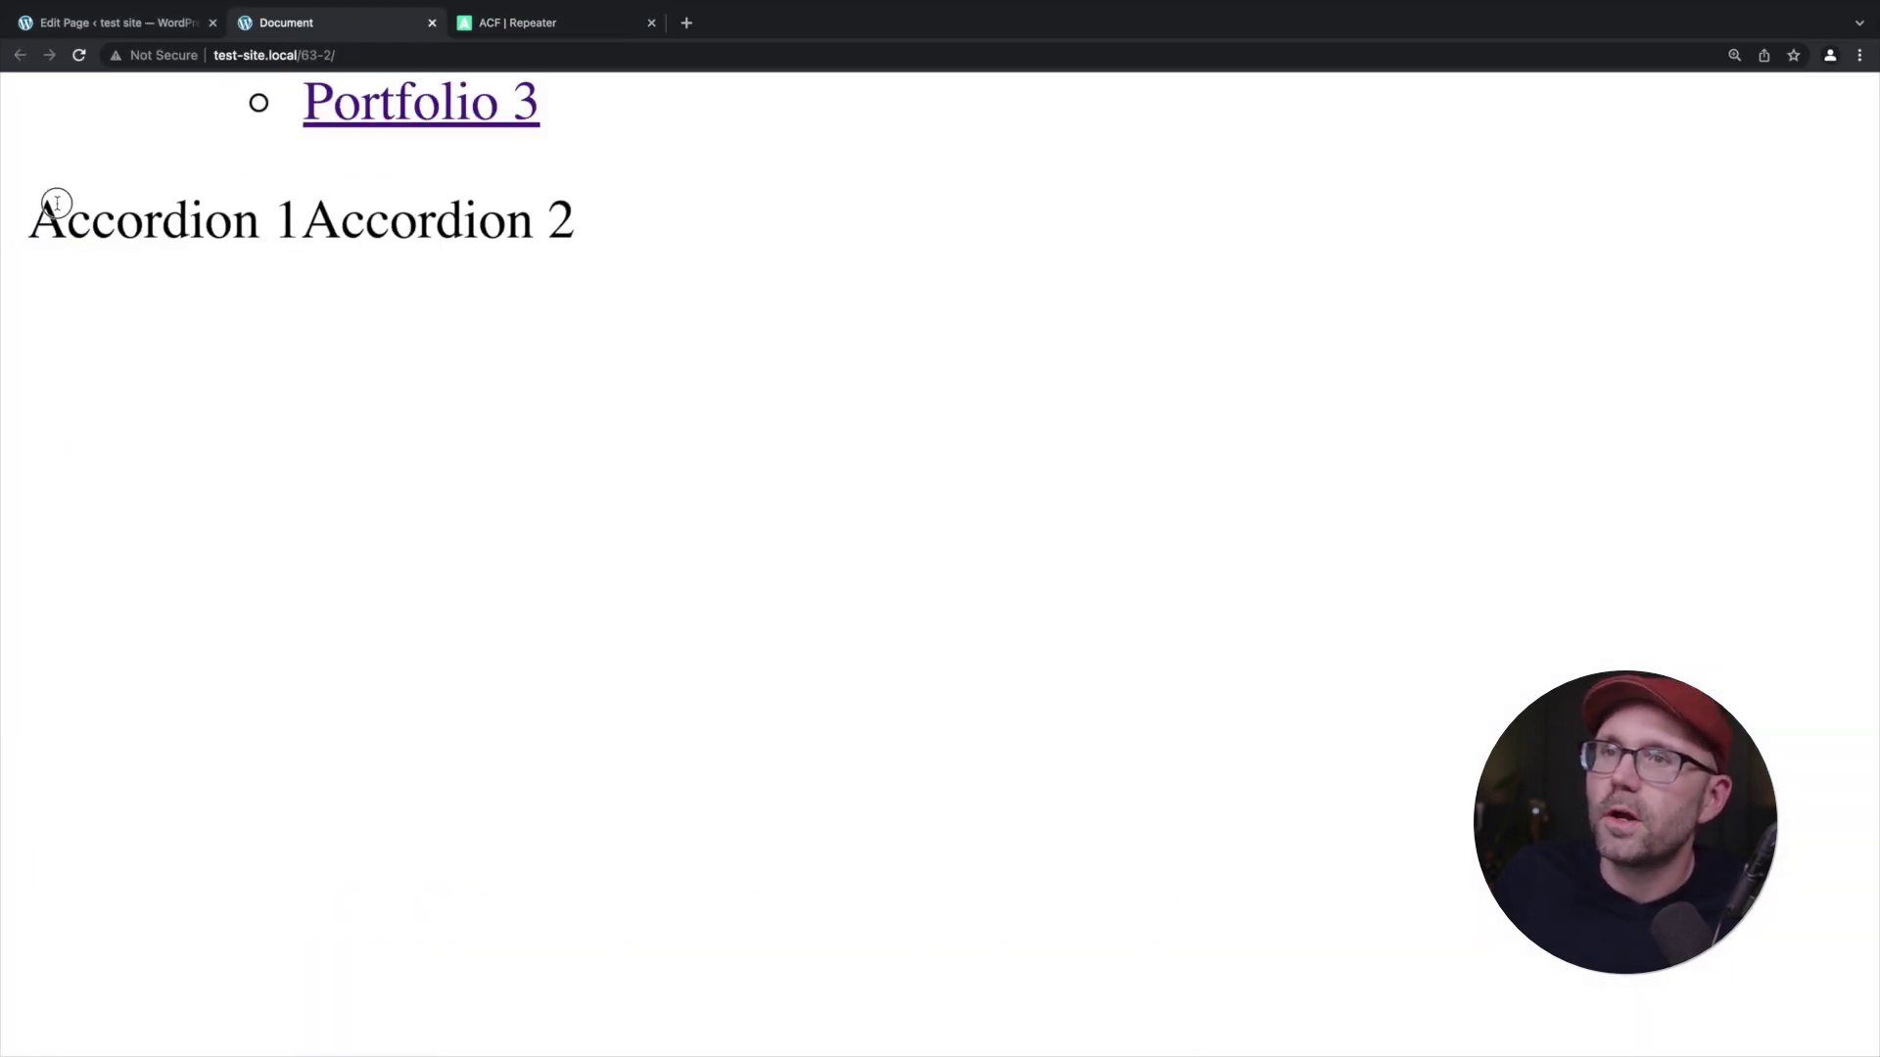
drag(78, 210, 303, 214)
drag(581, 216, 304, 219)
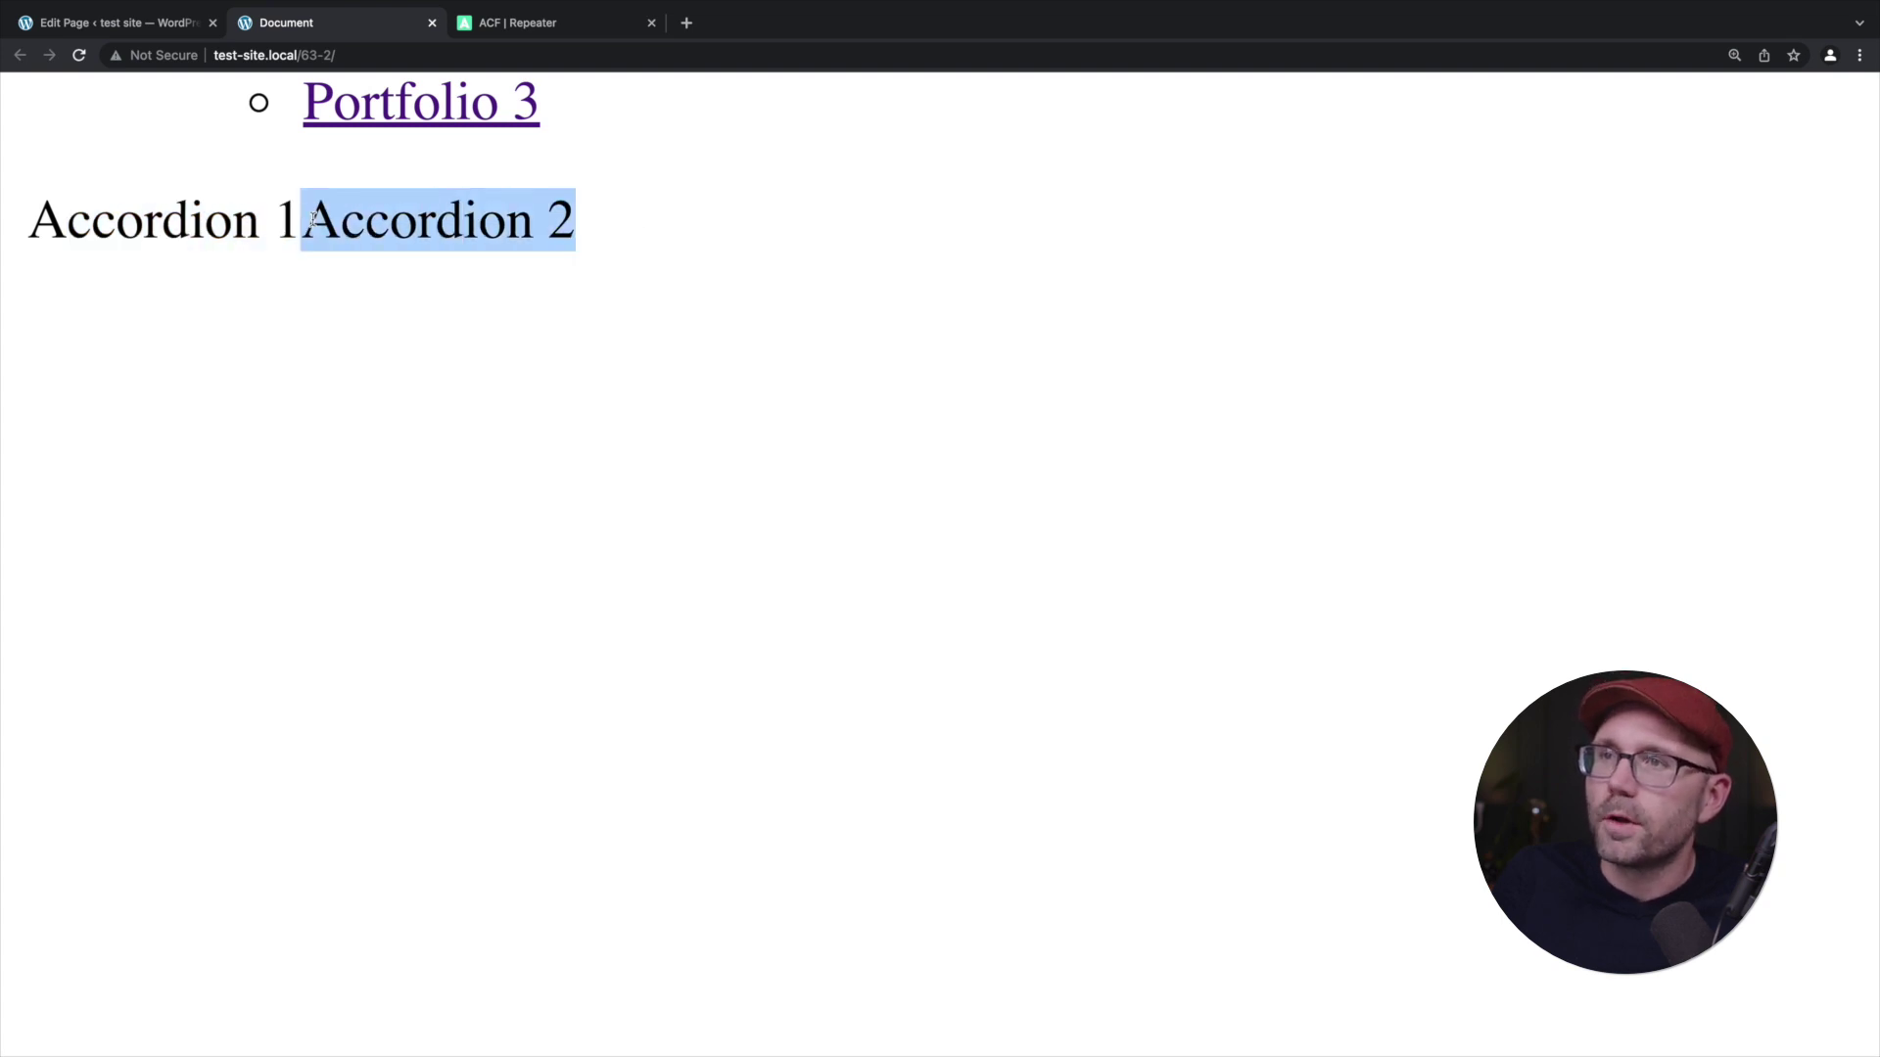
key(super+0)
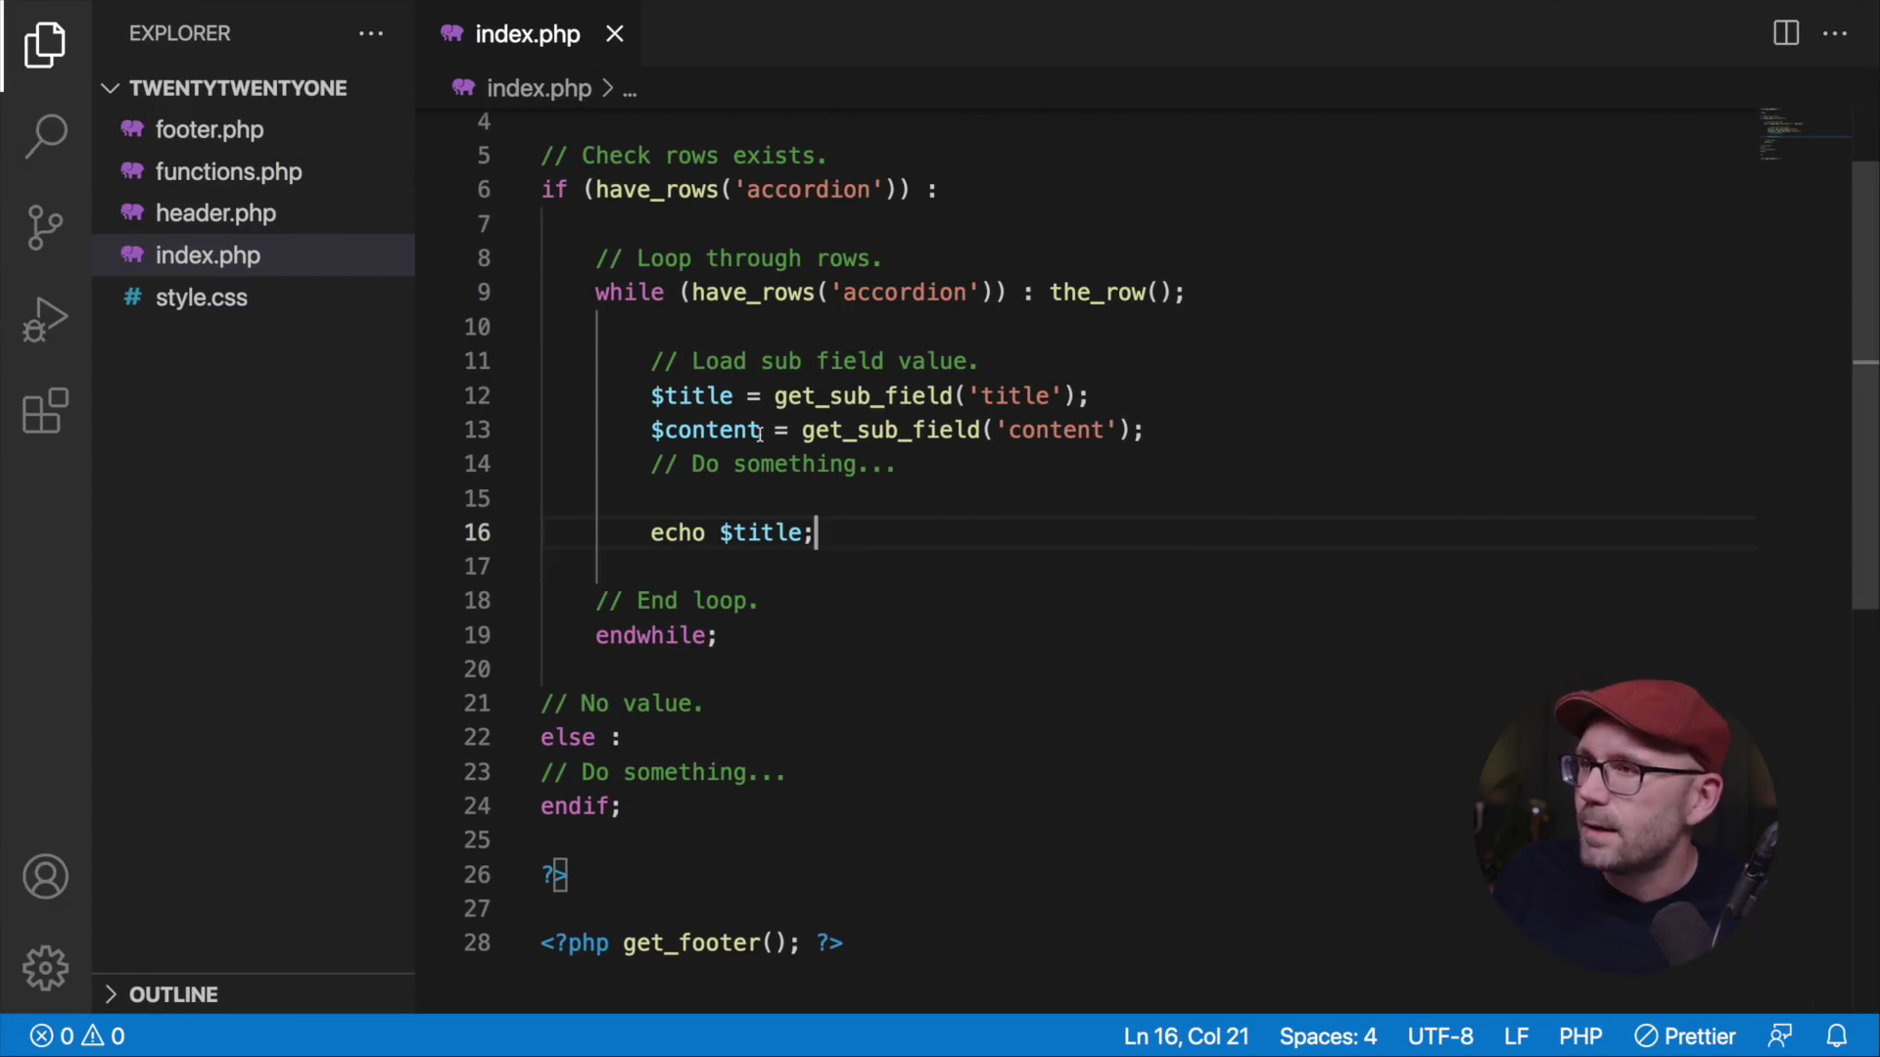
Change line 16 to echo '<h2>' . $title . '</h2>'; and save index.php.
drag(807, 534, 716, 534)
text(')
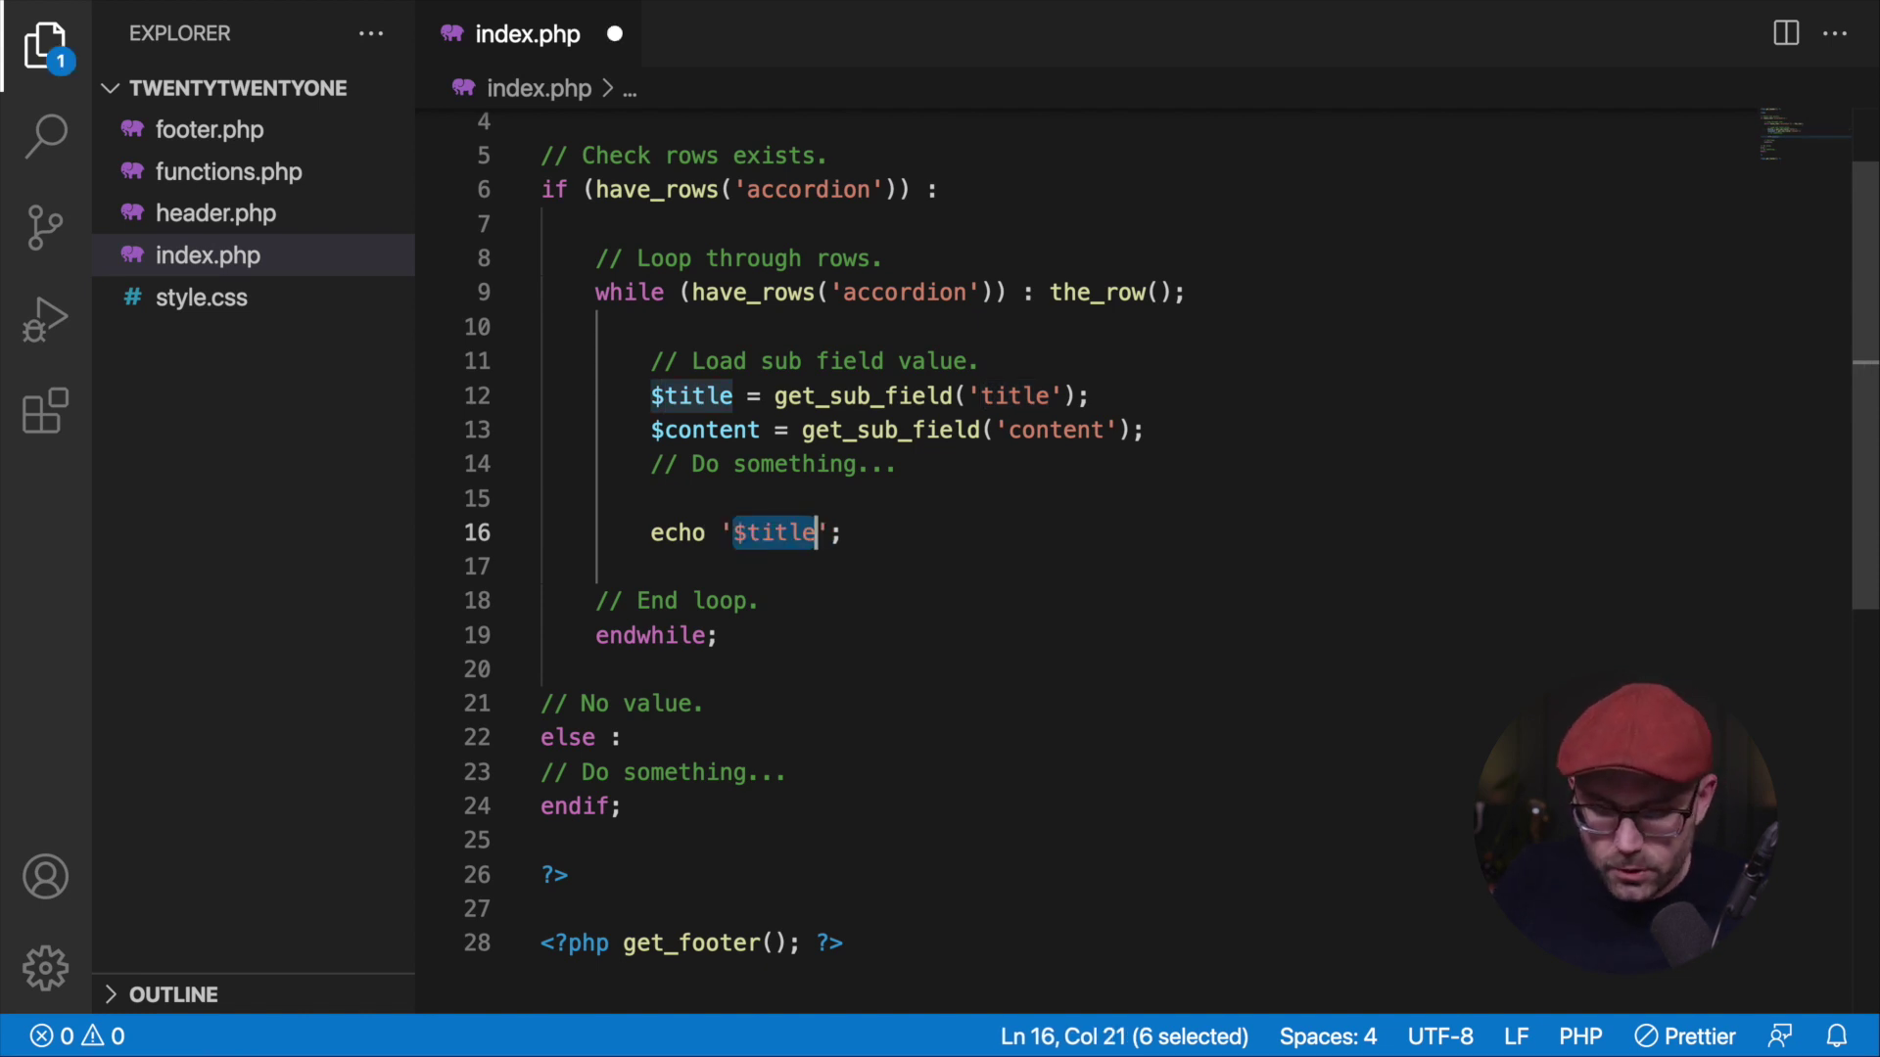
text(<h1>)
key(BackSpace)
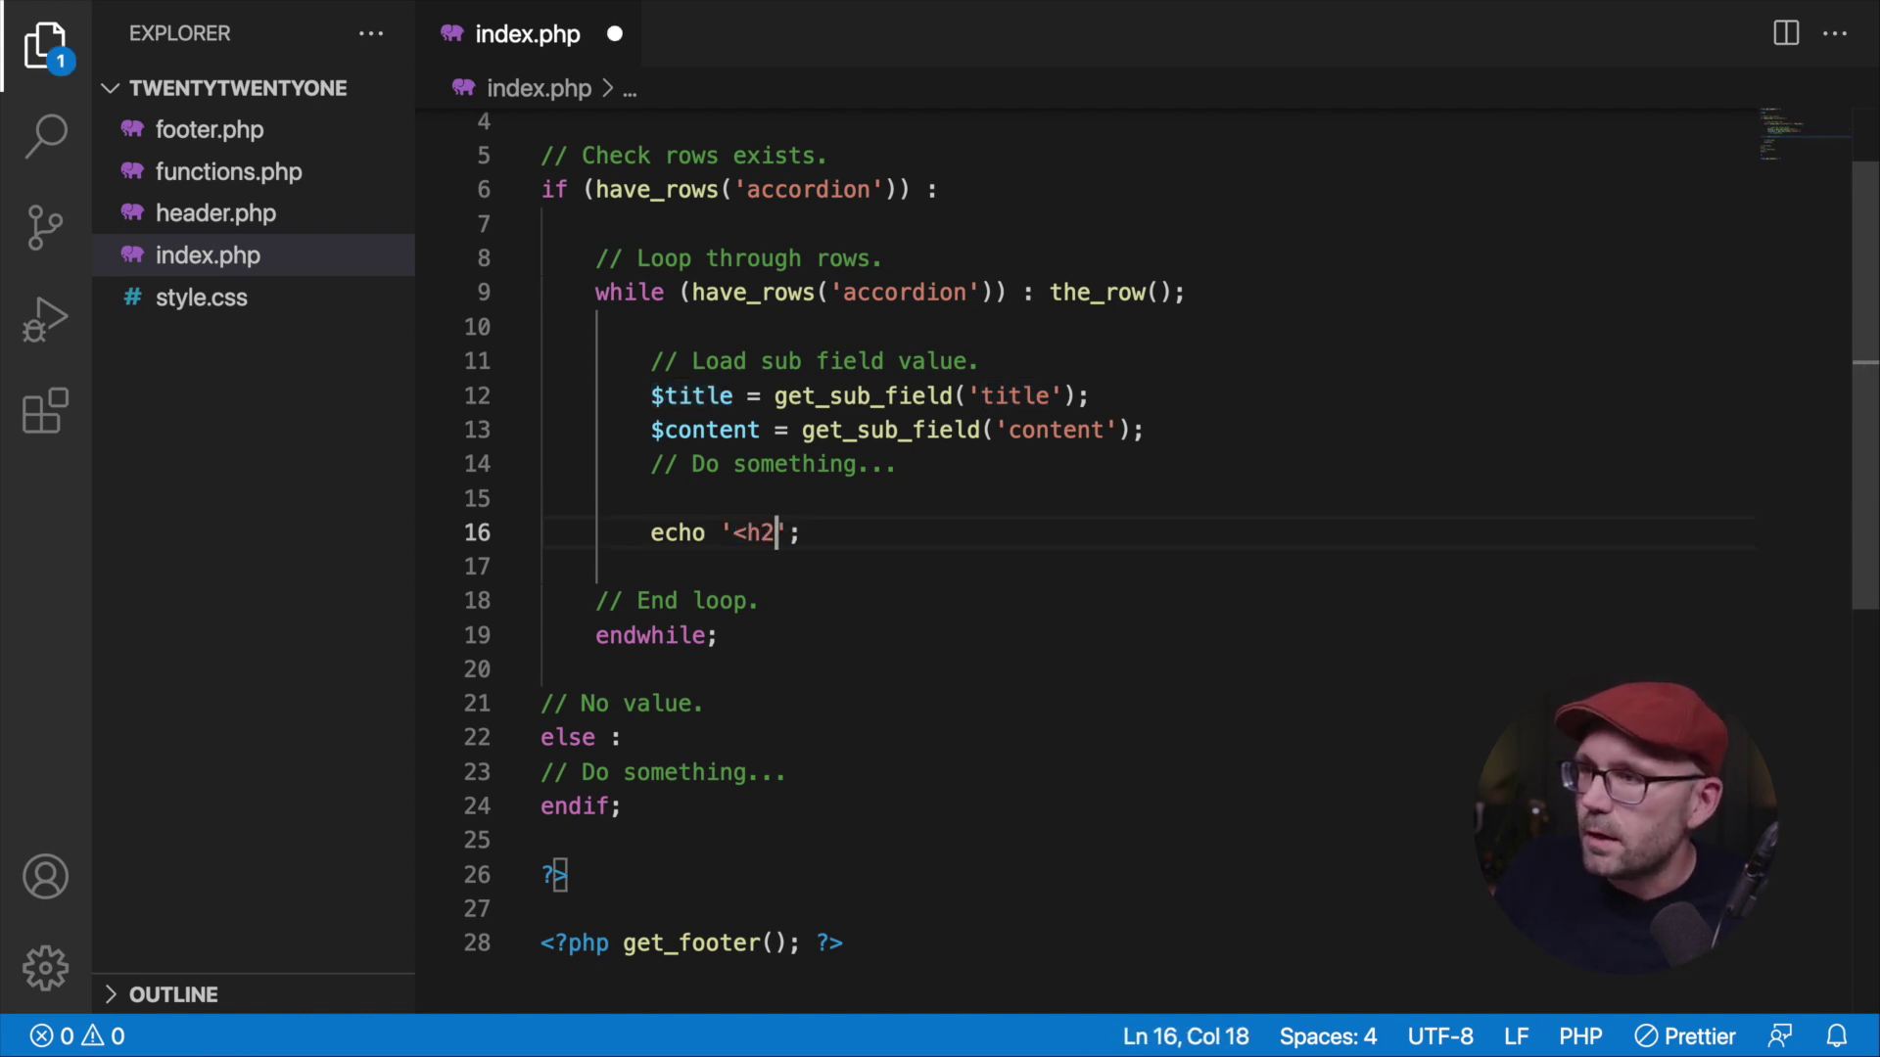
text(></)
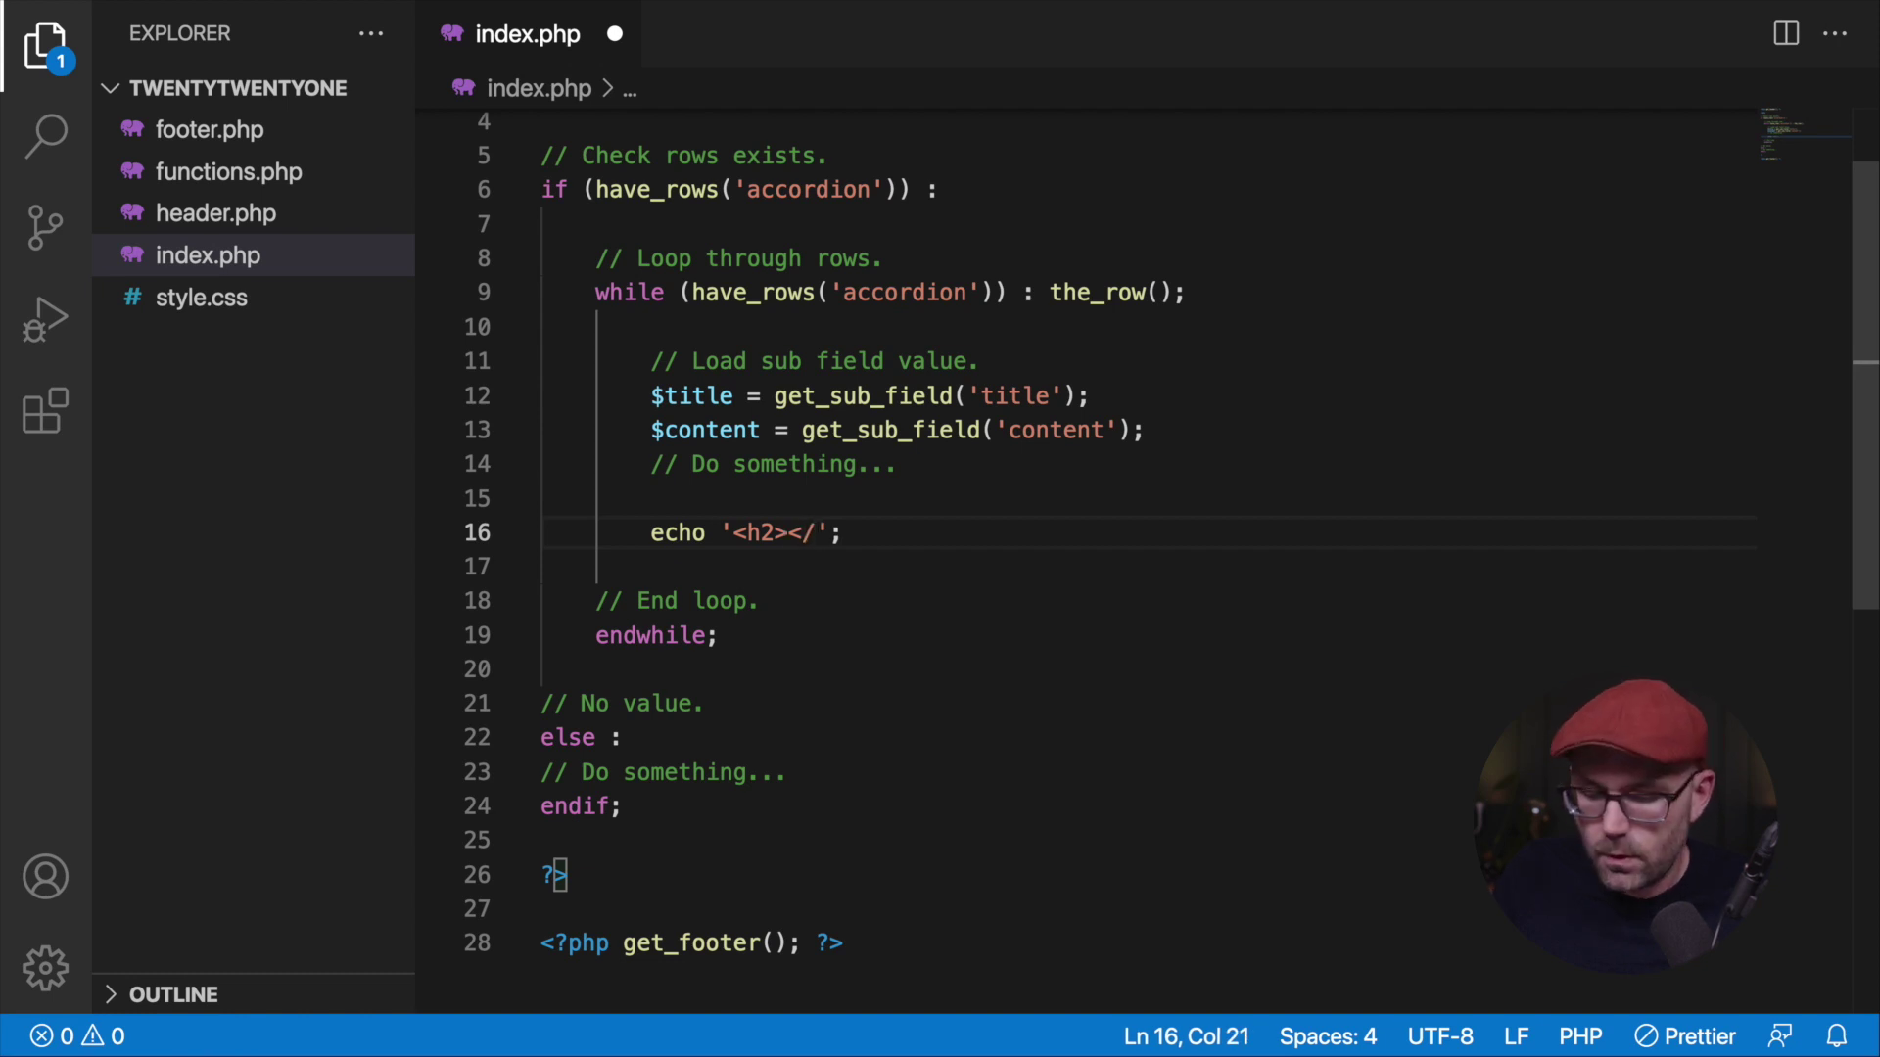
text(h2>)
key(Left)
key(Left)
key(BackSpace)
text(h)
key(Left)
key(Left)
key(Left)
text('')
key(Left)
text(. $title .)
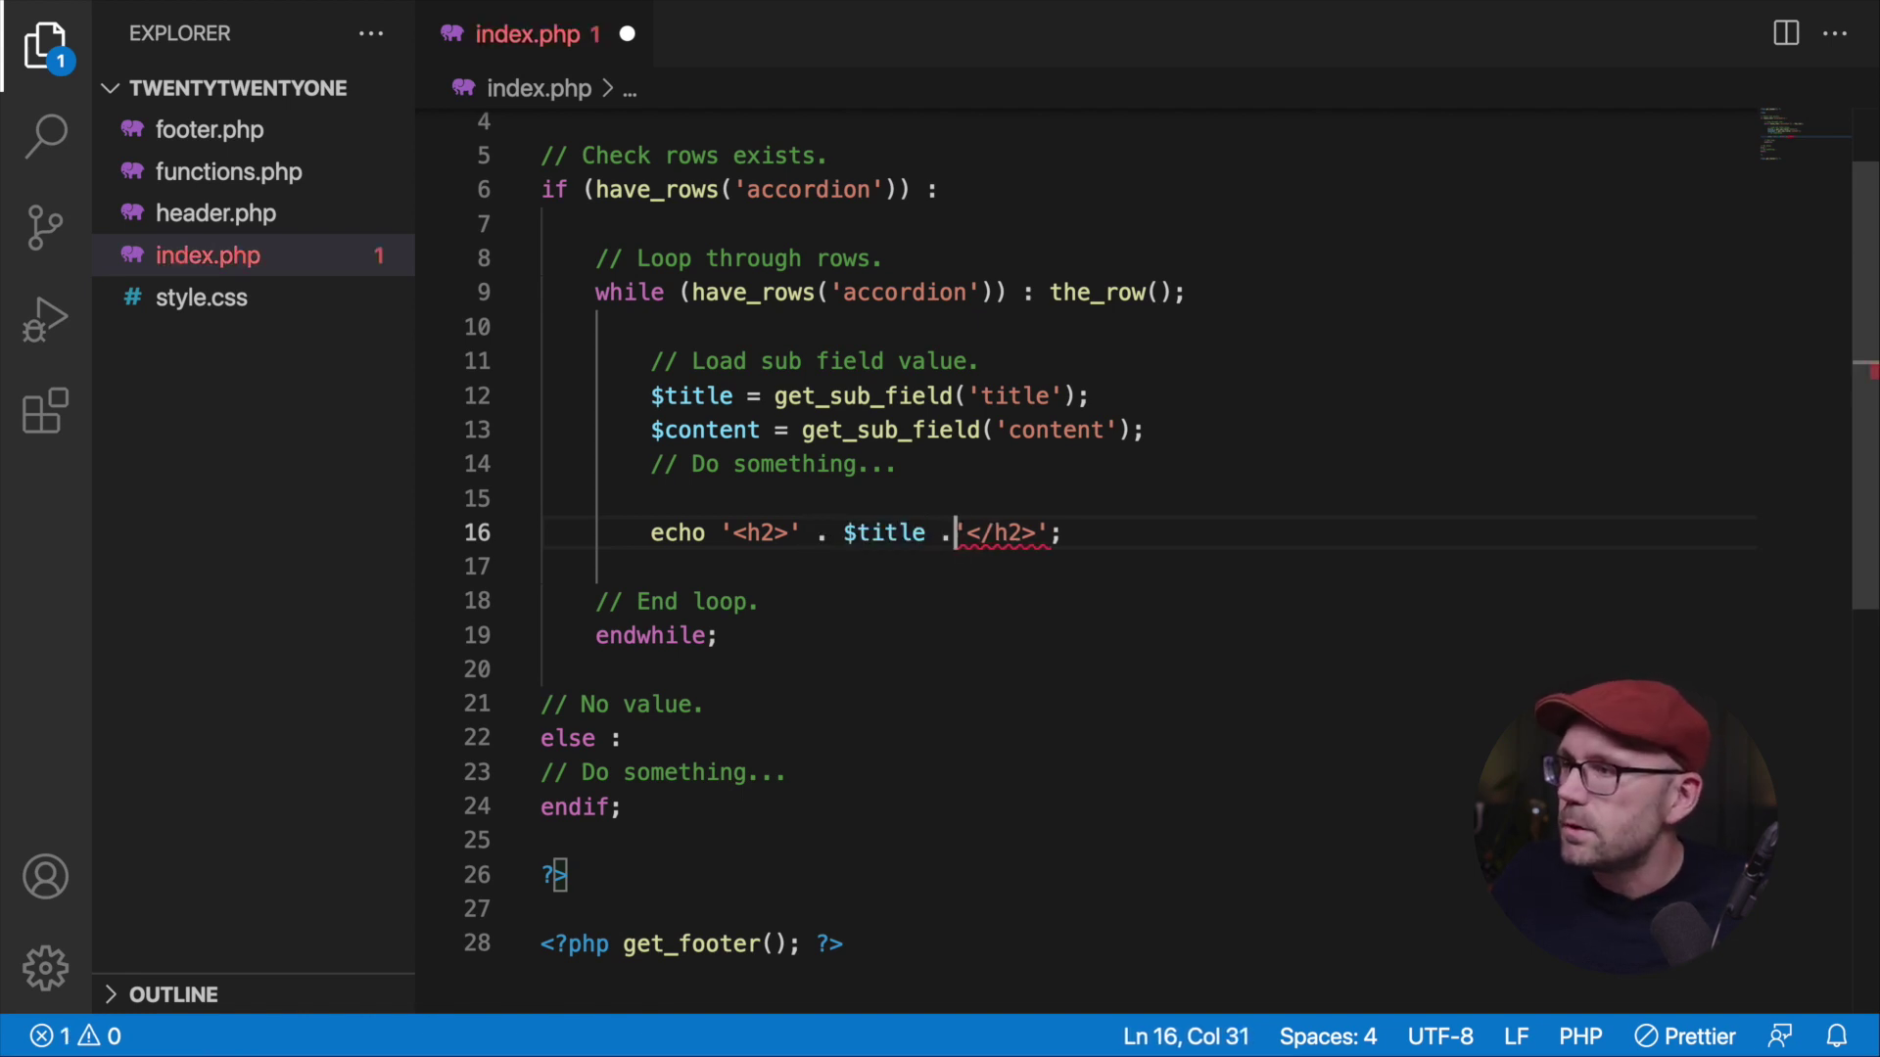
key(super+s)
Reload the page in Chrome to confirm Accordion 1 and Accordion 2 render as headings.
key(super+Tab)
key(super+r)
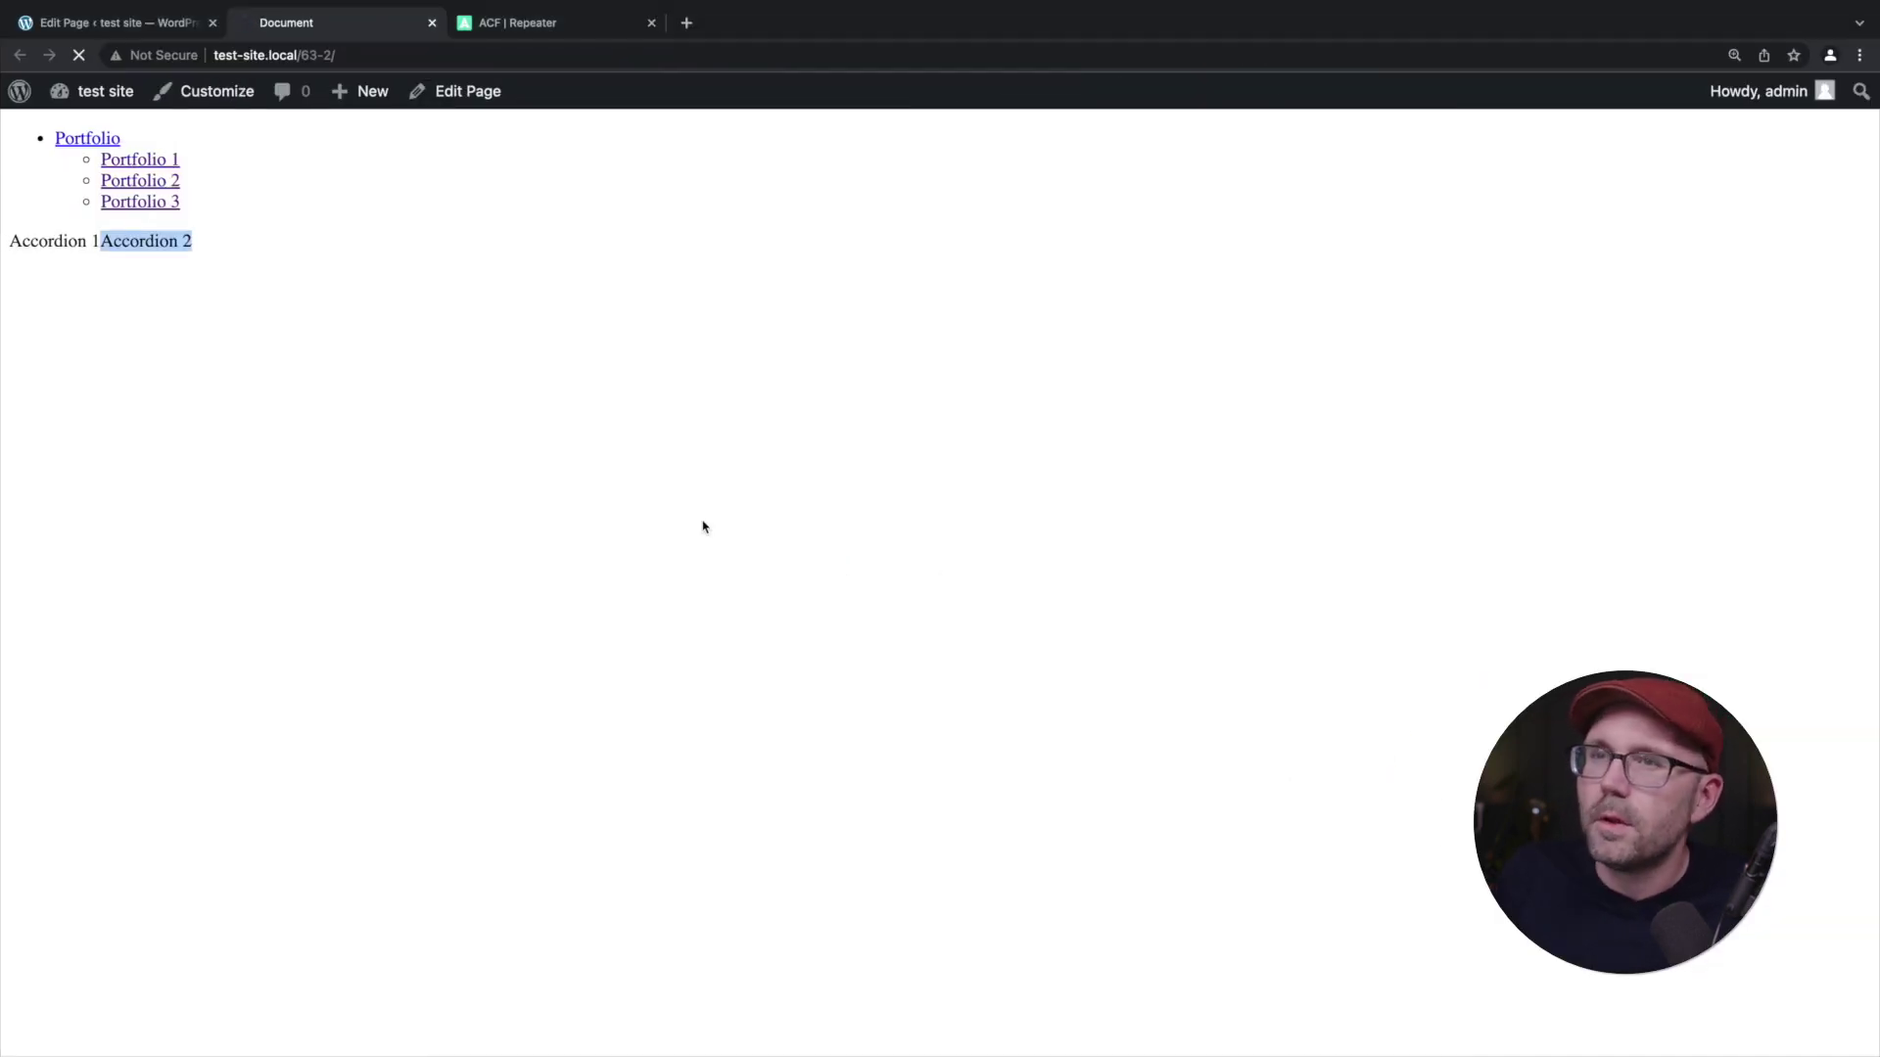
scroll(32, 267, up, 5)
drag(28, 235, 372, 311)
drag(33, 401, 495, 399)
scroll(466, 415, down, 5)
key(super+Tab)
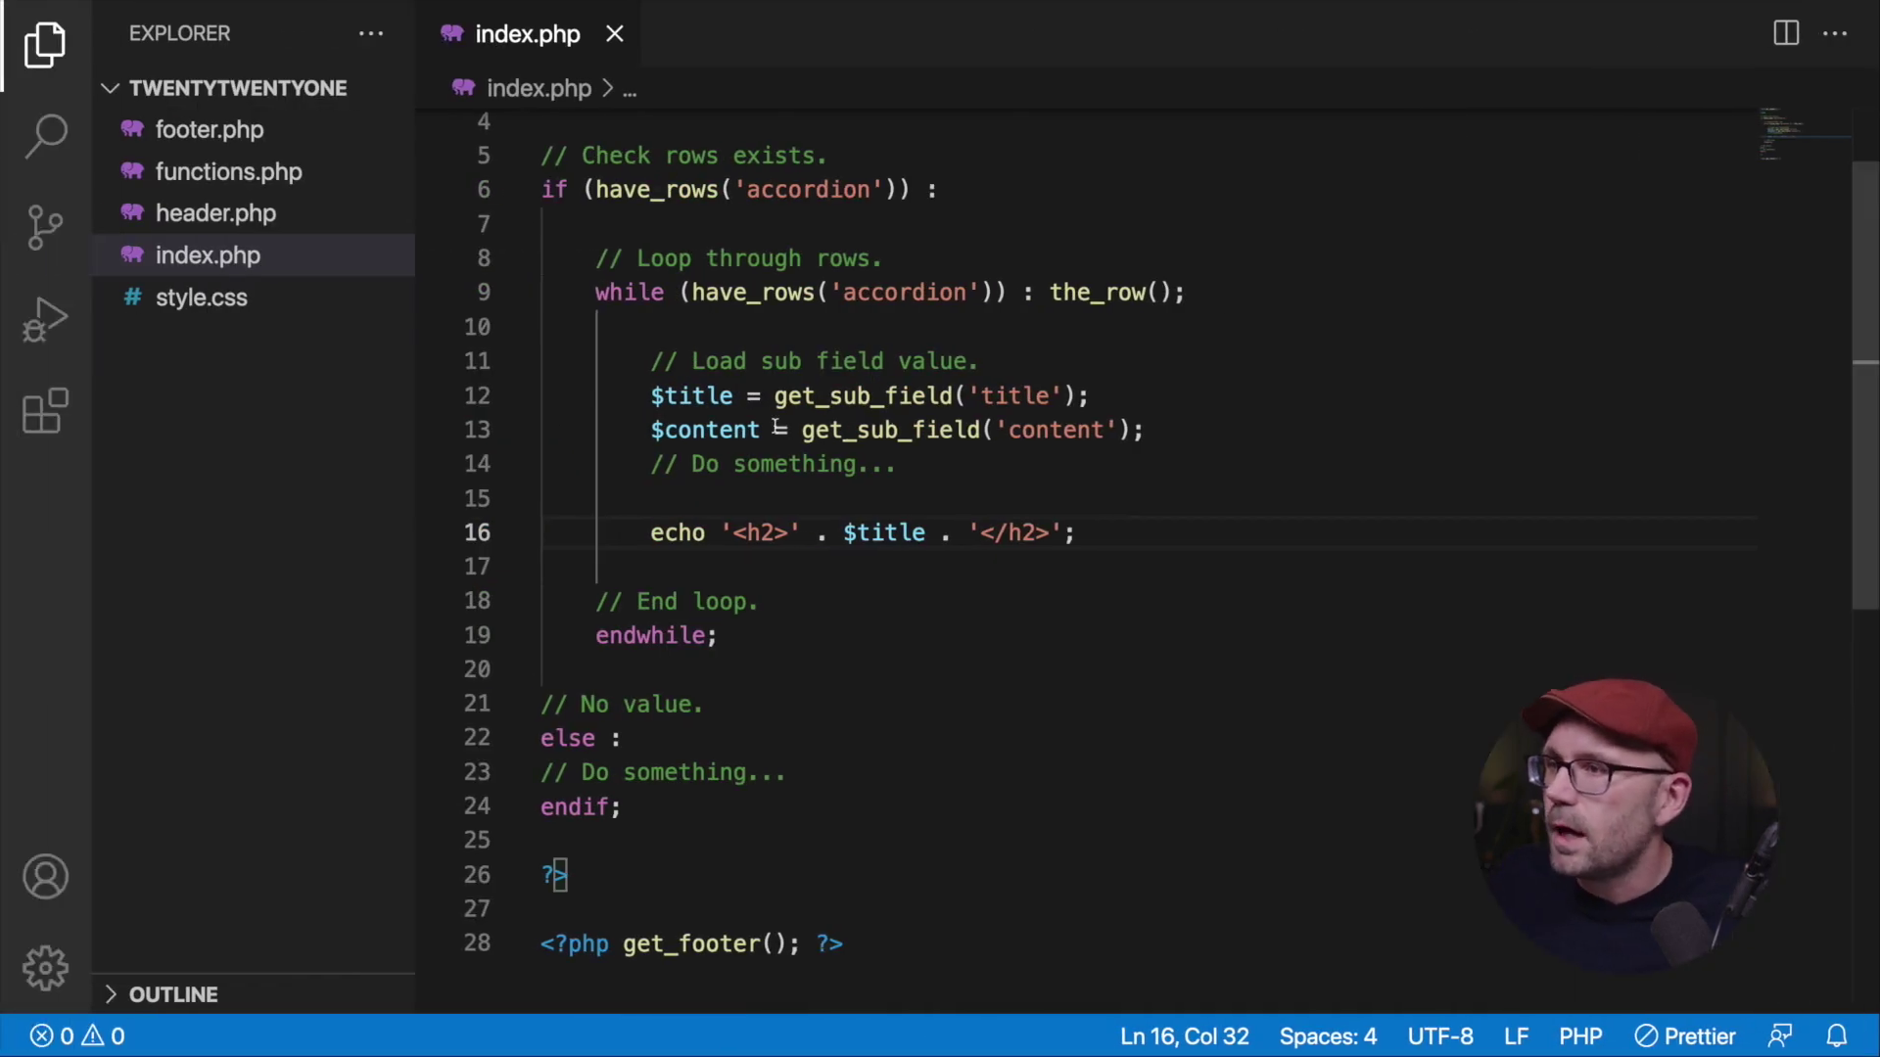
Duplicate the h2 echo statement onto a new line 17 with its tags changed to p.
drag(761, 429, 651, 428)
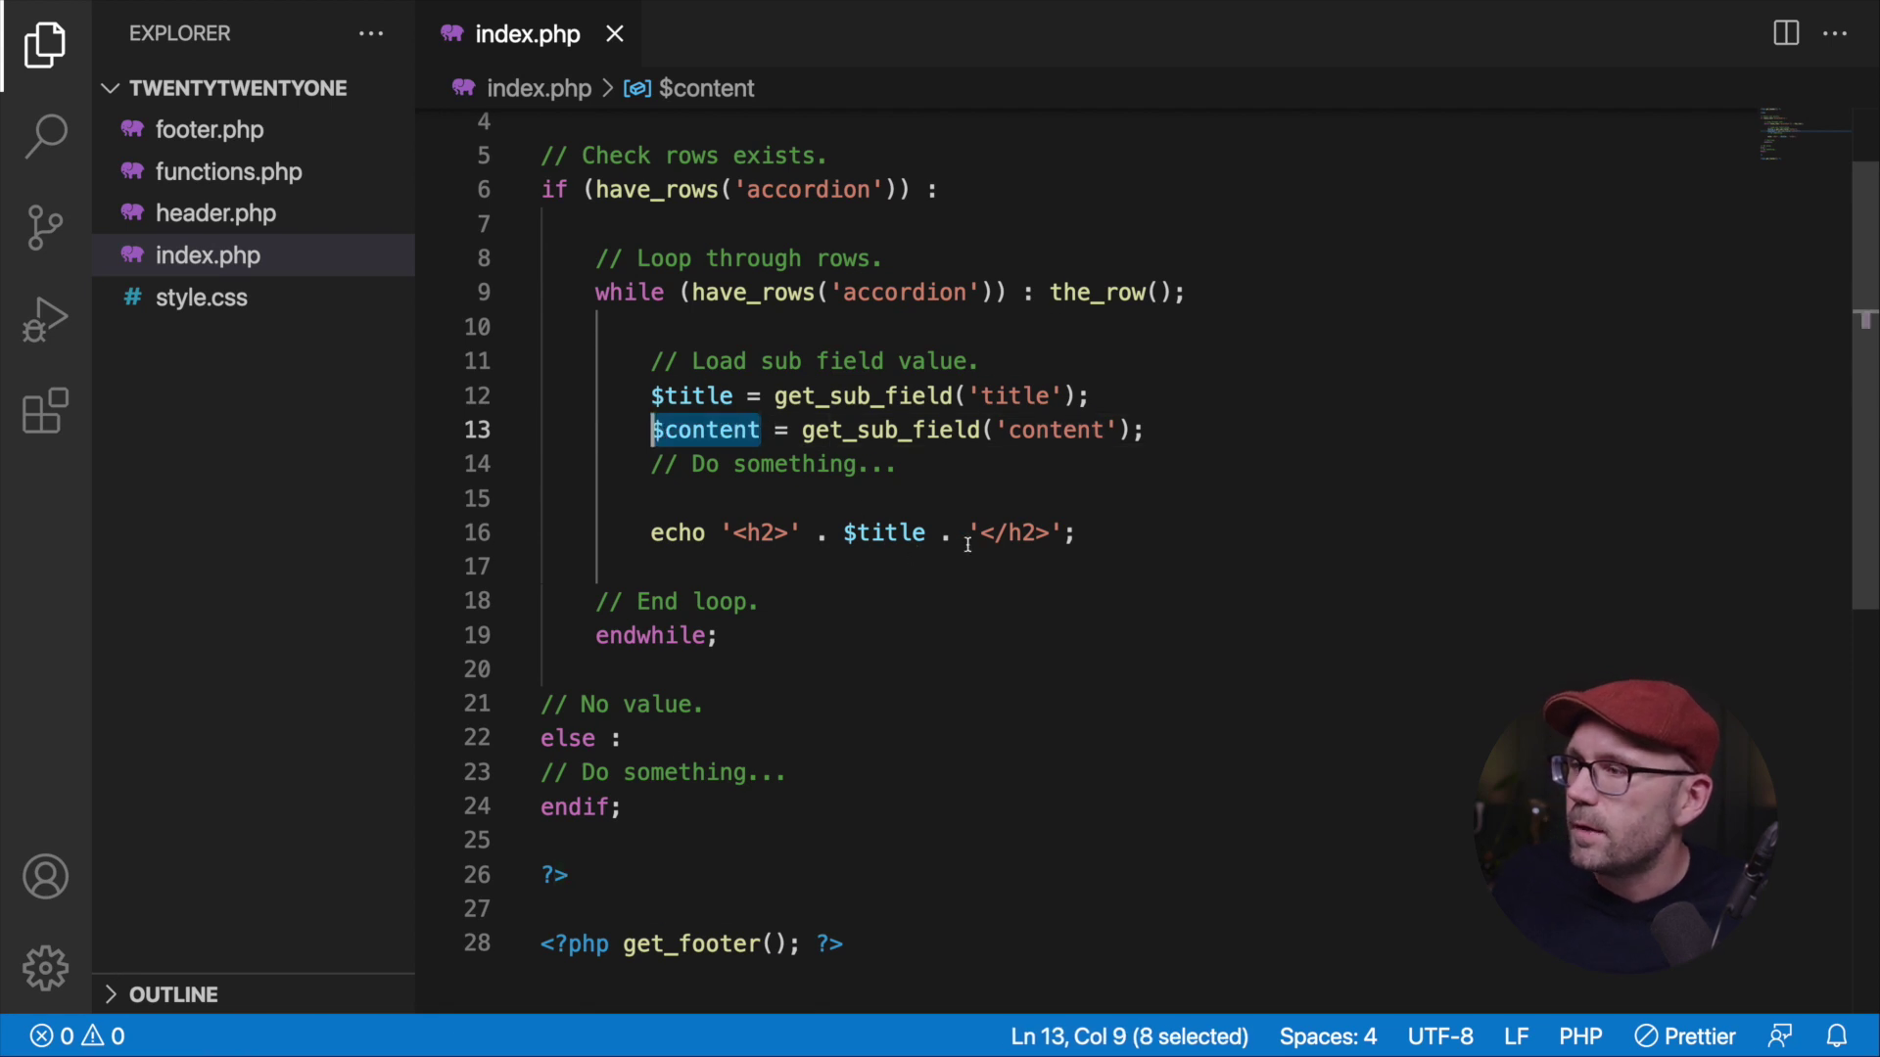
click(1085, 536)
key(Return)
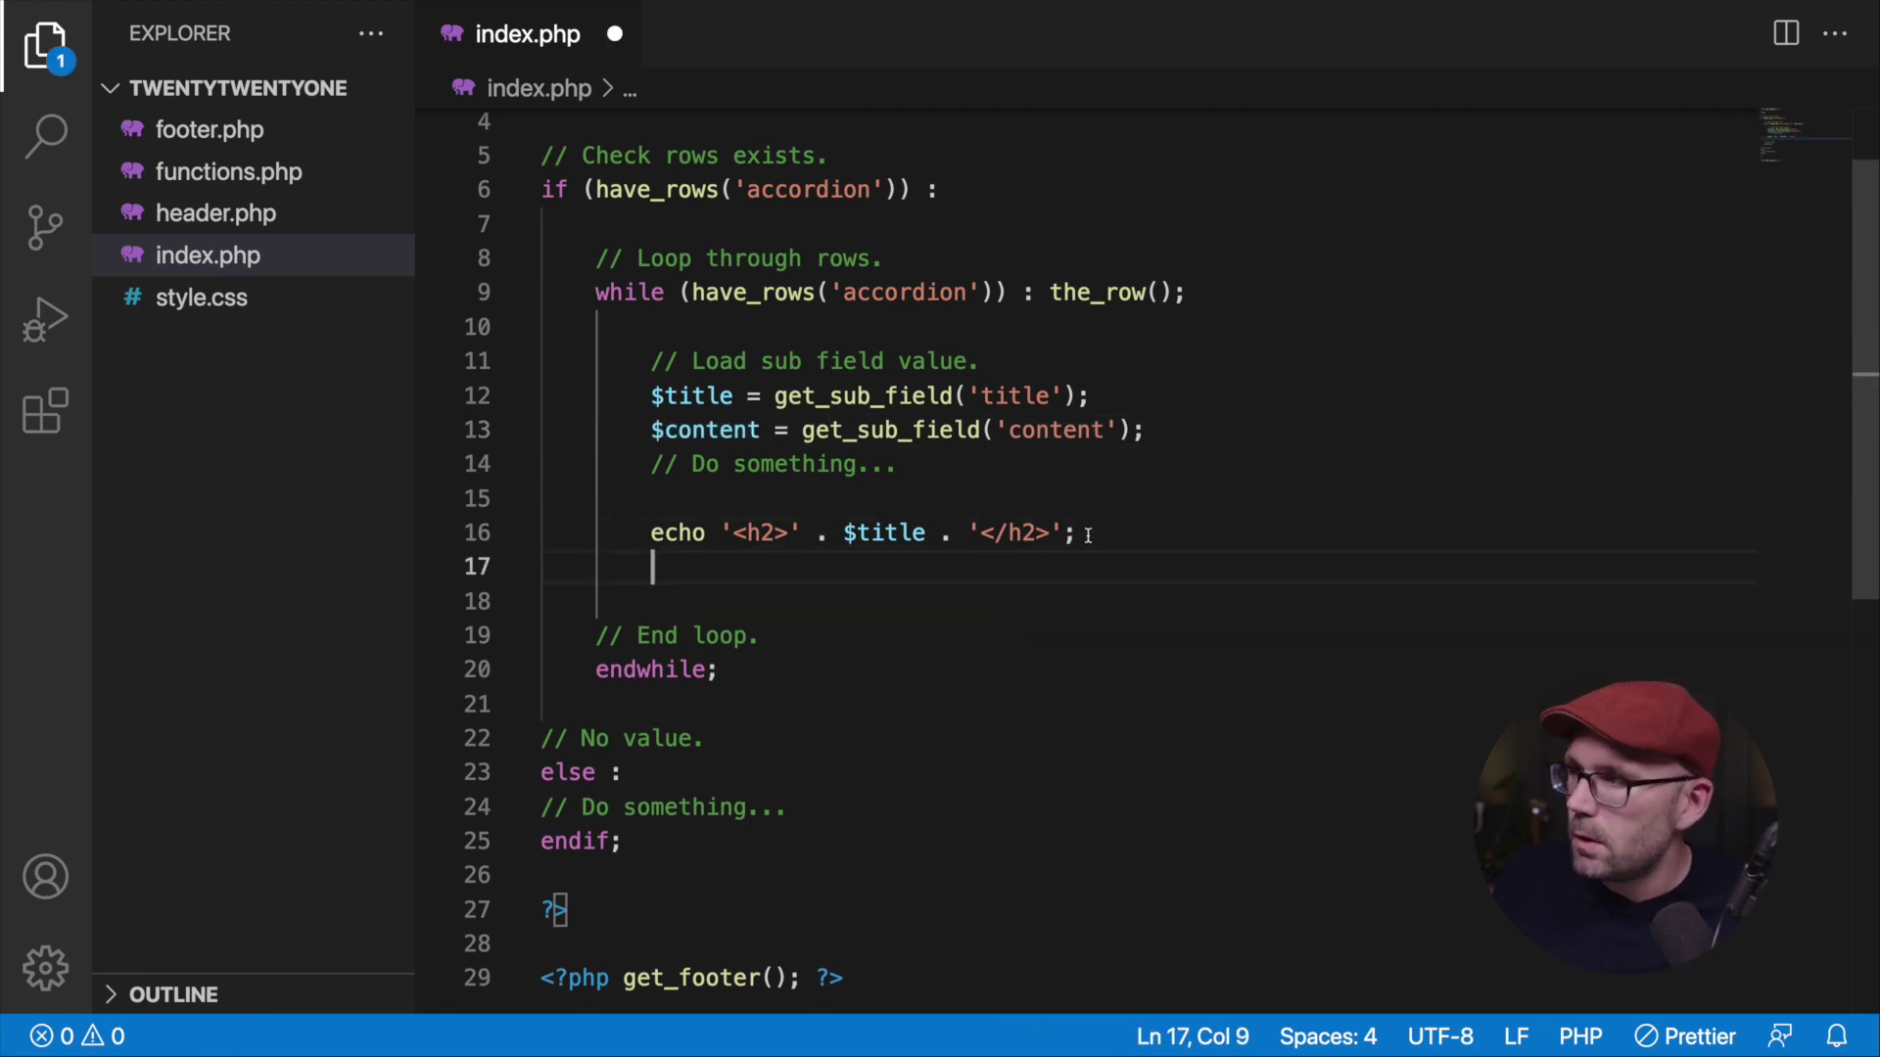
drag(1083, 533, 650, 533)
key(ctrl+c)
click(685, 579)
key(ctrl+v)
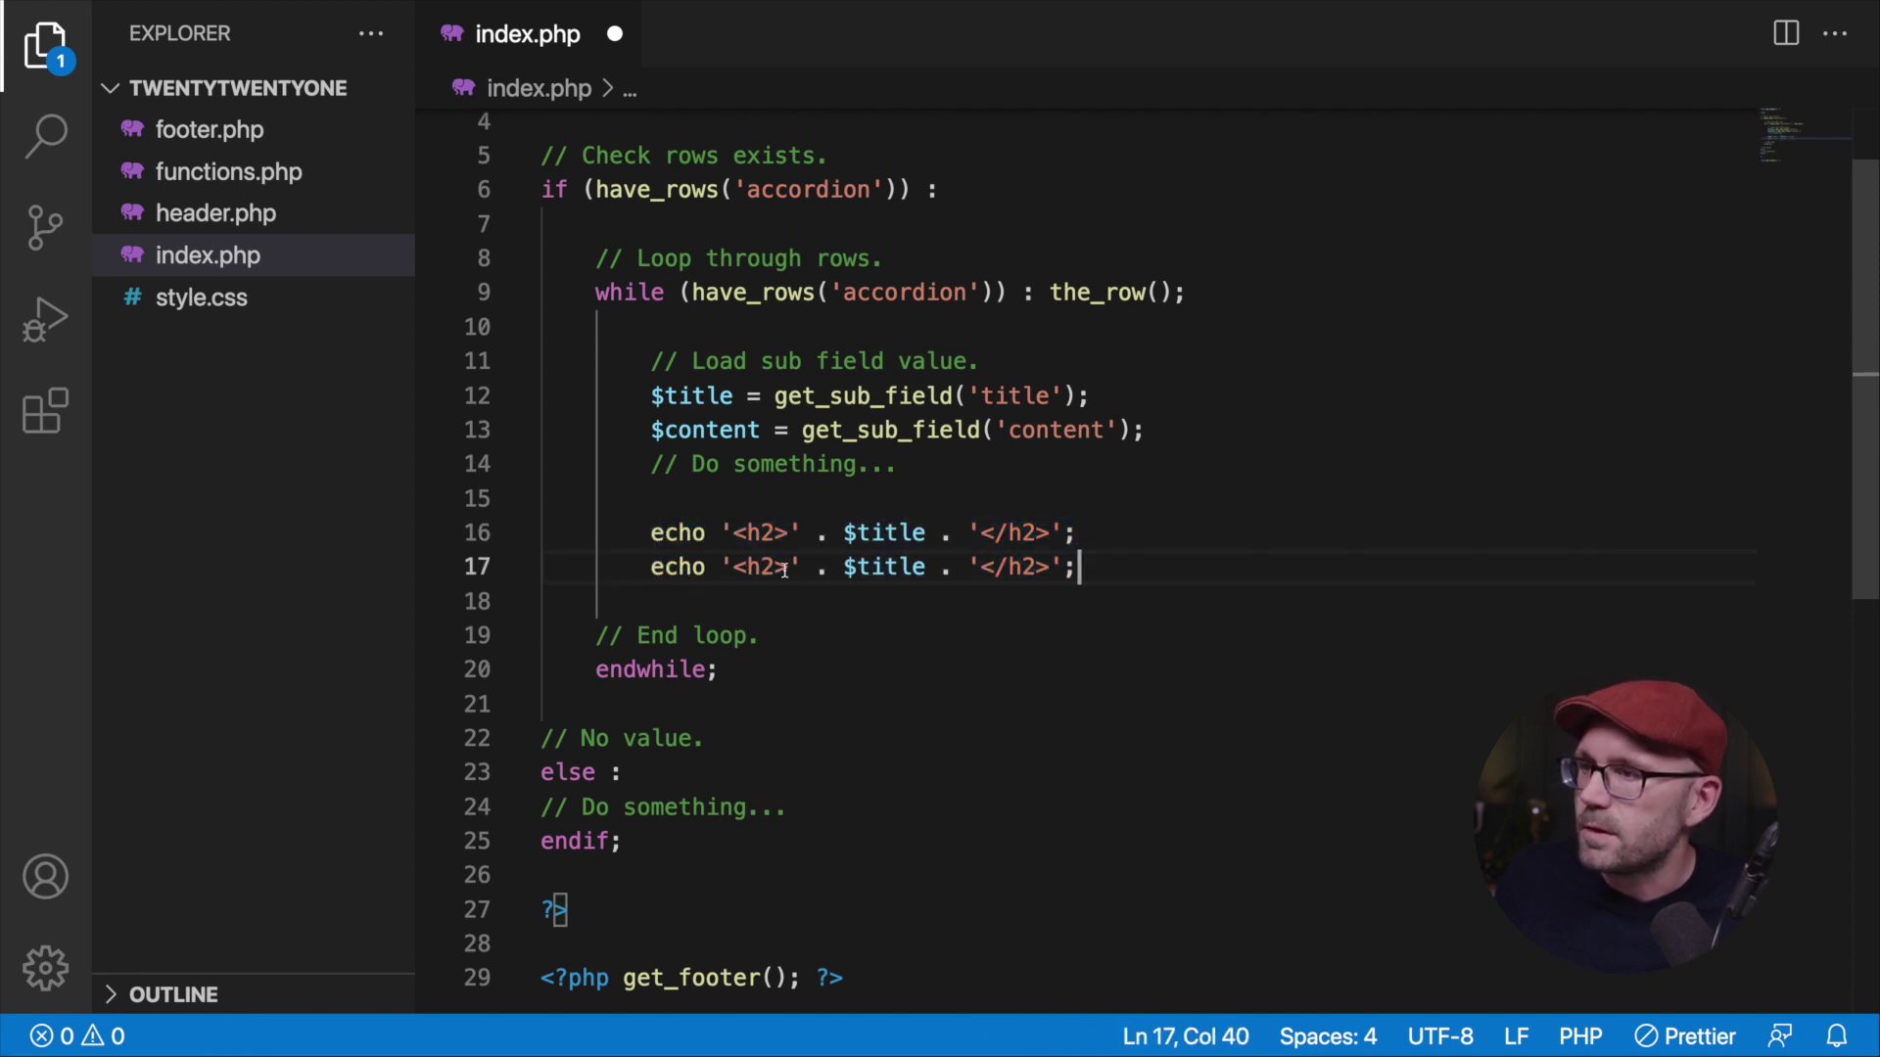
drag(775, 566, 749, 566)
text(p)
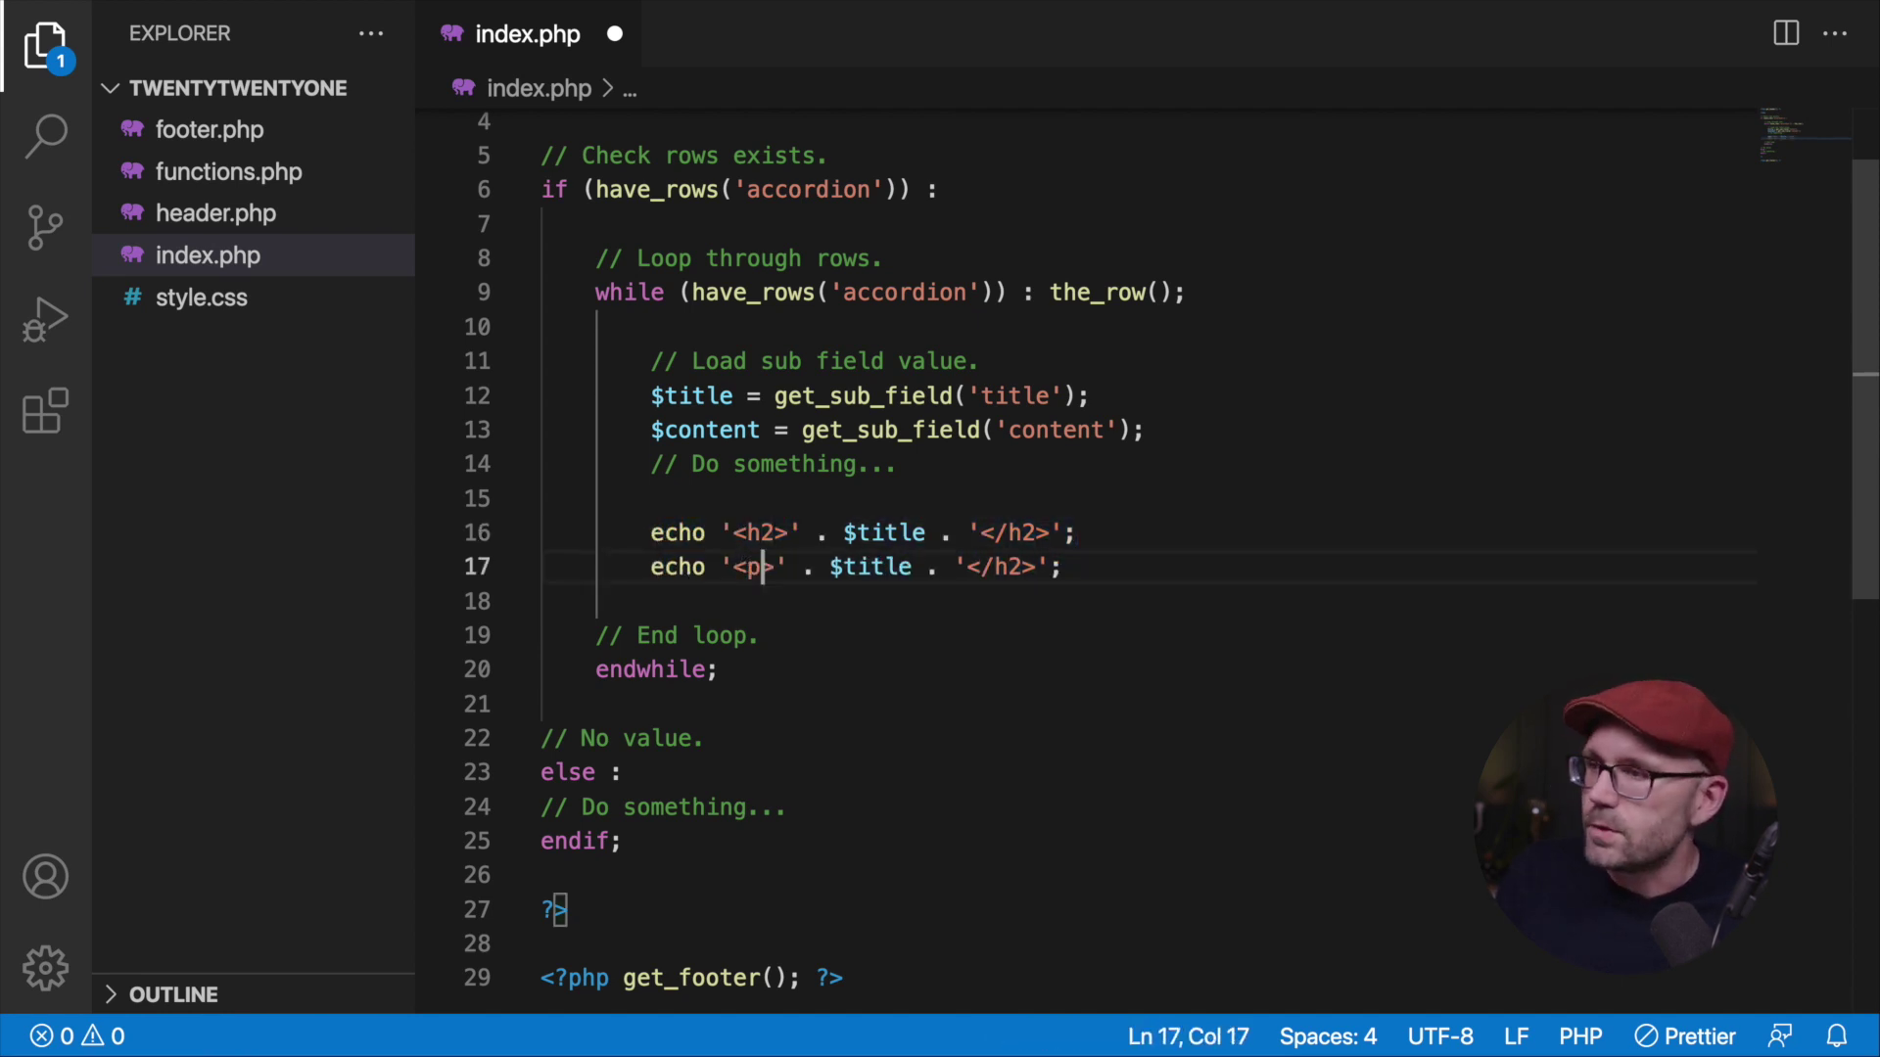
drag(1021, 568, 994, 567)
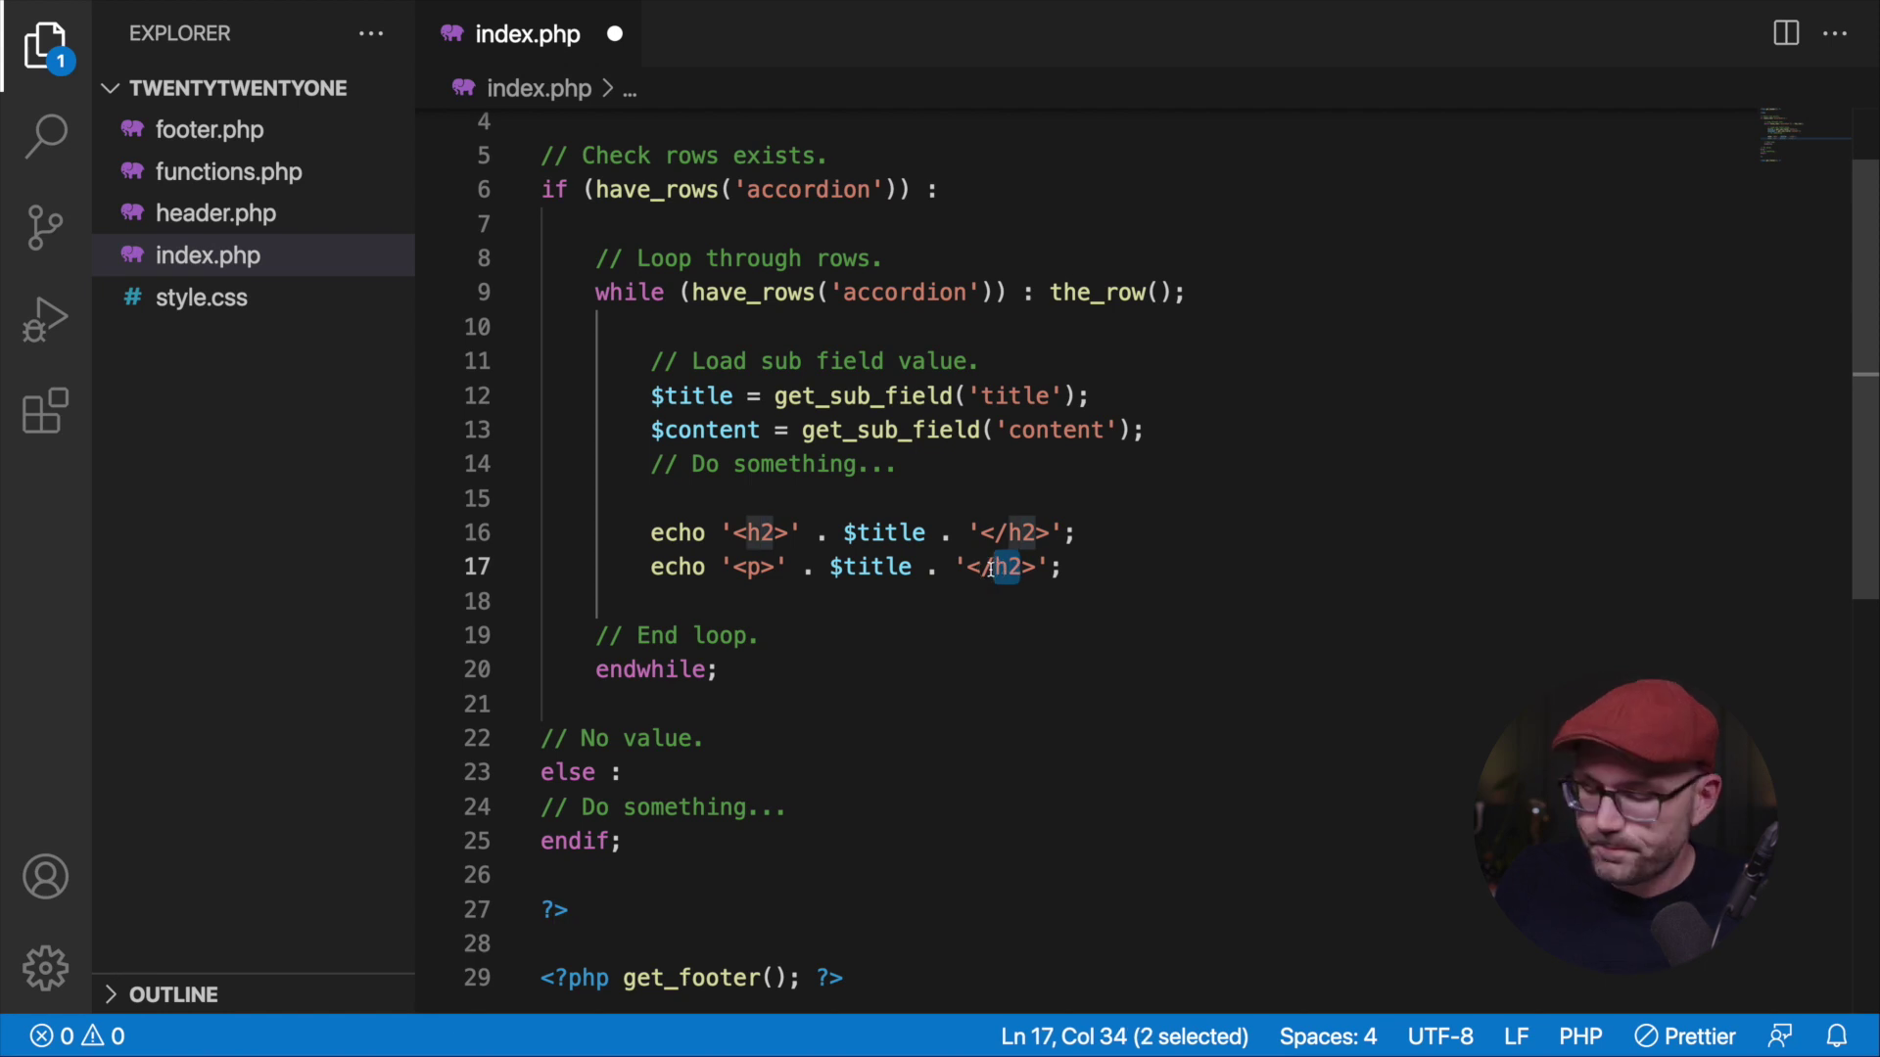
text(p)
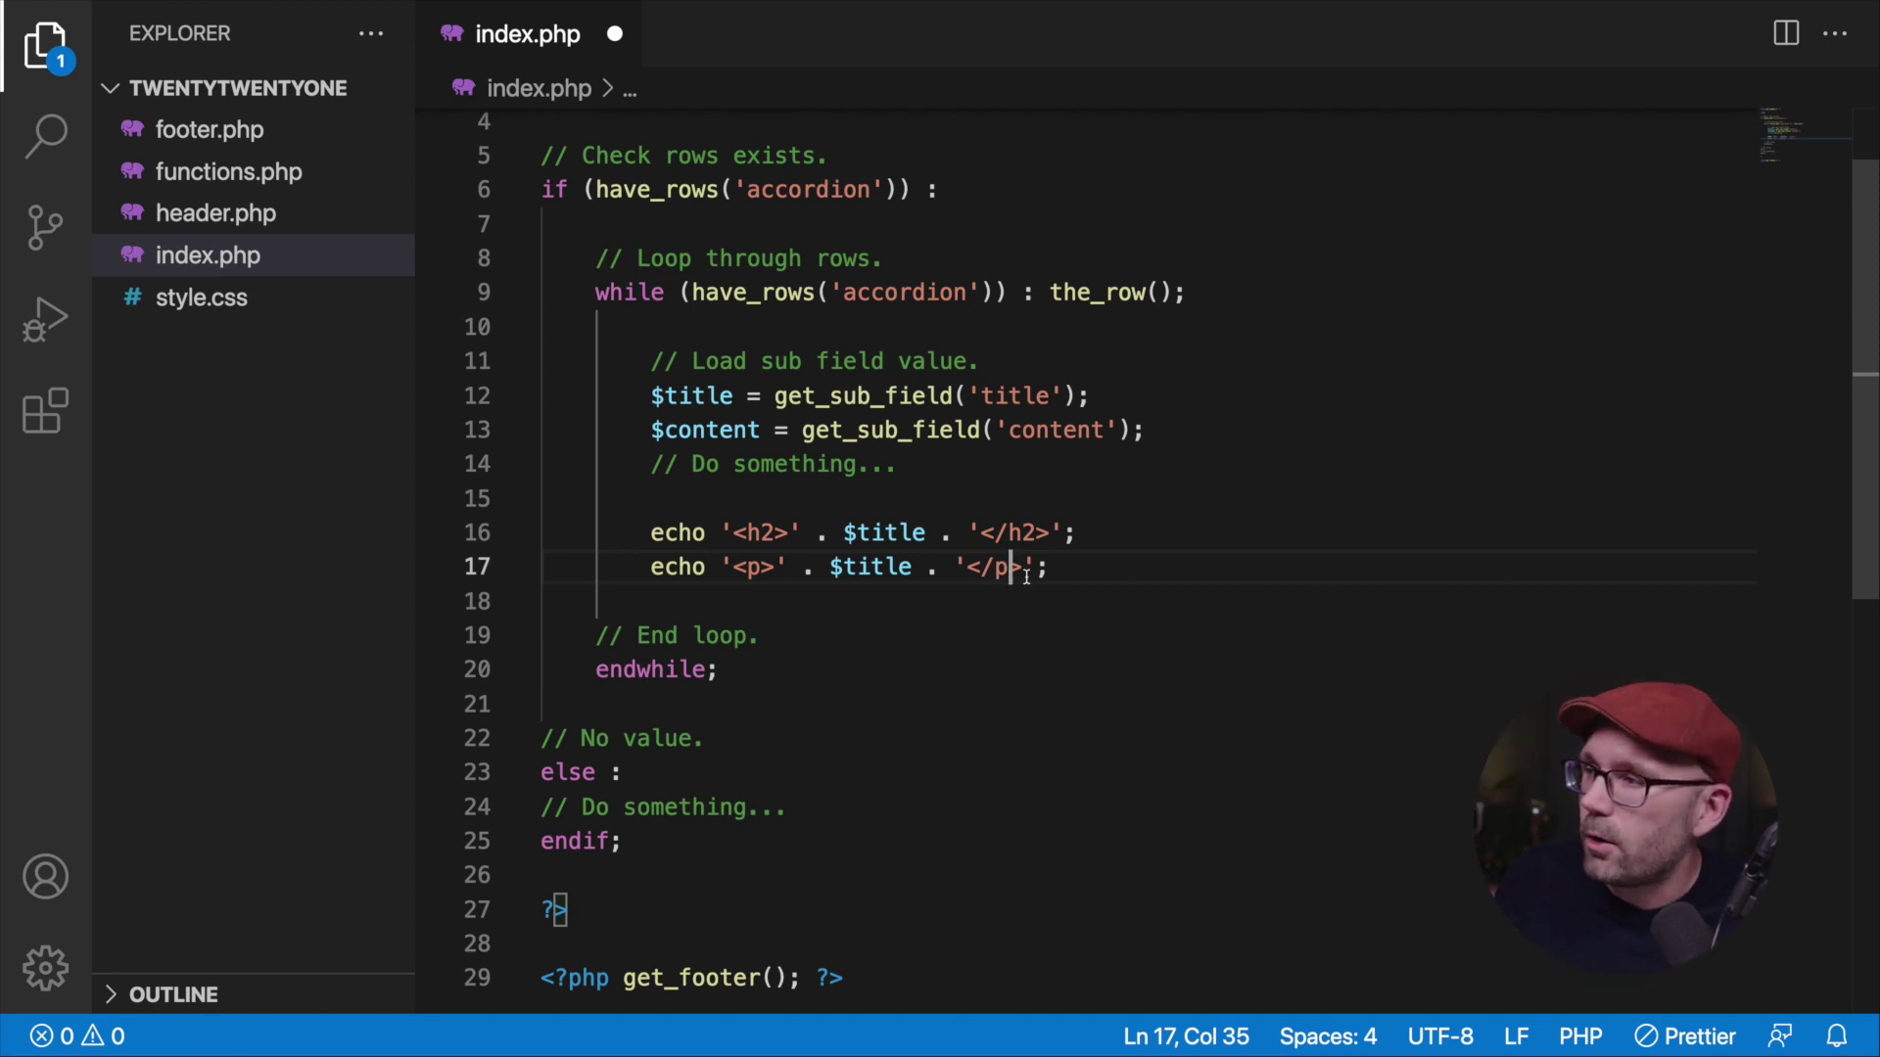
Make line 17 echo $content;, save index.php, and reload the page in Chrome.
drag(1034, 573, 720, 578)
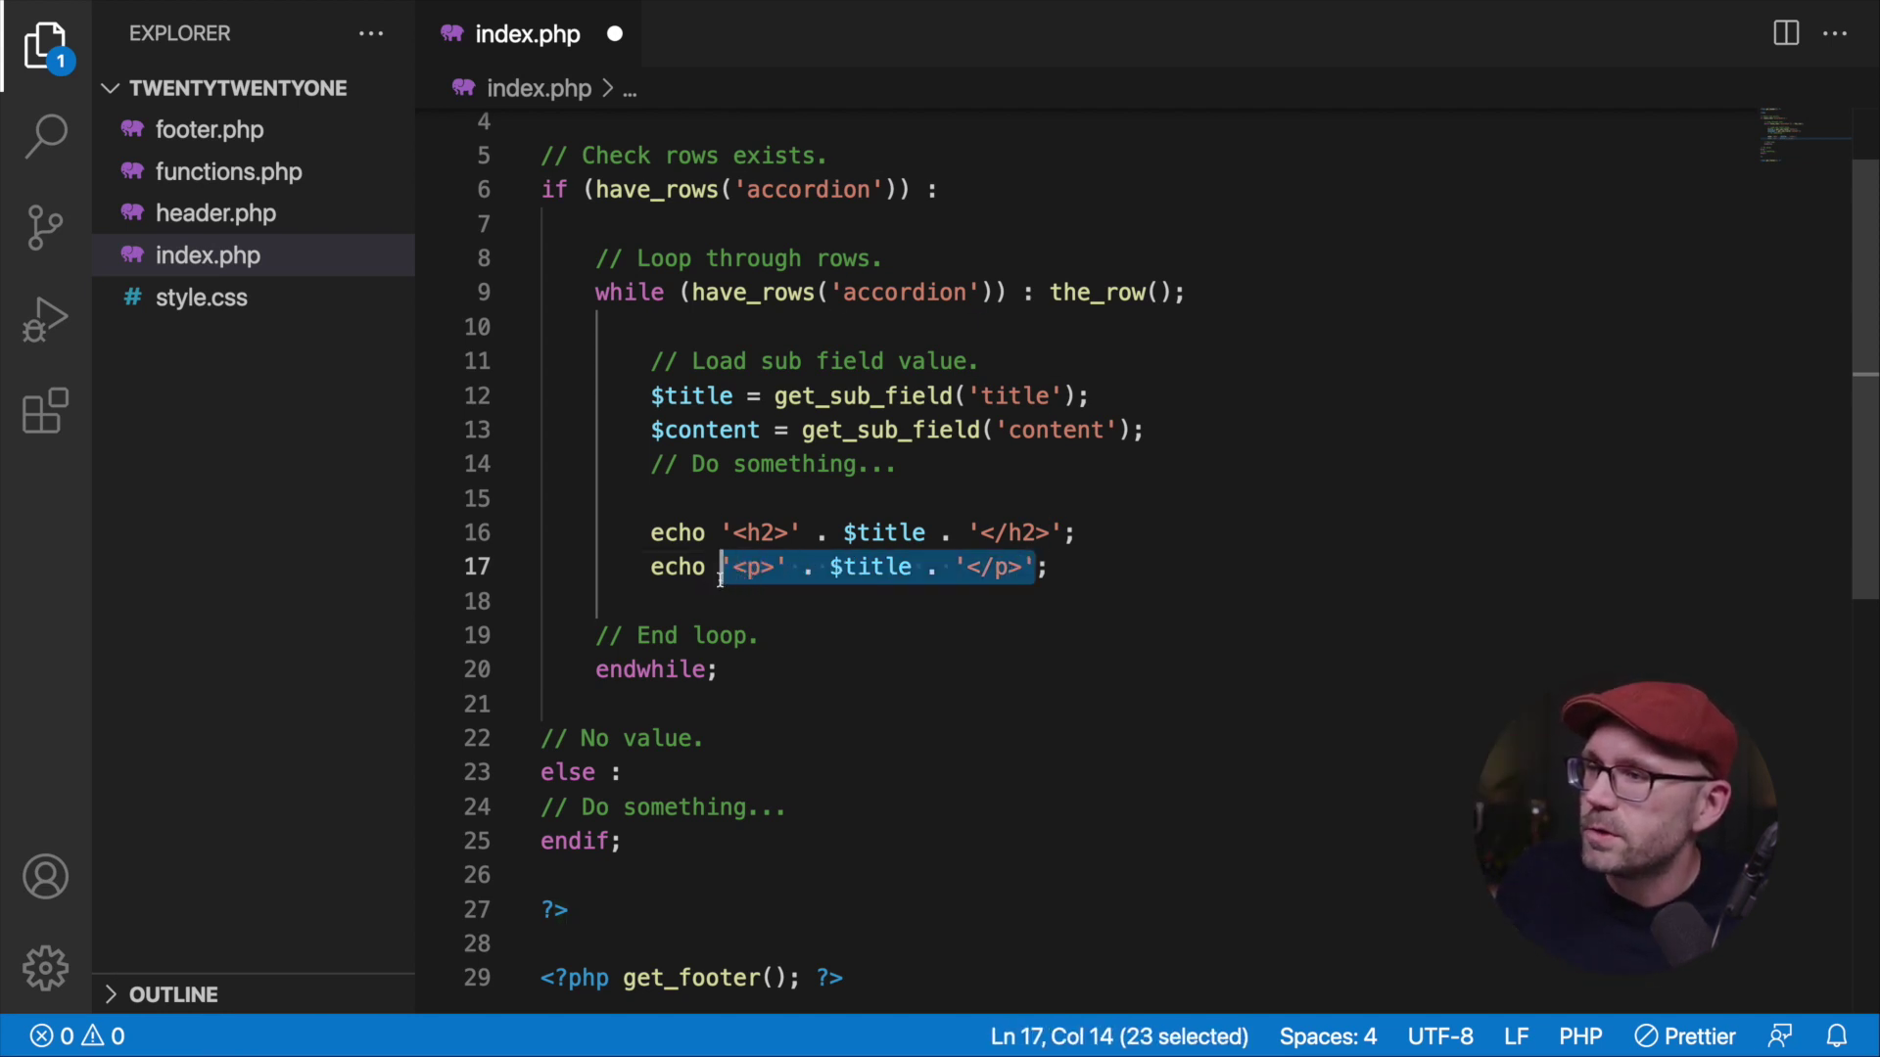
key(BackSpace)
drag(761, 431, 651, 436)
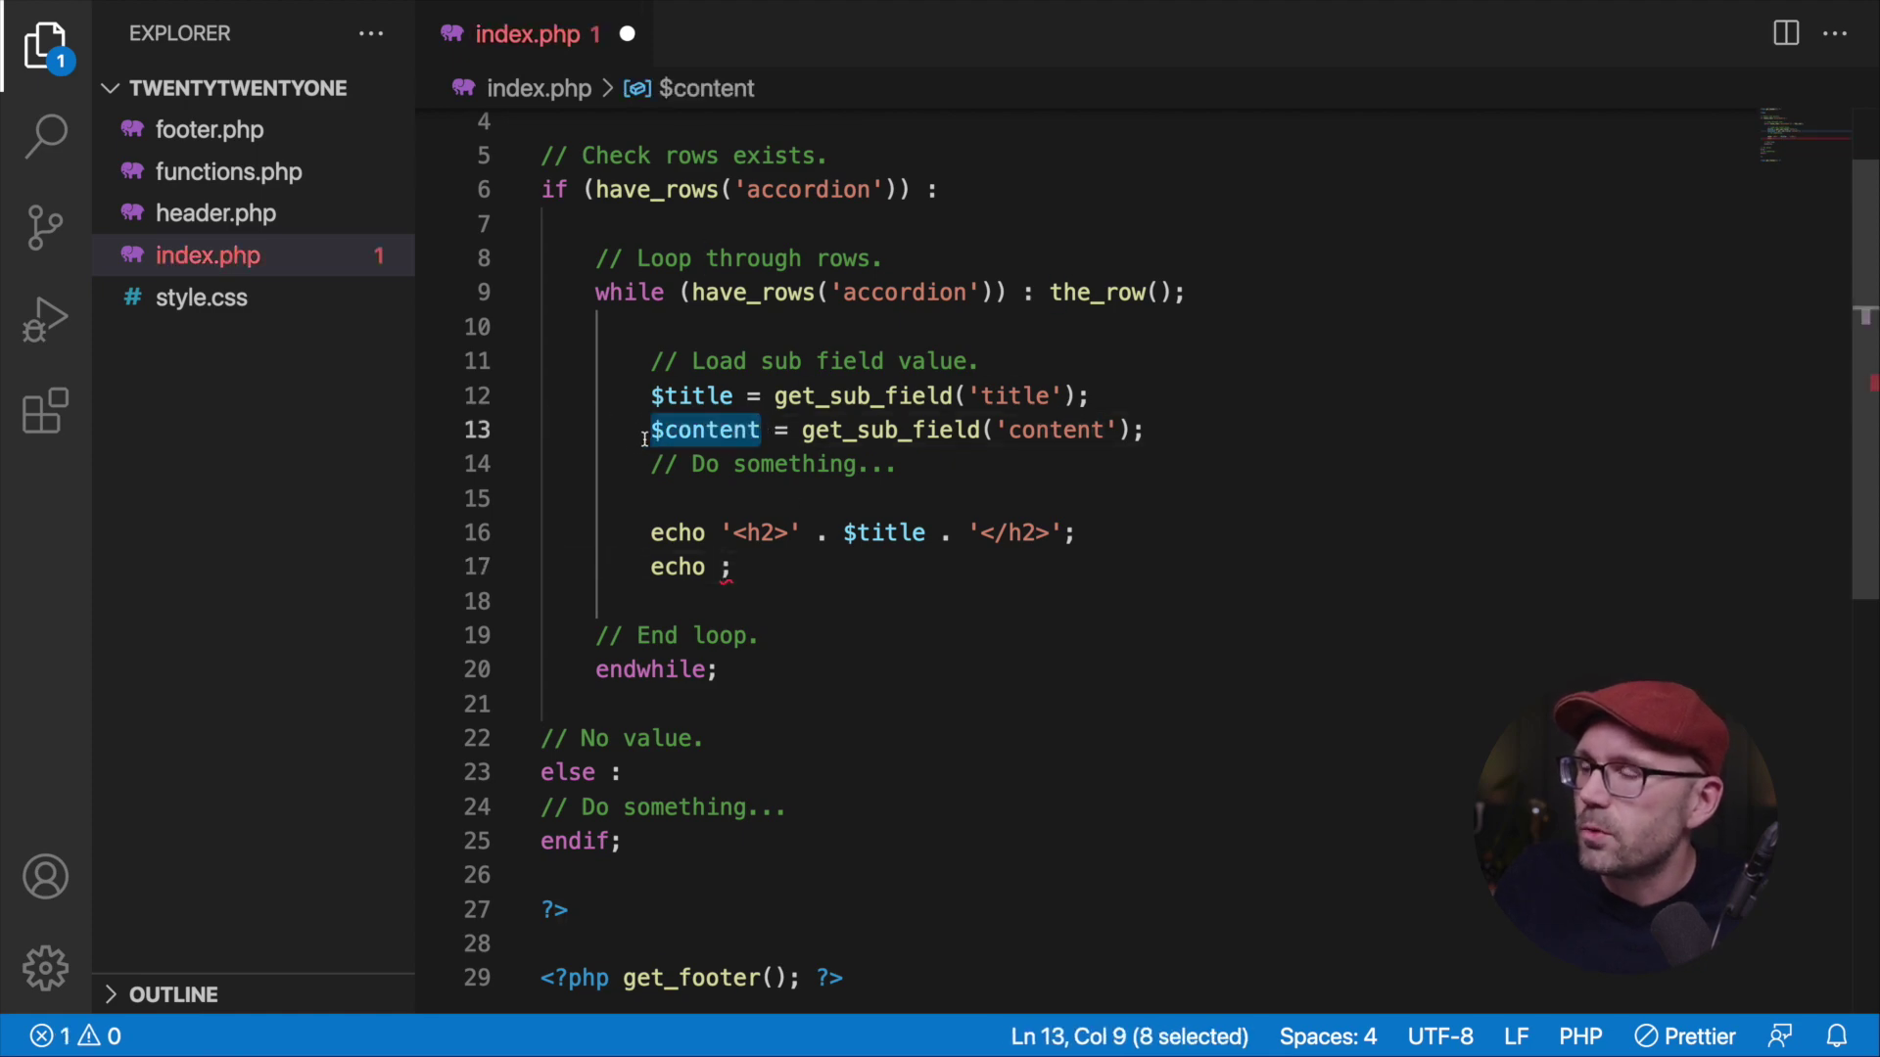
key(super+c)
click(722, 568)
key(super+v)
key(super+s)
key(super+Tab)
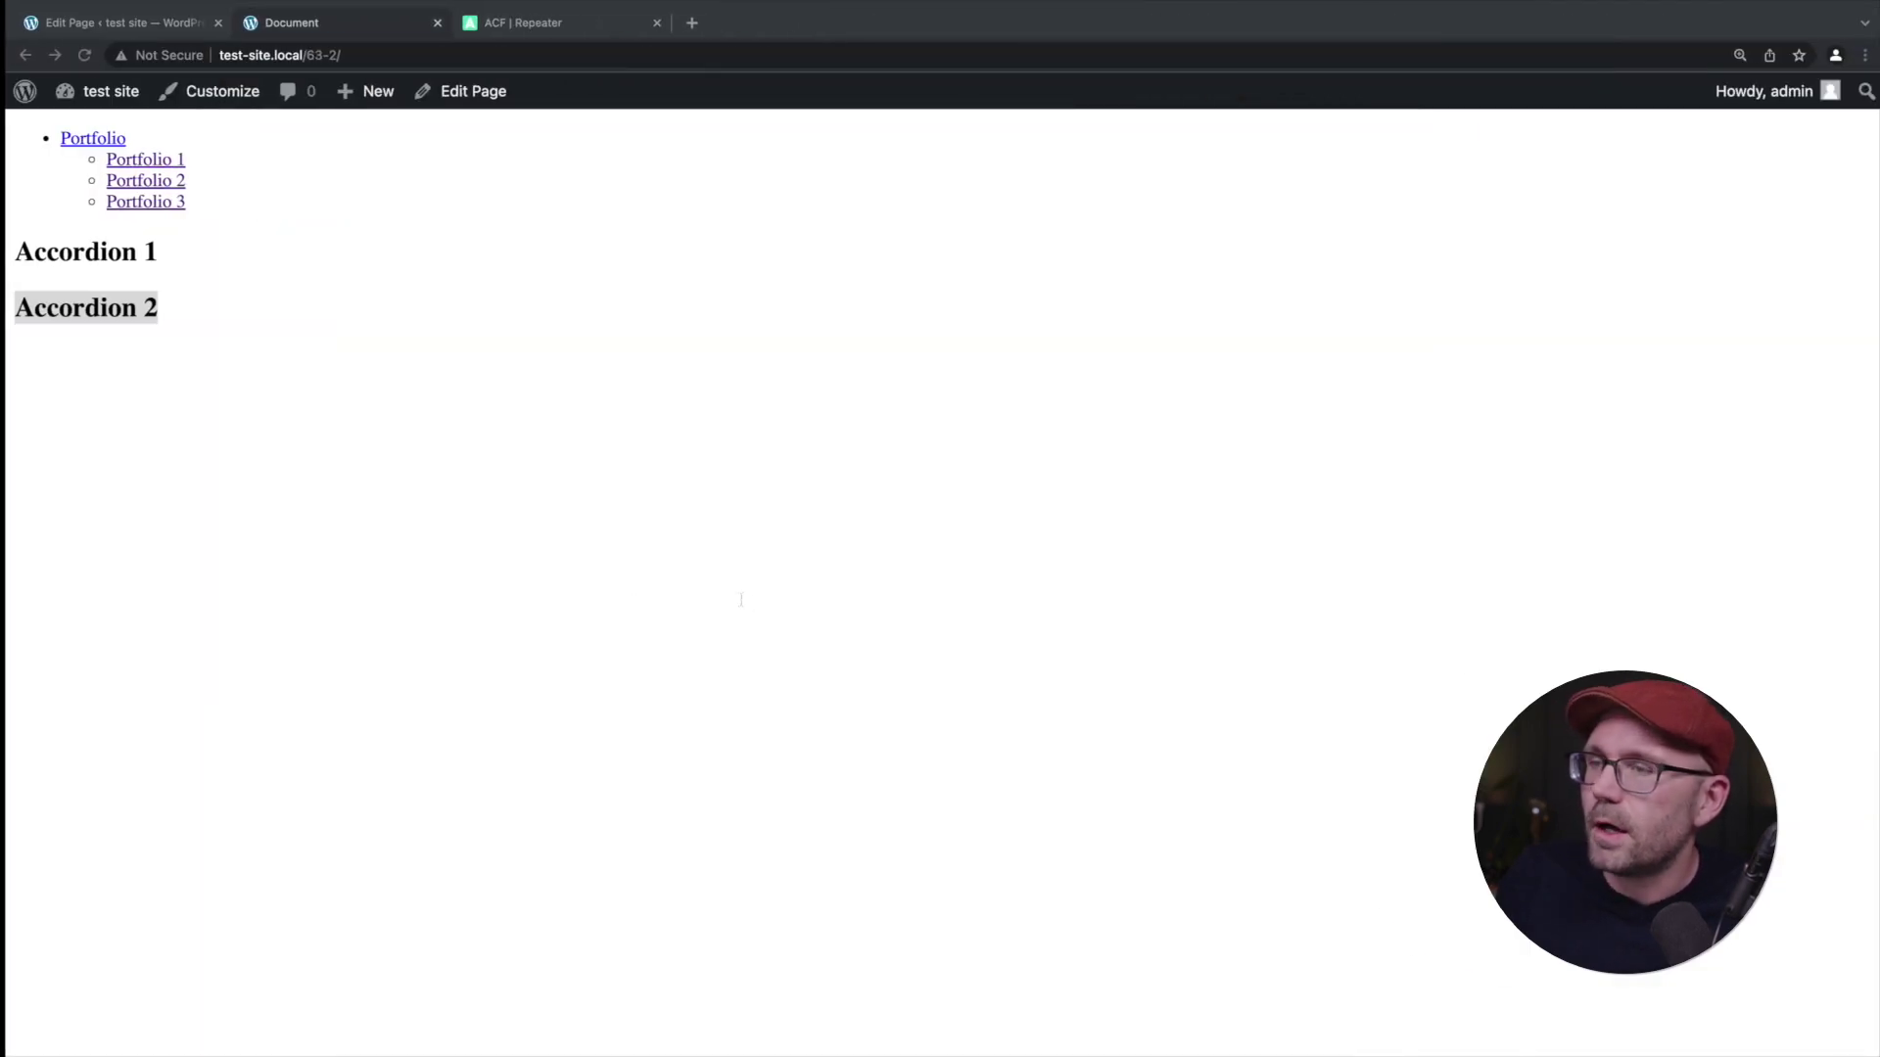
key(super+r)
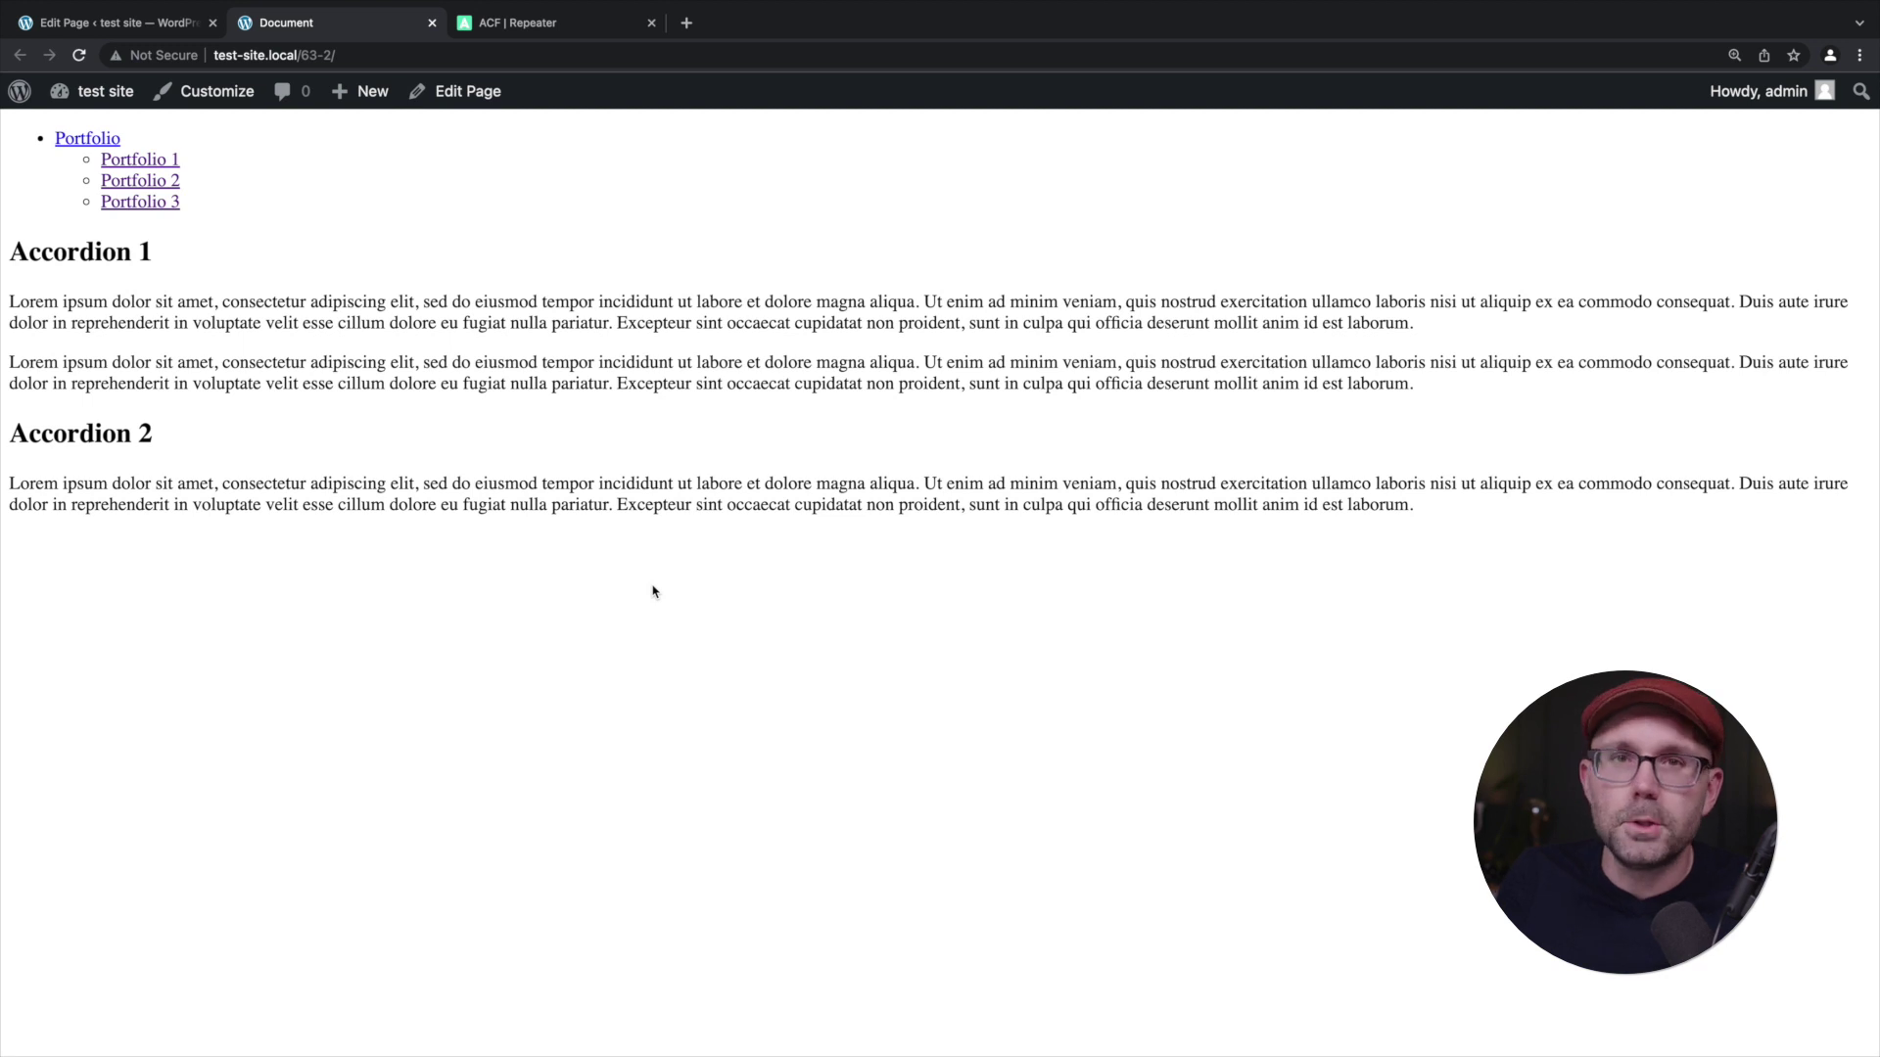